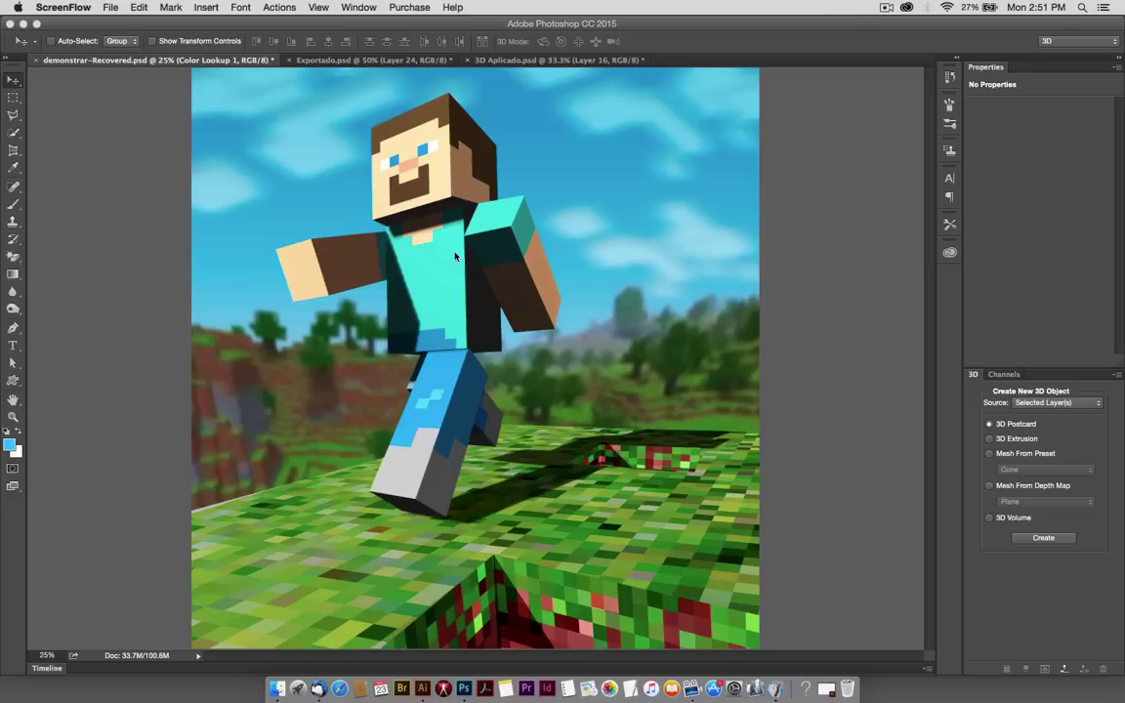
- Switch from Photoshop to Illustrator's open Inicio.ai grid document via the Dock
click(422, 689)
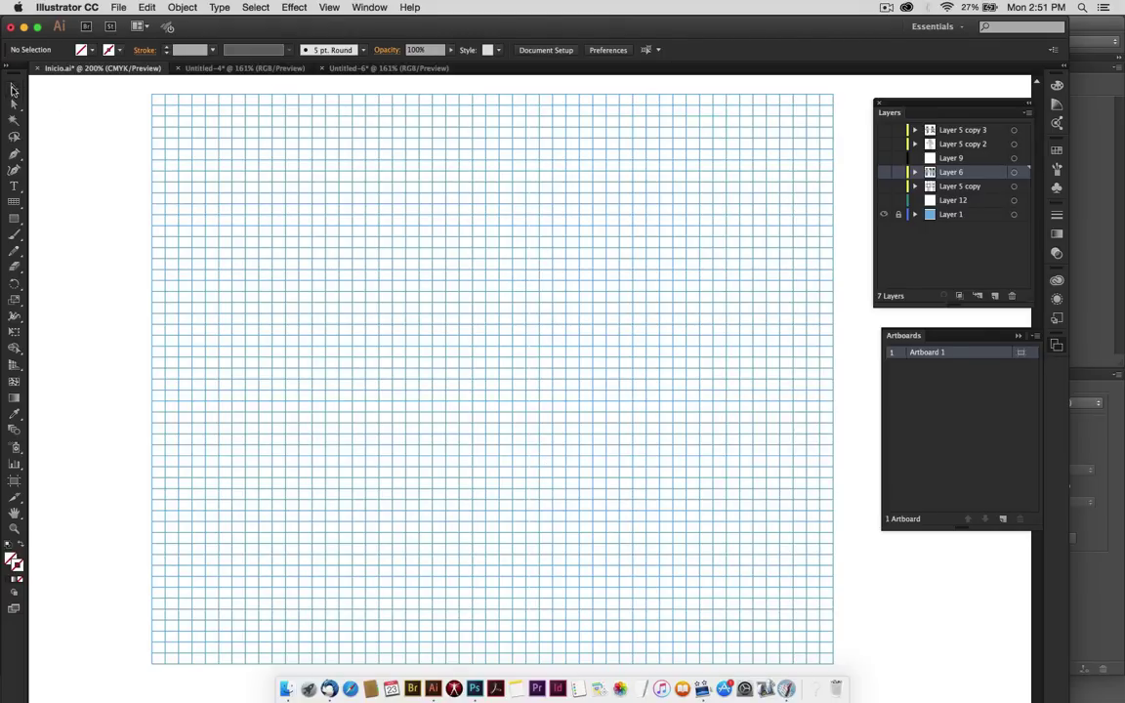
click(885, 212)
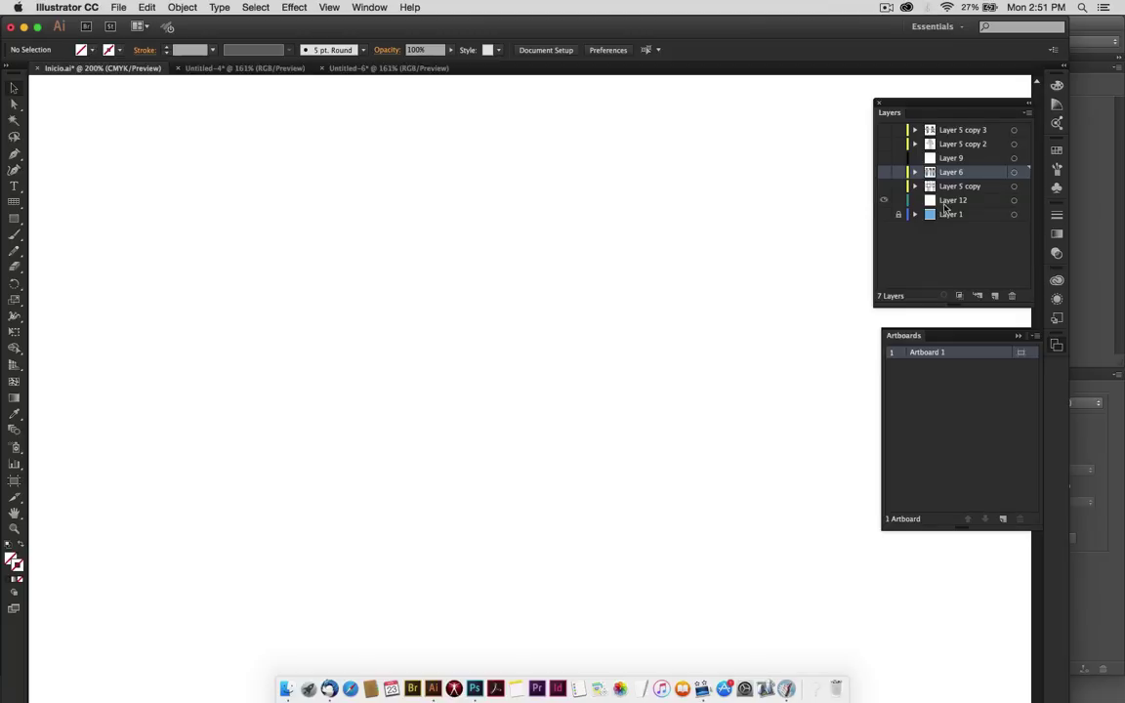
click(942, 200)
click(13, 201)
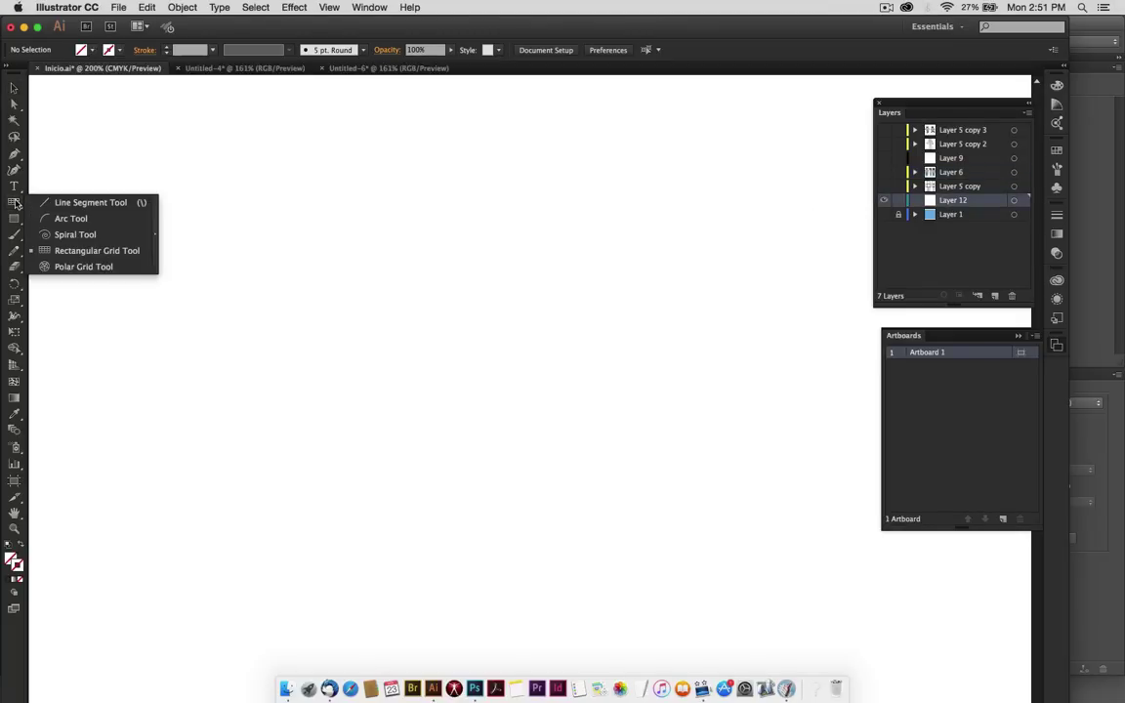
click(61, 251)
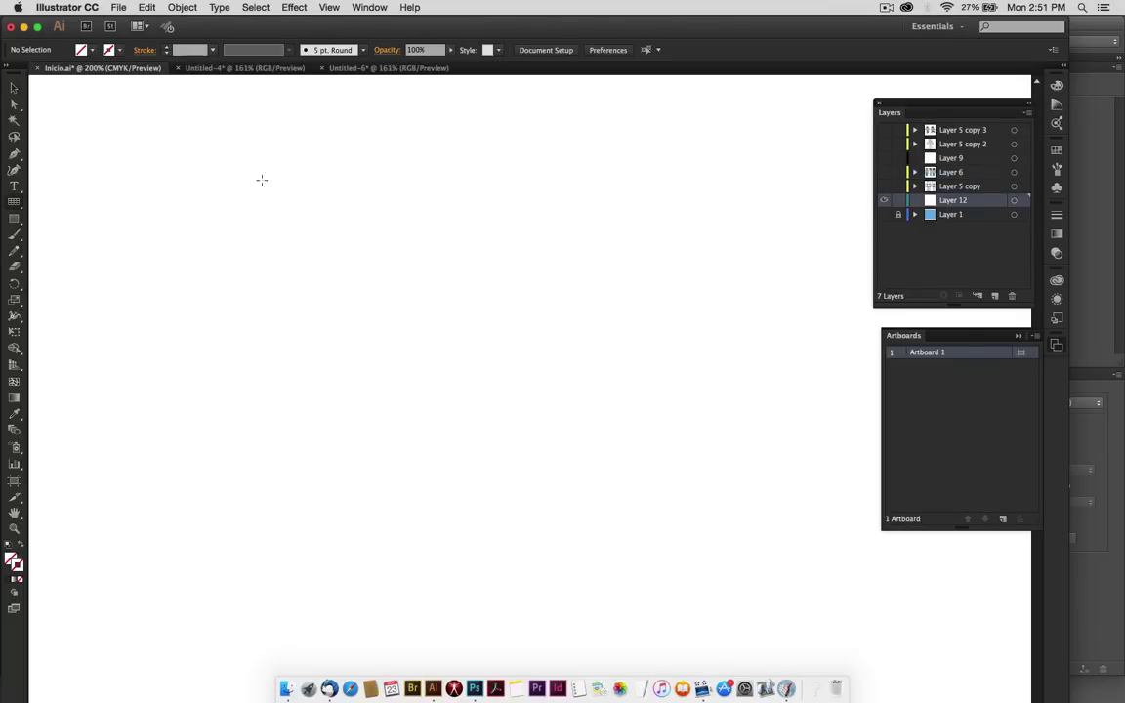
mouse_move(281, 163)
mouse_down()
mouse_move(432, 358)
mouse_move(580, 511)
mouse_move(641, 506)
mouse_up()
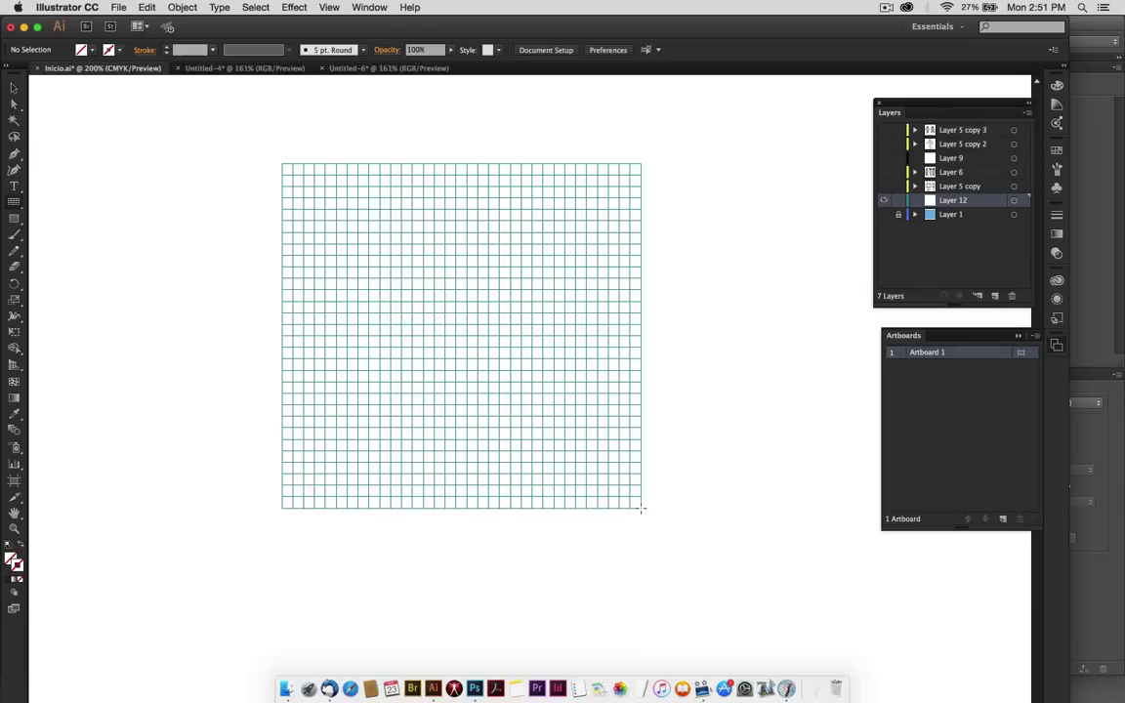
drag(641, 509, 642, 510)
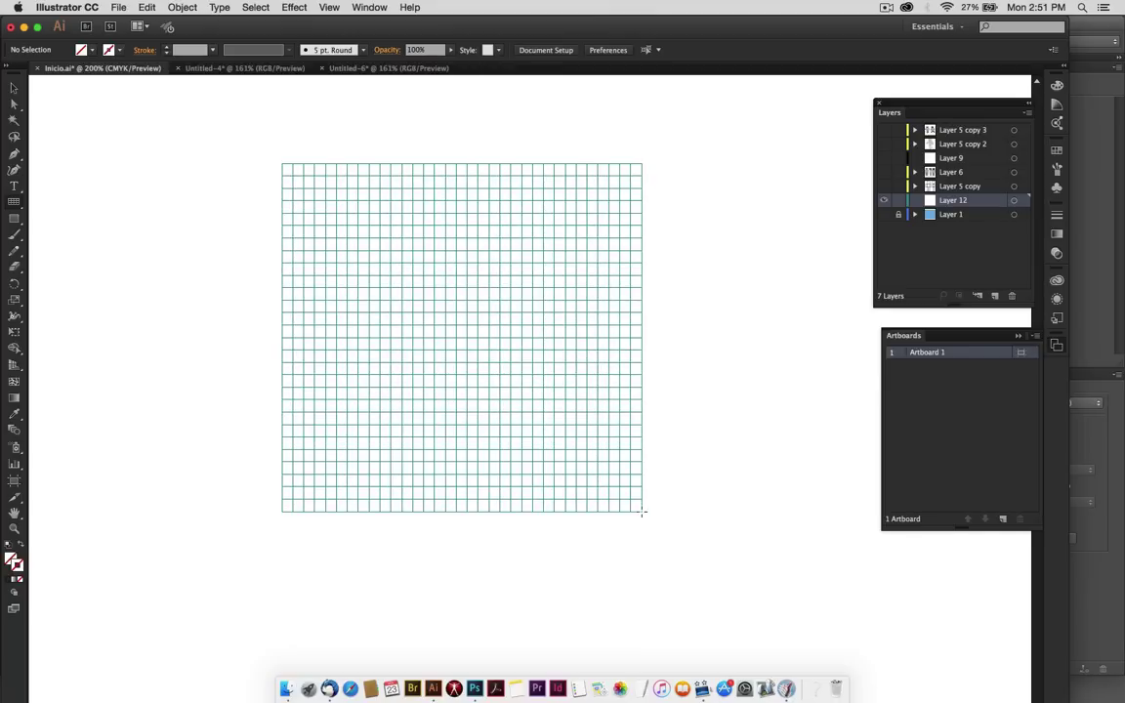
key(Right)
key(Right)
key(Right)
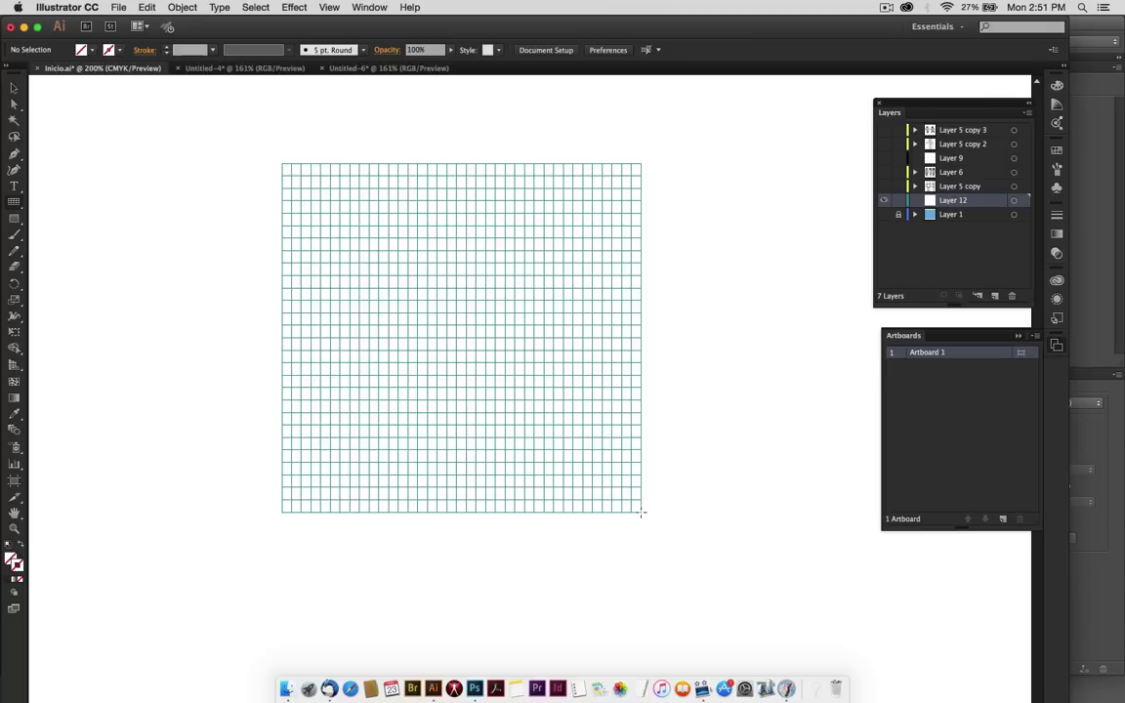
key(Right)
key(Right)
key(Right)
key(Right)
key(Right)
key(Right)
key(Left)
key(Left)
key(Left)
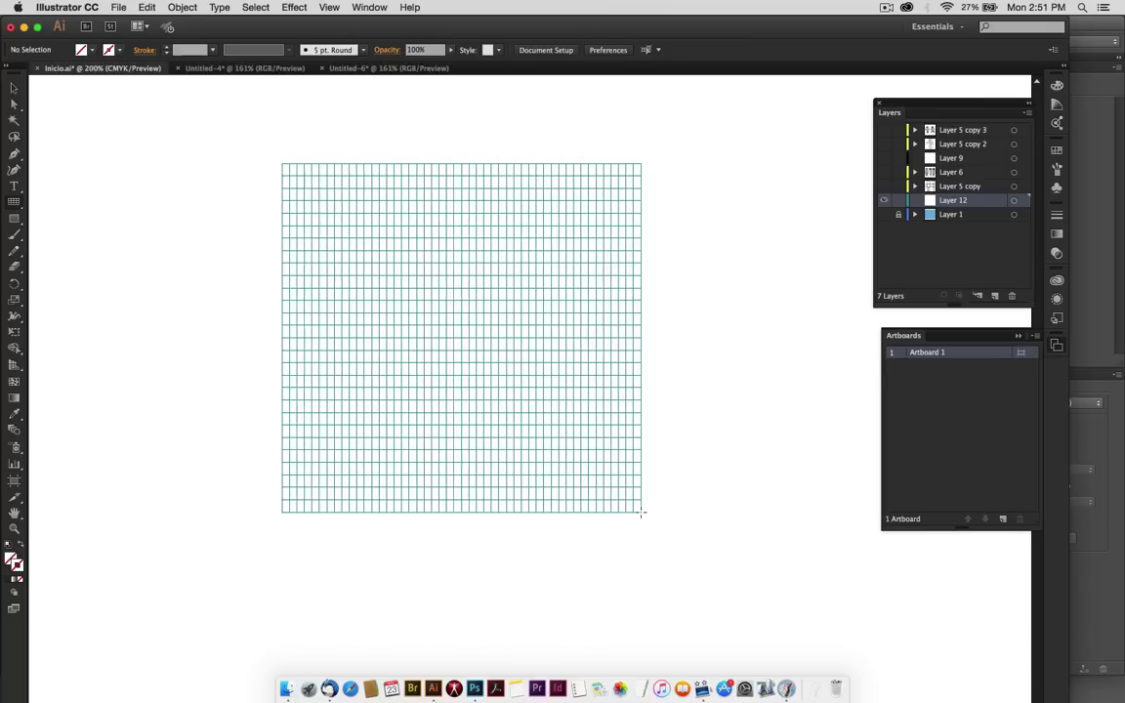
key(Left)
key(Left)
key(Left)
key(Left)
key(Left)
key(Left)
drag(642, 512, 641, 512)
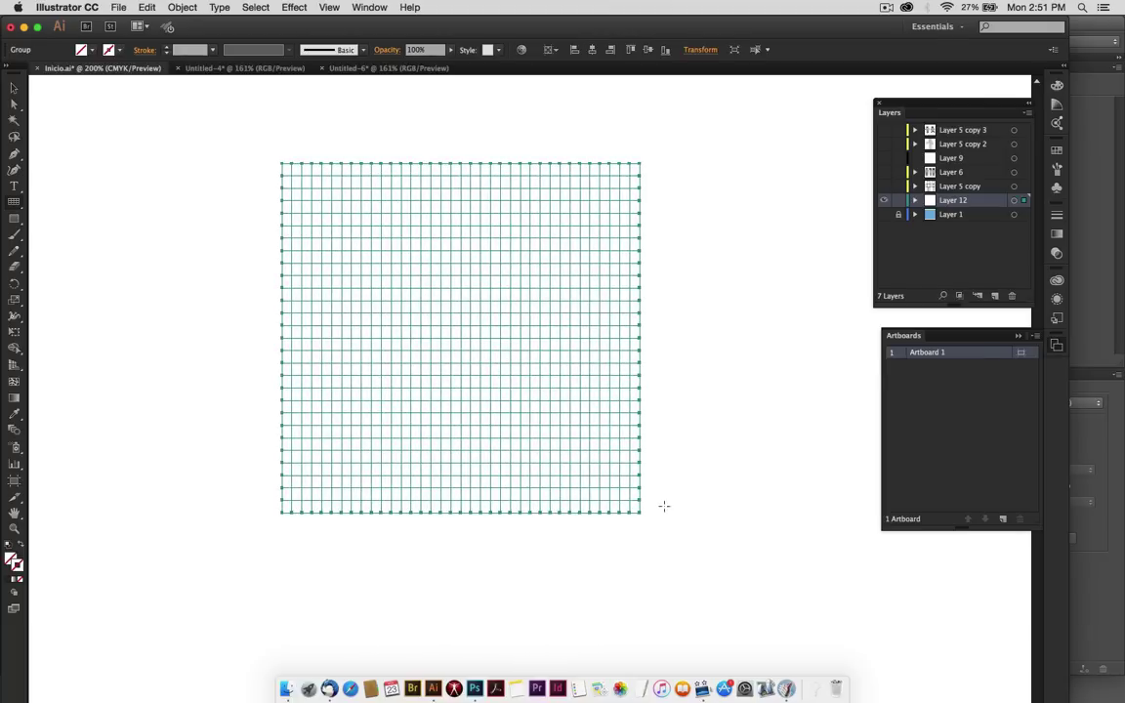
key(Delete)
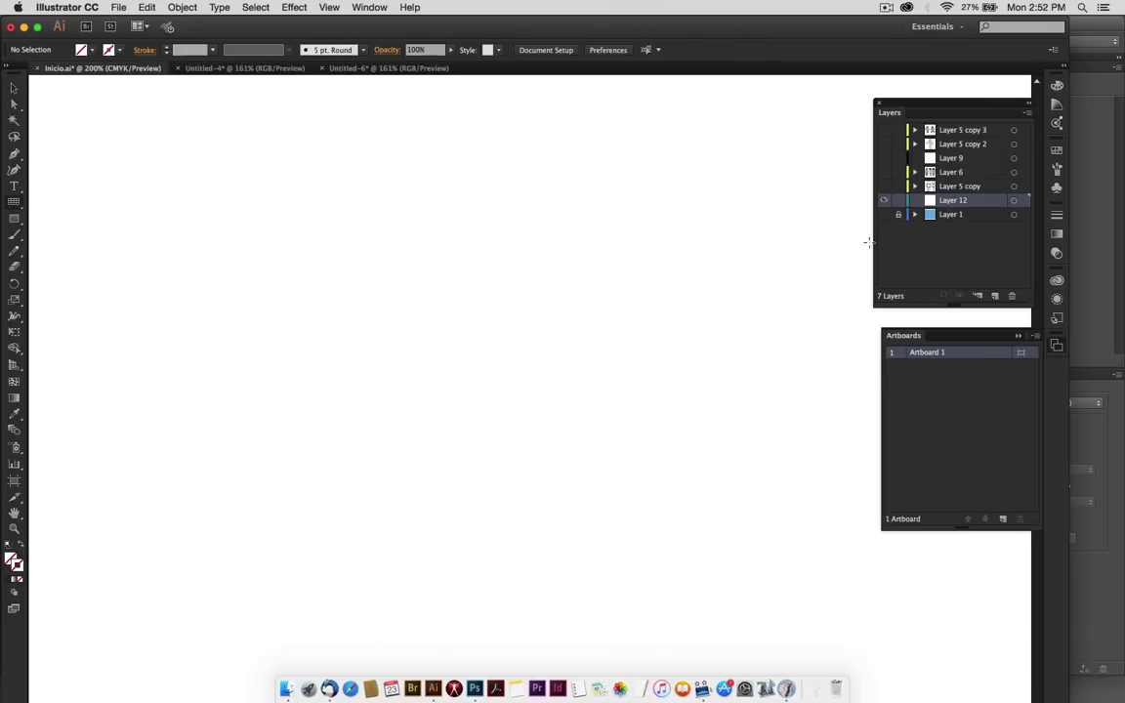
click(884, 214)
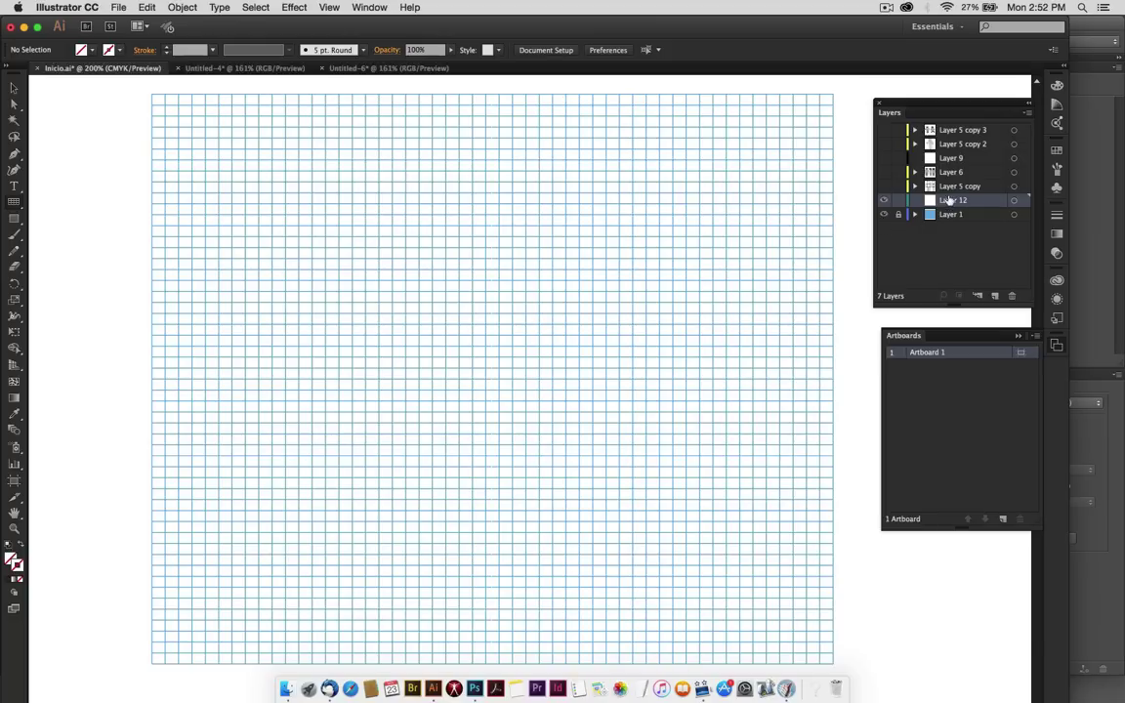
- Show Layer 12 and Layer 6, hide the blue grid layer, and select the front Steve figure
click(885, 200)
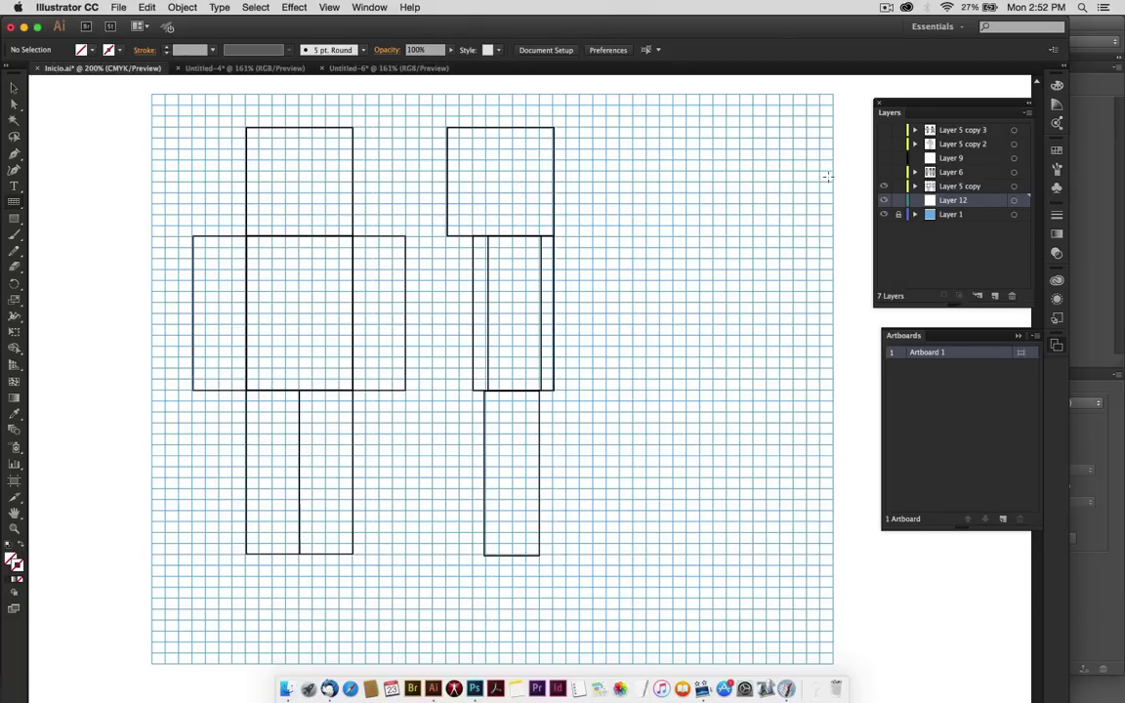
click(884, 172)
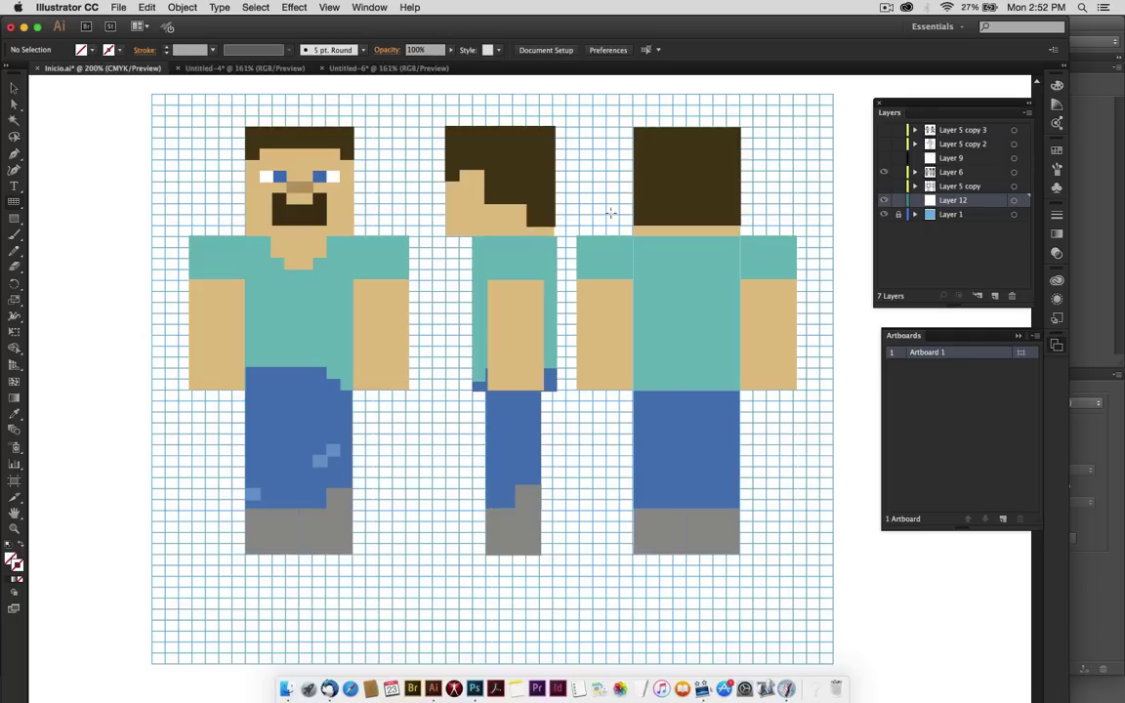
click(14, 87)
click(884, 214)
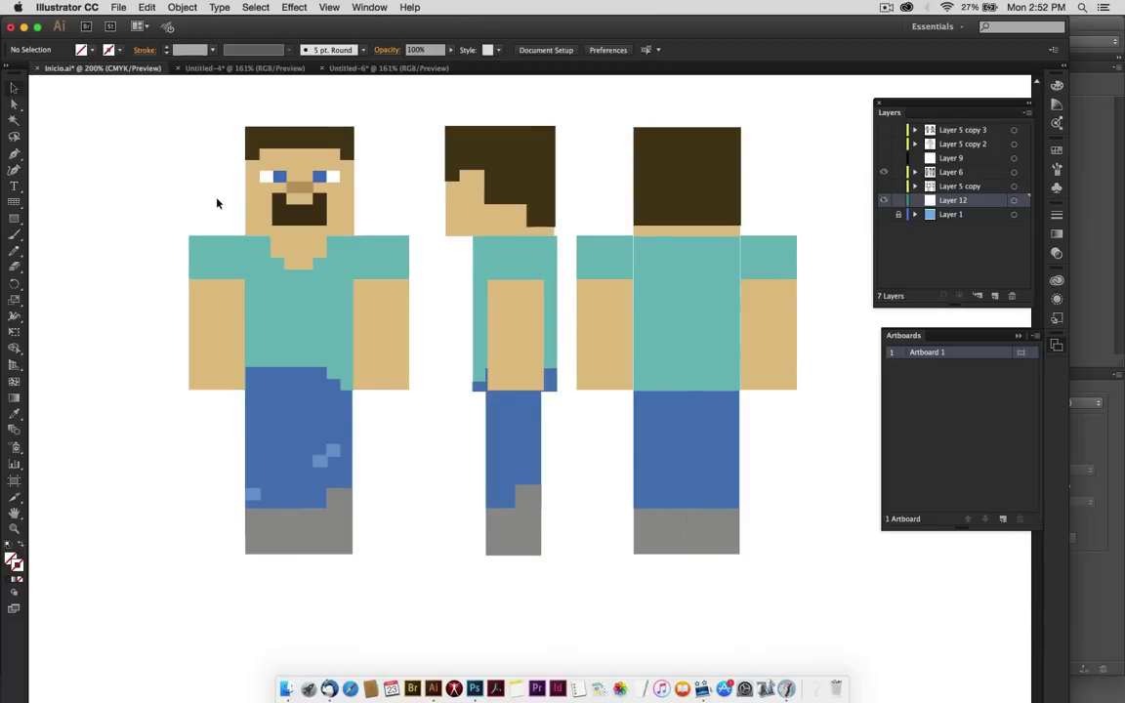
drag(152, 122, 416, 585)
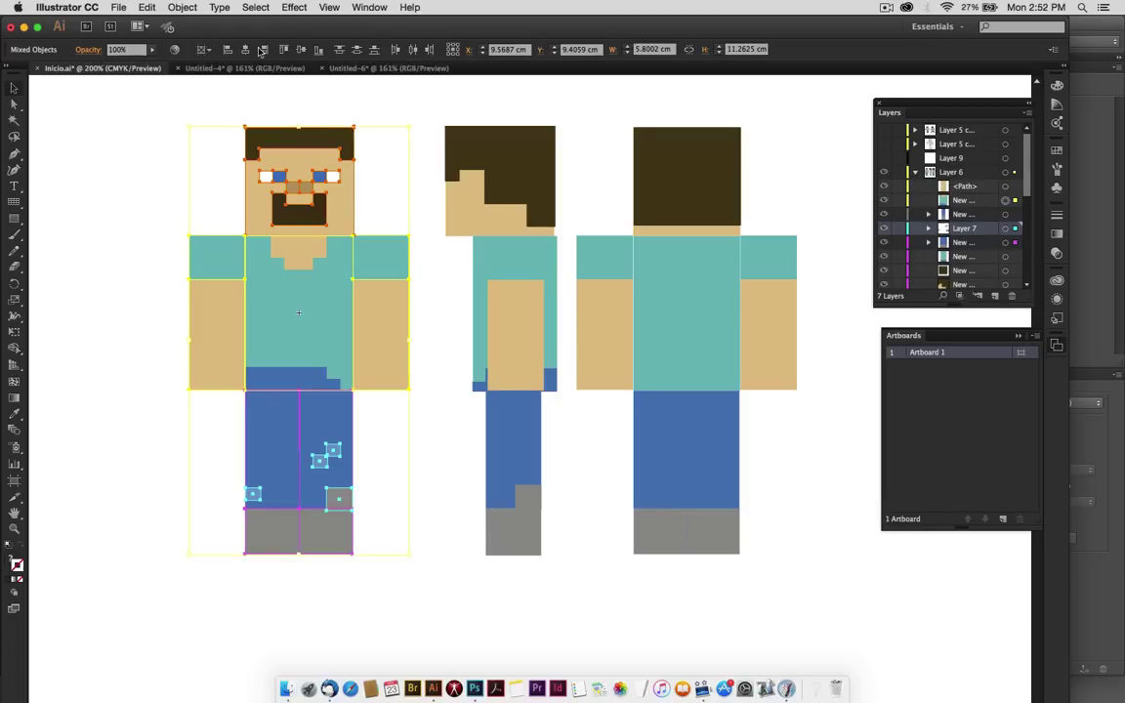
- Create a new document and paste the copied front-view Steve into it
click(118, 6)
click(122, 24)
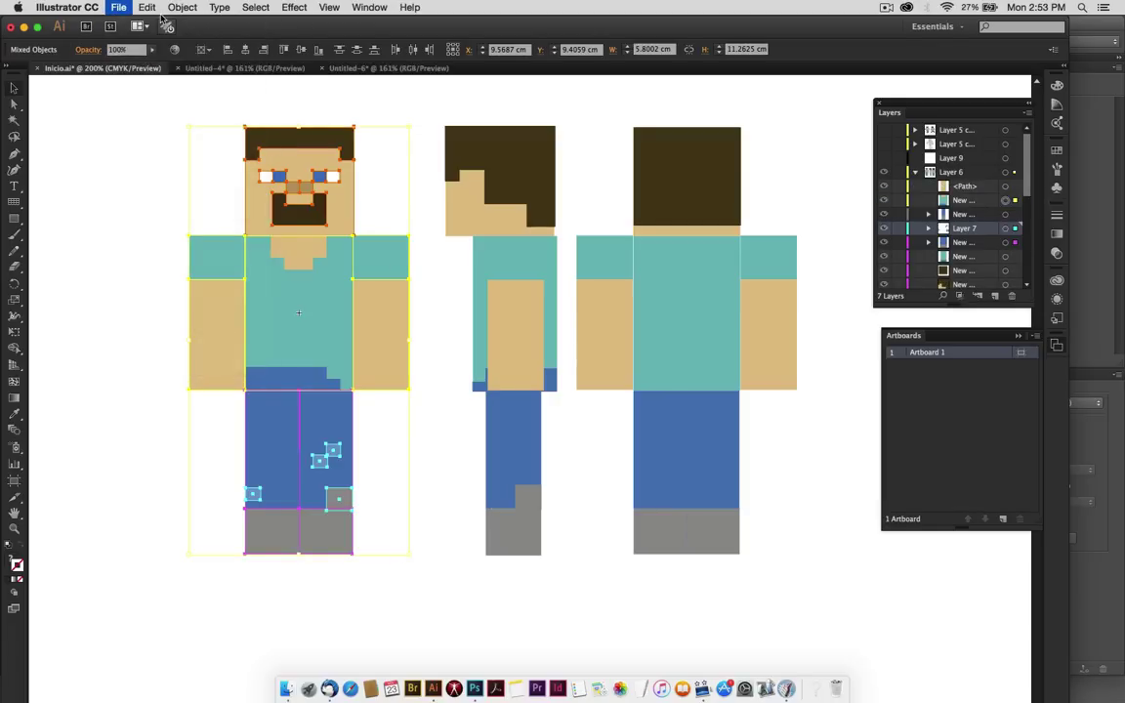
click(645, 411)
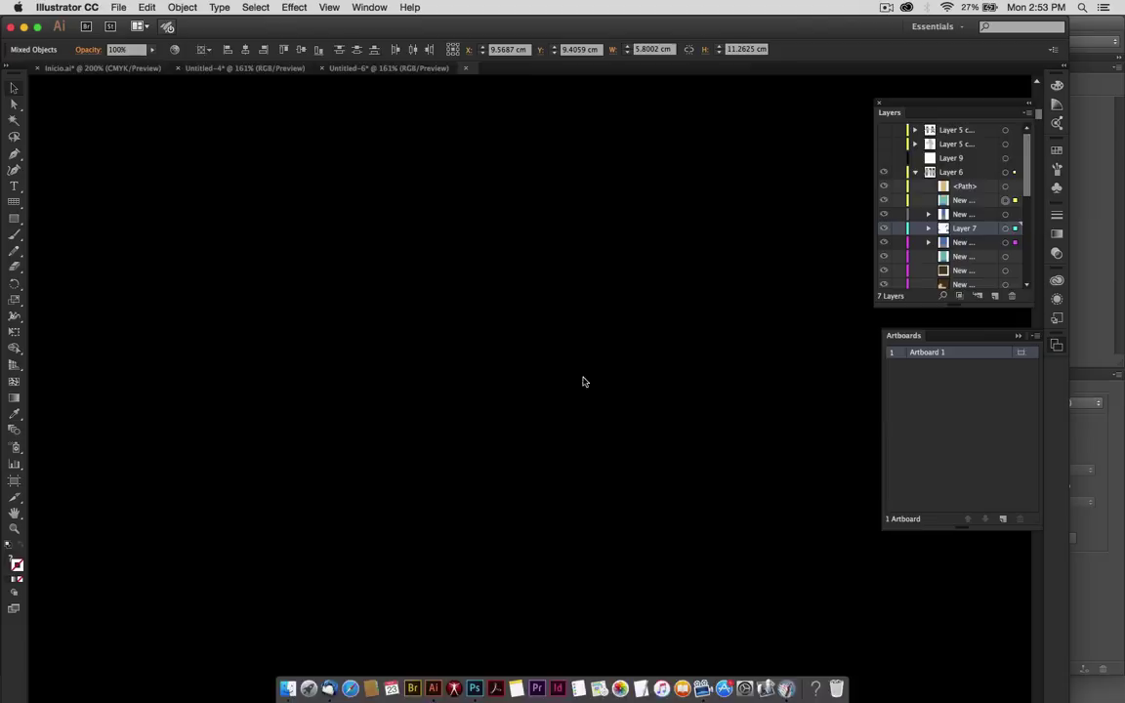
key(super+v)
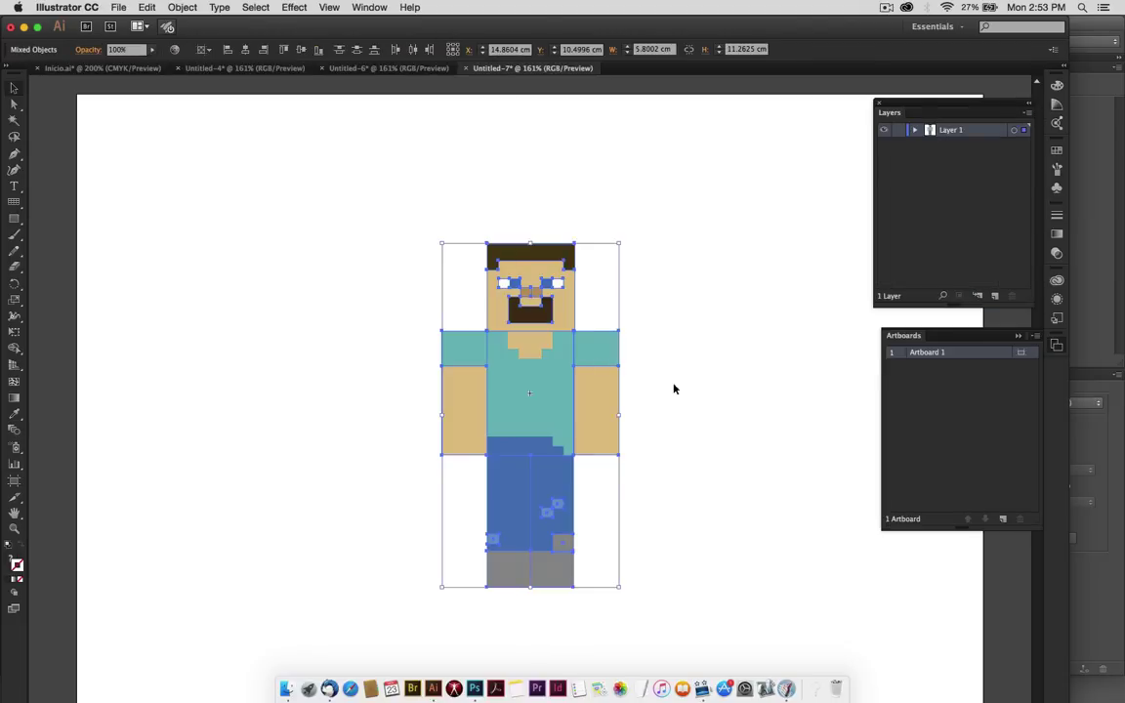
click(678, 390)
scroll(678, 390, right, 3)
scroll(678, 391, down, 1)
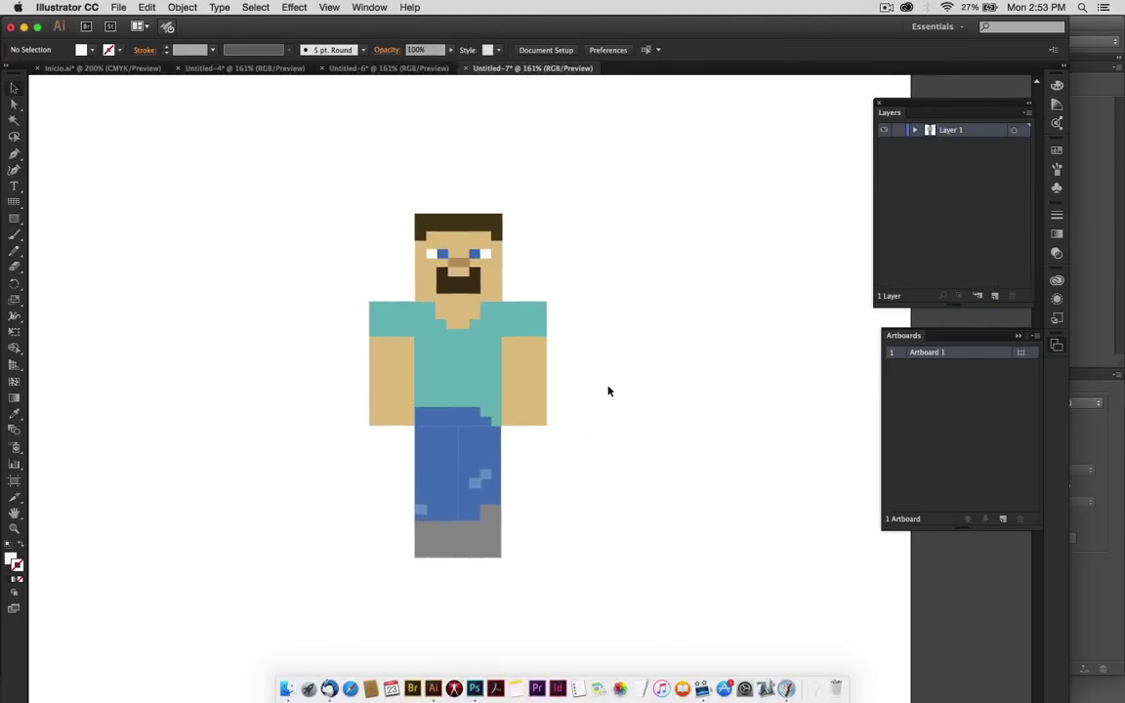
- Group all of Steve's head pieces together with Cmd+G
mouse_move(480, 255)
mouse_down()
mouse_move(546, 235)
mouse_move(437, 199)
mouse_up()
key(ctrl+z)
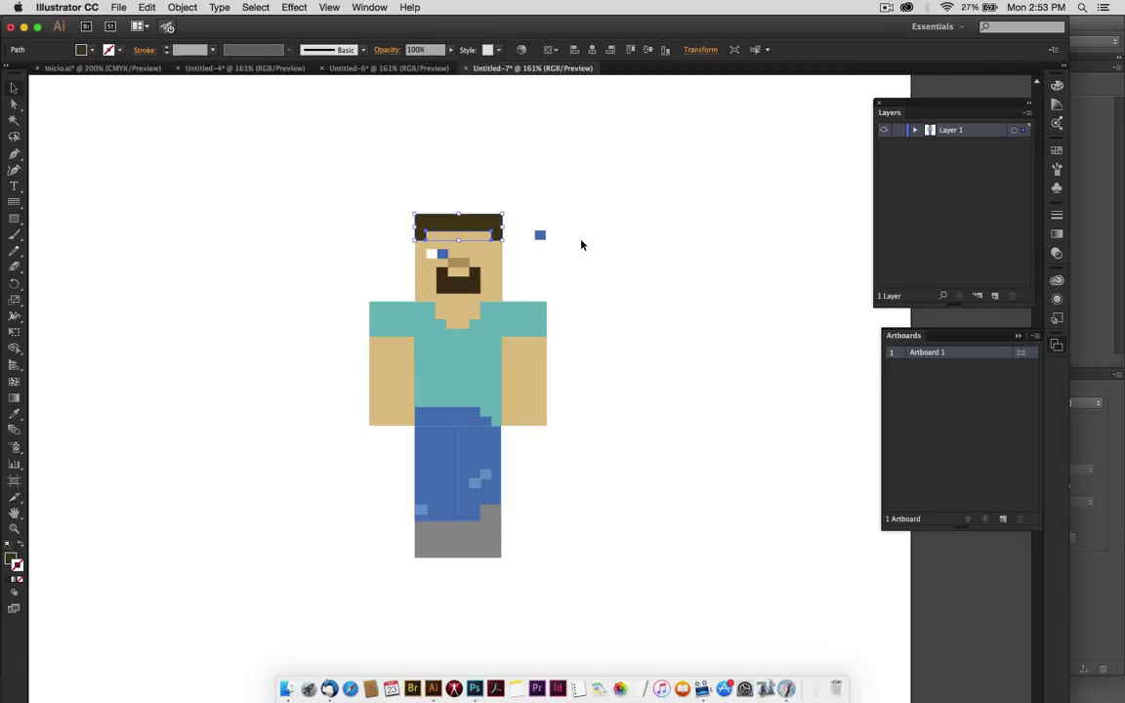
key(ctrl+z)
mouse_move(374, 185)
mouse_down()
mouse_move(509, 292)
mouse_move(540, 294)
mouse_up()
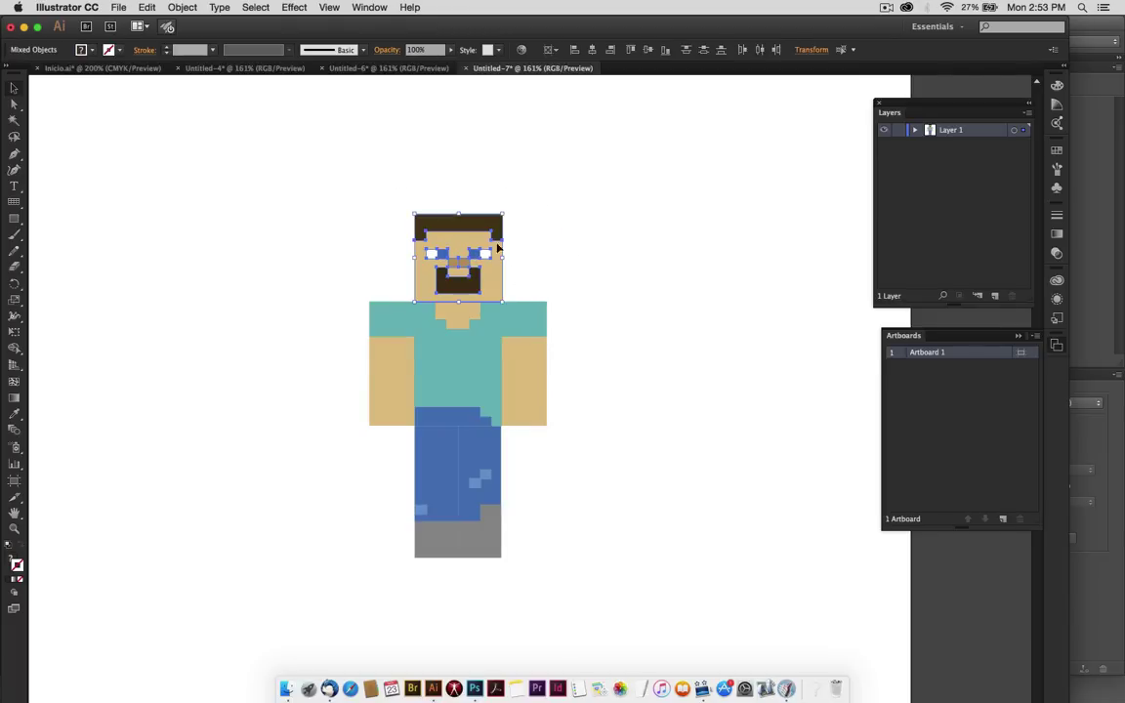
key(ctrl+g)
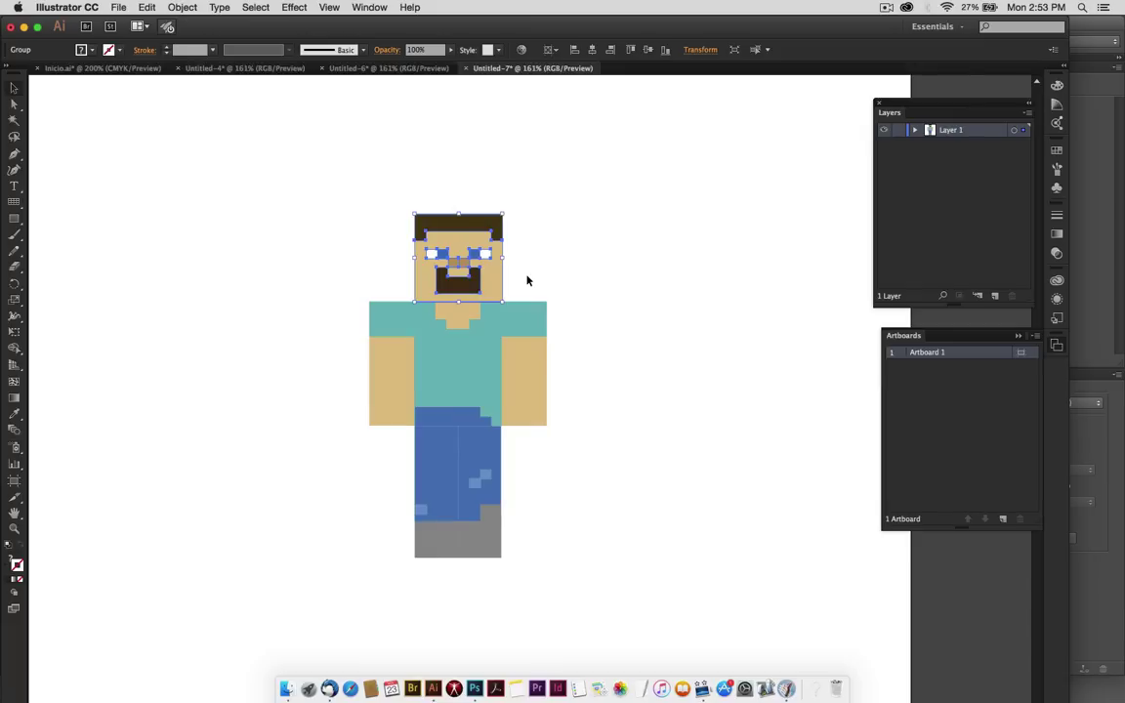
- Check that each arm and leg selects as its own piece
drag(367, 266, 389, 452)
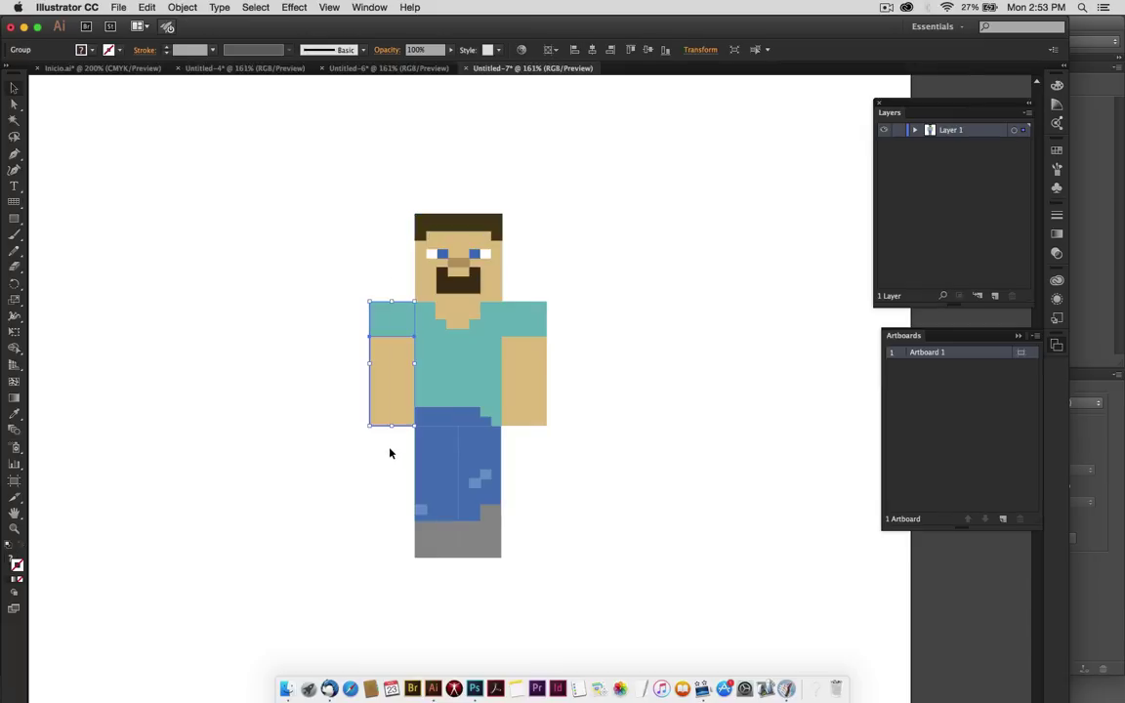
click(606, 316)
drag(603, 263, 539, 422)
drag(397, 482, 441, 554)
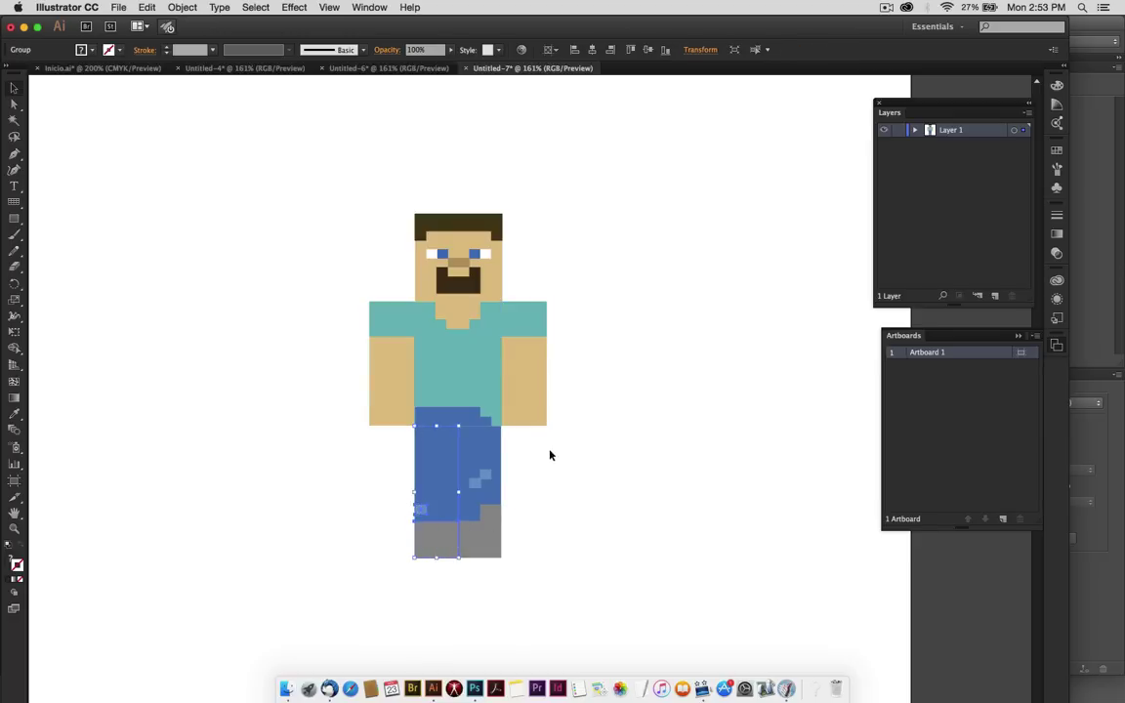
drag(550, 455, 478, 561)
click(562, 386)
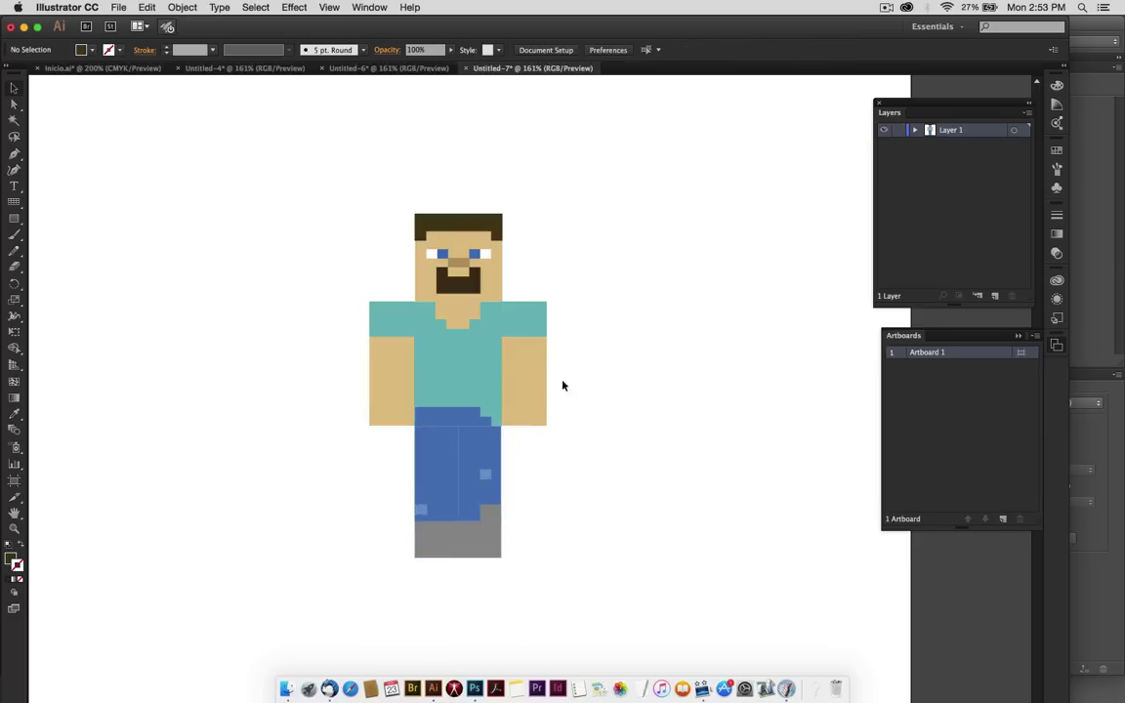
- Test-move the arms, head, torso and legs apart, then undo to reassemble Steve
drag(512, 340, 562, 326)
drag(412, 328, 359, 320)
drag(468, 250, 490, 196)
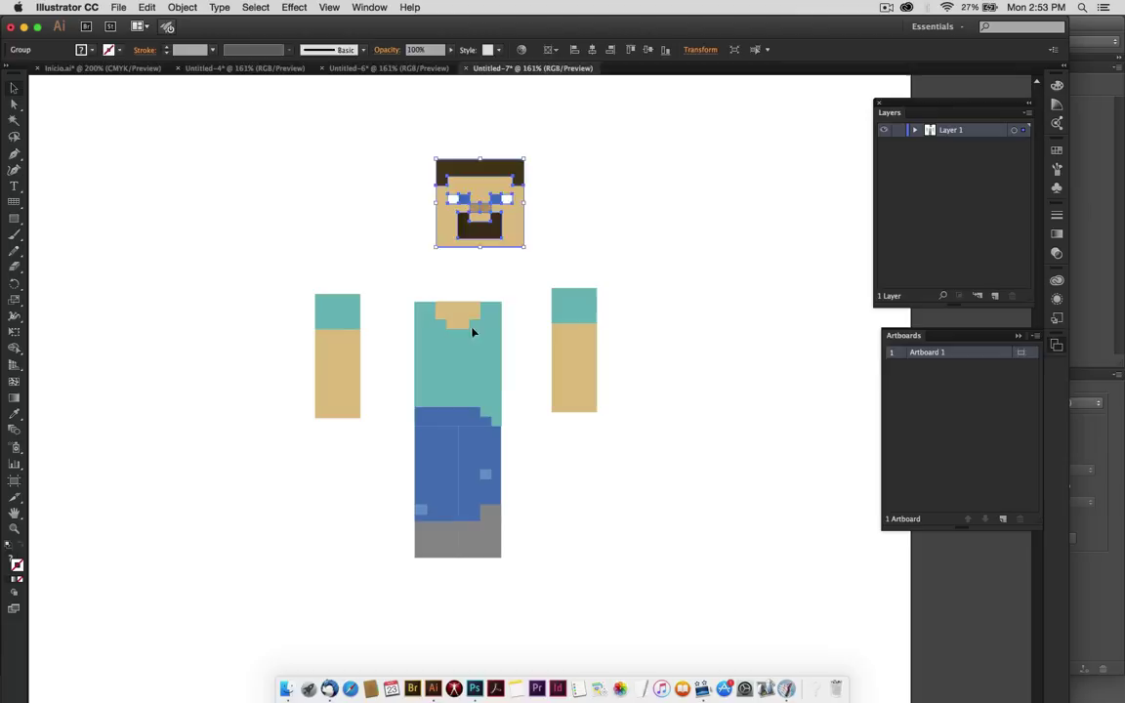
drag(473, 333, 489, 280)
drag(454, 467, 432, 466)
drag(497, 482, 528, 482)
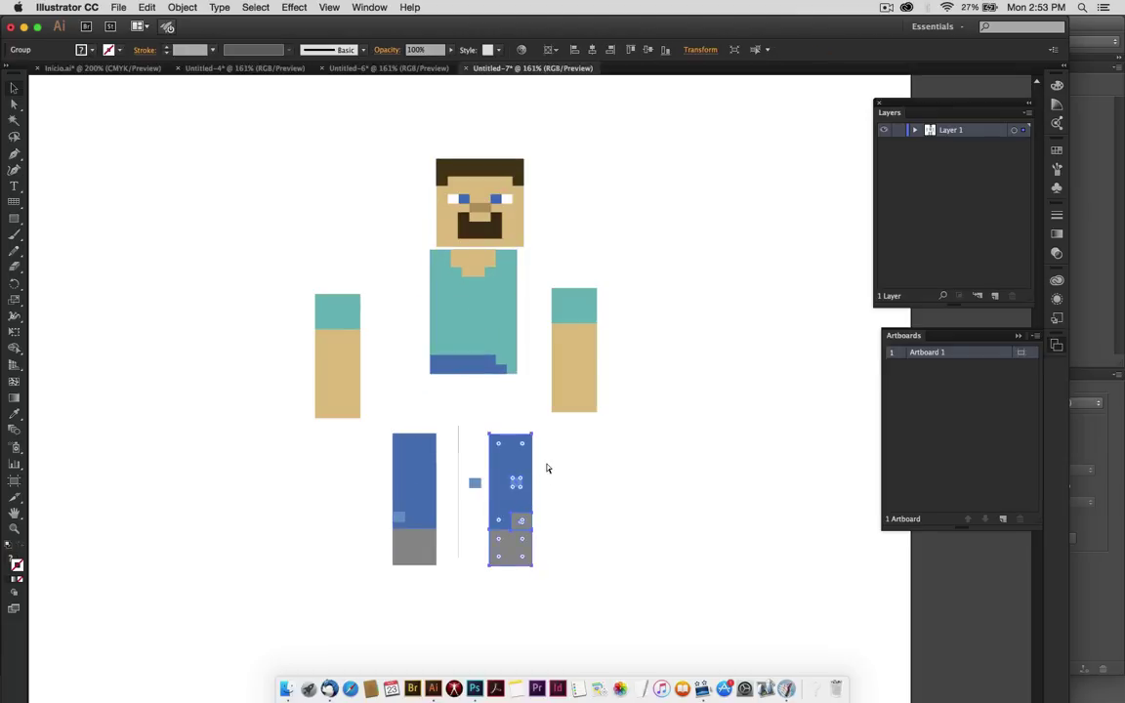
key(ctrl+z)
key(ctrl+z)
key(ctrl+z)
key(ctrl+z)
key(ctrl+z)
key(ctrl+z)
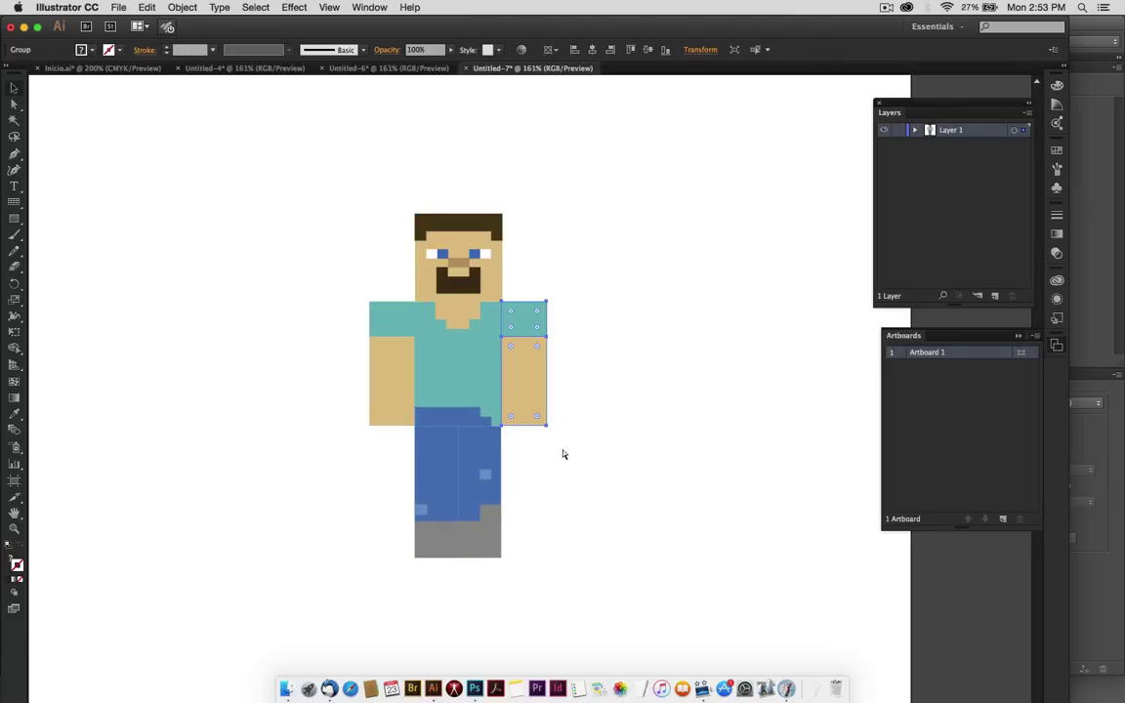
click(562, 454)
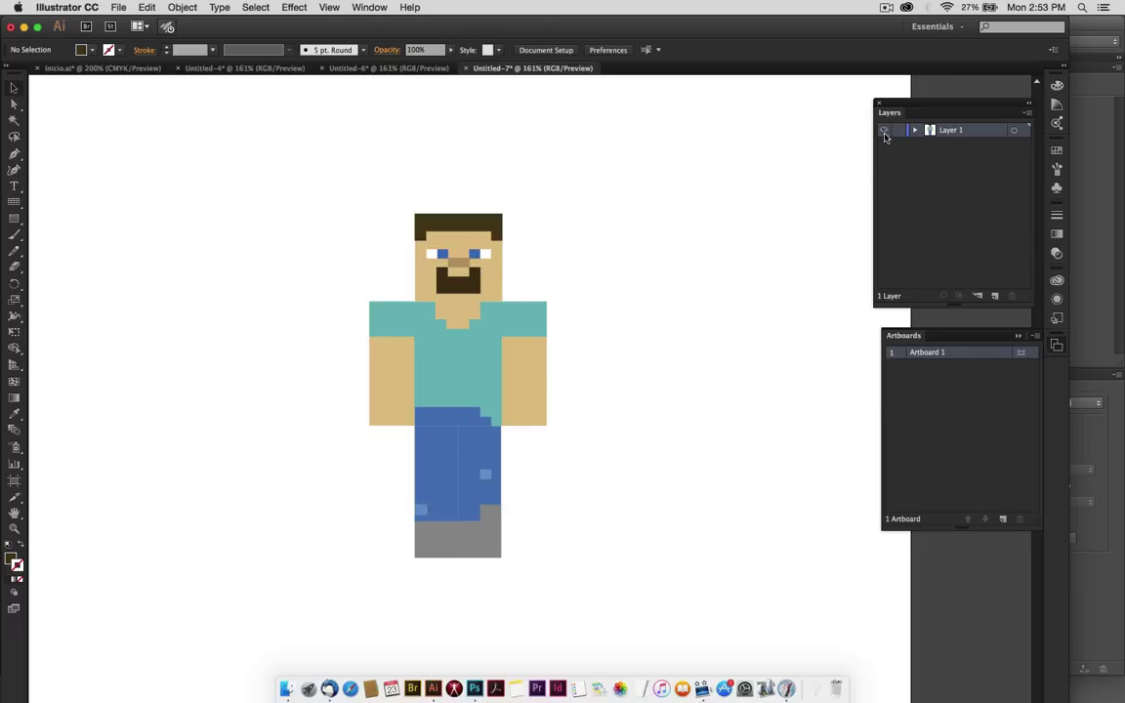
- Float the Layers panel and release Layer 1's artwork to layers in sequence
drag(812, 102, 630, 143)
click(702, 174)
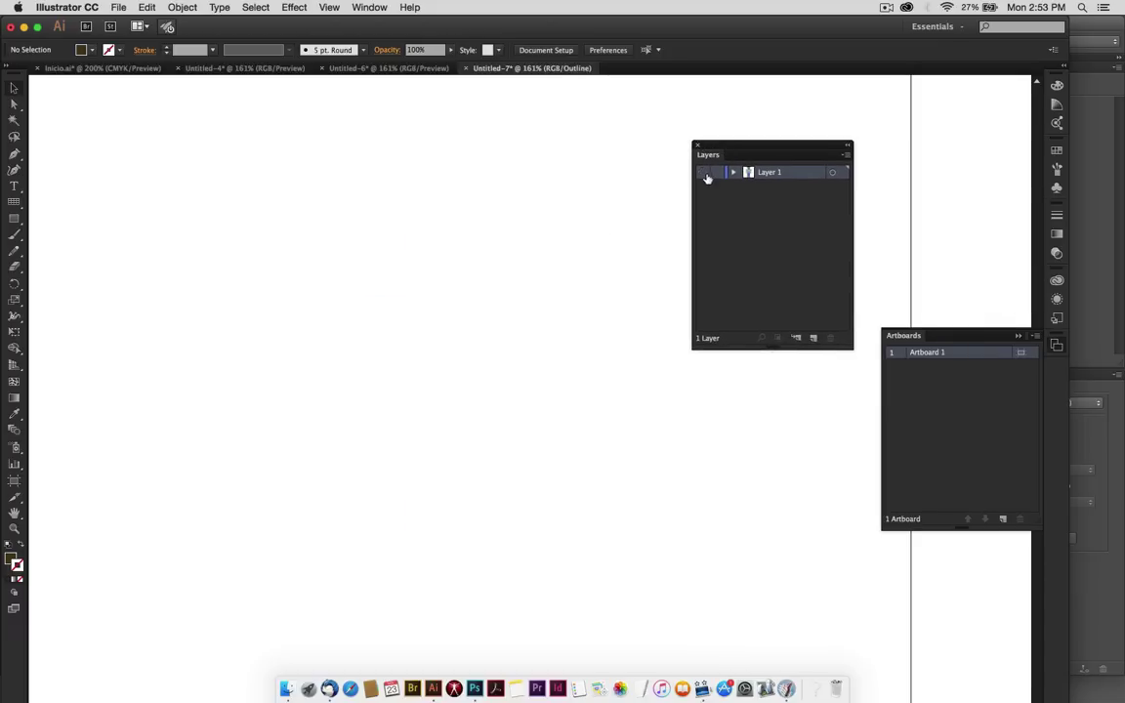
click(703, 173)
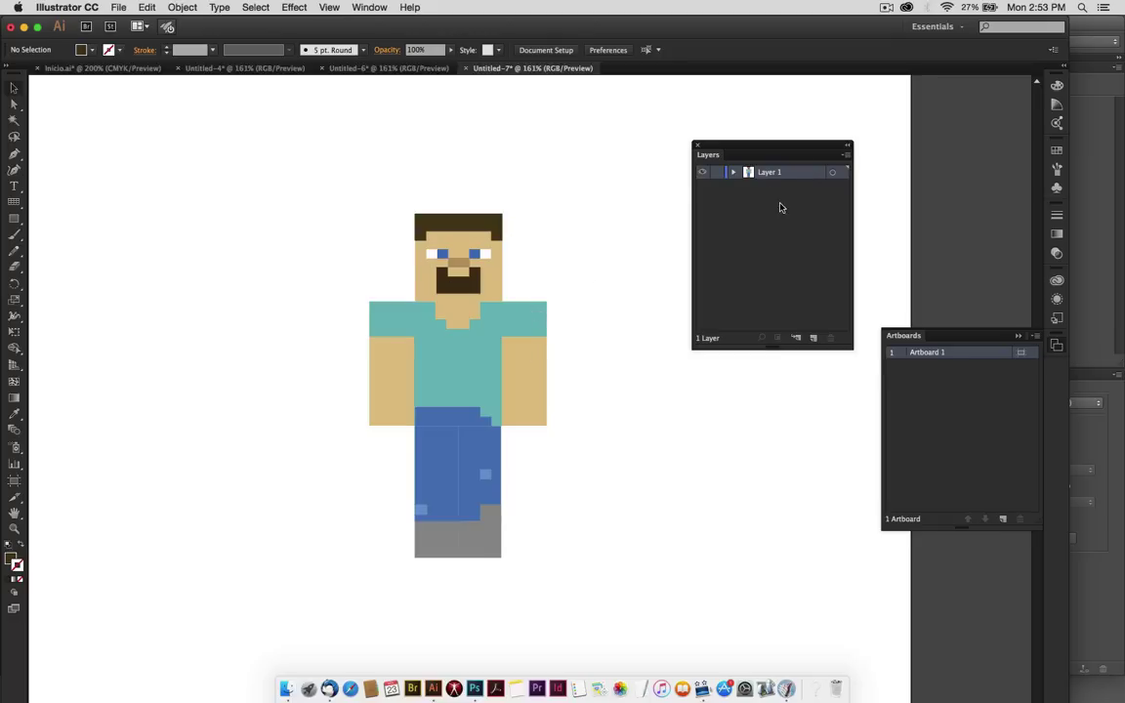
click(843, 158)
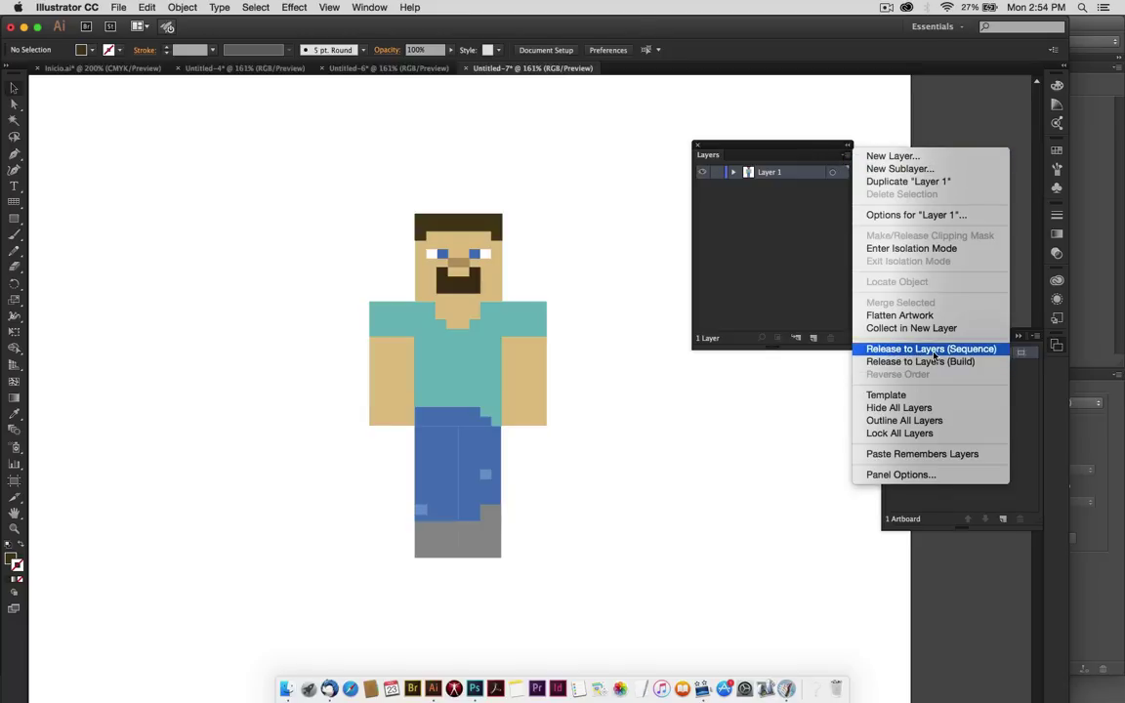
click(934, 352)
- Toggle sublayer visibility to identify the shirt, pant leg, head and right arm layers
click(702, 187)
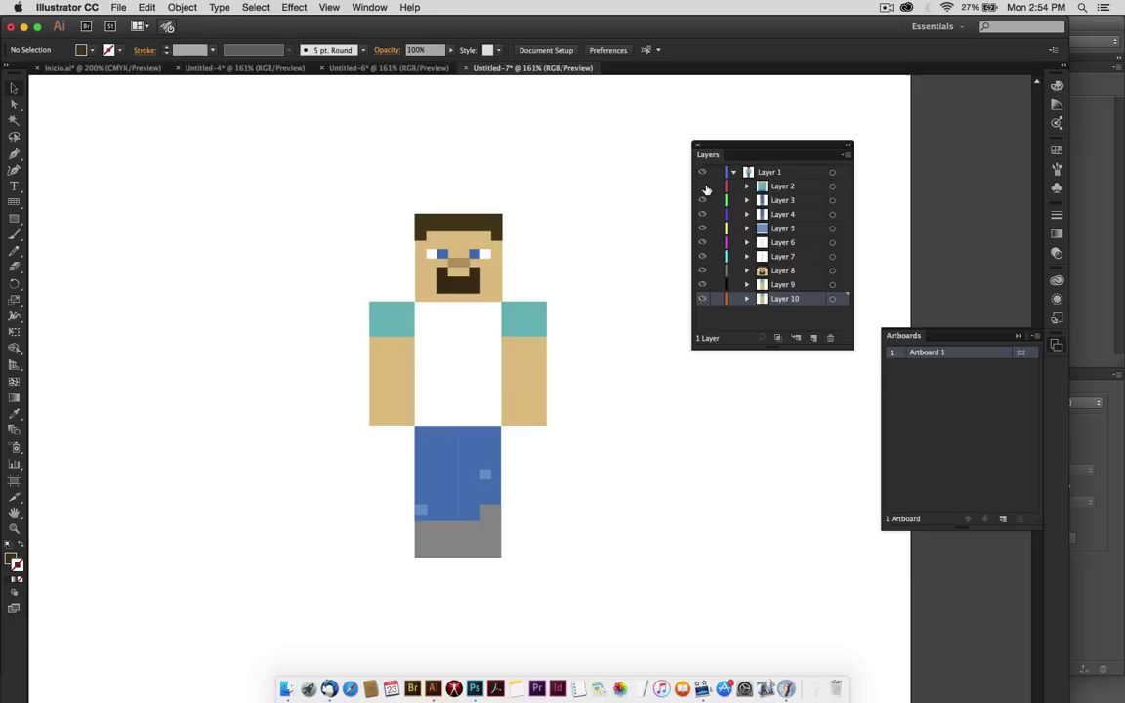
click(702, 200)
click(703, 226)
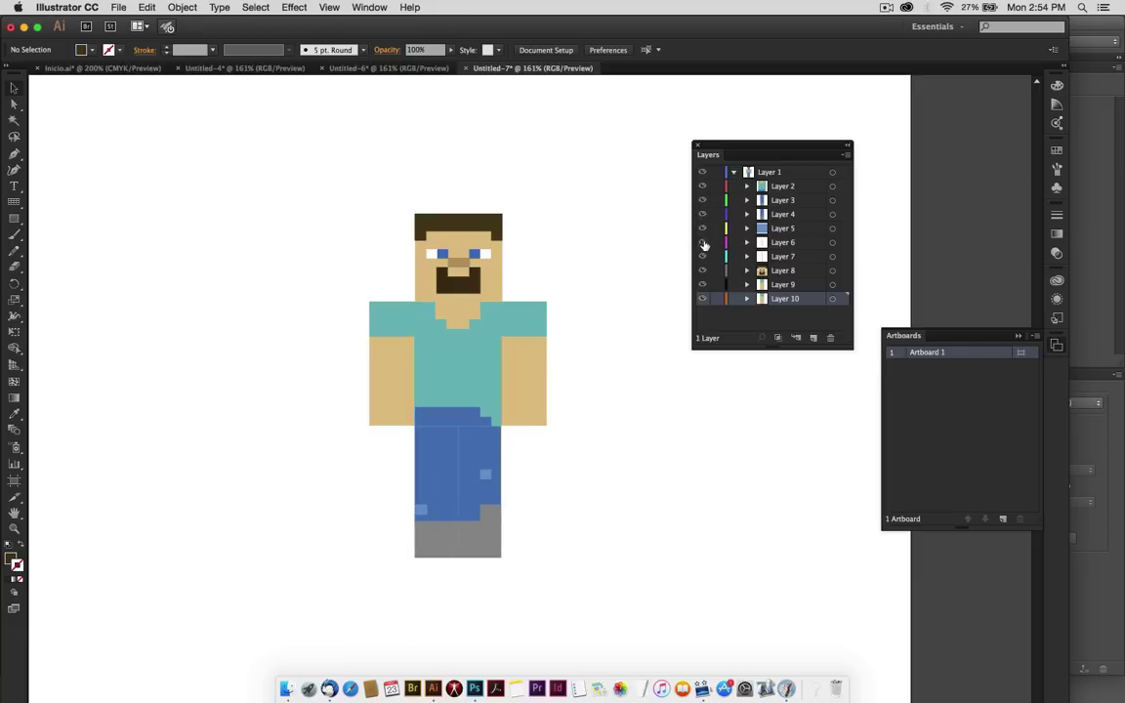
click(702, 271)
click(702, 298)
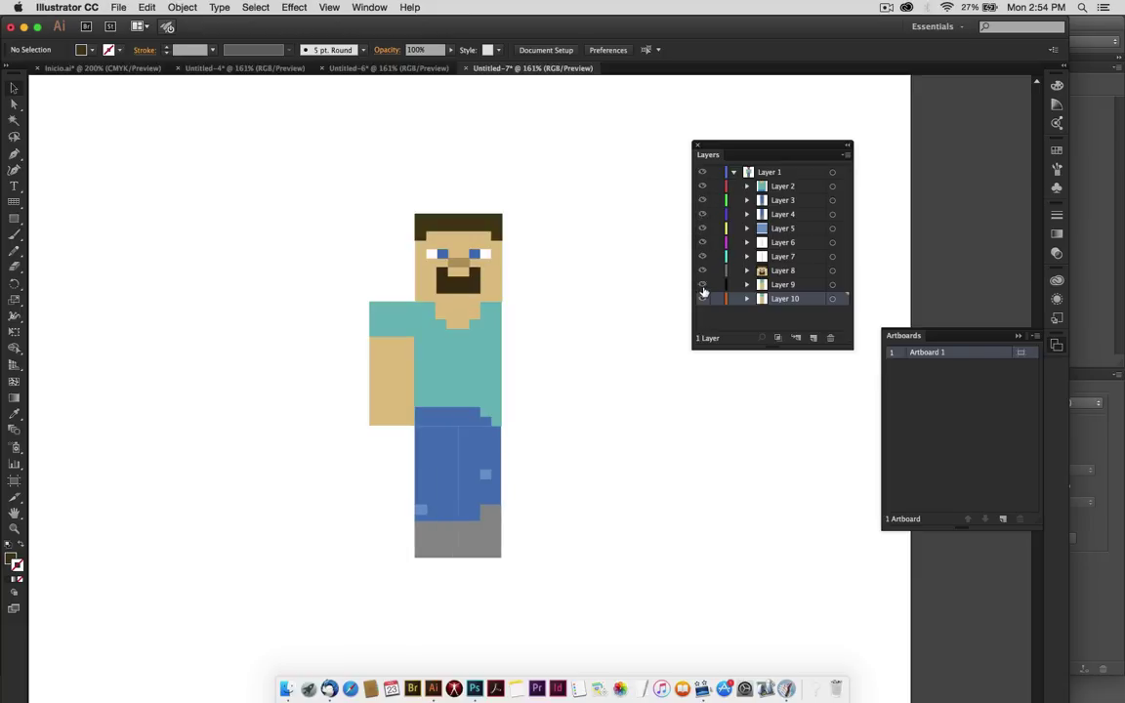
click(119, 9)
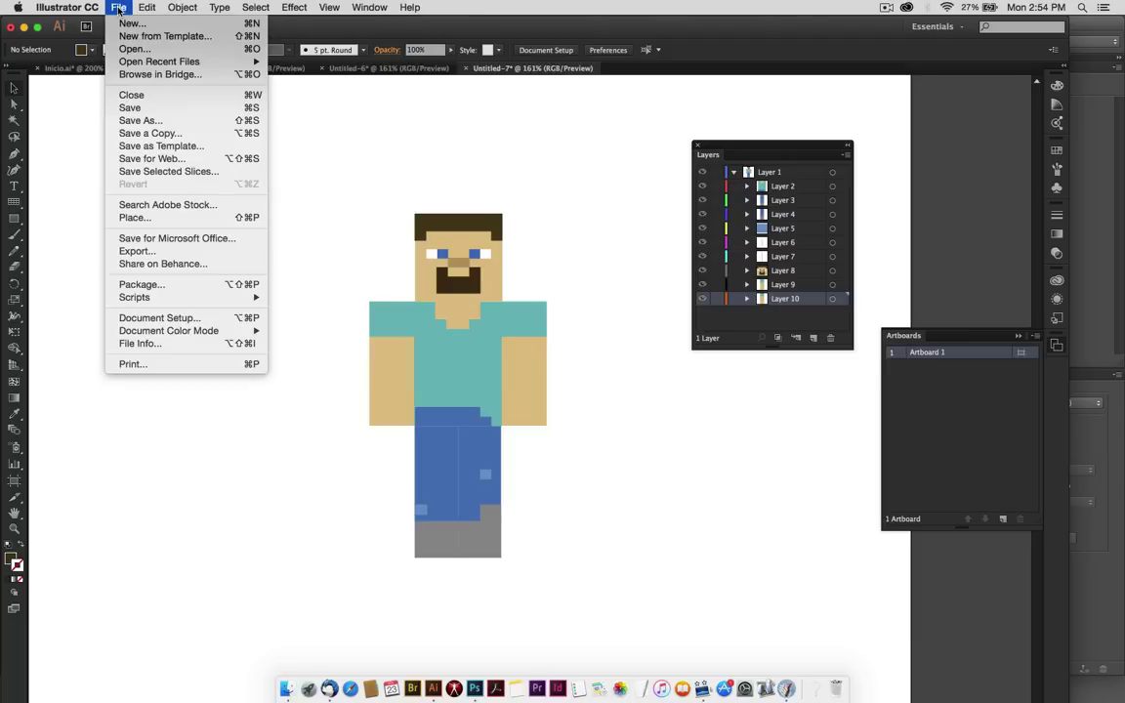
- Export the artwork as Untitled-7.psd in Photoshop format, keeping Write Layers enabled
click(137, 251)
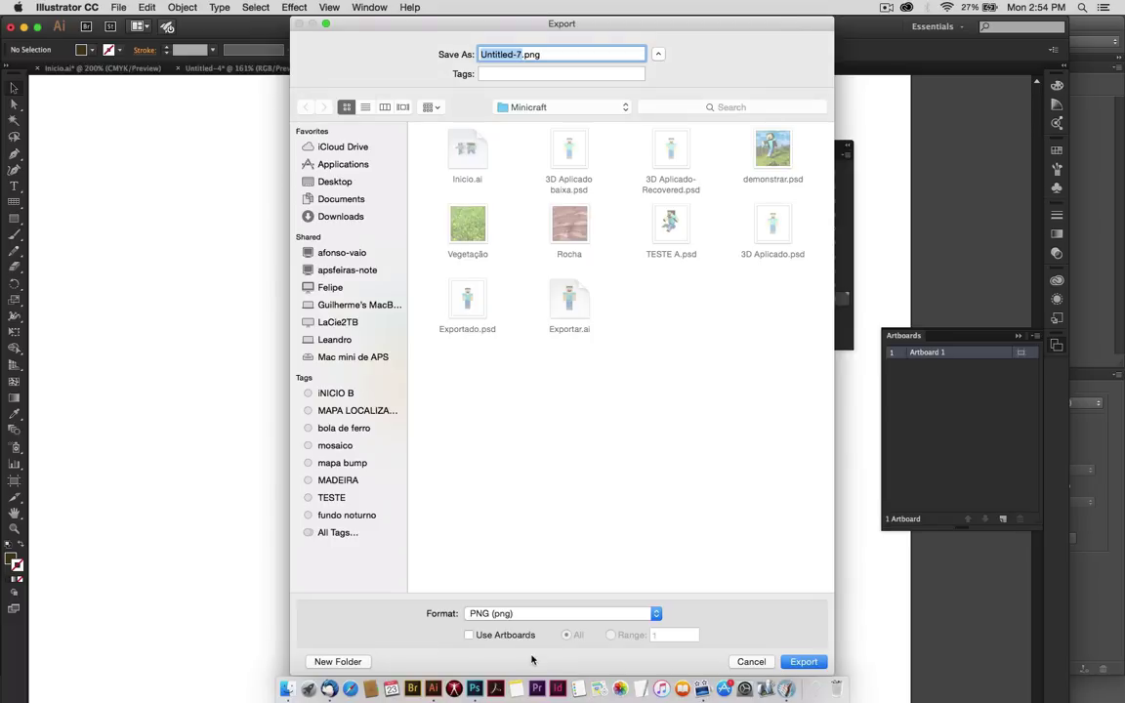
click(535, 613)
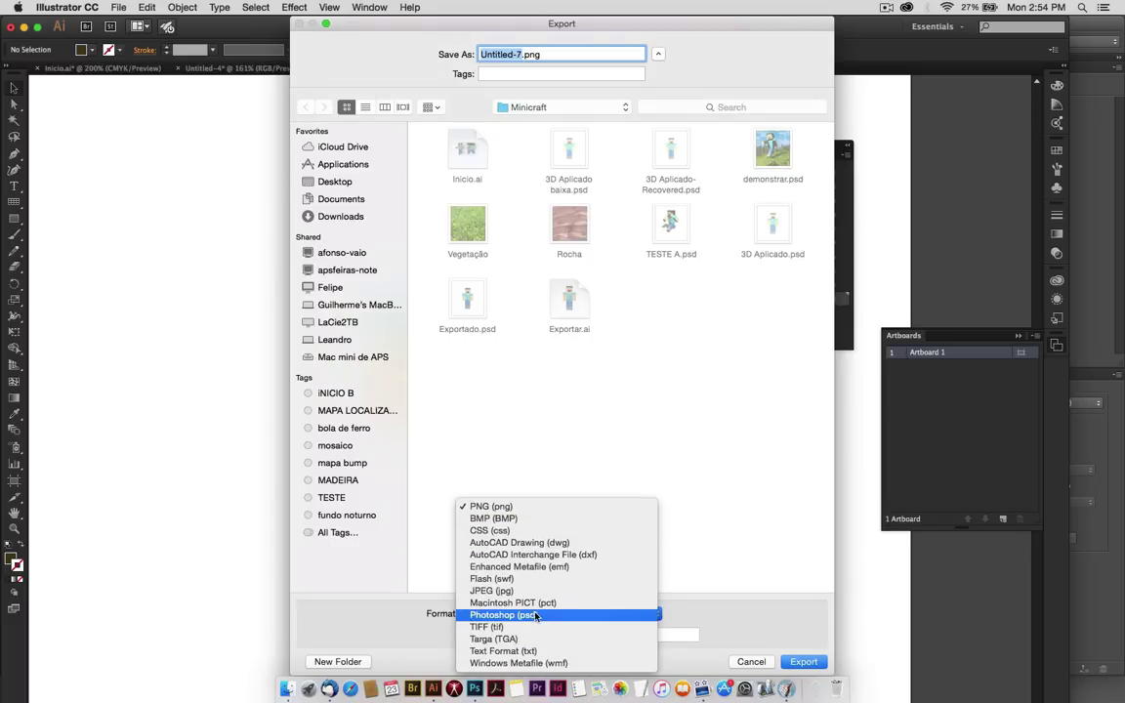
click(538, 615)
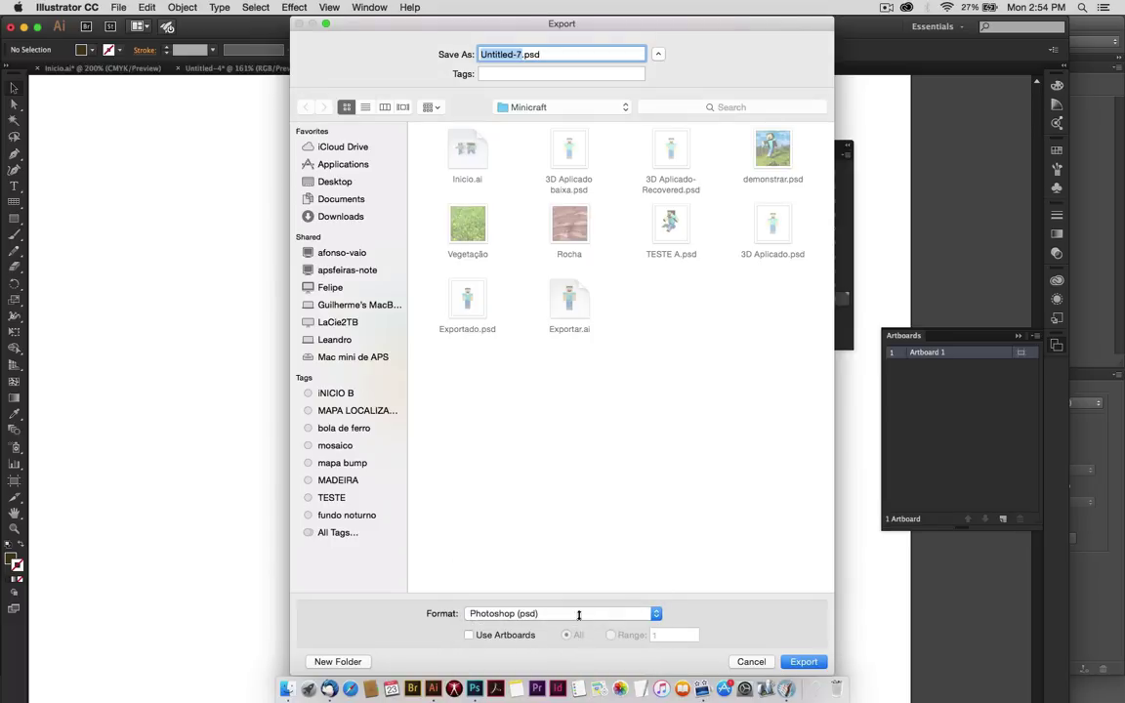
click(802, 662)
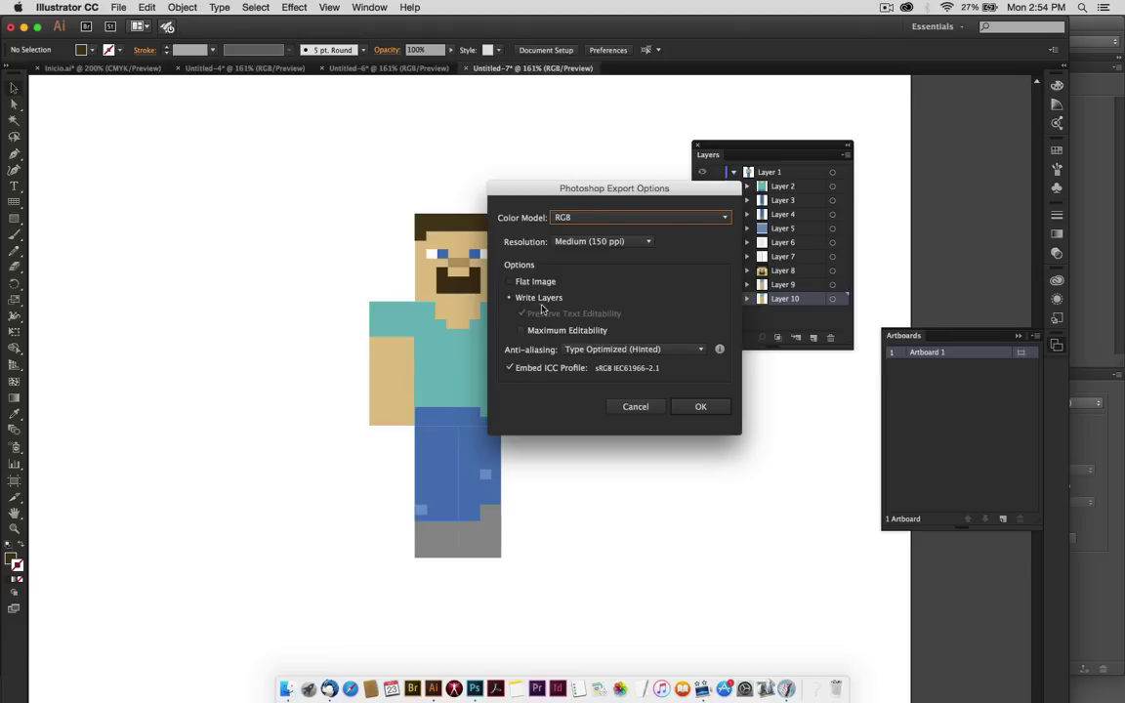
click(635, 406)
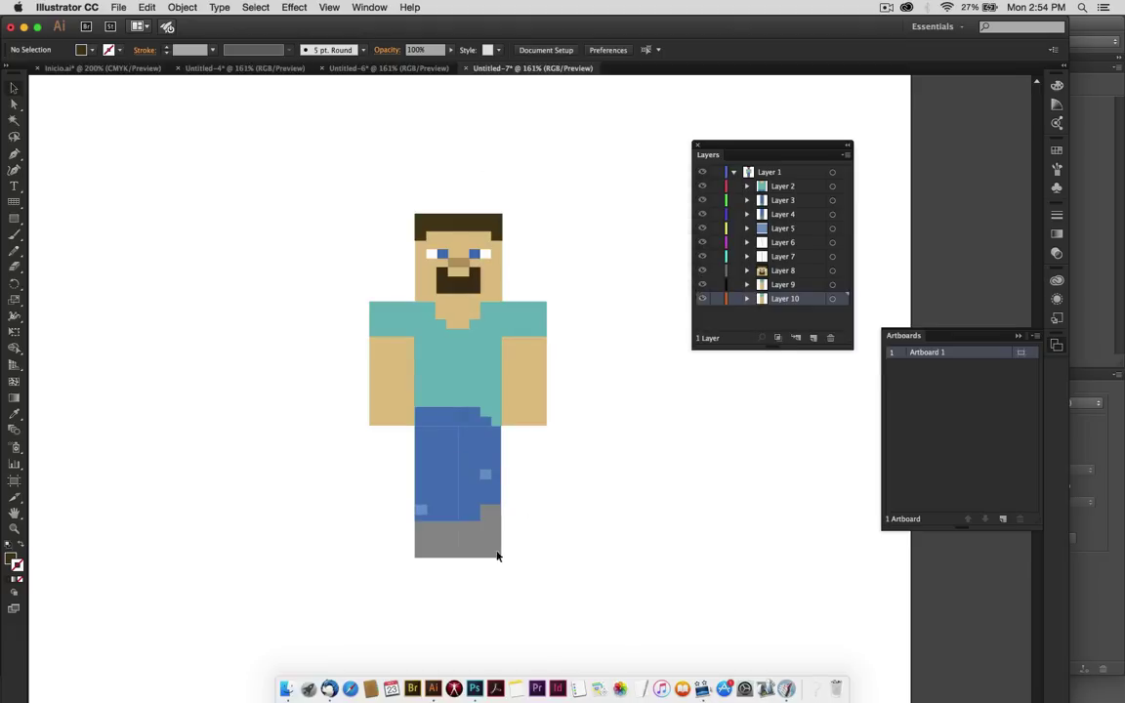
- Switch to Photoshop and bring the Exportado.psd document to the front
click(474, 689)
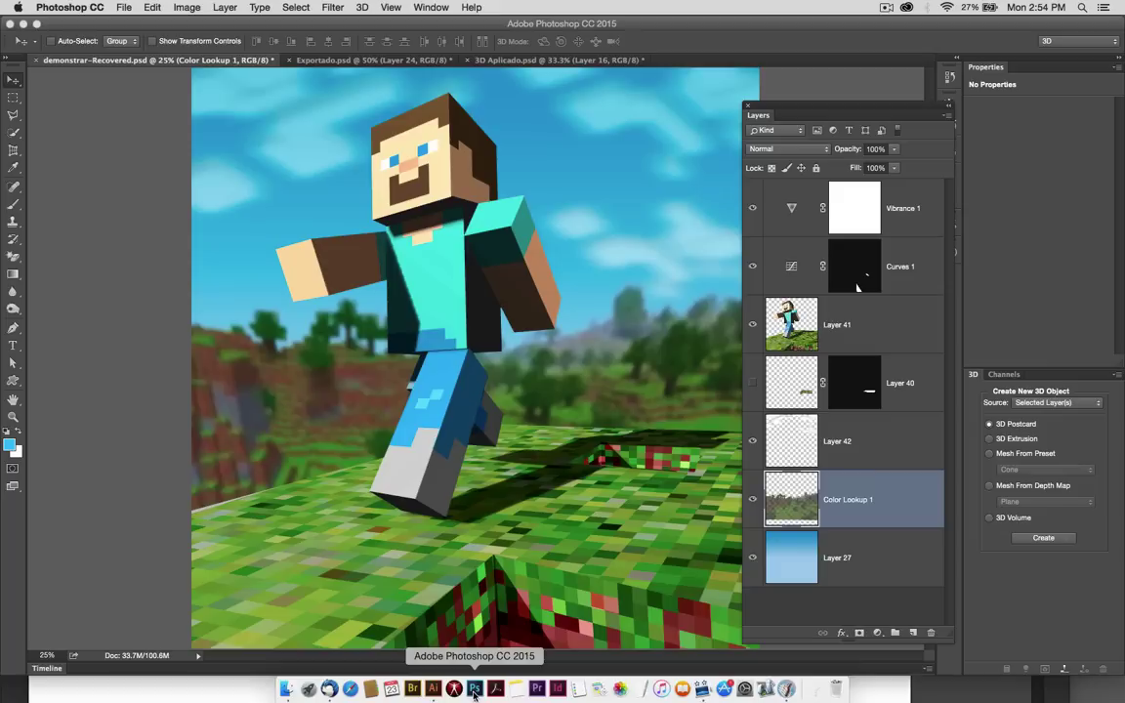
click(376, 61)
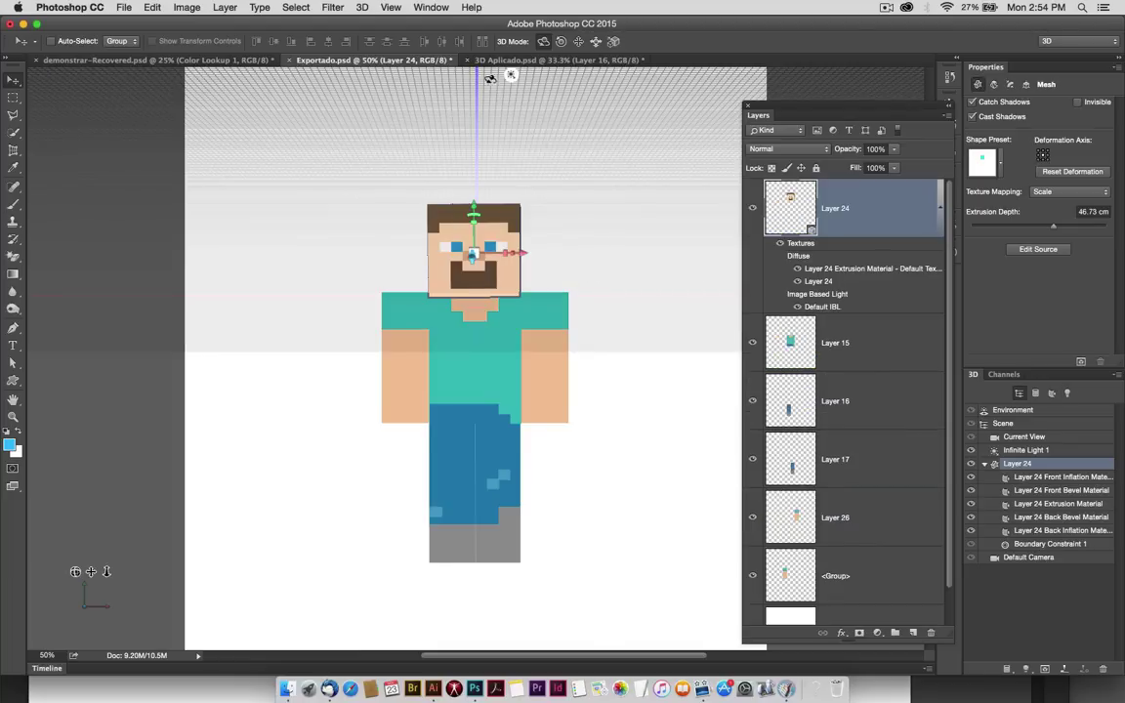
click(503, 64)
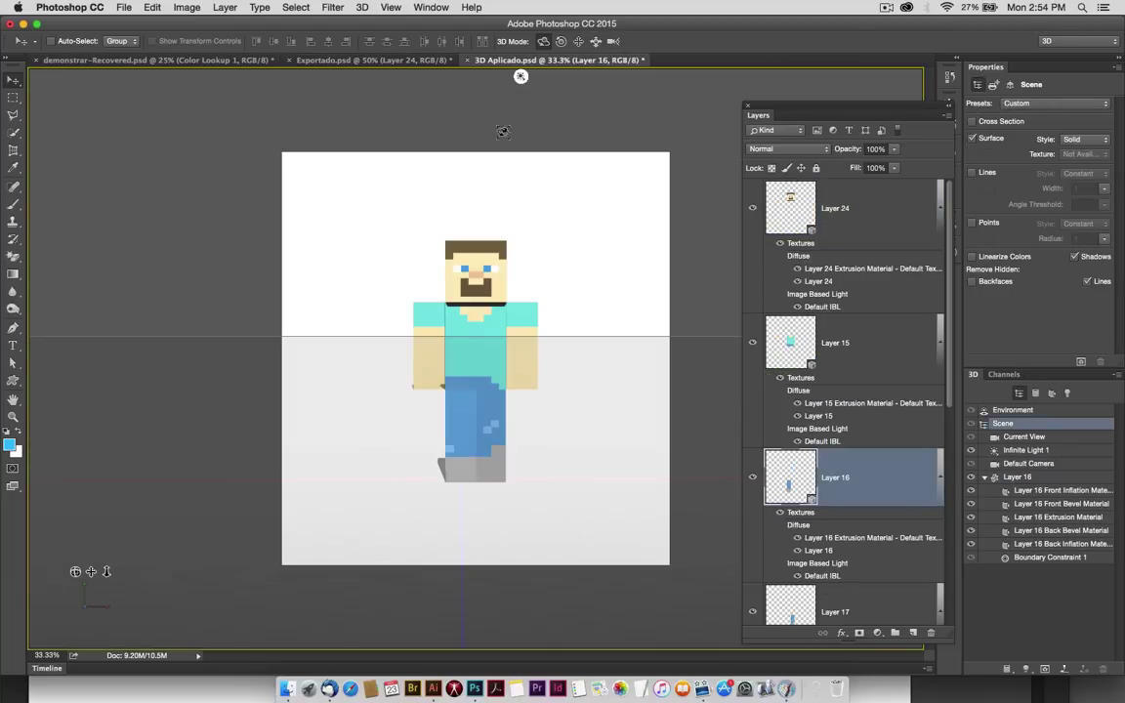
click(363, 61)
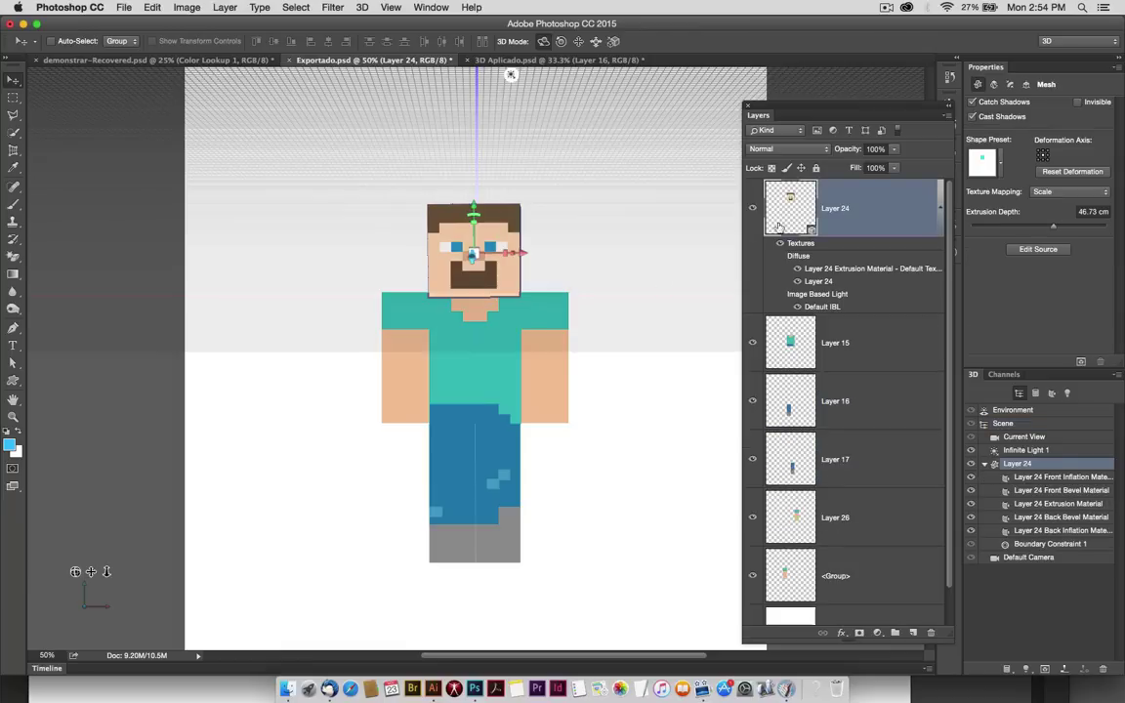
- Check the torso and leg layers, rotate the 3D head to its side, and select Layer 16
click(752, 343)
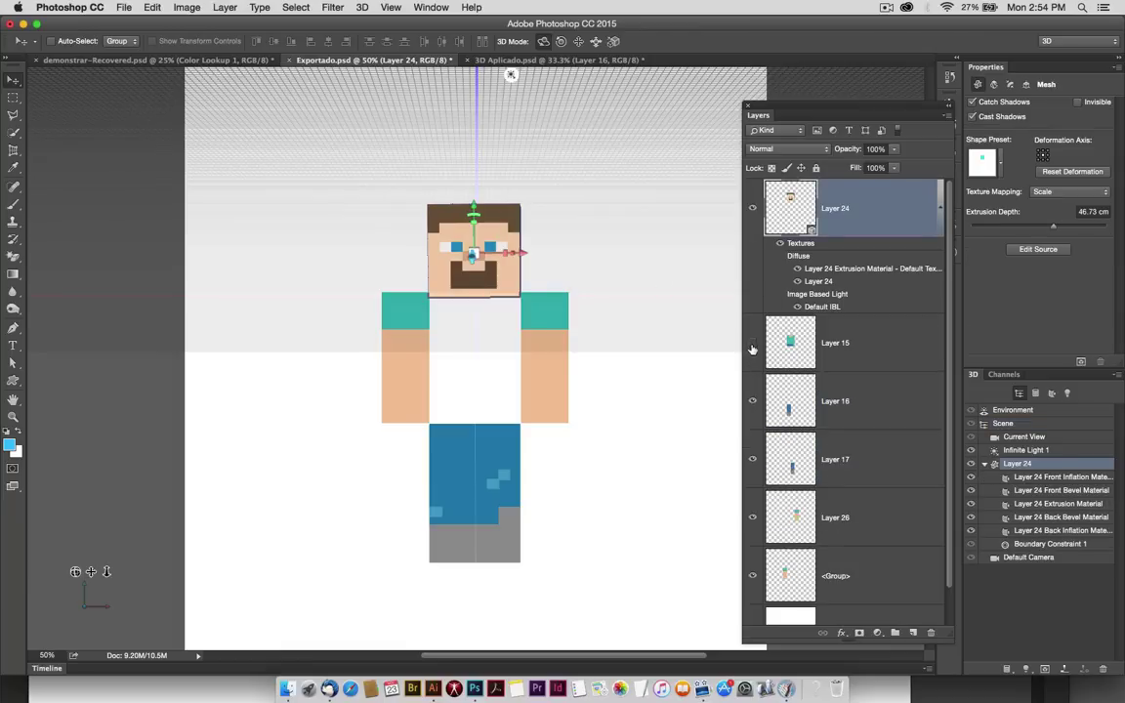
click(752, 400)
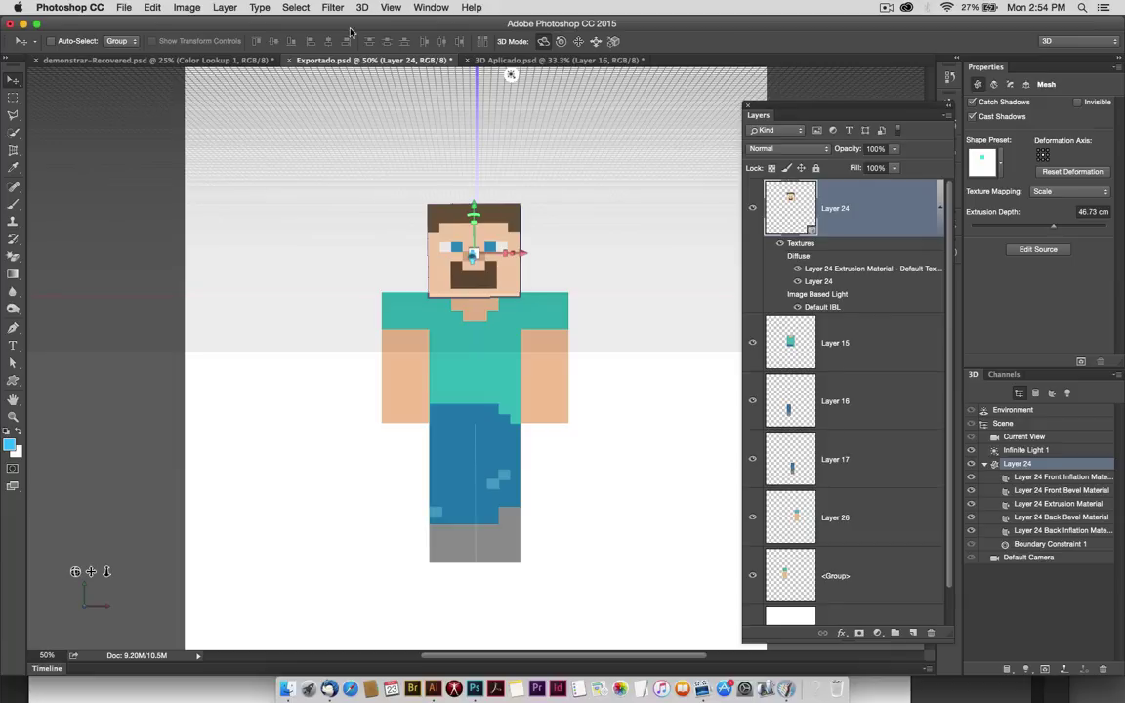
click(154, 8)
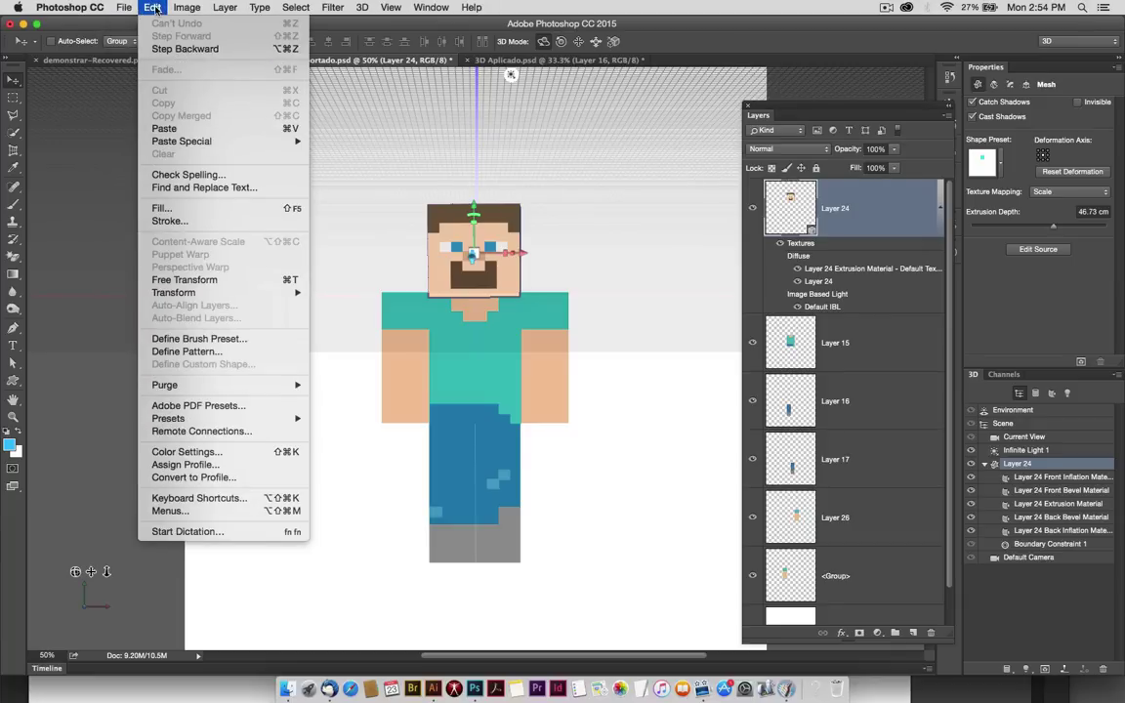
click(536, 180)
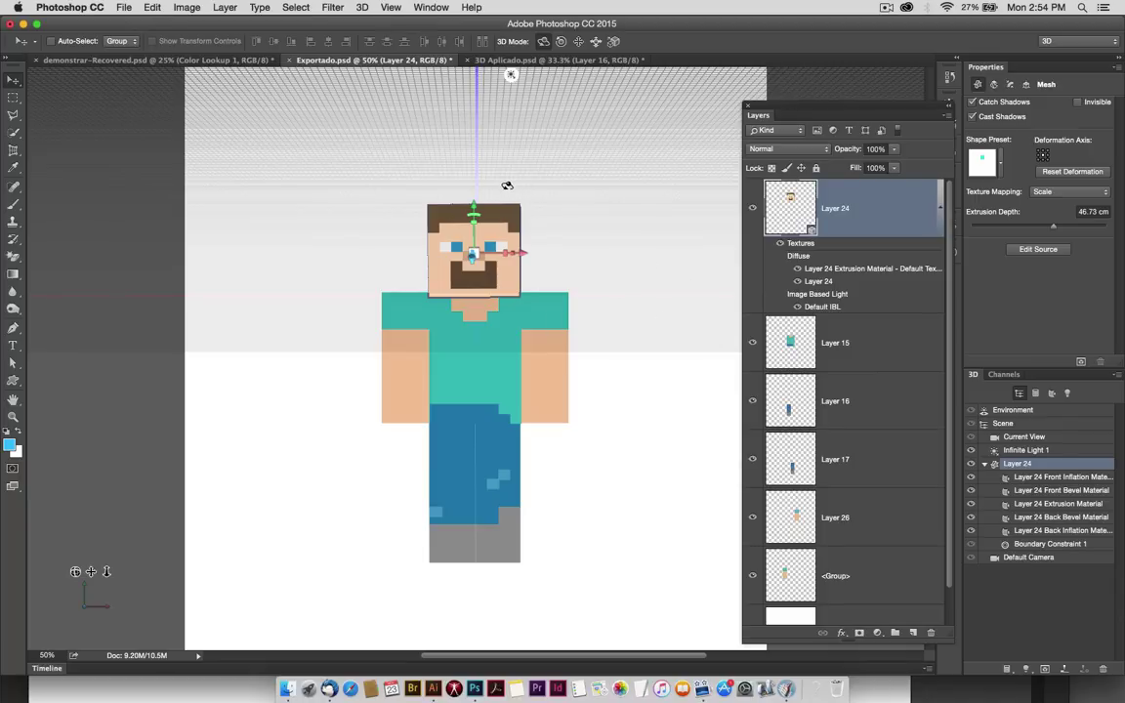
mouse_move(507, 186)
mouse_down()
mouse_move(442, 190)
mouse_move(517, 180)
mouse_up()
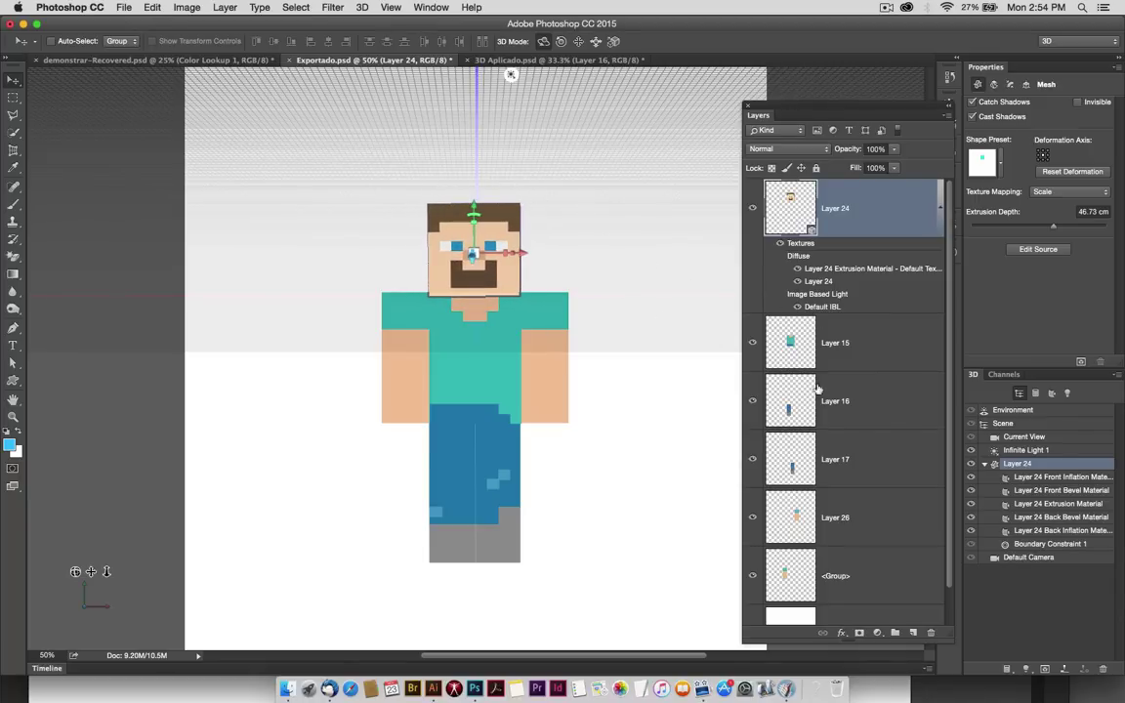
click(832, 417)
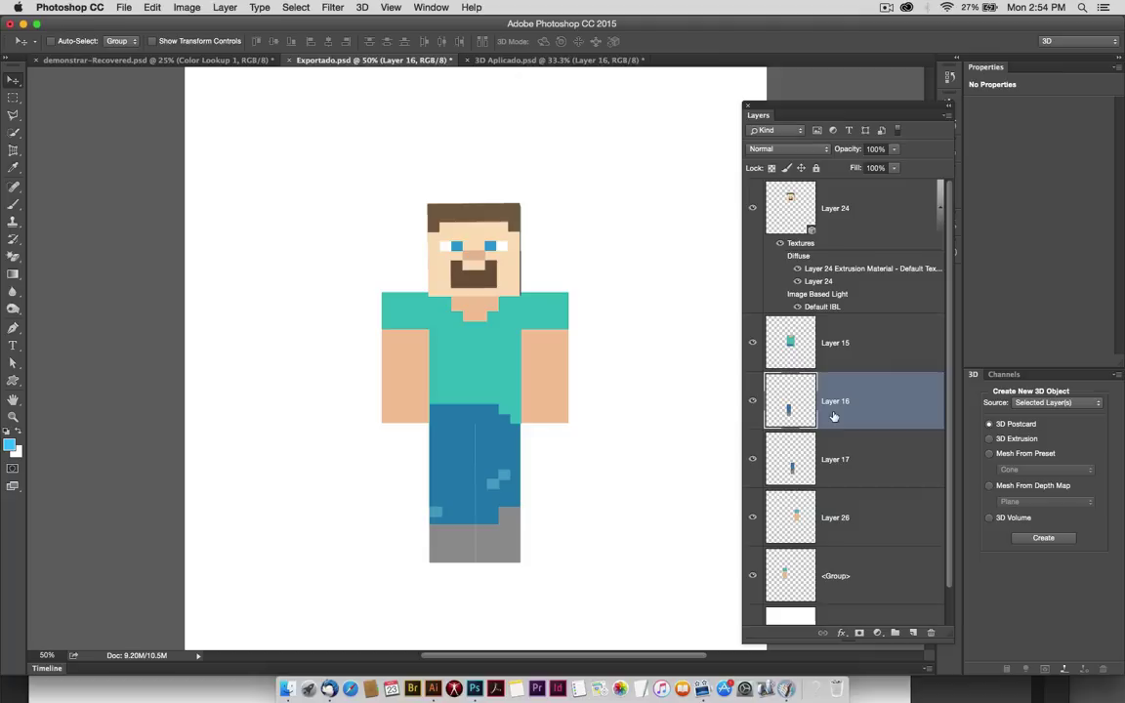
- Extrude the Layer 26 arm with 3D > New 3D Extrusion from Selected Layer and orbit it
click(752, 401)
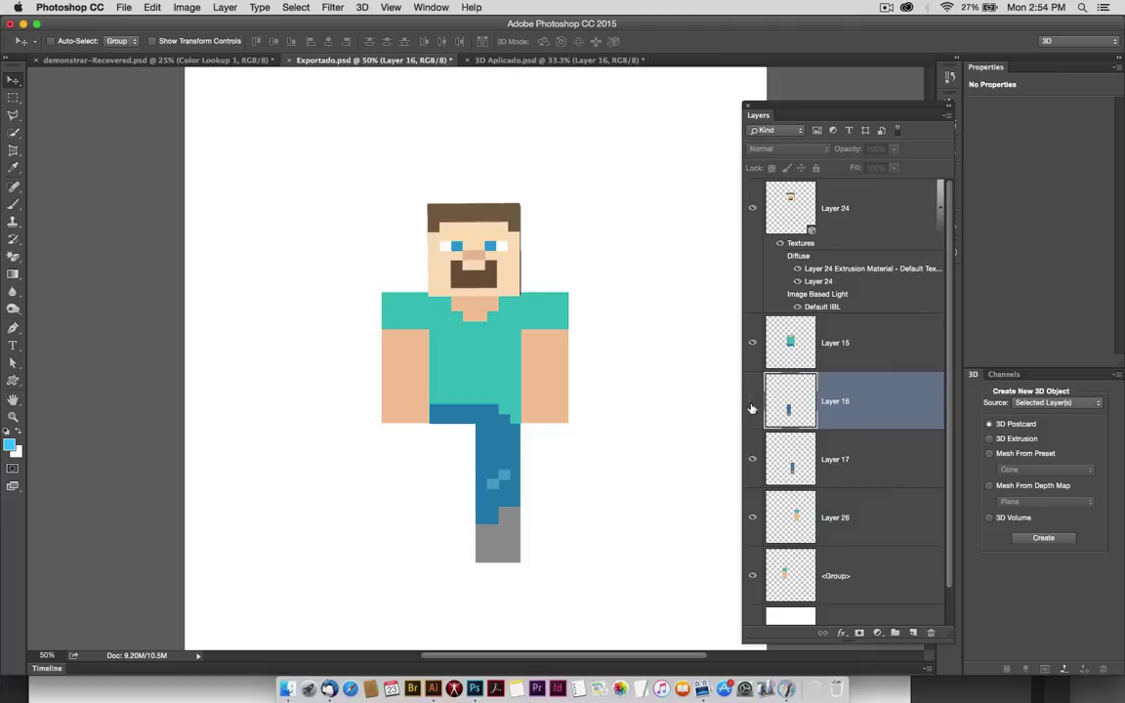
click(752, 518)
click(853, 527)
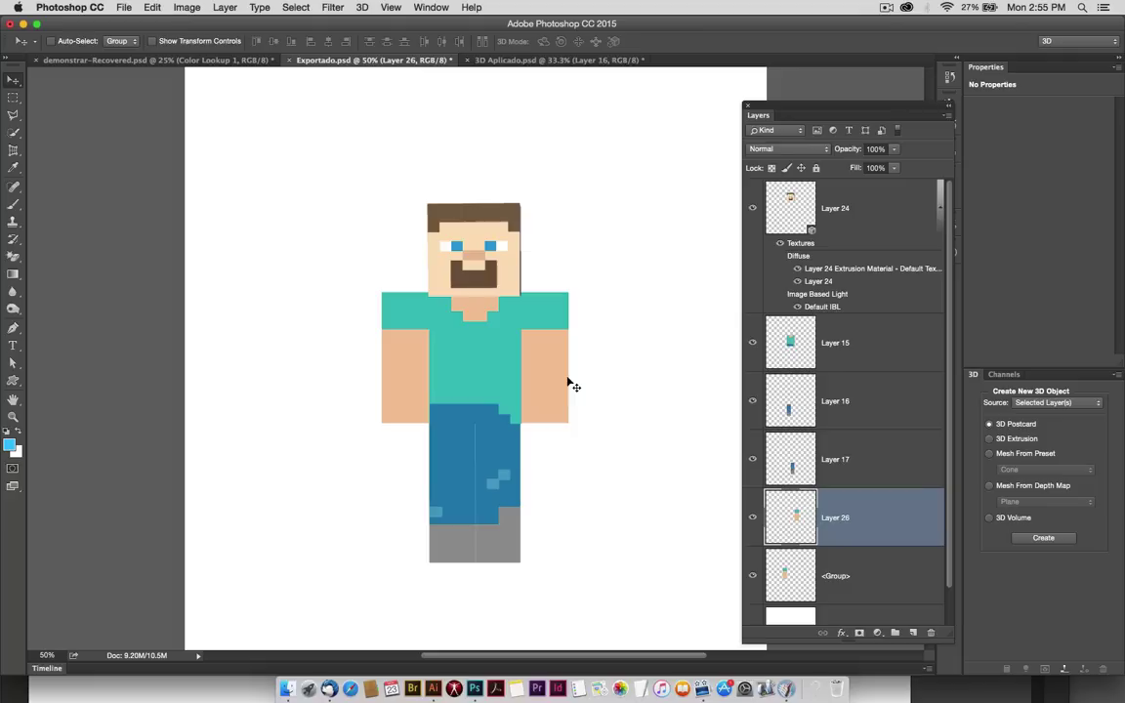
click(752, 517)
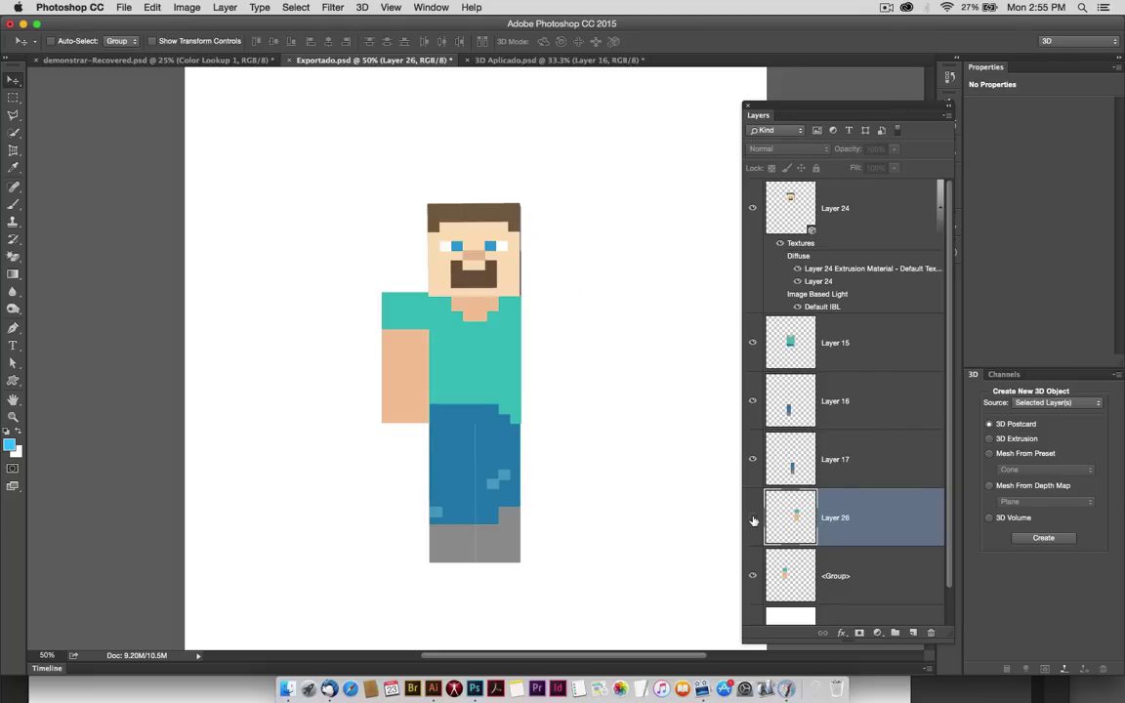
click(361, 8)
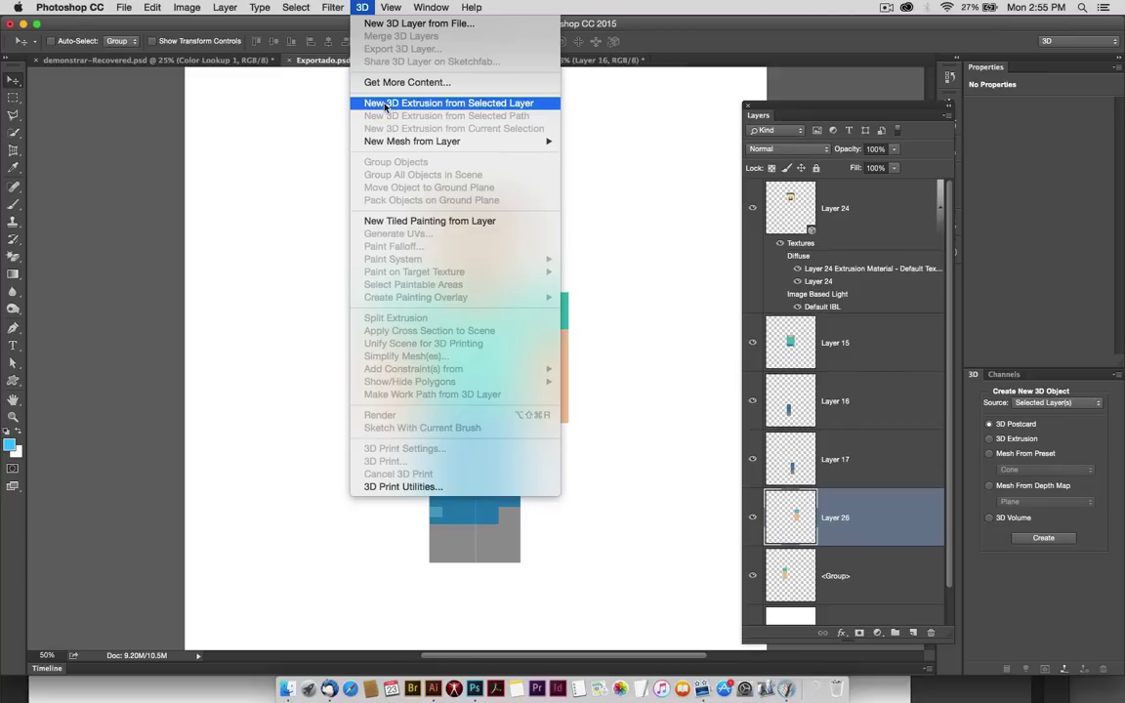
click(489, 104)
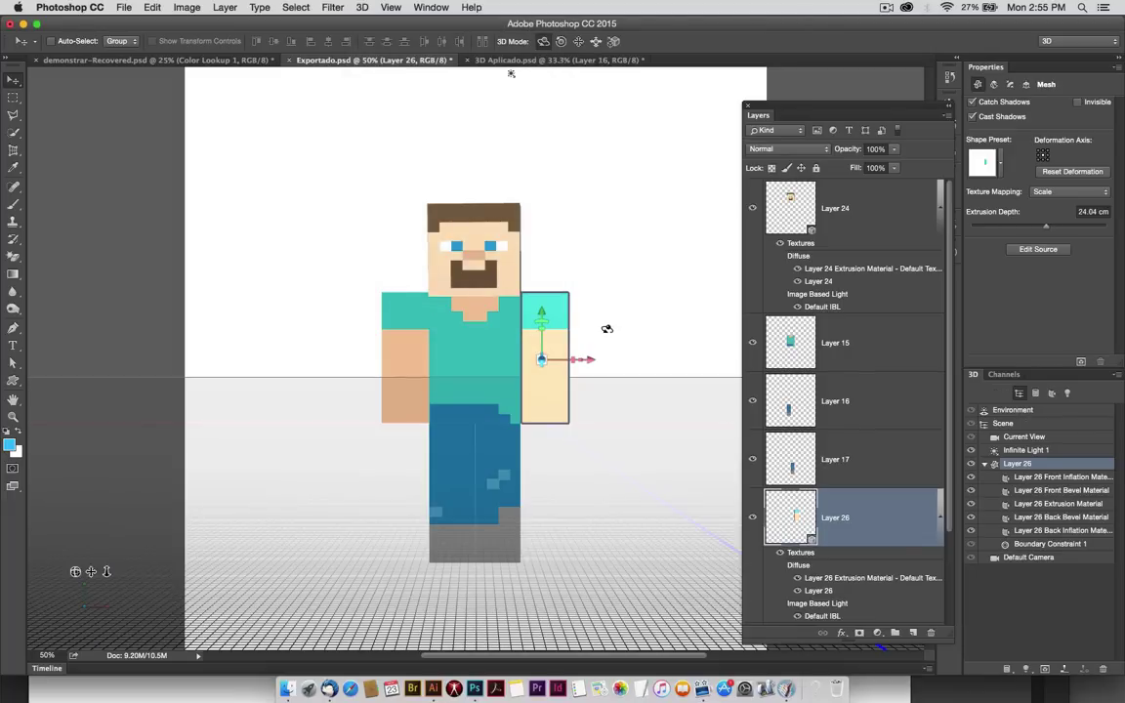
mouse_move(606, 326)
mouse_down()
mouse_move(690, 327)
mouse_move(565, 351)
mouse_up()
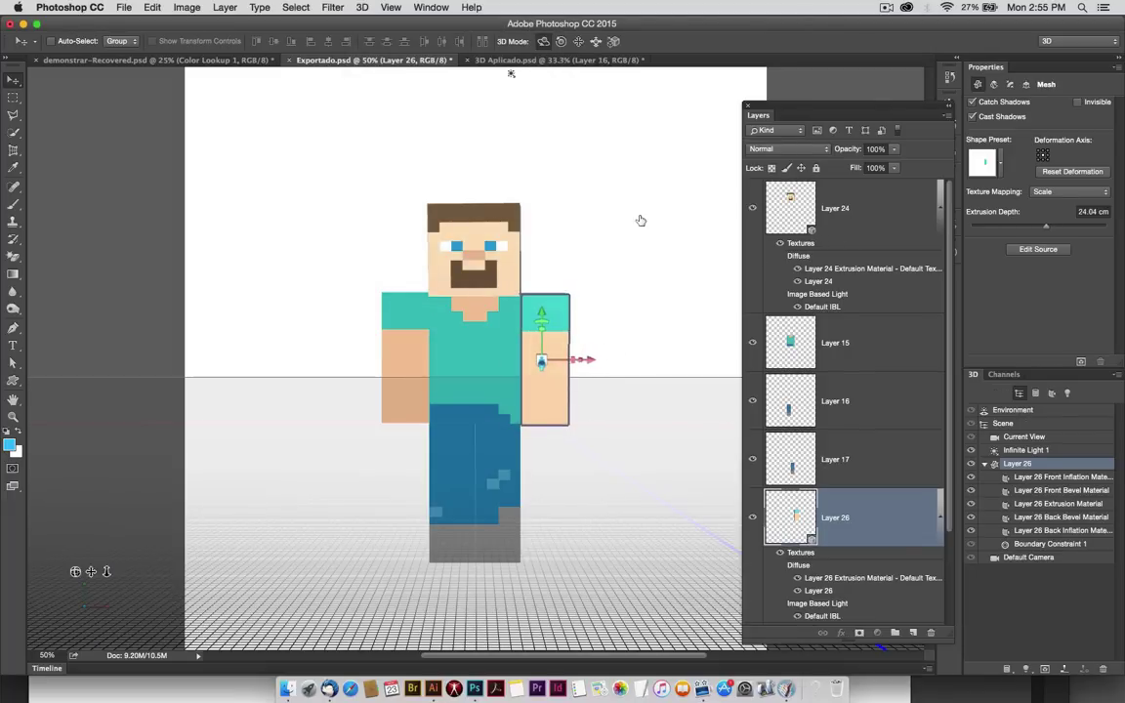
click(508, 252)
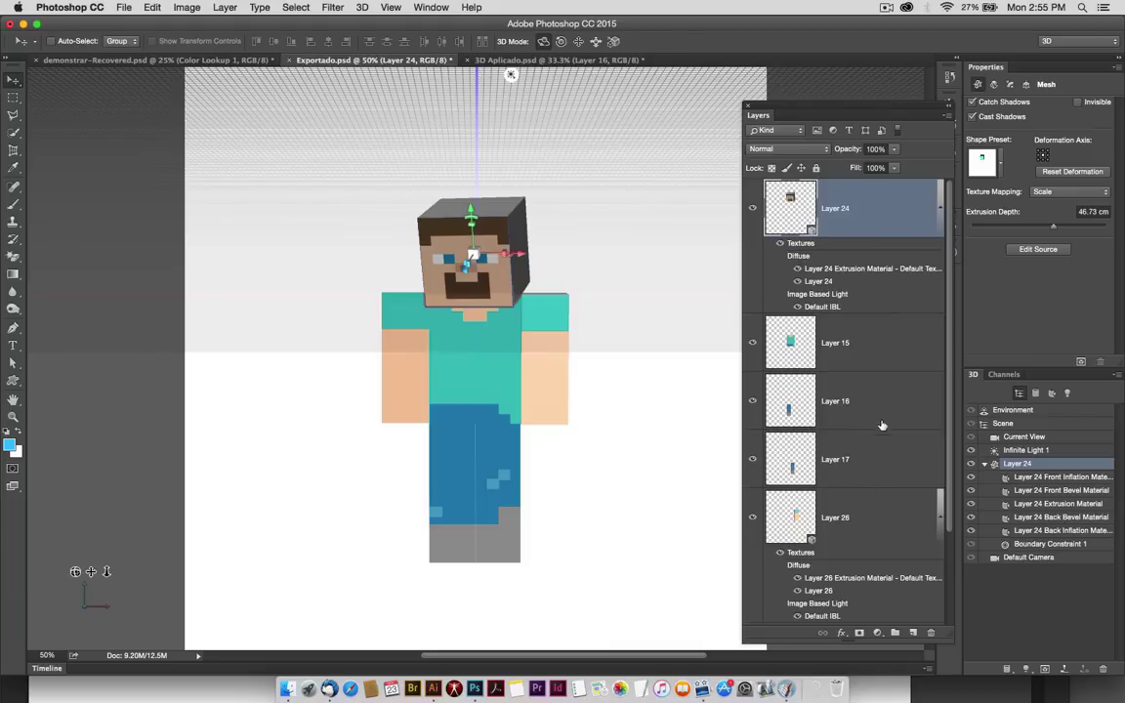
- Open 3D Aplicado.psd, select the Layer 24 head and scroll down the Layers panel
click(538, 61)
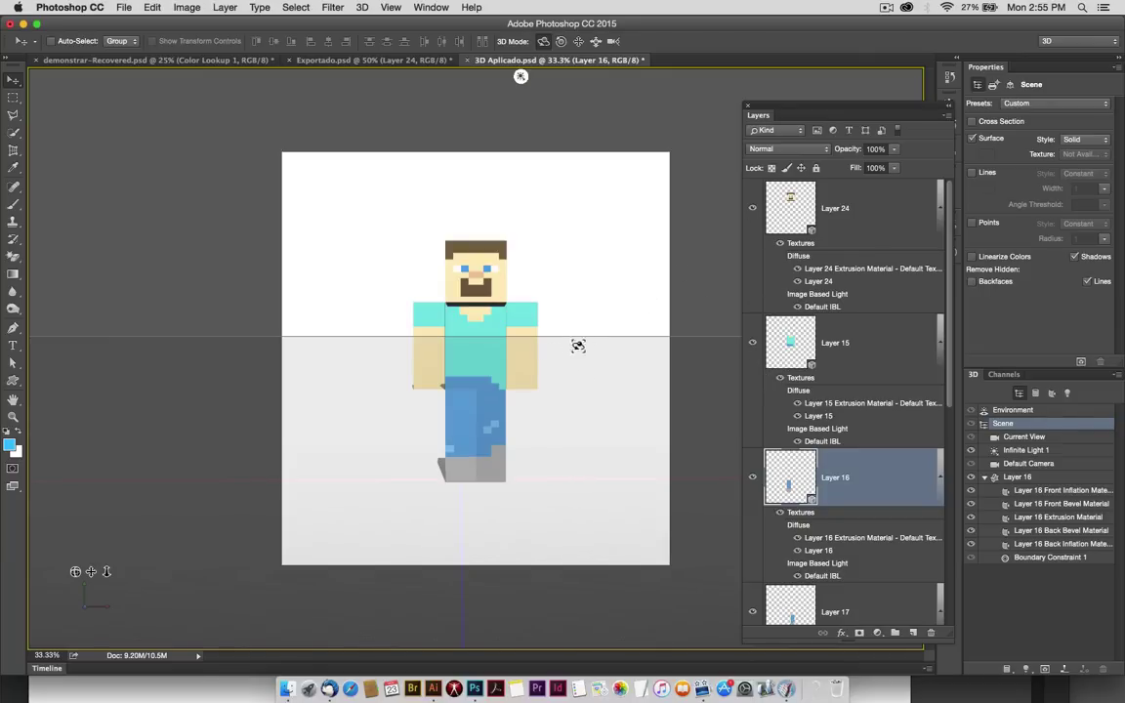
click(884, 221)
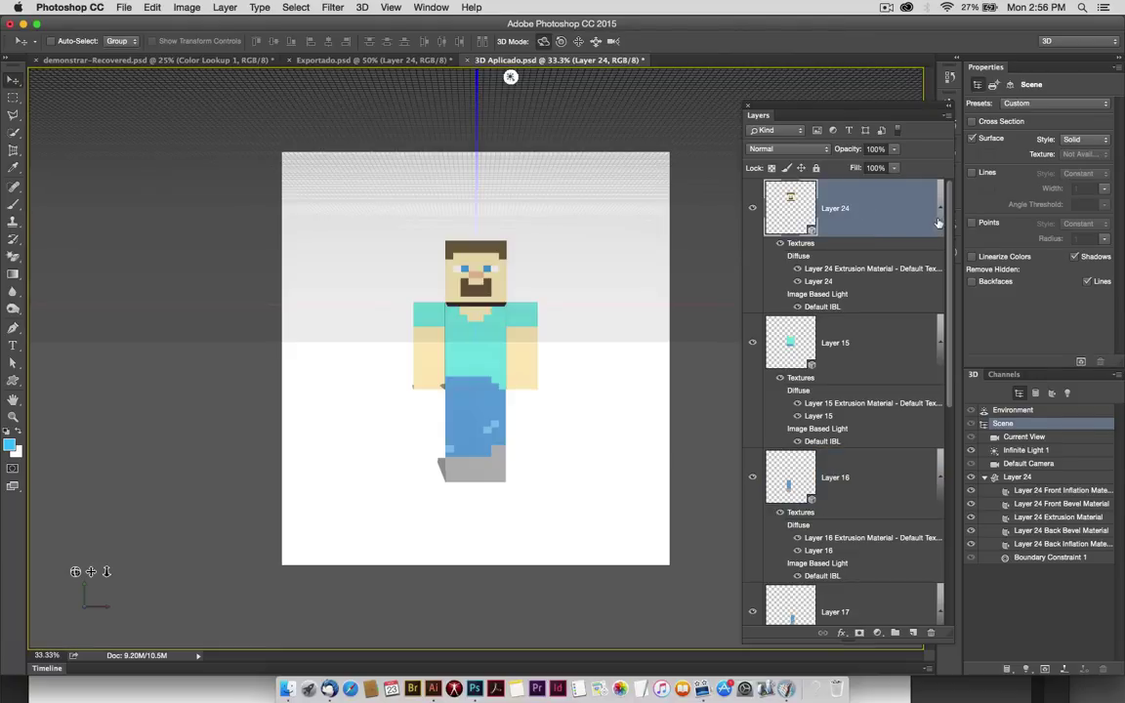
drag(952, 244, 945, 484)
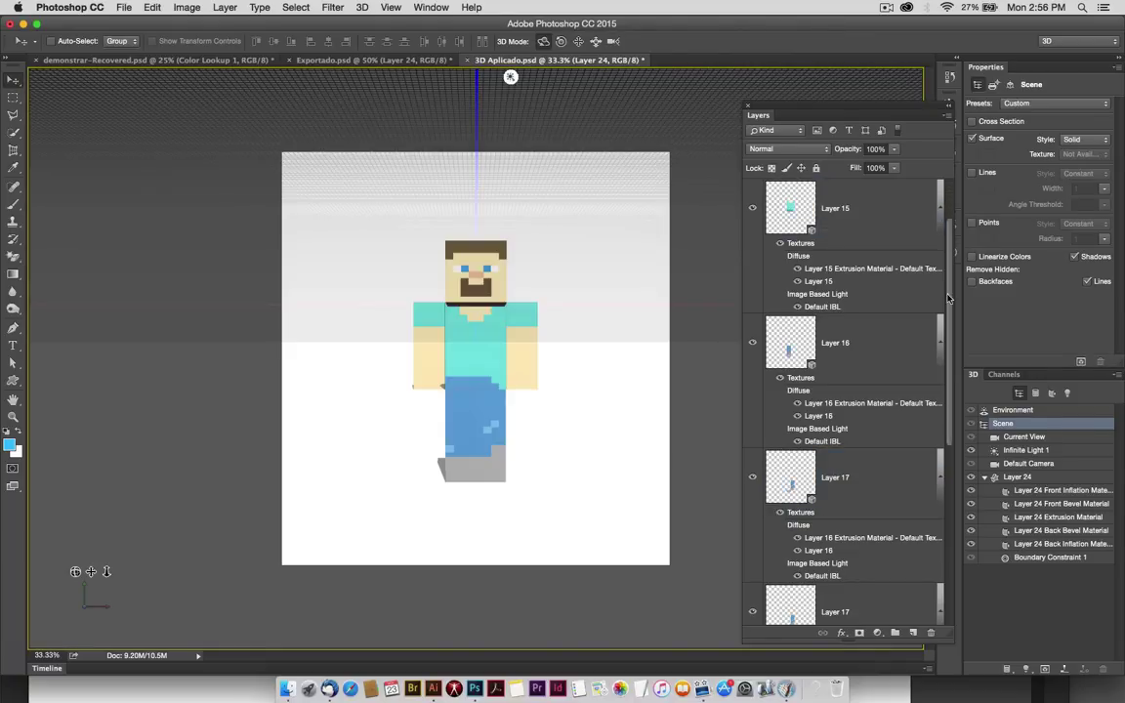
- Merge Layer 24 through <Group> with 3D > Merge 3D Layers, orbit, and zoom to 50%
shift+click(874, 471)
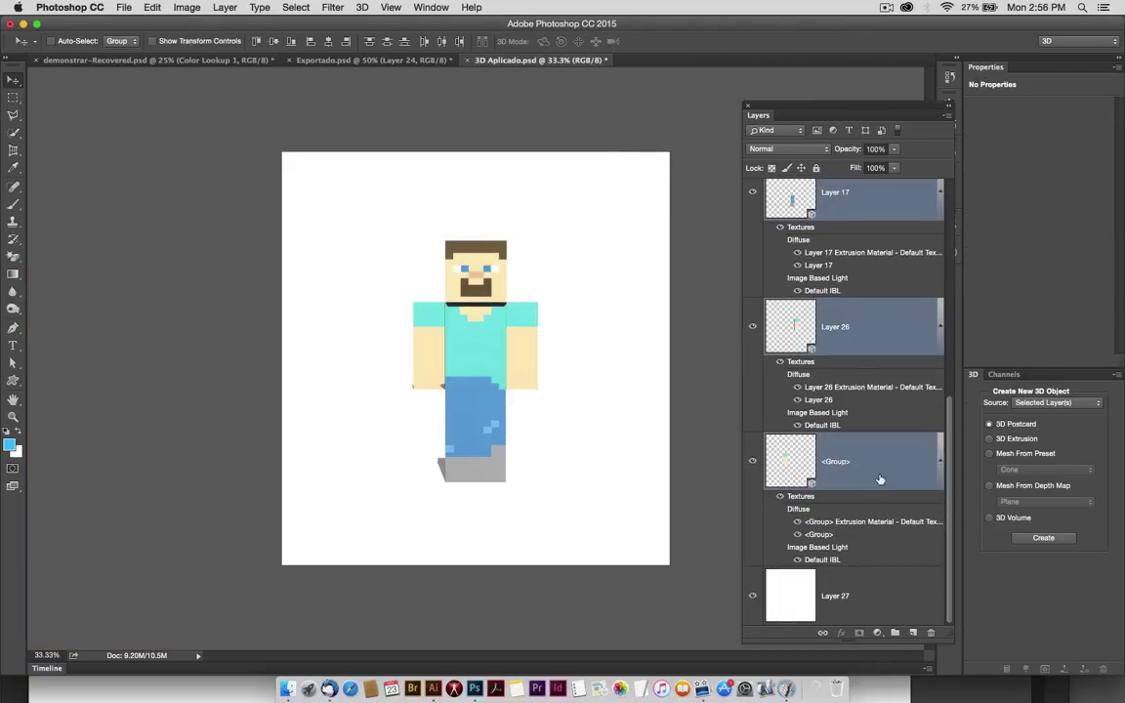
drag(947, 469, 960, 196)
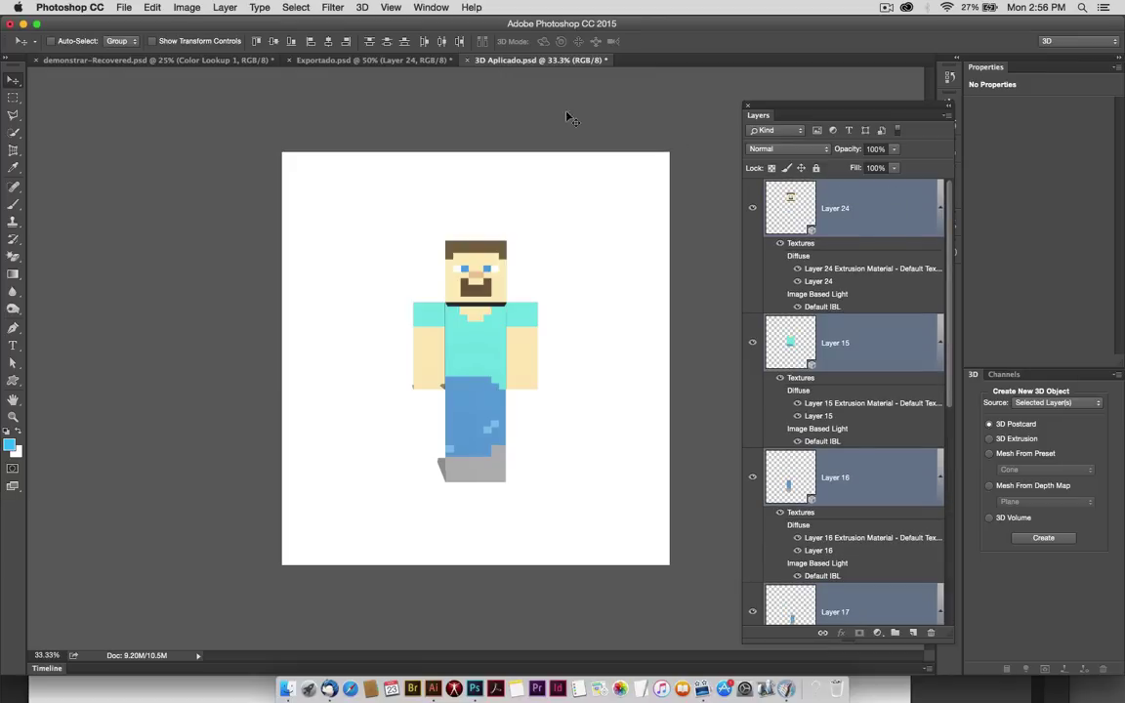
click(362, 8)
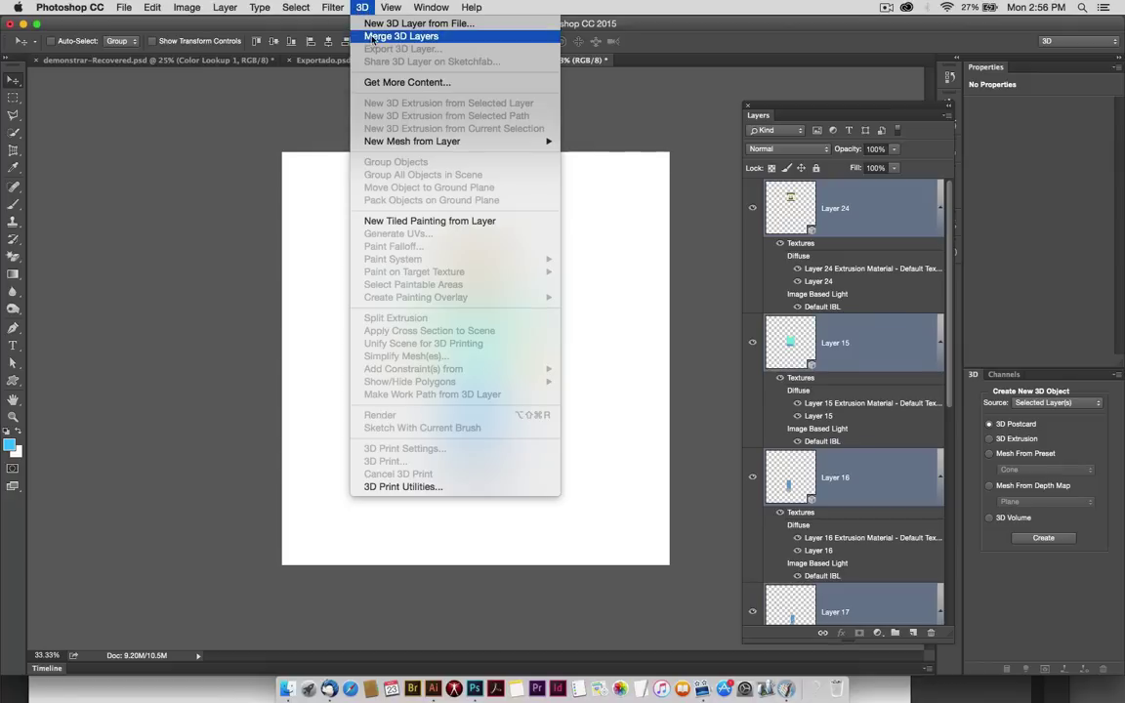
click(410, 37)
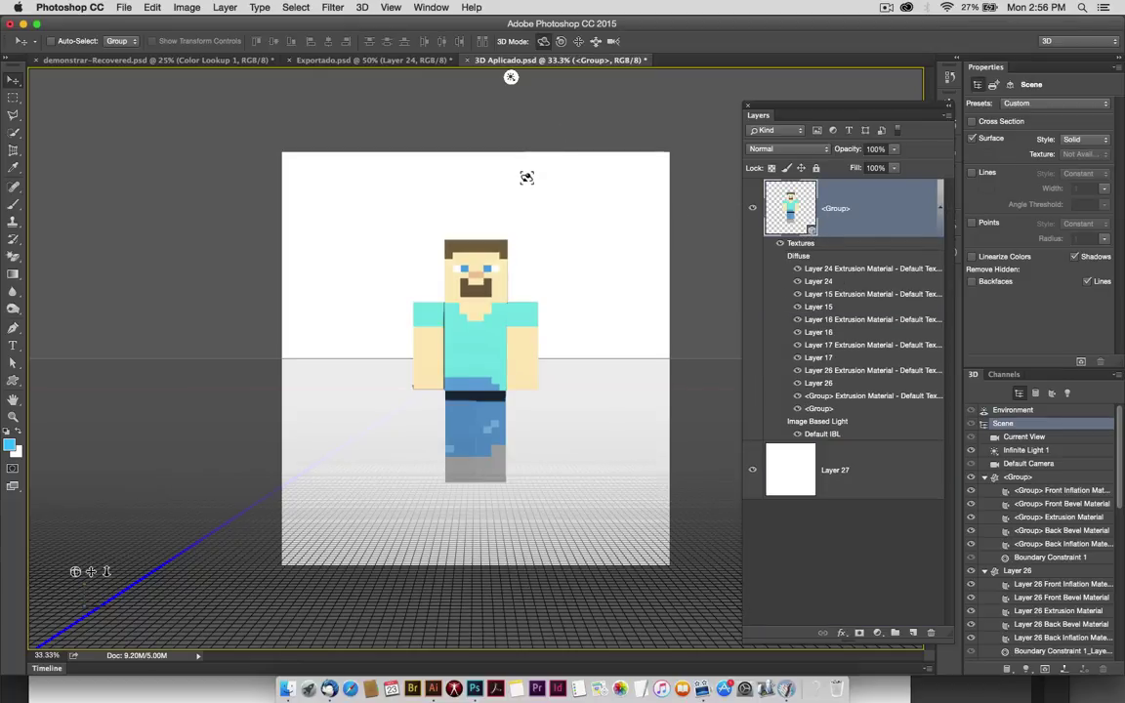
mouse_move(527, 175)
mouse_down()
mouse_move(490, 212)
mouse_move(575, 211)
mouse_move(492, 208)
mouse_move(492, 188)
mouse_move(490, 204)
mouse_move(524, 188)
mouse_up()
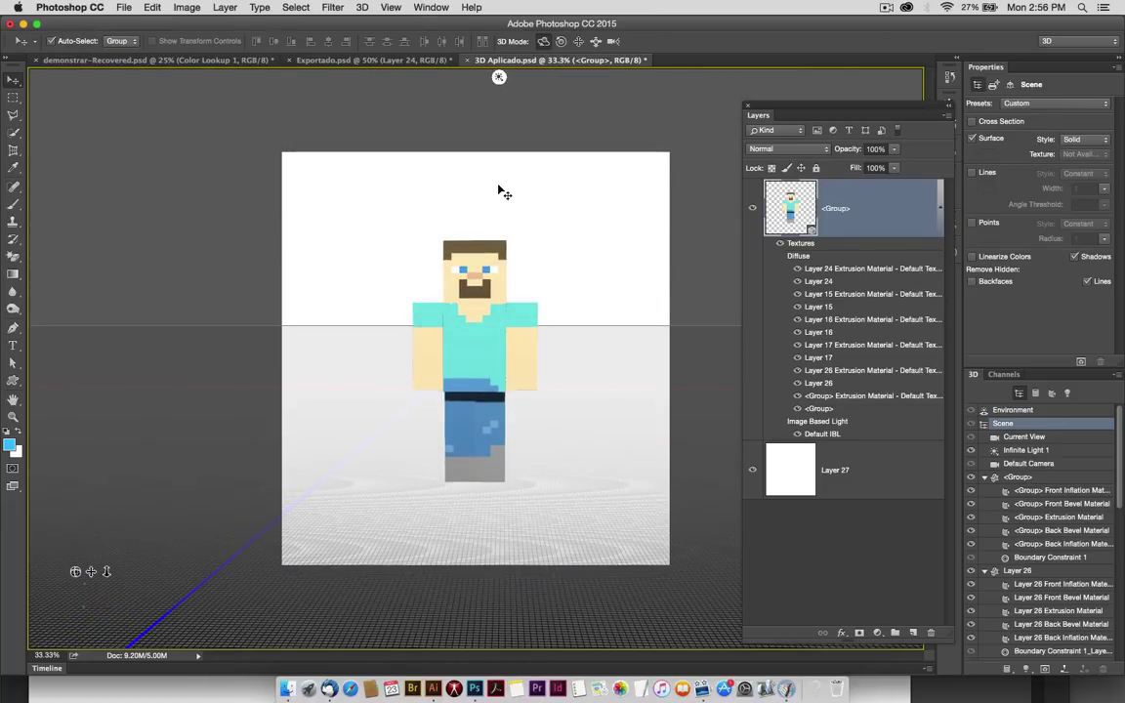
key(super+plus)
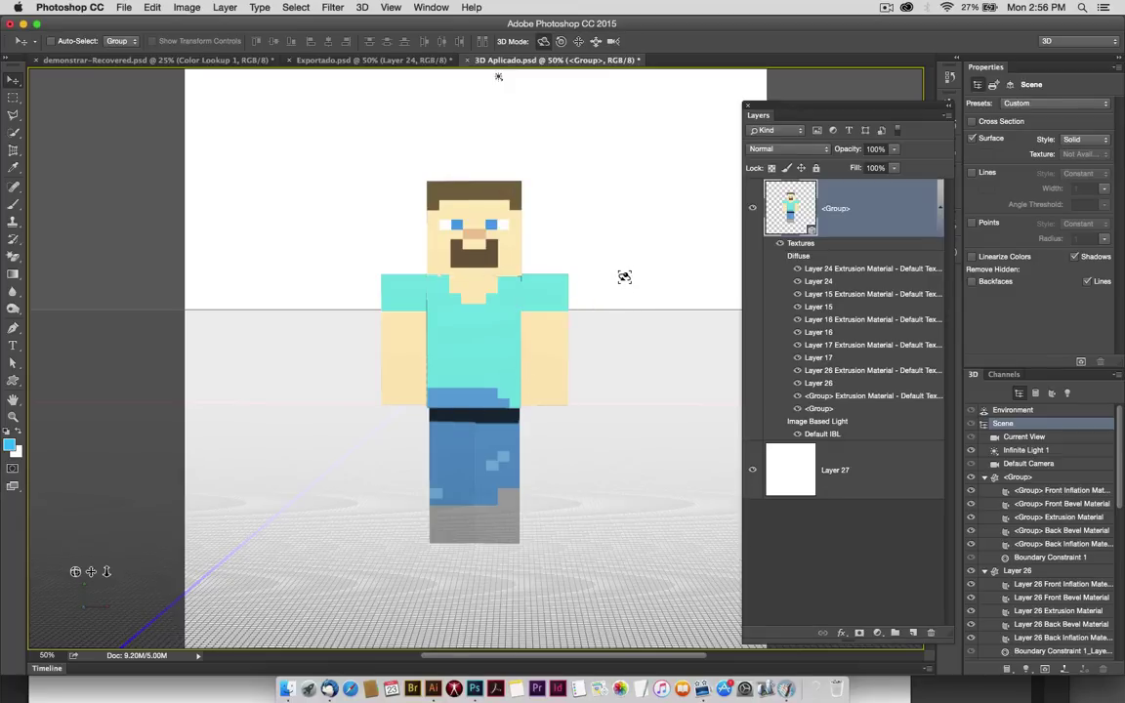
click(390, 8)
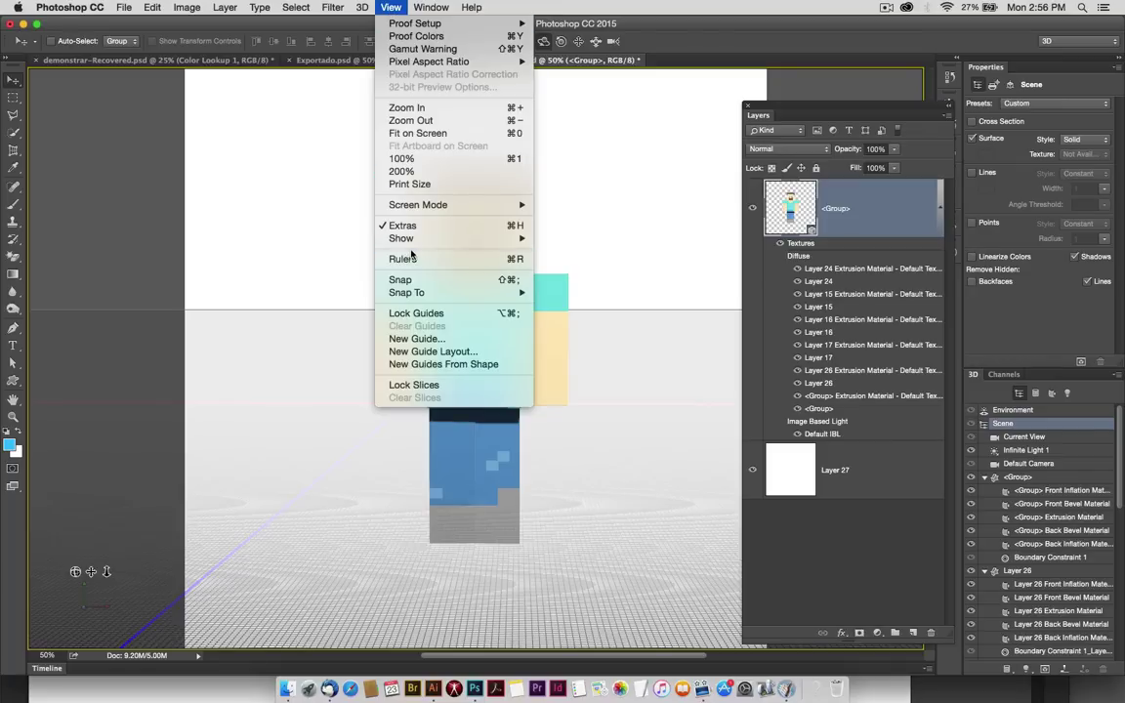
mouse_move(402, 238)
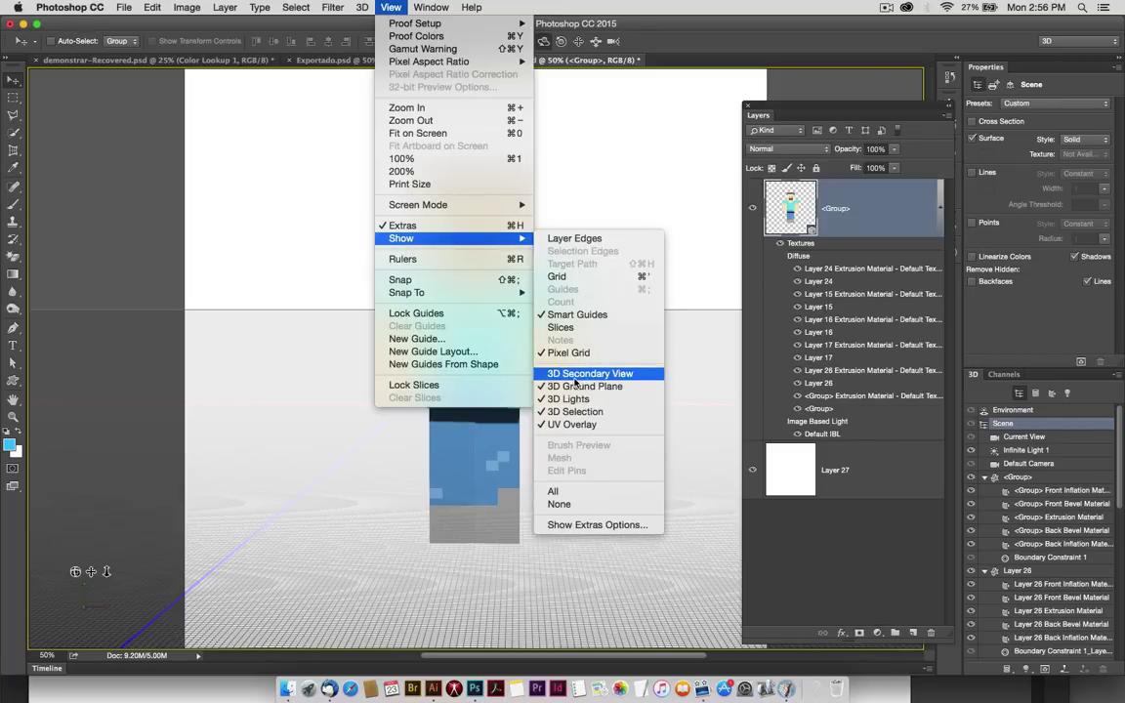
- Turn on a Front 3D secondary view, swap it into the main view, and dolly the camera back
click(578, 378)
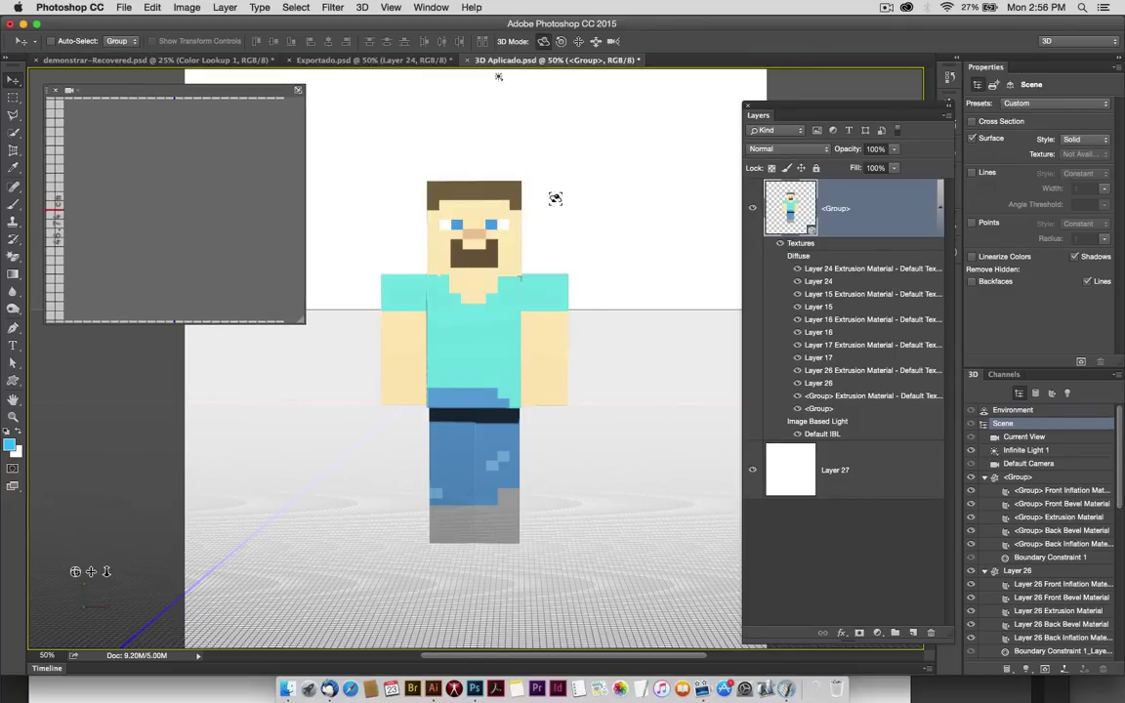
click(71, 91)
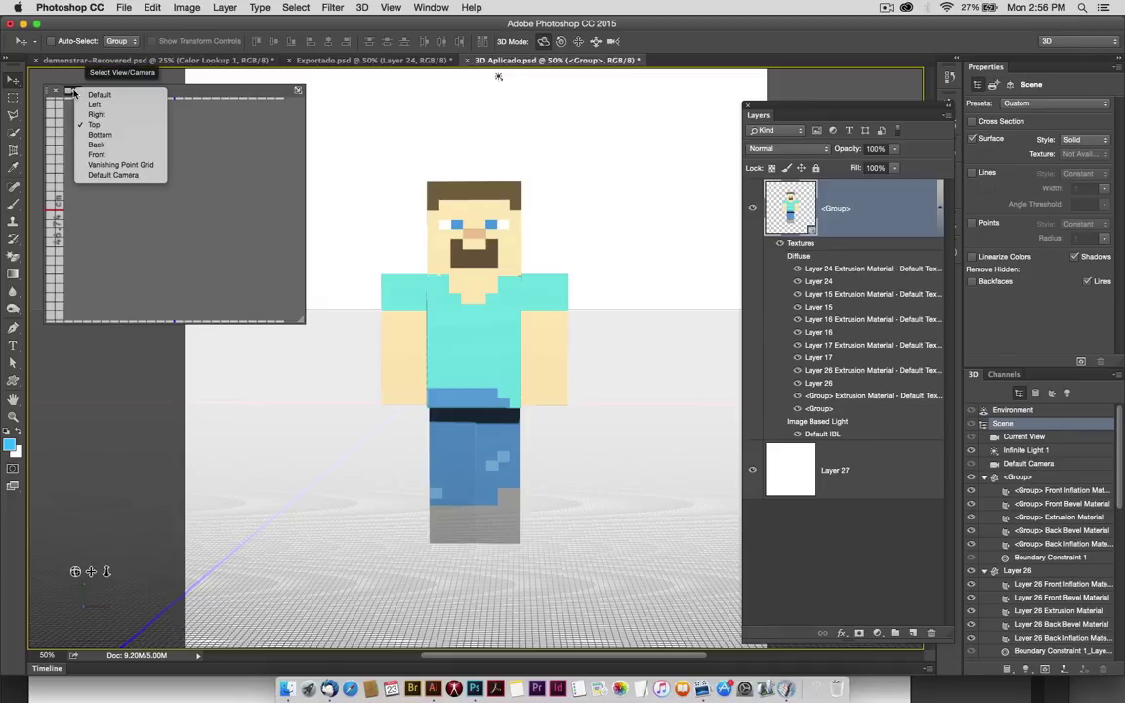
click(110, 154)
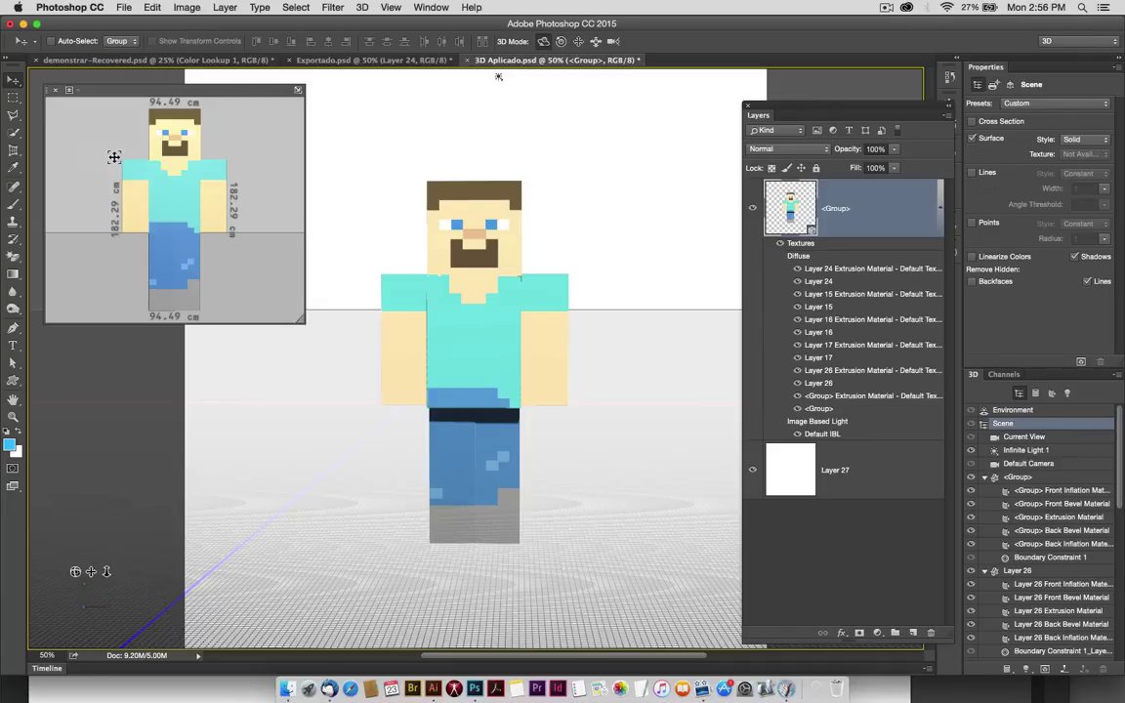
click(299, 91)
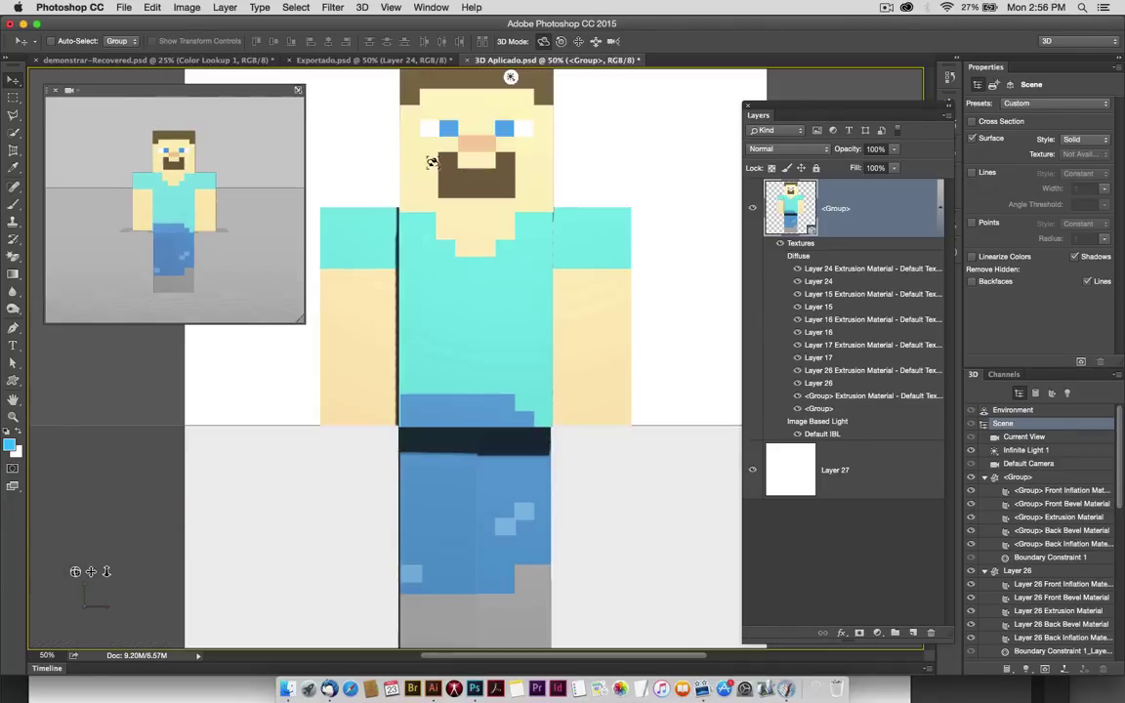
click(613, 41)
drag(575, 189, 565, 95)
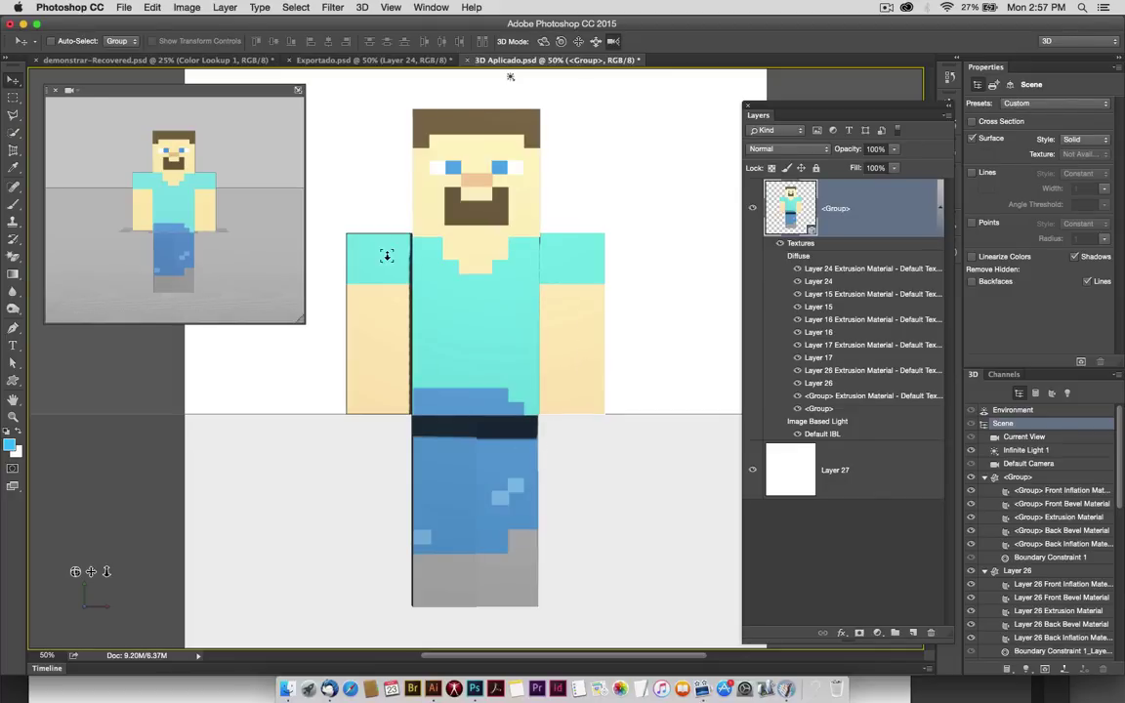
- Set the secondary view to Left and swap it into the main view
click(74, 91)
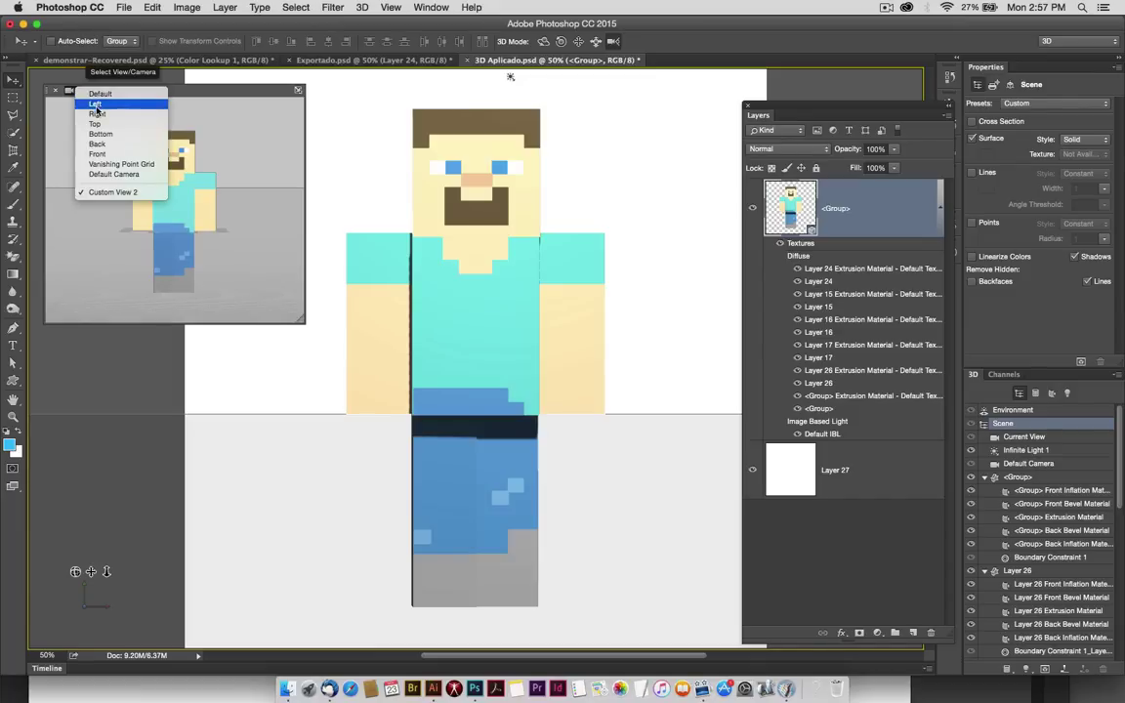
click(95, 105)
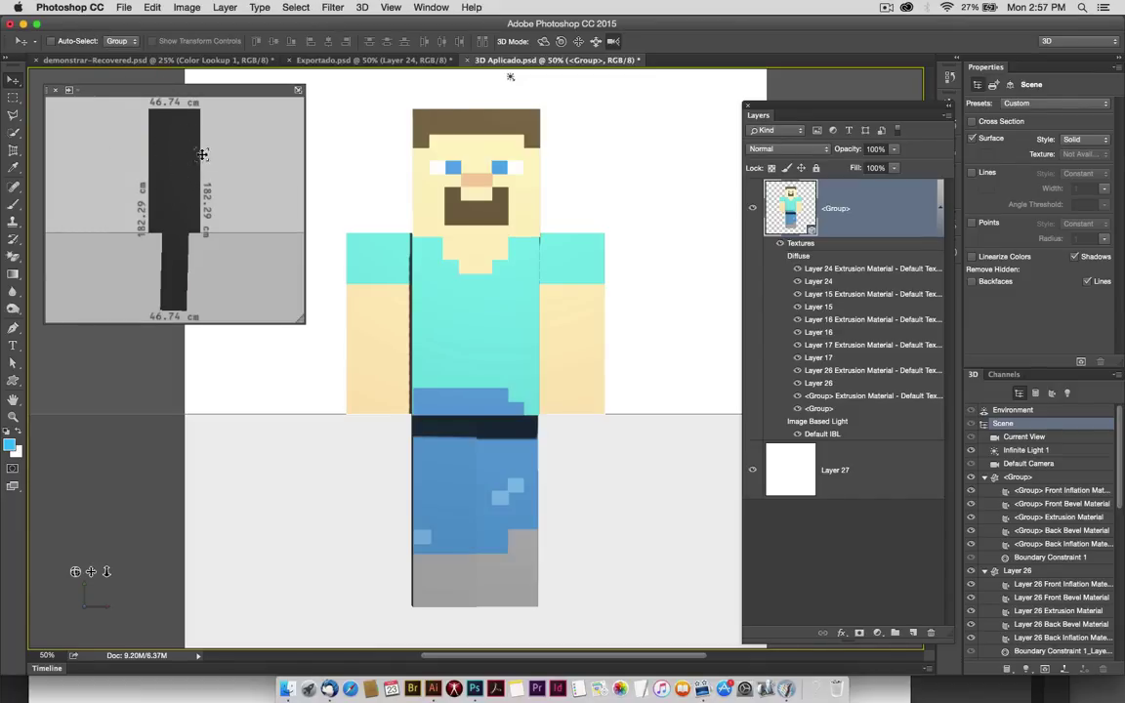
click(298, 92)
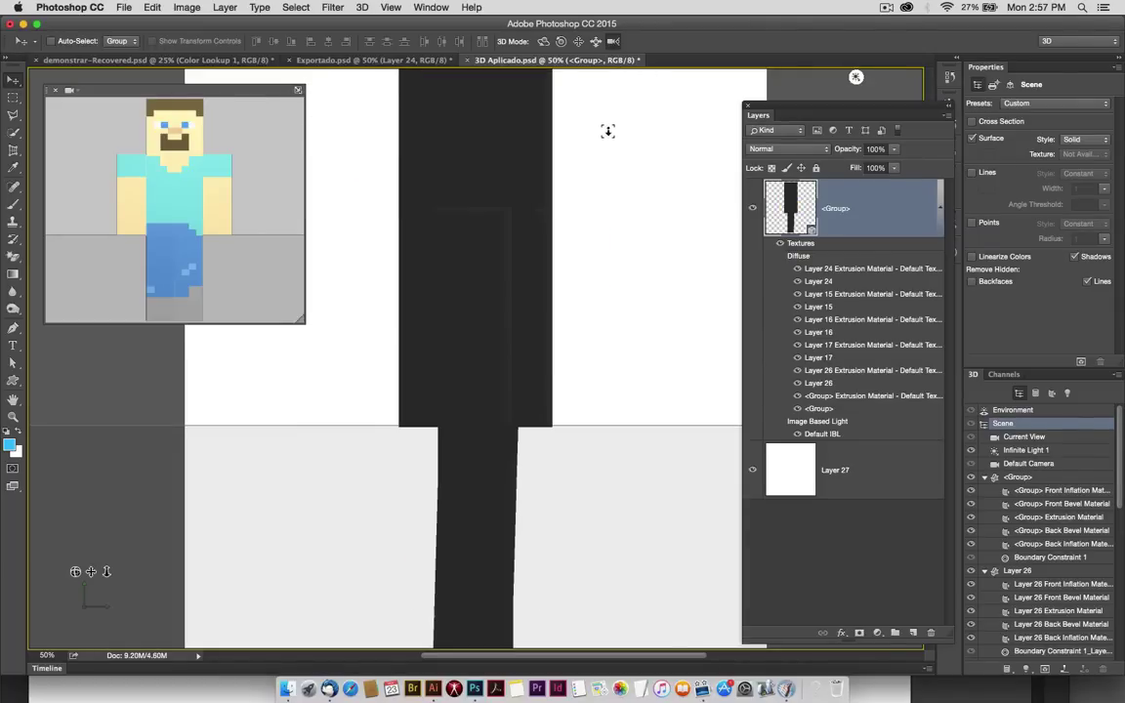
- Swing Steve's arm about 35° forward and make his torso narrower in the side view
mouse_move(607, 130)
mouse_down()
mouse_move(580, 208)
mouse_move(592, 110)
mouse_move(612, 131)
mouse_move(612, 156)
mouse_move(557, 243)
mouse_up()
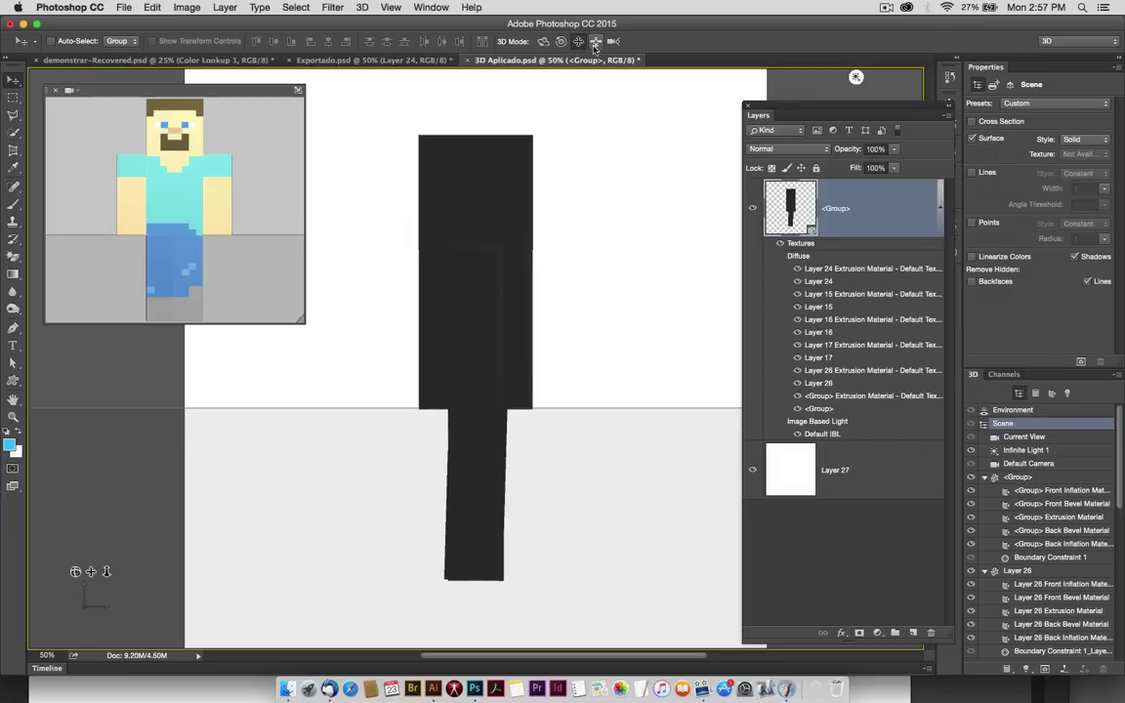
click(473, 291)
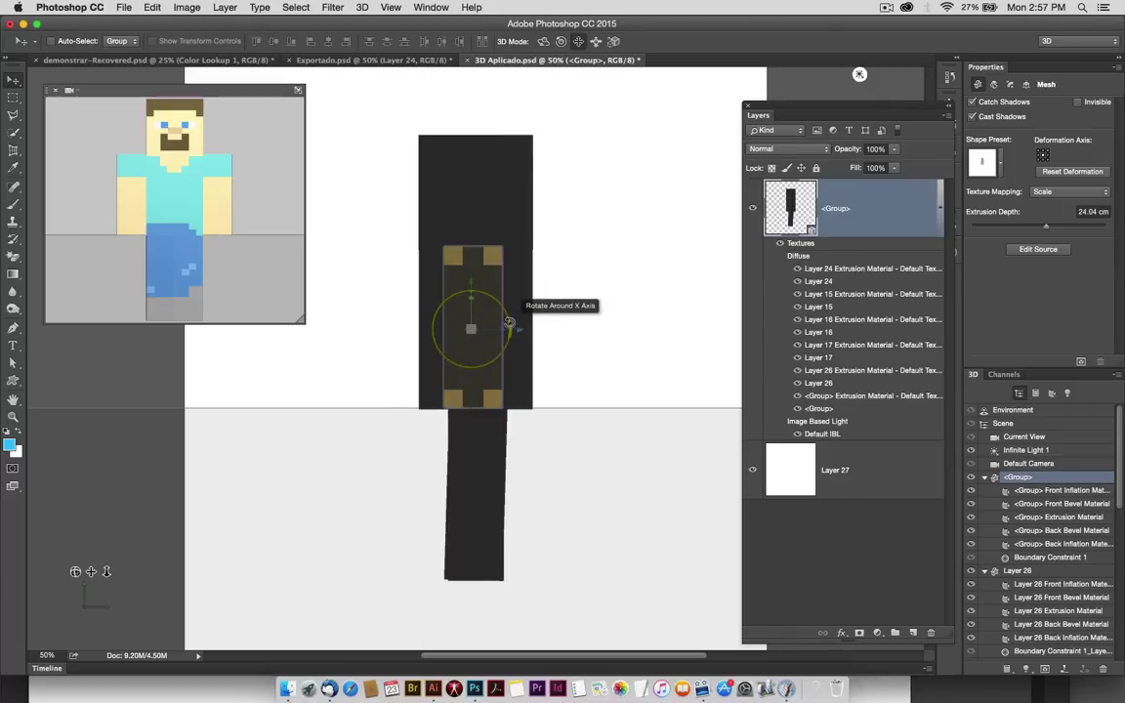
mouse_move(499, 320)
mouse_down()
mouse_move(492, 286)
mouse_move(452, 257)
mouse_move(473, 274)
mouse_up()
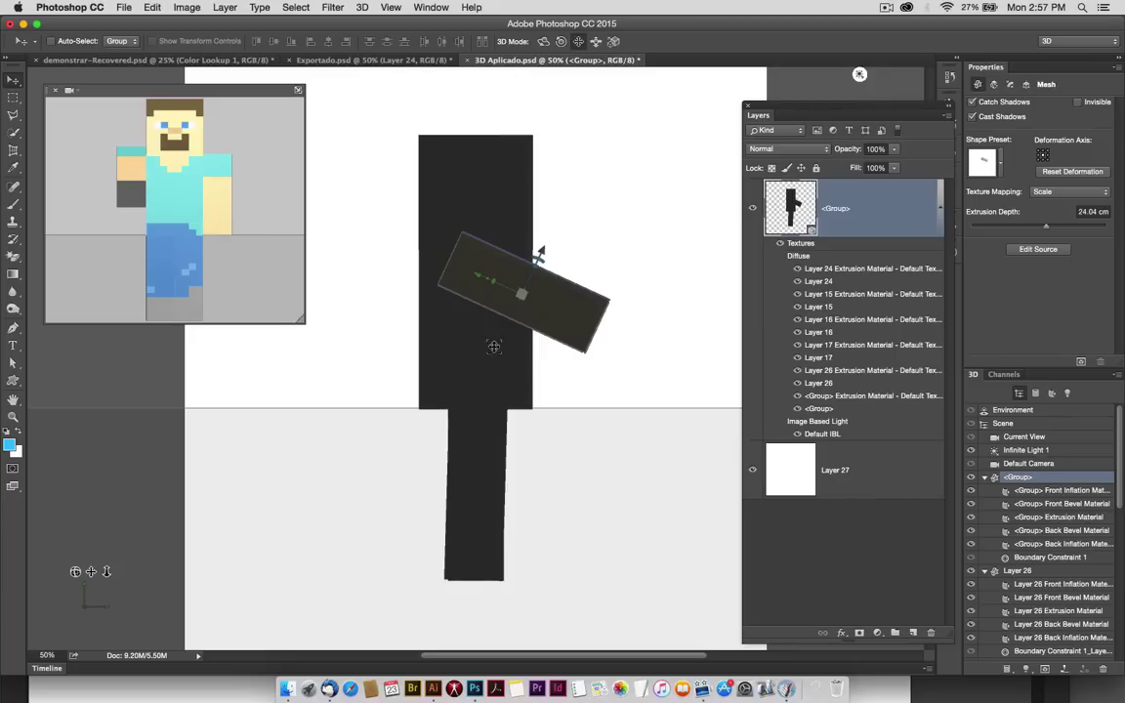
click(486, 367)
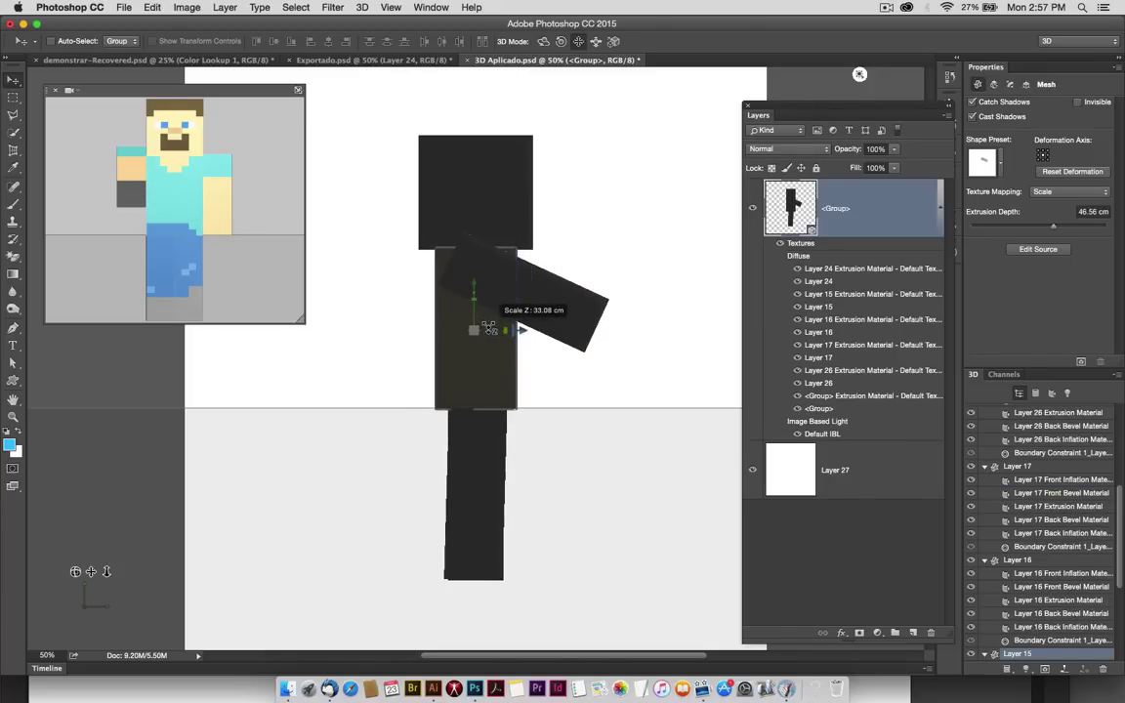
mouse_move(498, 330)
mouse_down()
mouse_move(521, 330)
mouse_move(509, 329)
mouse_up()
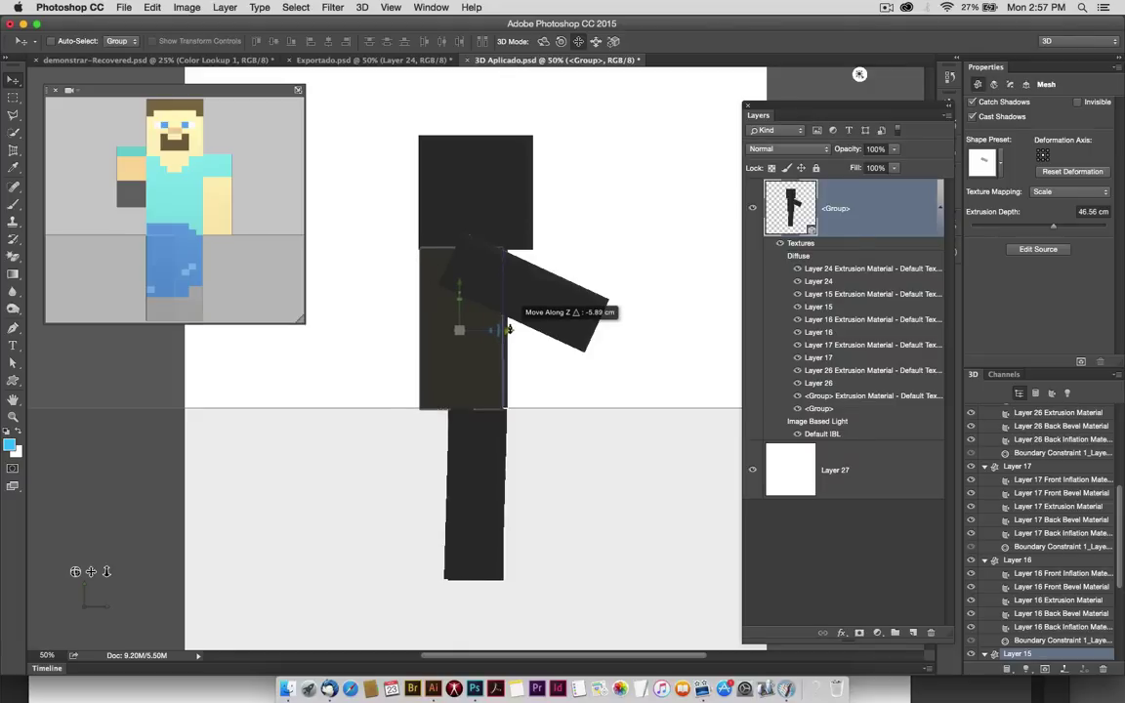
- Swing the legs apart into a stride, one forward and one backward, rotating the leg 46.6°
click(481, 465)
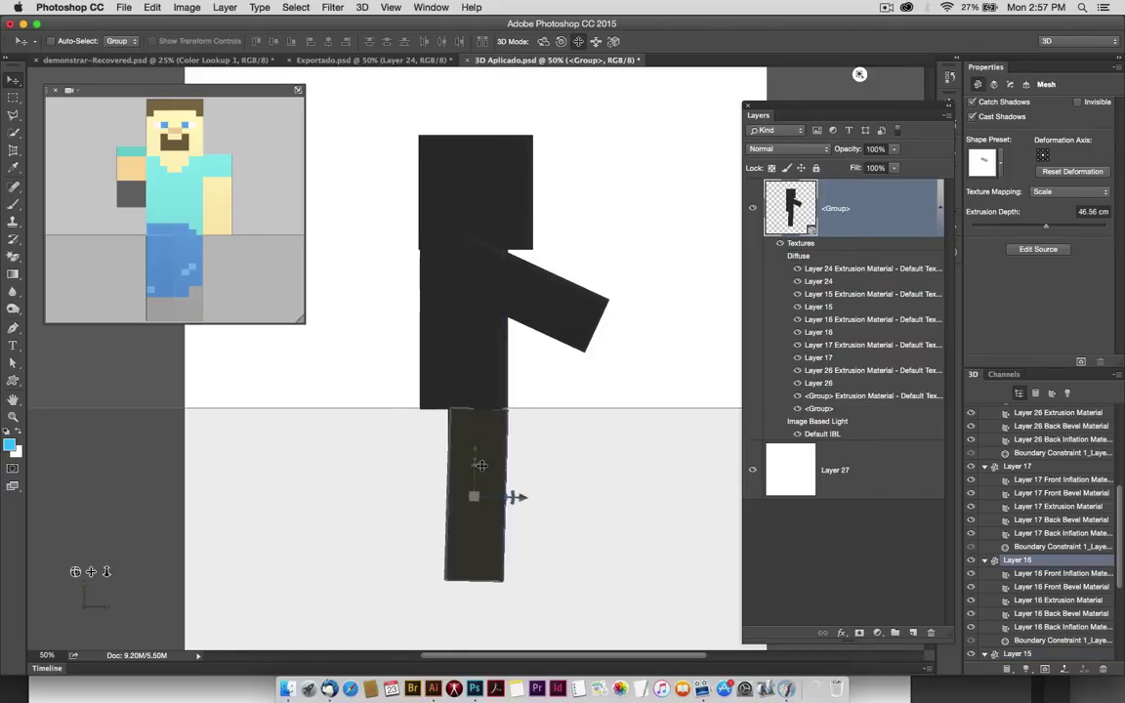
mouse_move(512, 495)
mouse_down()
mouse_move(486, 493)
mouse_move(480, 521)
mouse_up()
click(487, 493)
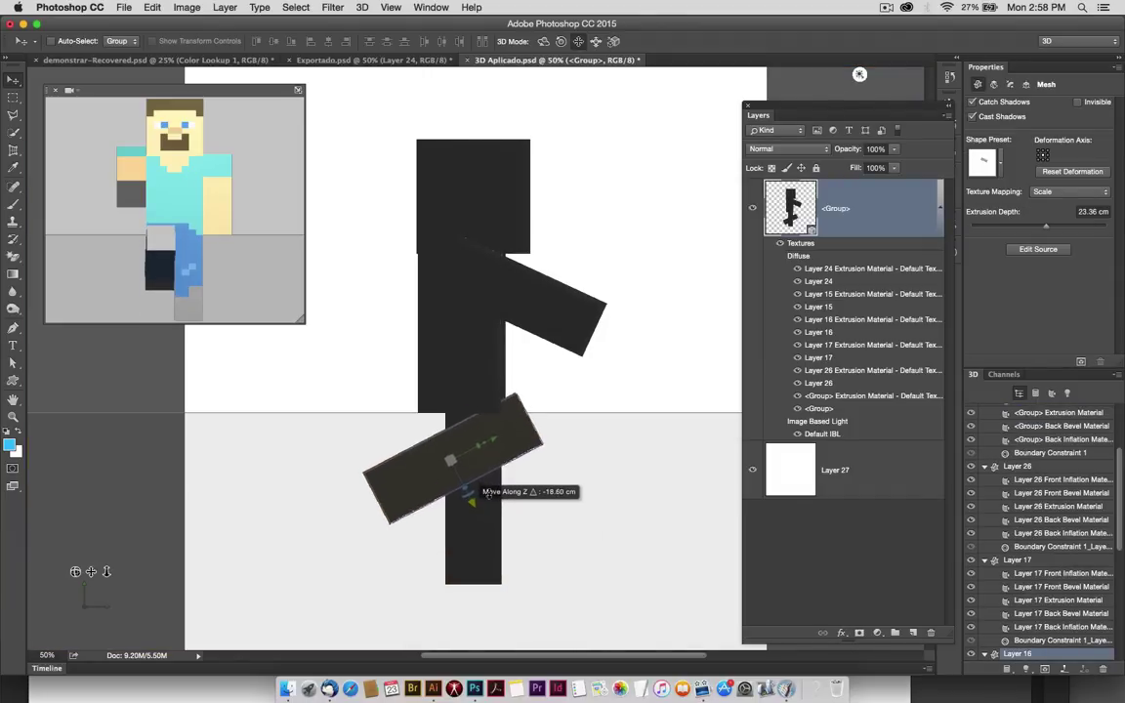
mouse_move(460, 477)
mouse_down()
mouse_move(471, 445)
mouse_move(479, 516)
mouse_up()
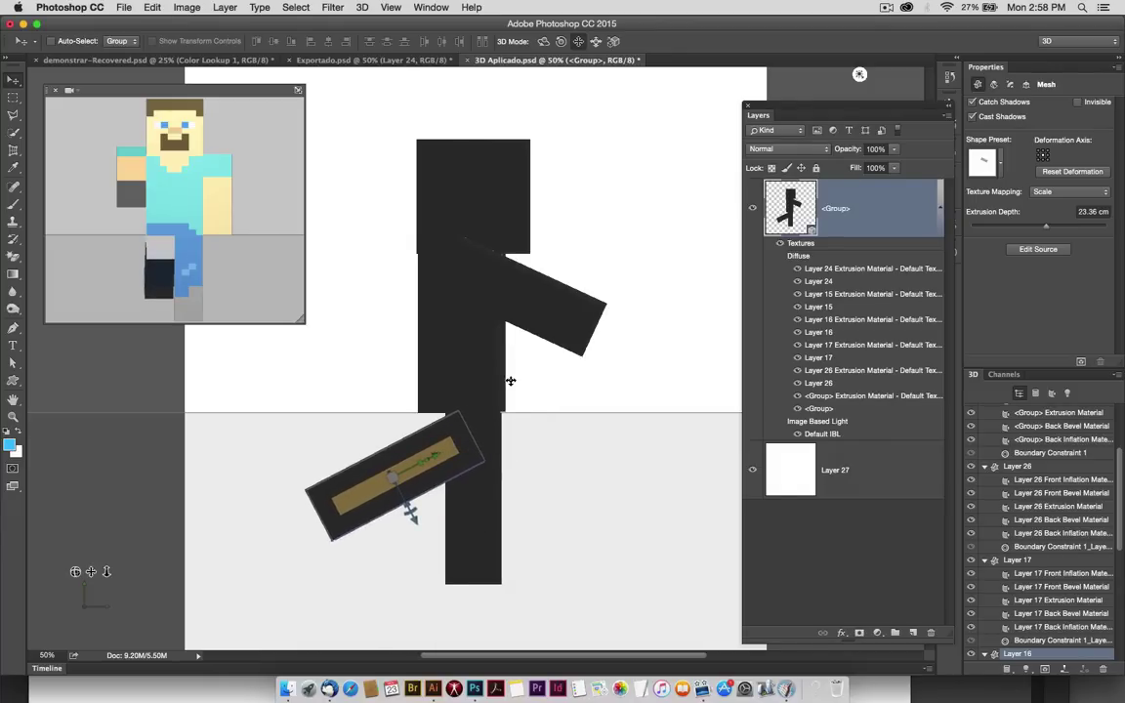
click(509, 500)
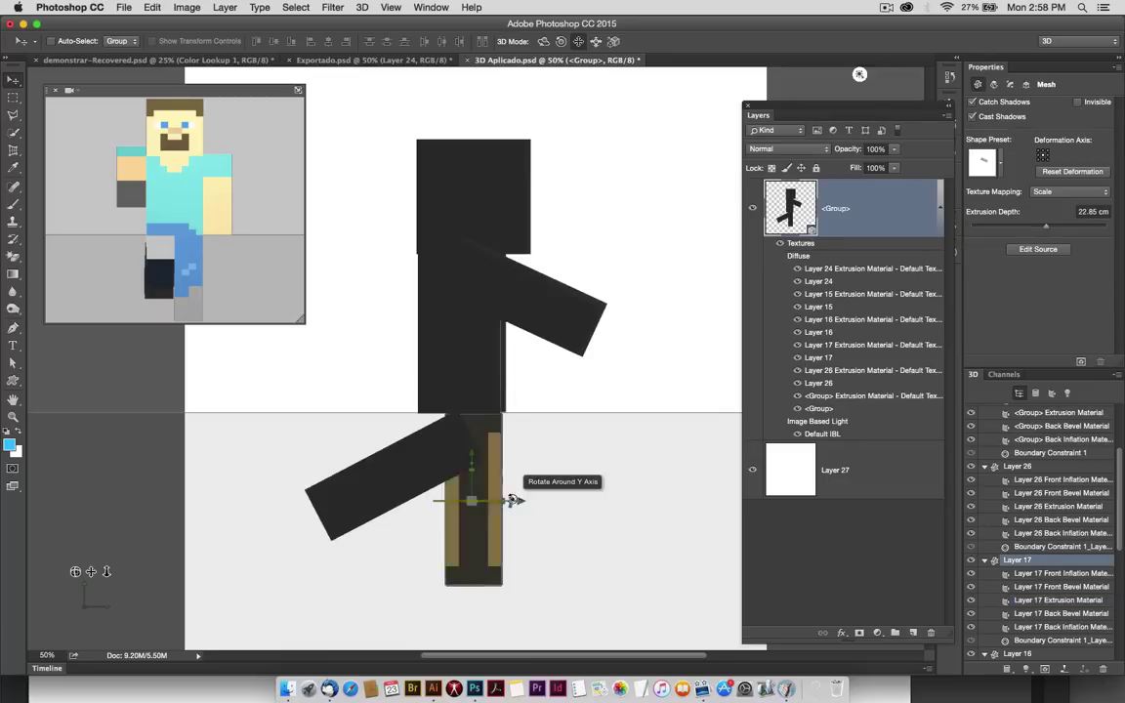
click(510, 485)
mouse_move(498, 499)
mouse_down()
mouse_move(501, 469)
mouse_move(477, 460)
mouse_move(511, 459)
mouse_move(484, 474)
mouse_move(547, 476)
mouse_move(569, 457)
mouse_up()
click(486, 507)
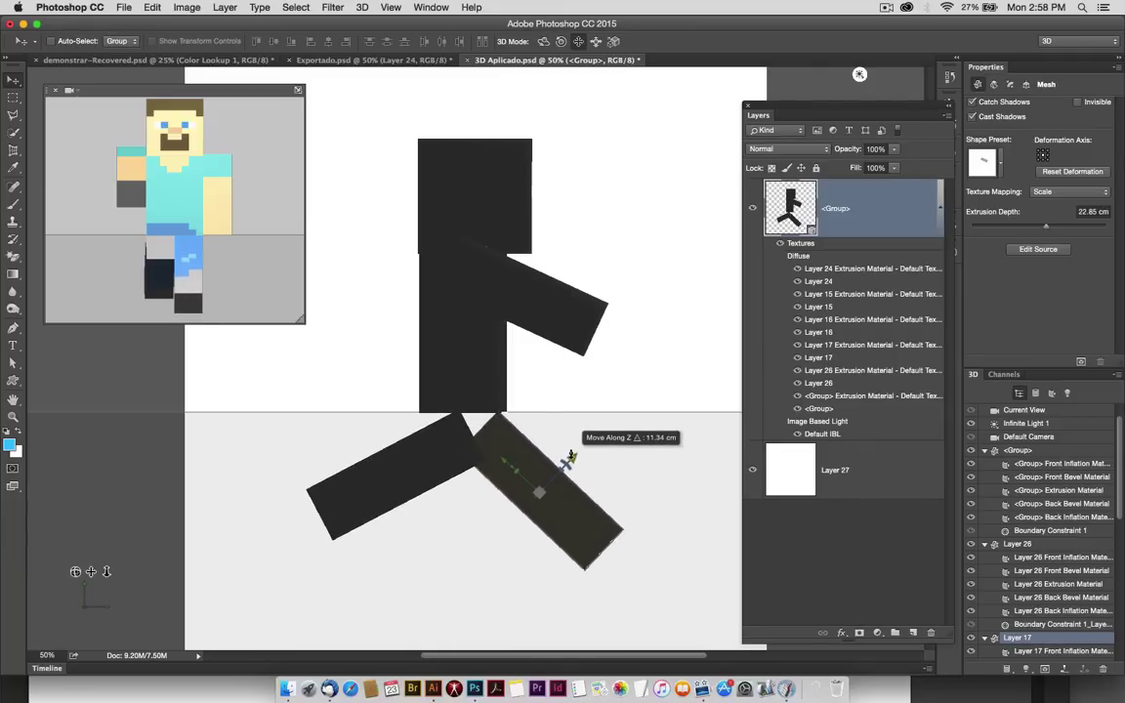
drag(495, 458, 491, 453)
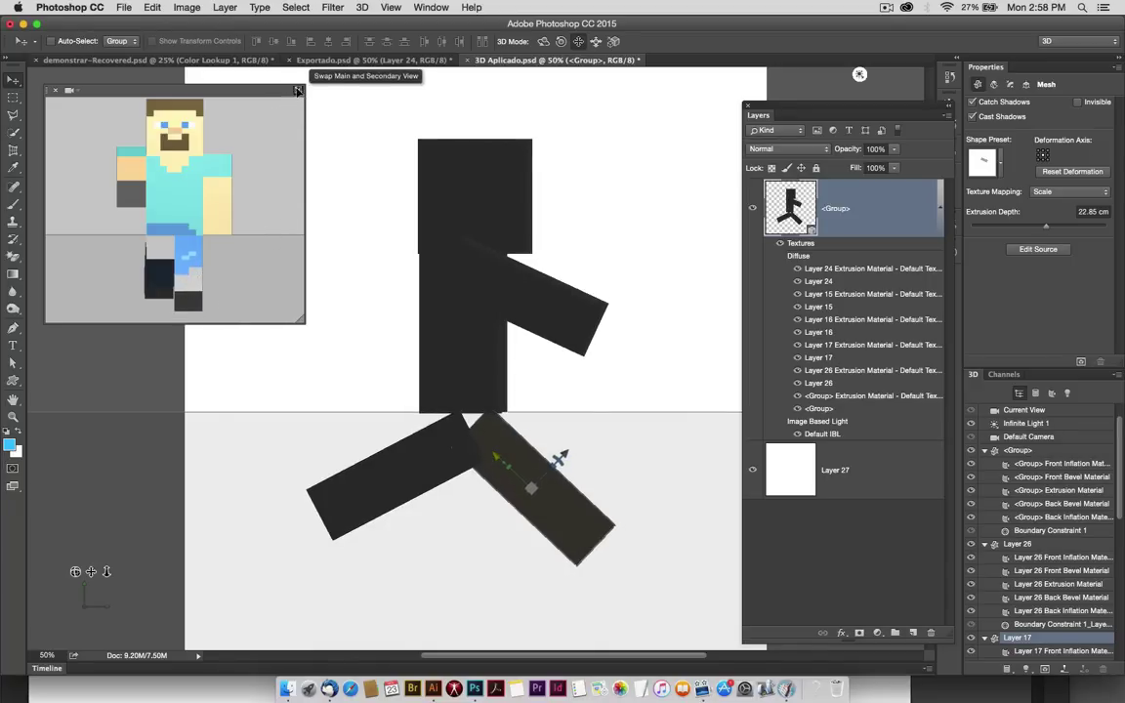
- Swap the textured front view back into the main area and orbit and dolly the camera toward Steve
click(298, 90)
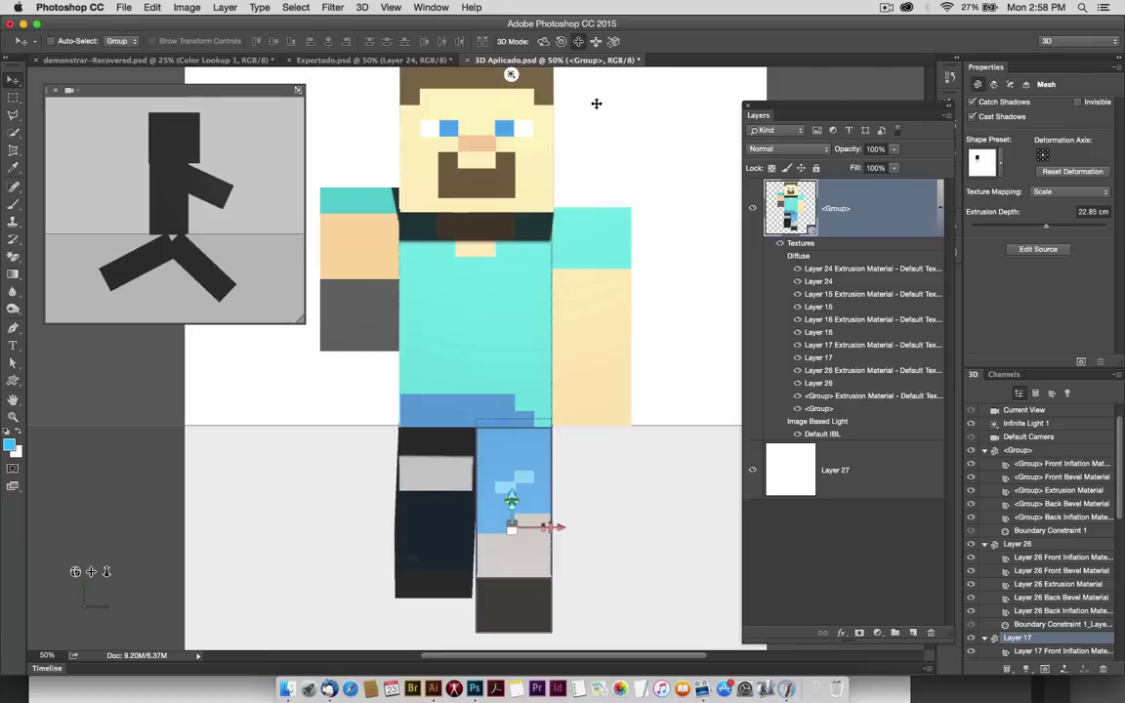
click(595, 72)
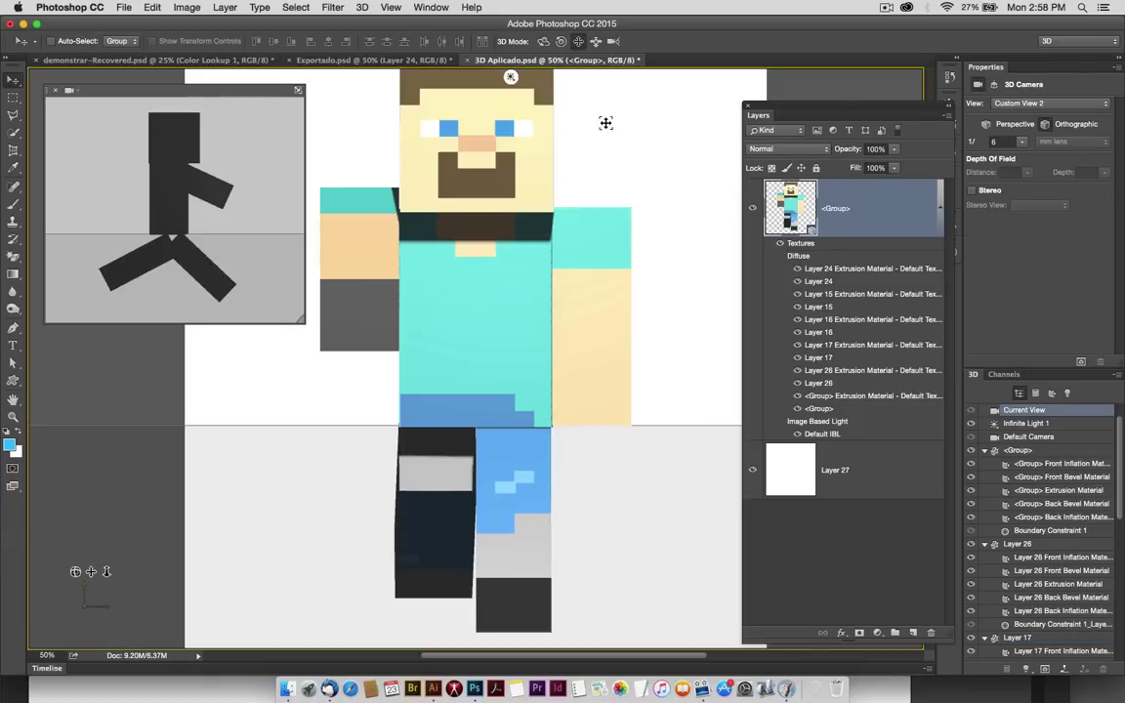
drag(605, 123, 581, 188)
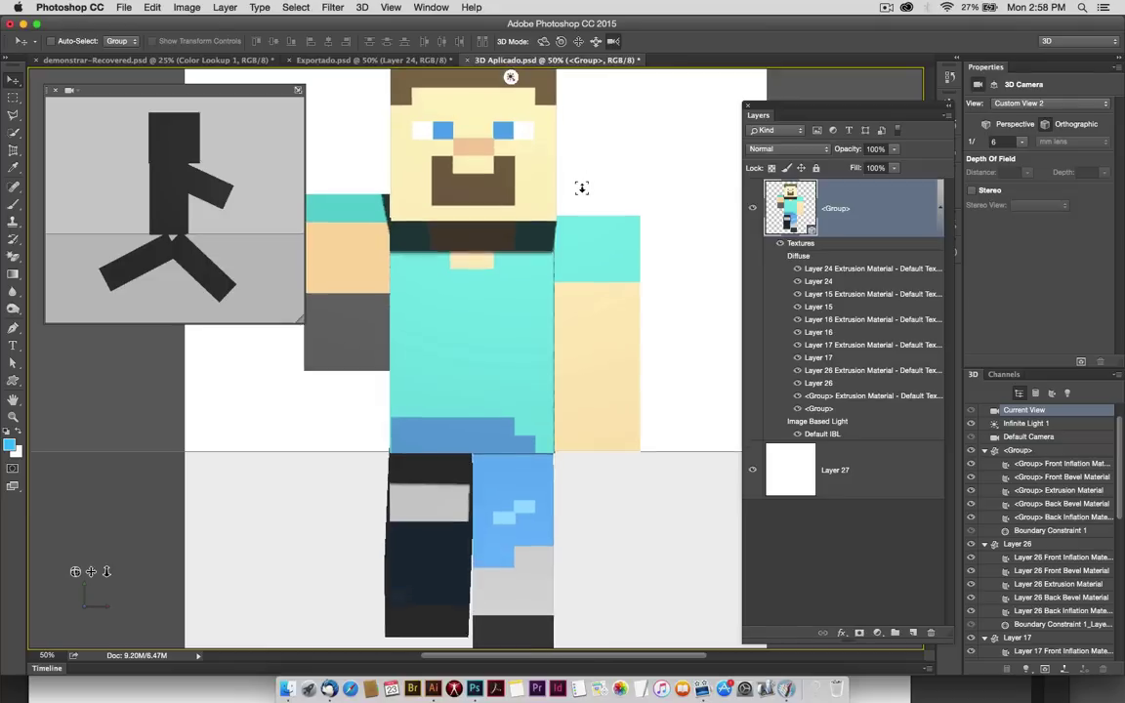
scroll(581, 188, down, 3)
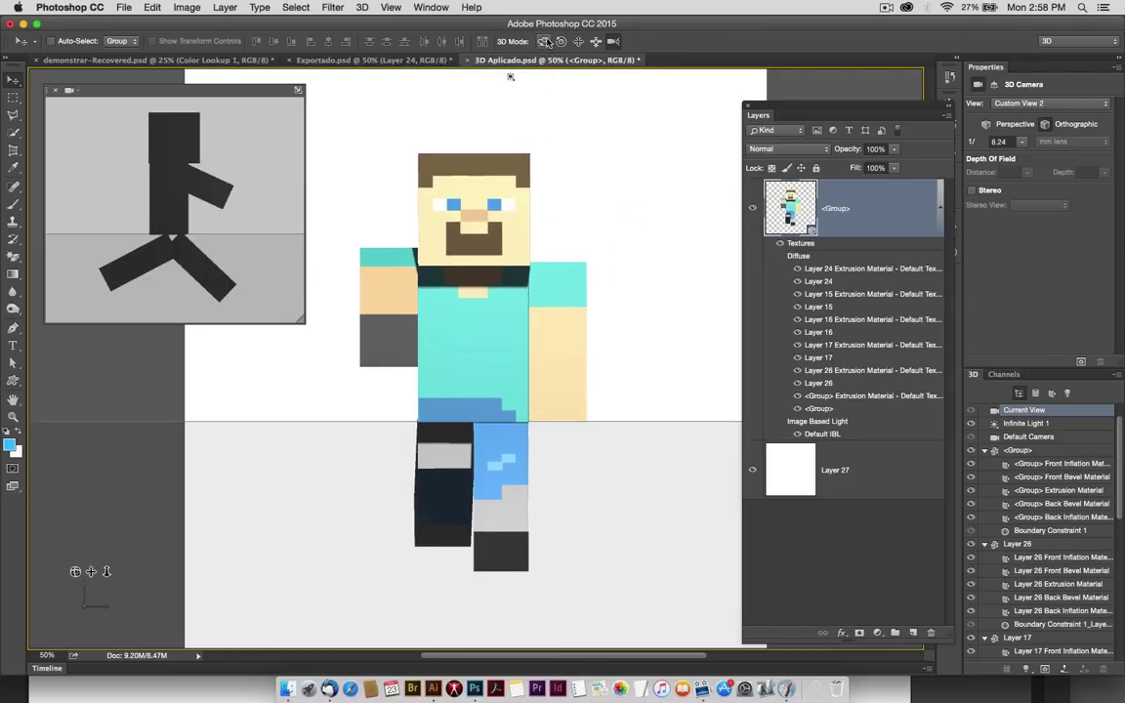
- Rotate Steve's right arm forward and adjust its height and depth using the side view
mouse_move(606, 155)
mouse_down()
mouse_move(510, 182)
mouse_move(583, 176)
mouse_up()
click(571, 302)
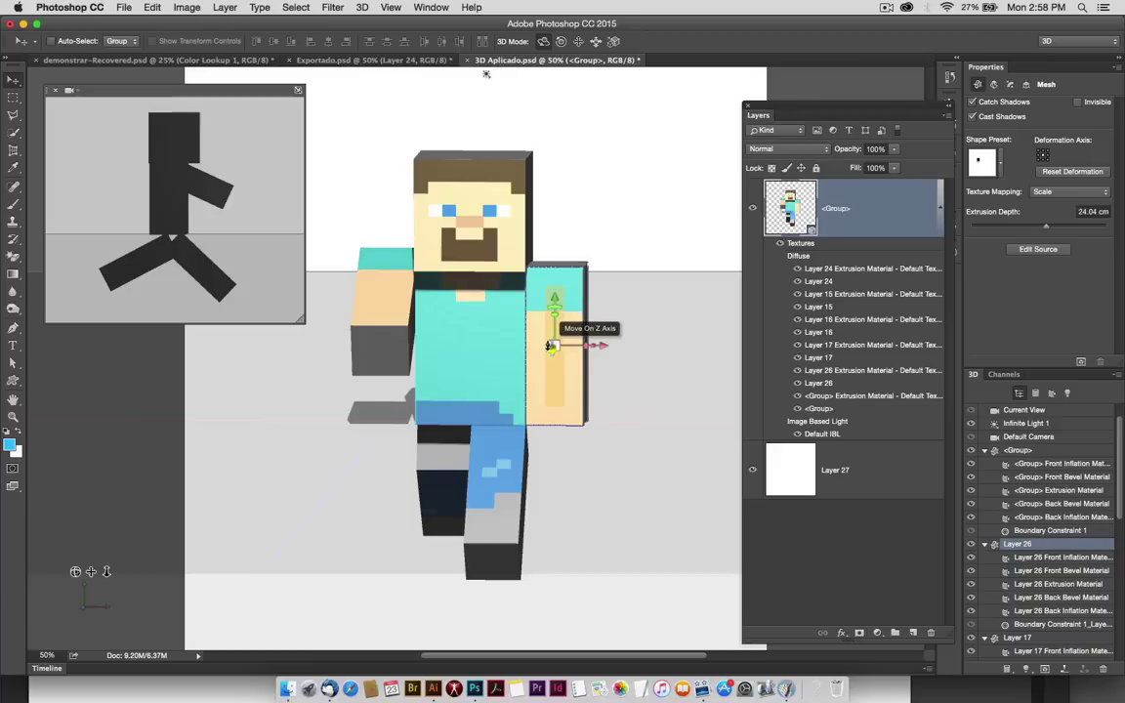
mouse_move(551, 344)
mouse_down()
mouse_move(550, 332)
mouse_move(528, 381)
mouse_up()
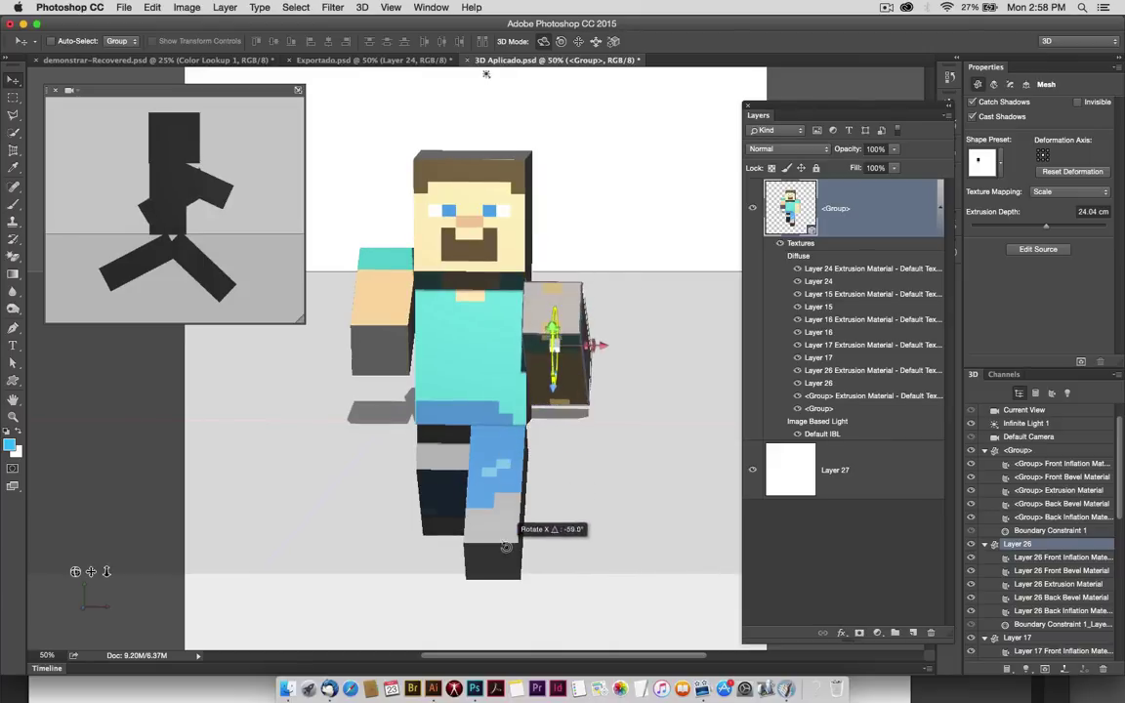
drag(550, 319, 554, 305)
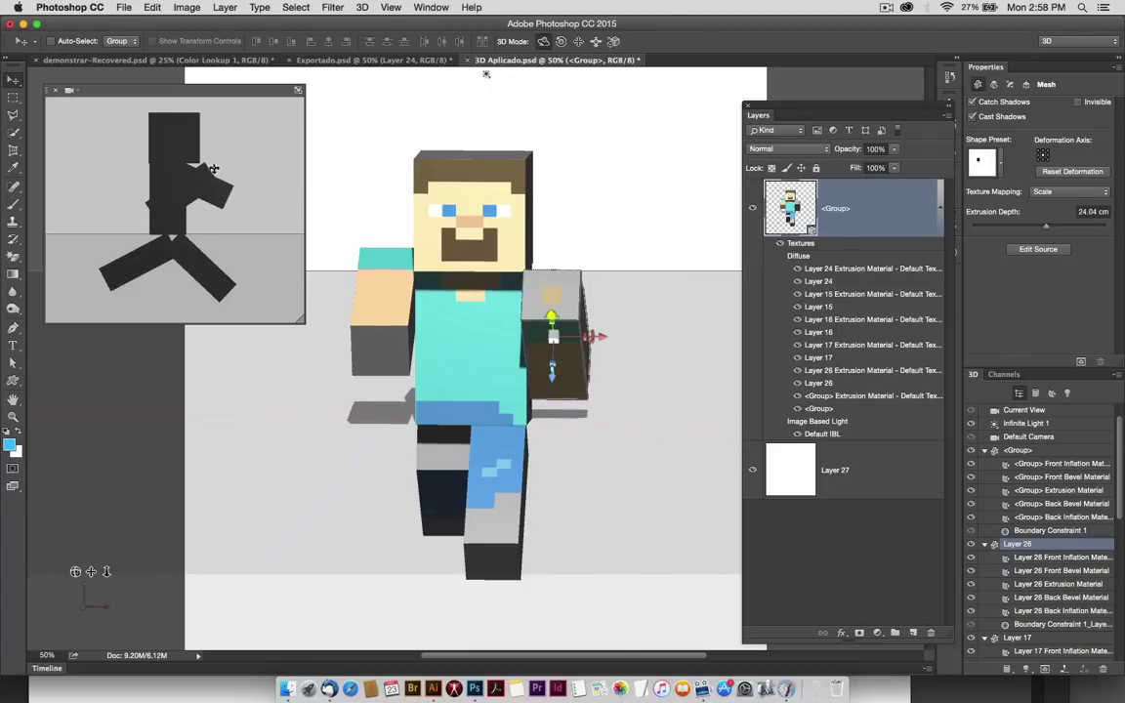
click(298, 90)
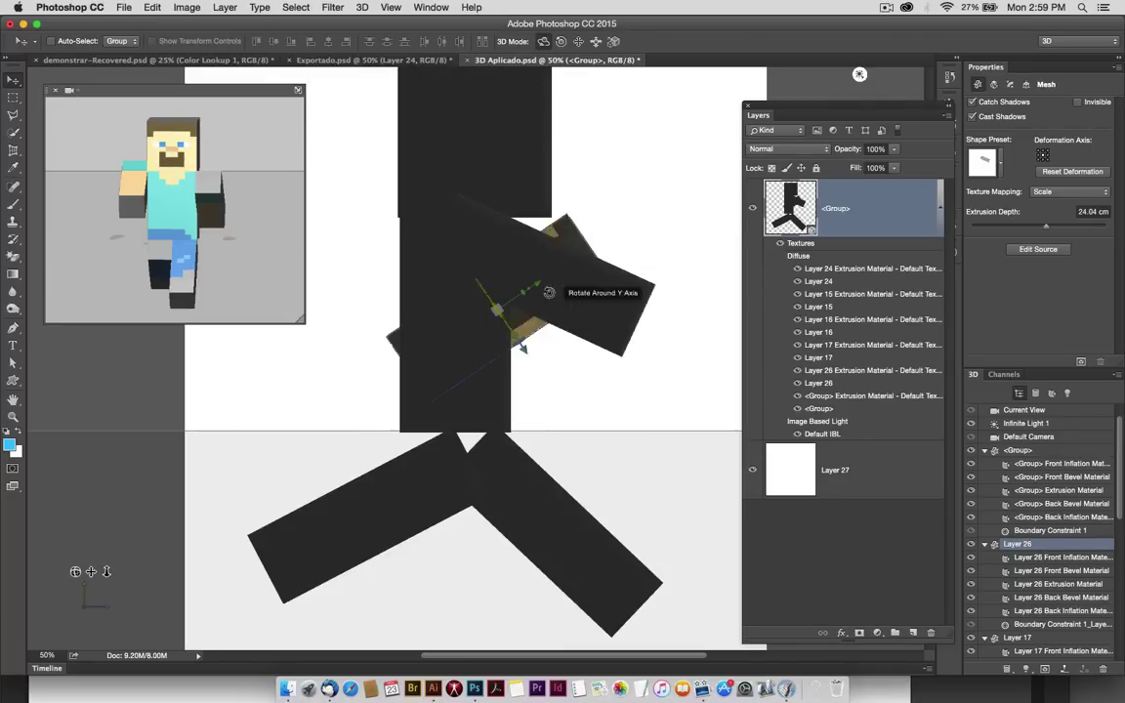
drag(521, 273, 470, 304)
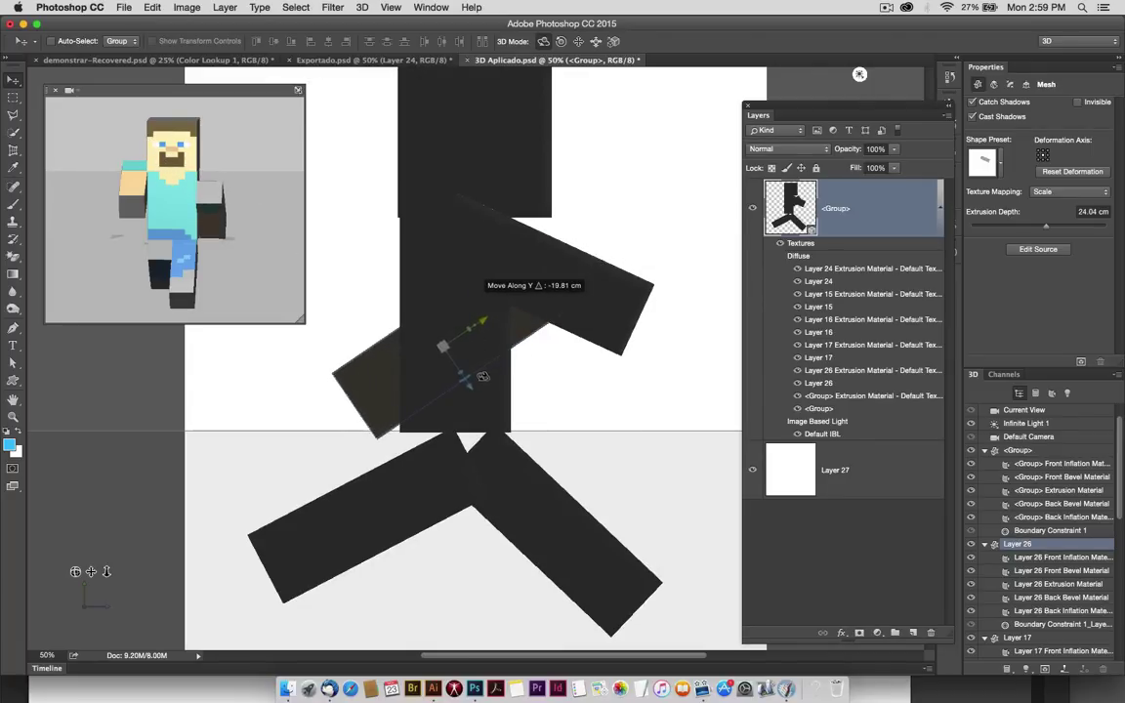
drag(468, 377, 421, 315)
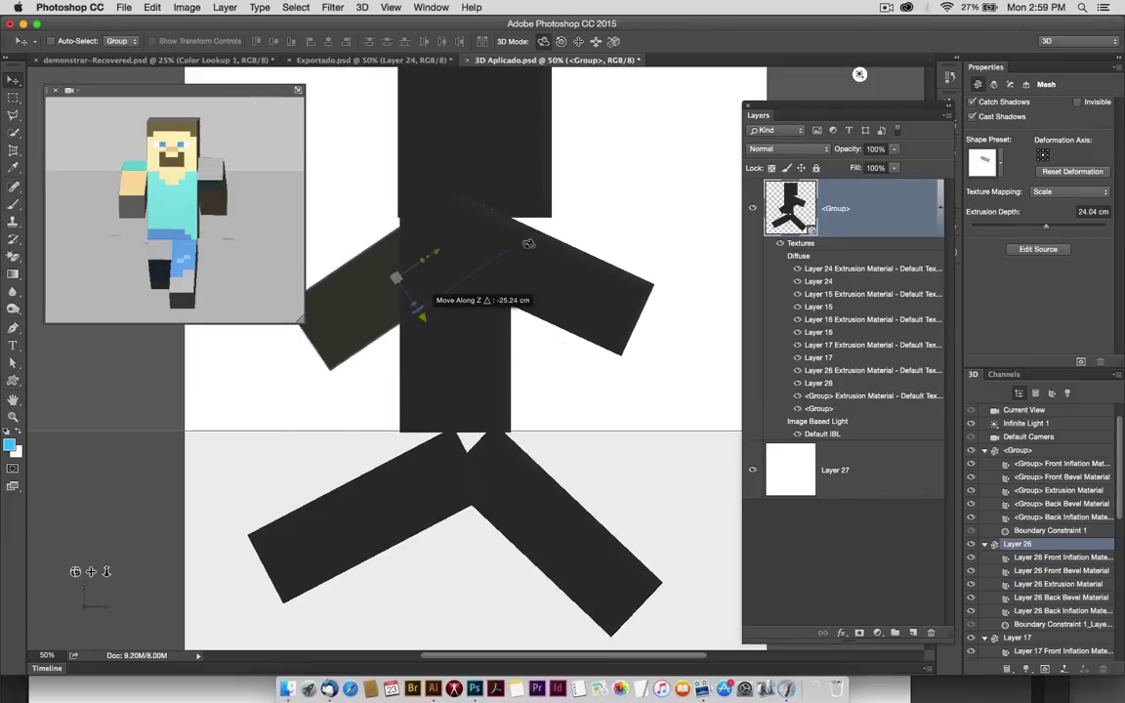
drag(529, 243, 523, 245)
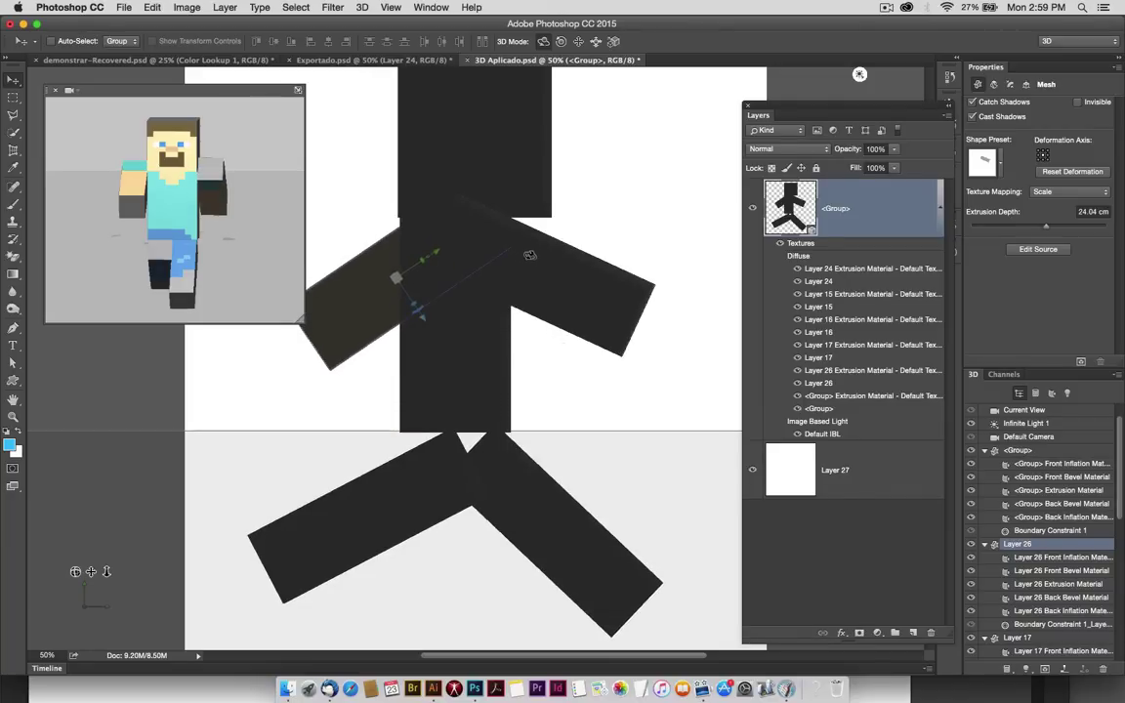
click(299, 90)
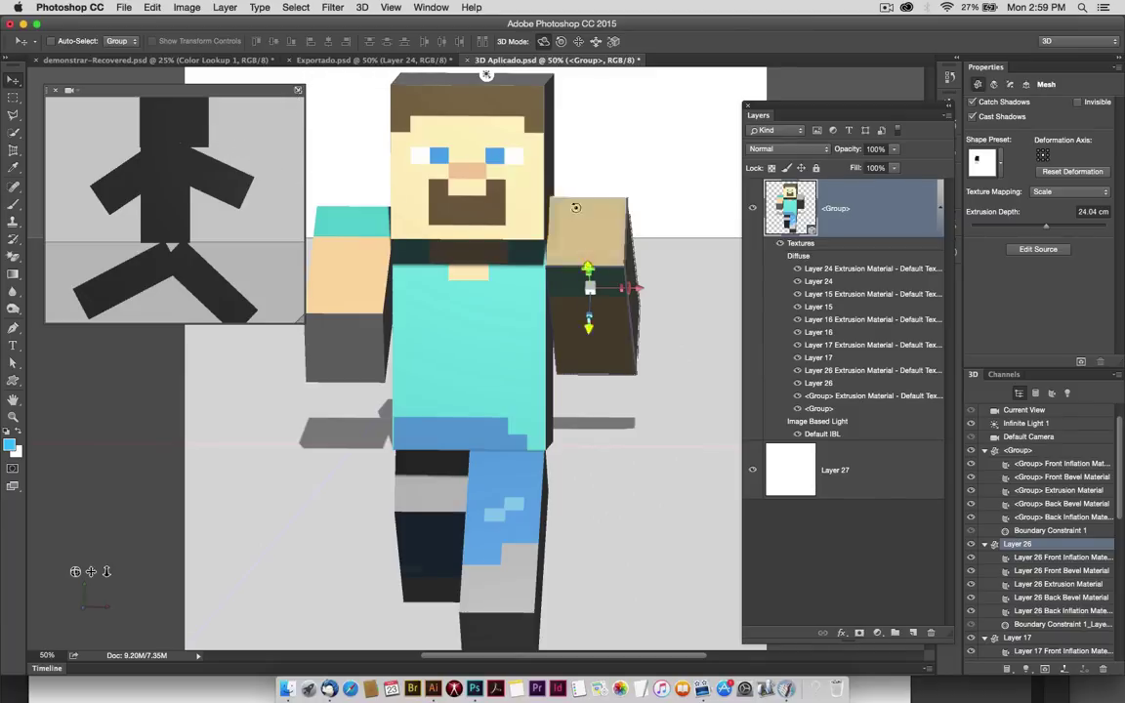
- Orbit and pull back the camera to a front, horizon-level view of Steve
click(591, 121)
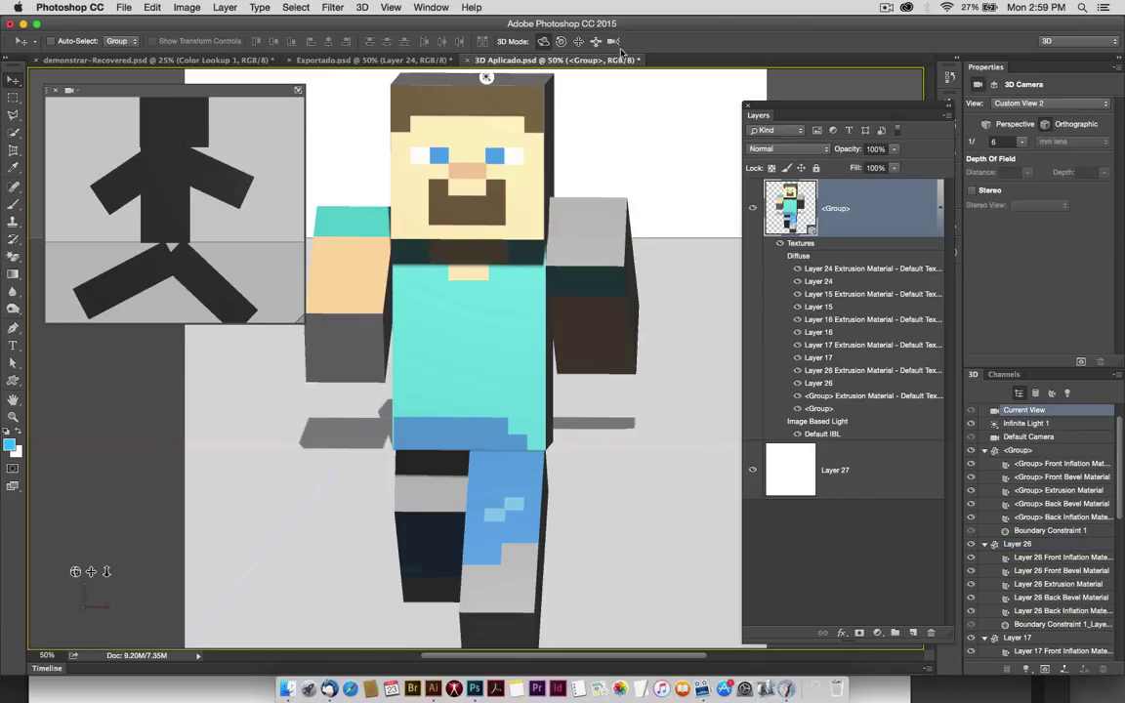
drag(620, 135, 611, 88)
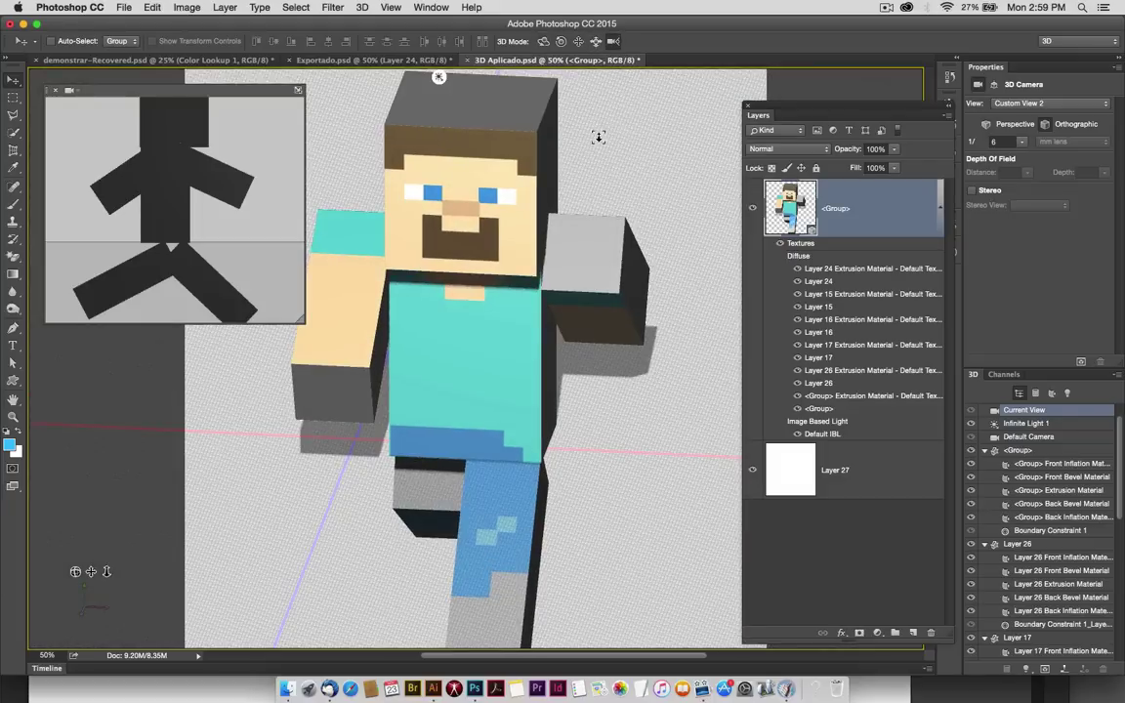
drag(599, 137, 596, 70)
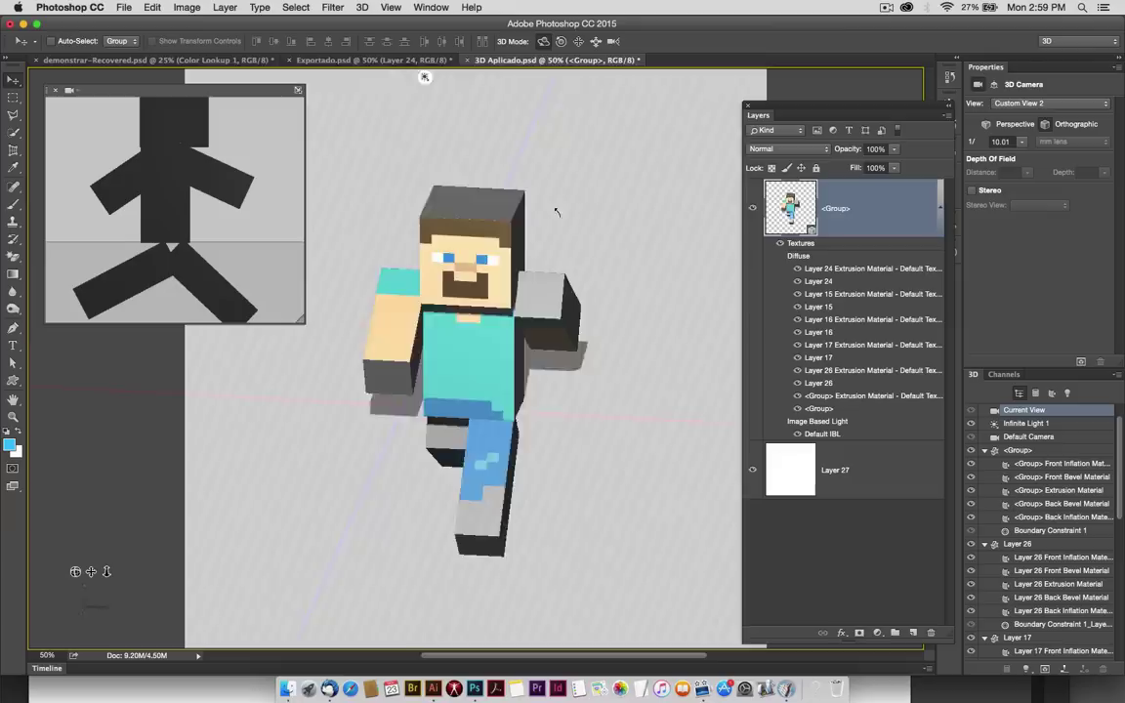
mouse_move(595, 69)
mouse_down()
mouse_move(594, 222)
mouse_move(511, 224)
mouse_up()
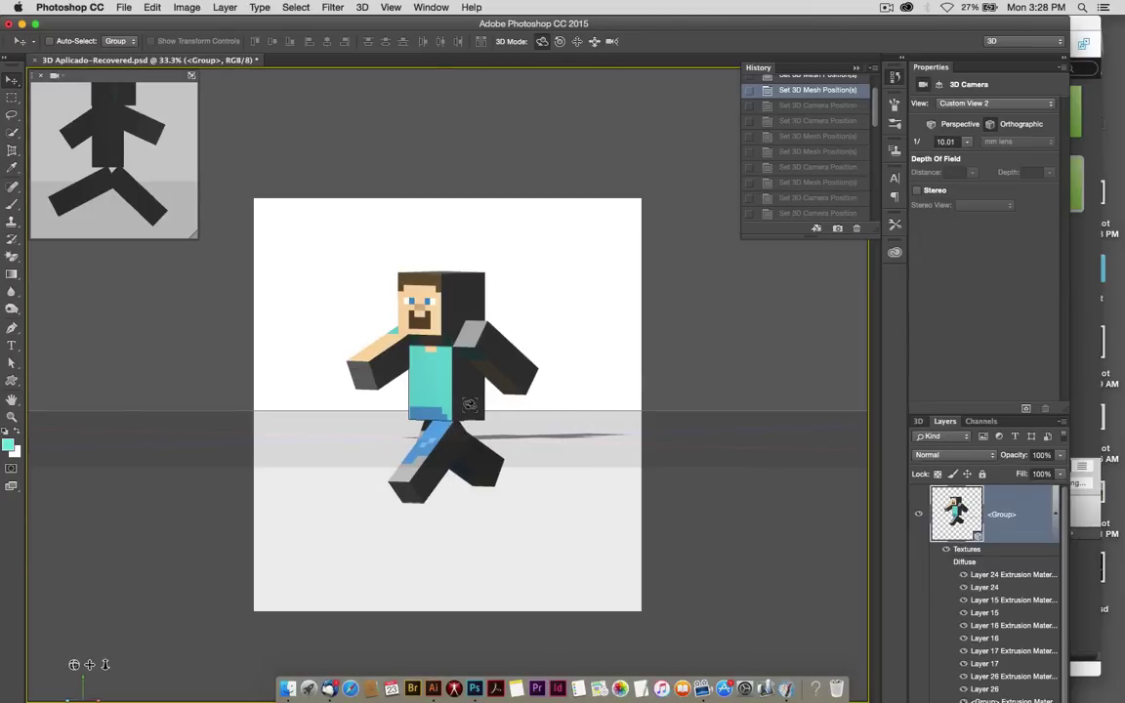
- Adjust the right arm's pose, then select <Group> and Layers 26, 17, 16, 15, 24 together
drag(502, 361, 533, 414)
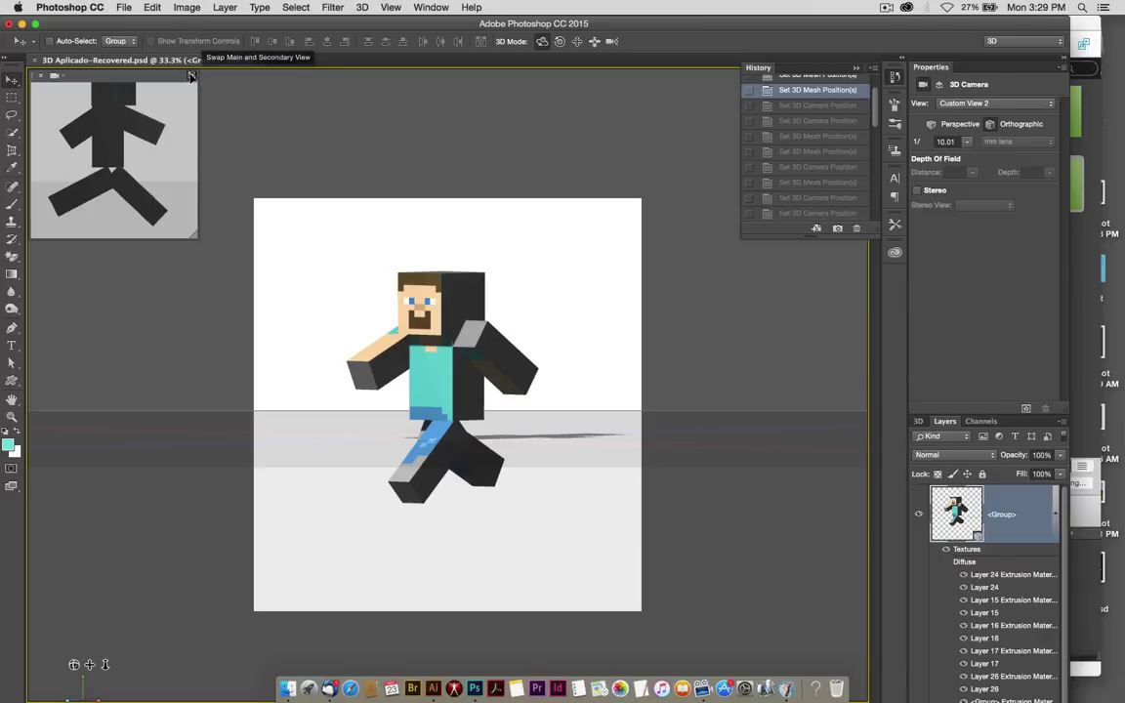
click(191, 75)
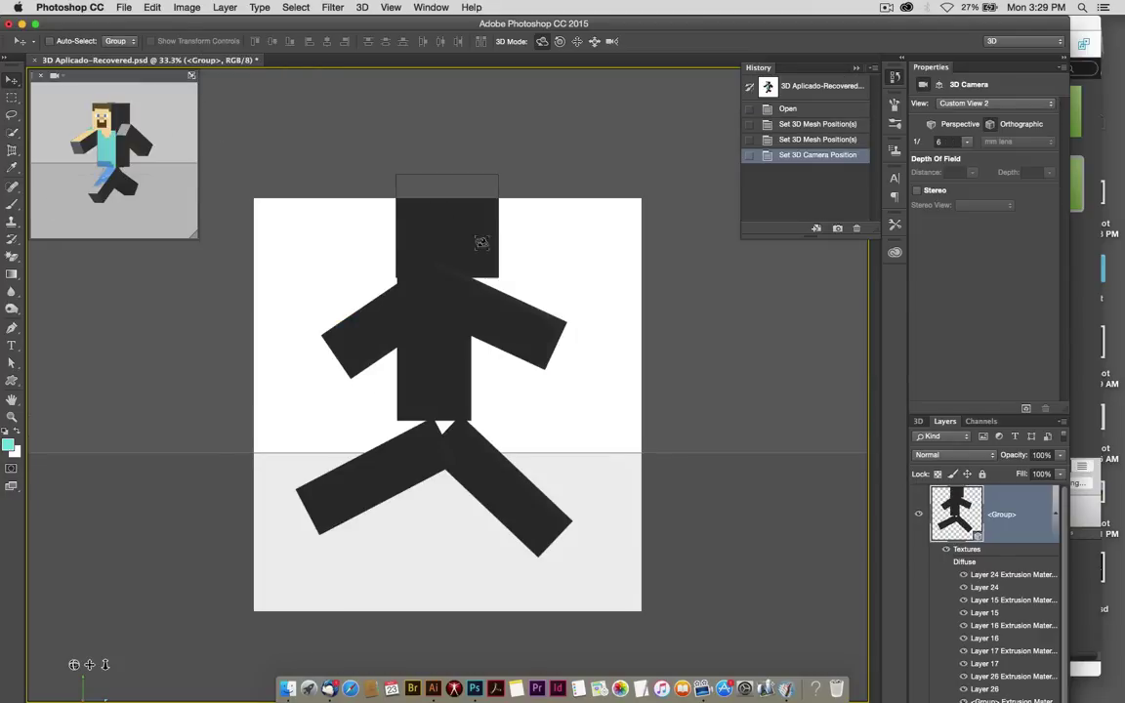
drag(581, 140, 540, 179)
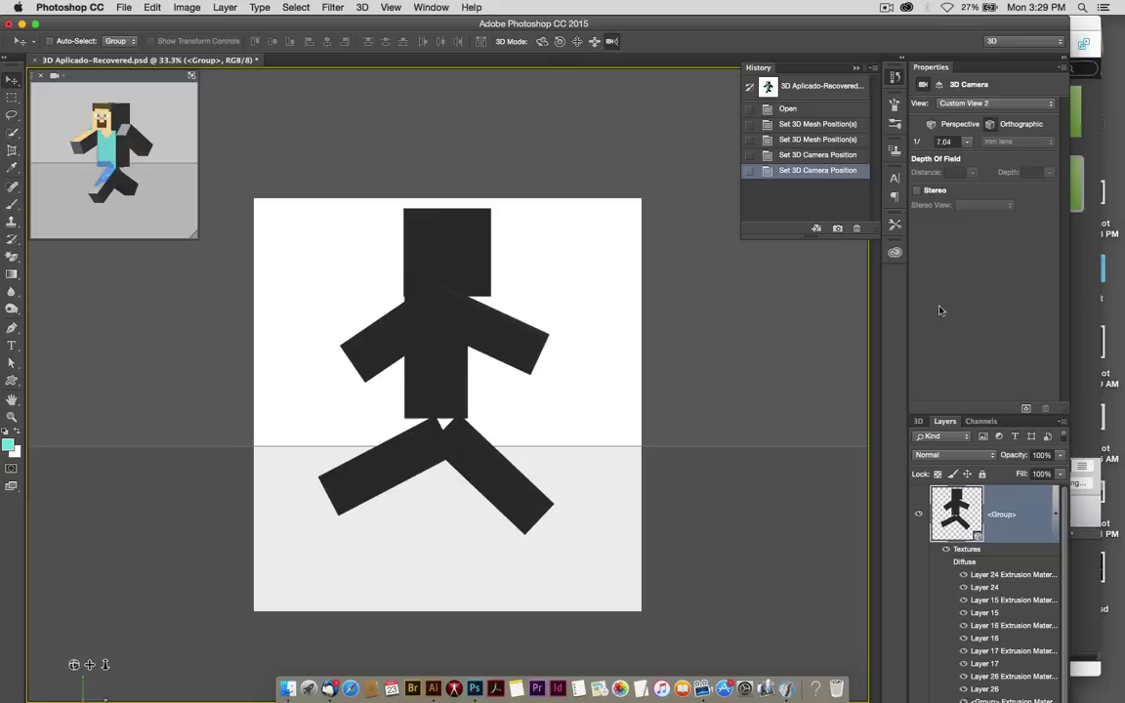
click(918, 422)
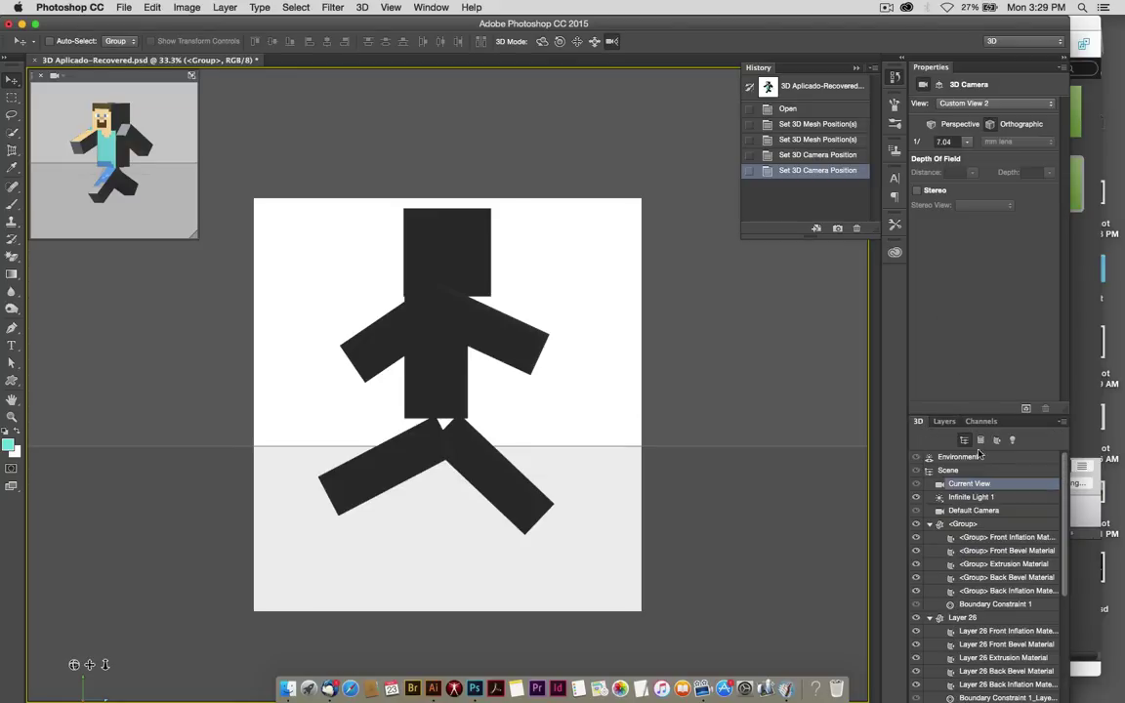
click(983, 441)
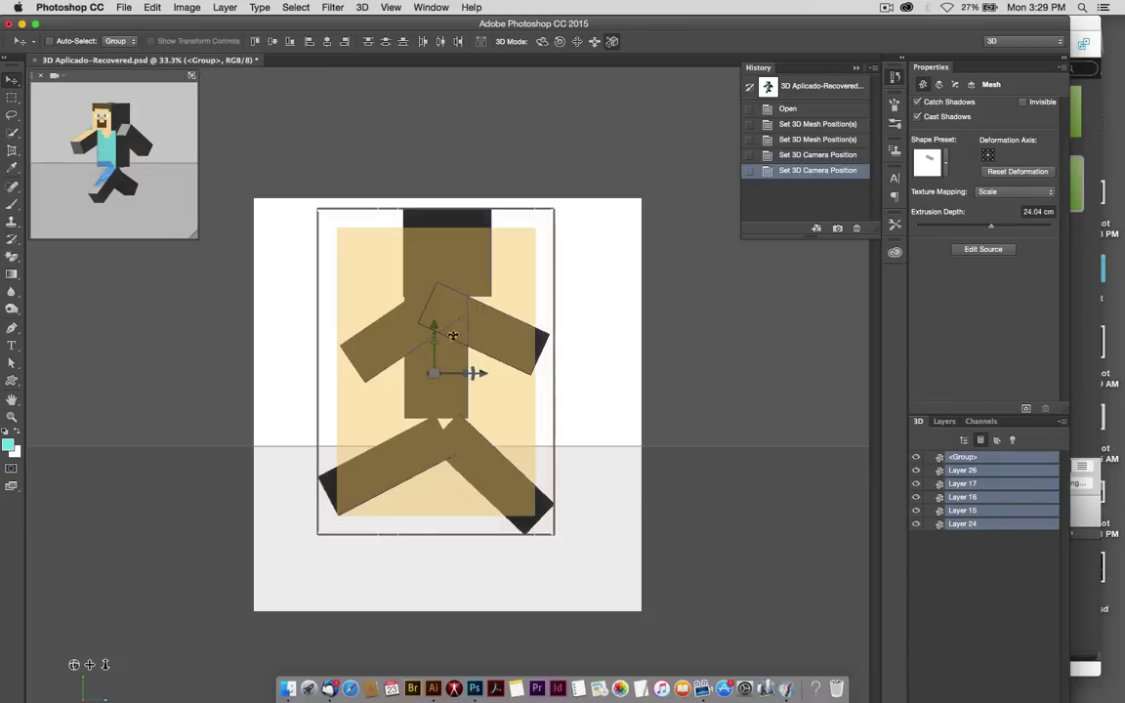
- Raise all of Steve's meshes along the Y axis, then orbit the camera down onto his shadow
mouse_move(435, 313)
mouse_down()
mouse_move(445, 230)
mouse_move(445, 298)
mouse_up()
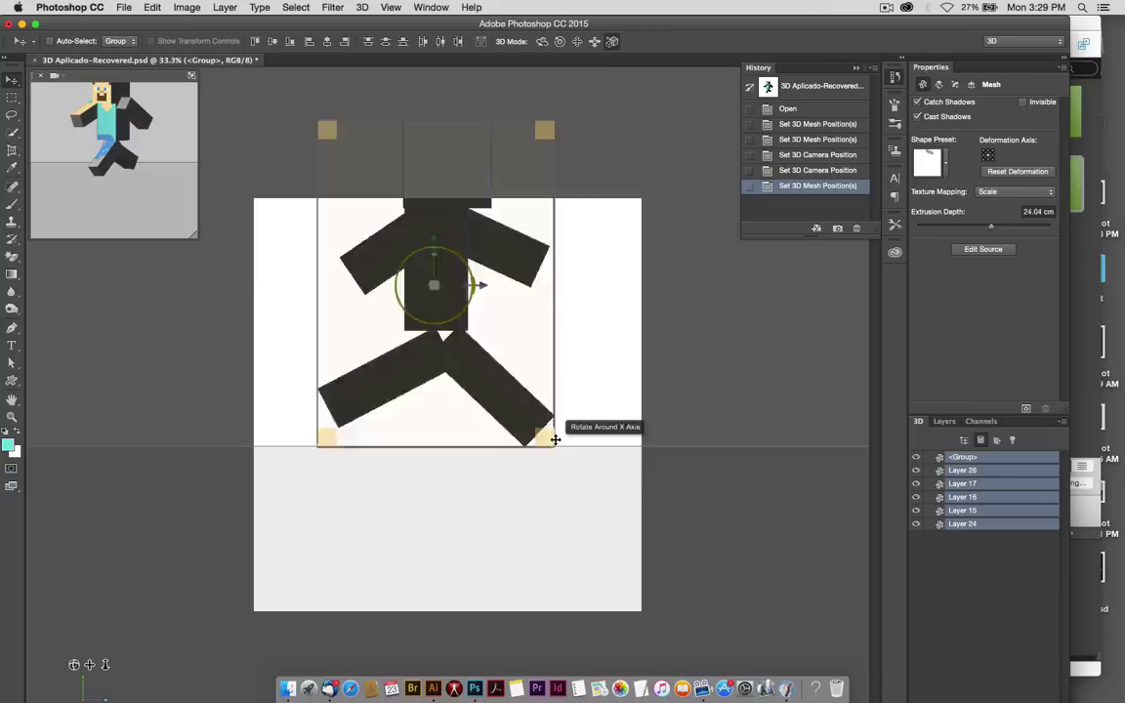
click(624, 119)
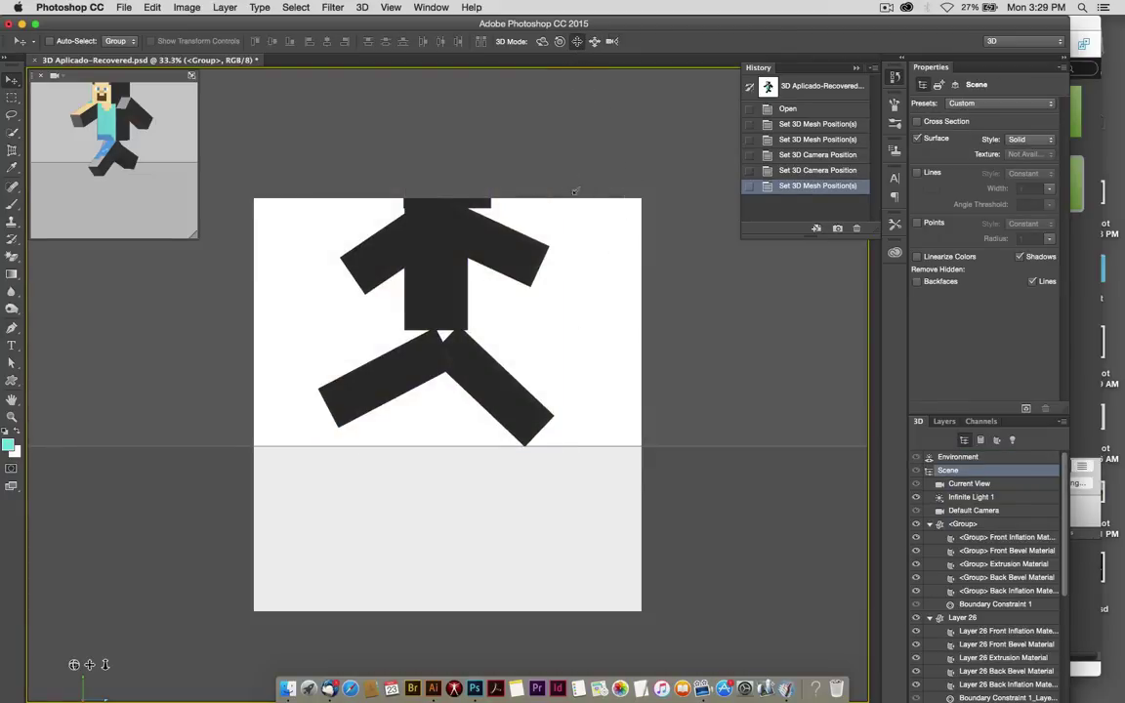
drag(574, 192, 573, 272)
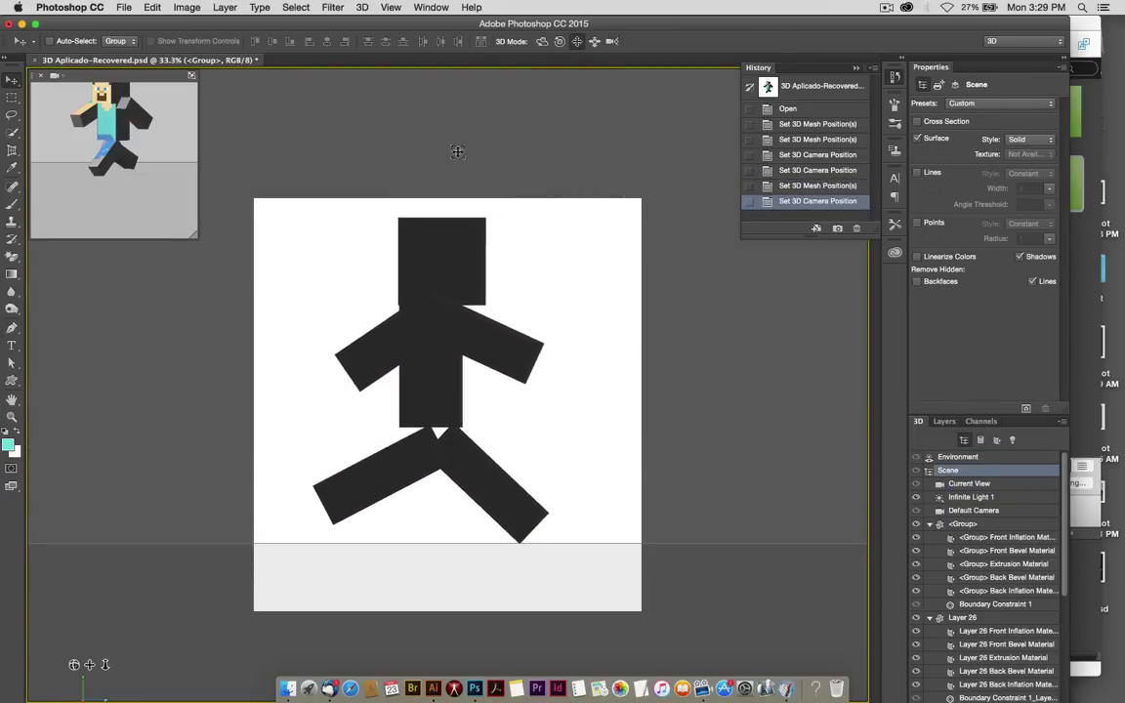
click(194, 99)
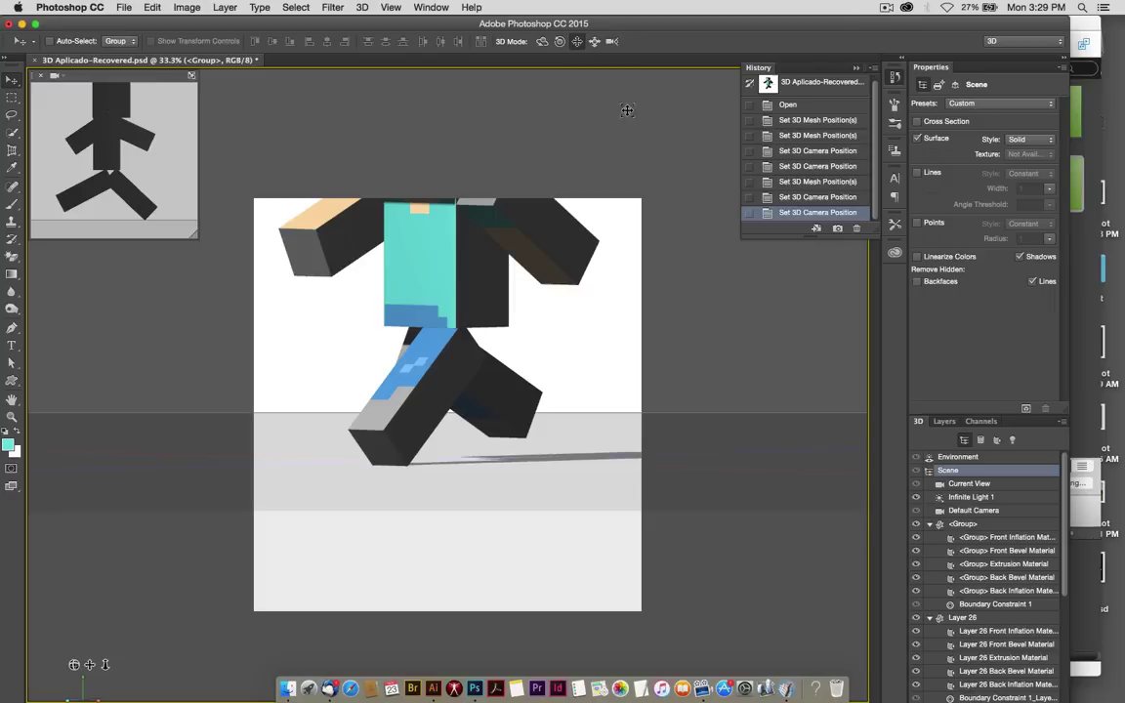
mouse_move(553, 161)
mouse_down()
mouse_move(553, 251)
mouse_move(543, 204)
mouse_move(511, 207)
mouse_move(543, 214)
mouse_move(592, 324)
mouse_up()
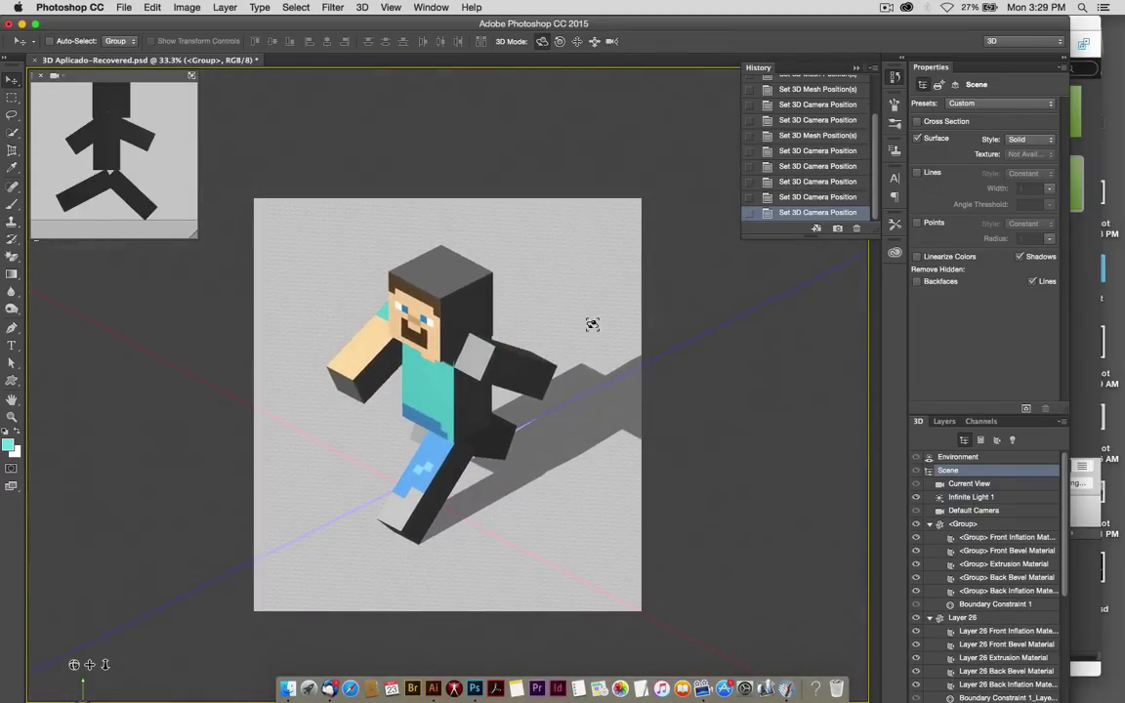
- Reposition Infinite Light 1 so Steve's shadow stretches off to the right behind him
drag(572, 186, 531, 310)
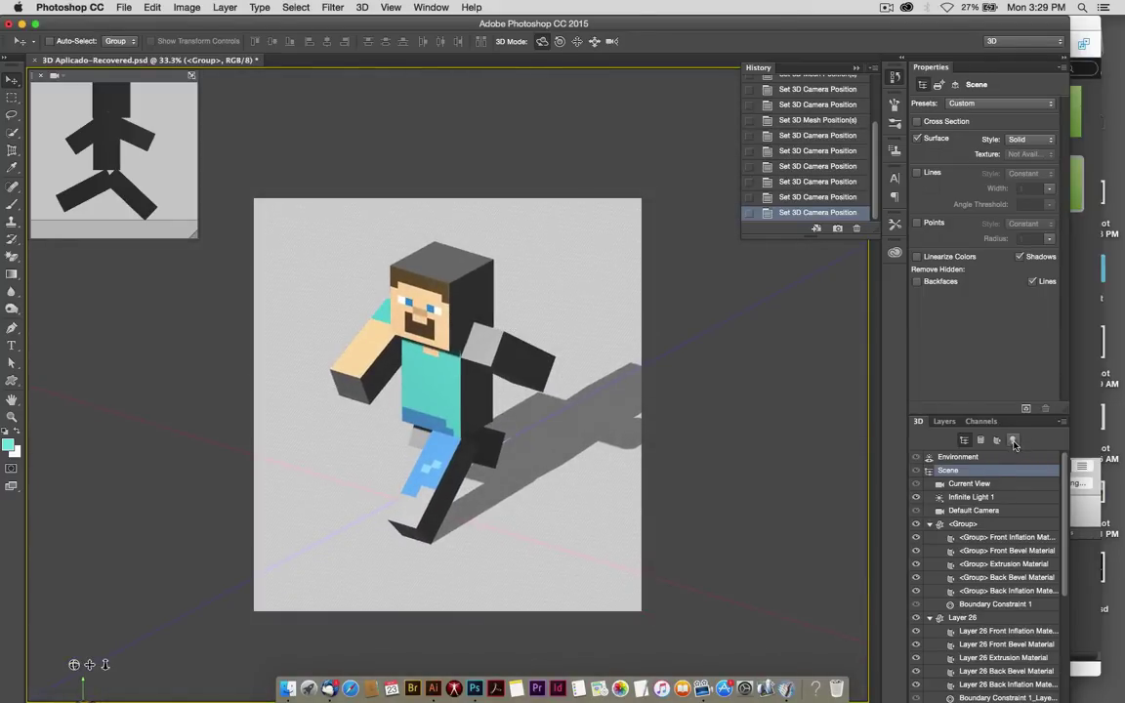
click(1013, 442)
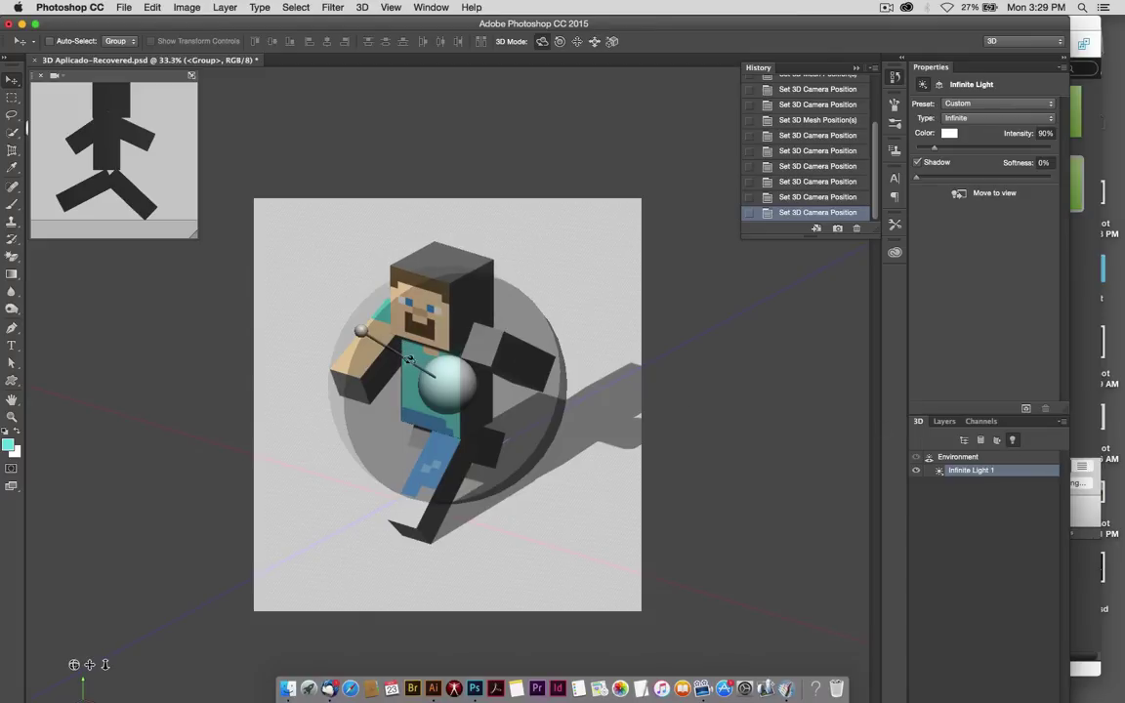
mouse_move(361, 332)
mouse_down()
mouse_move(340, 266)
mouse_move(336, 274)
mouse_up()
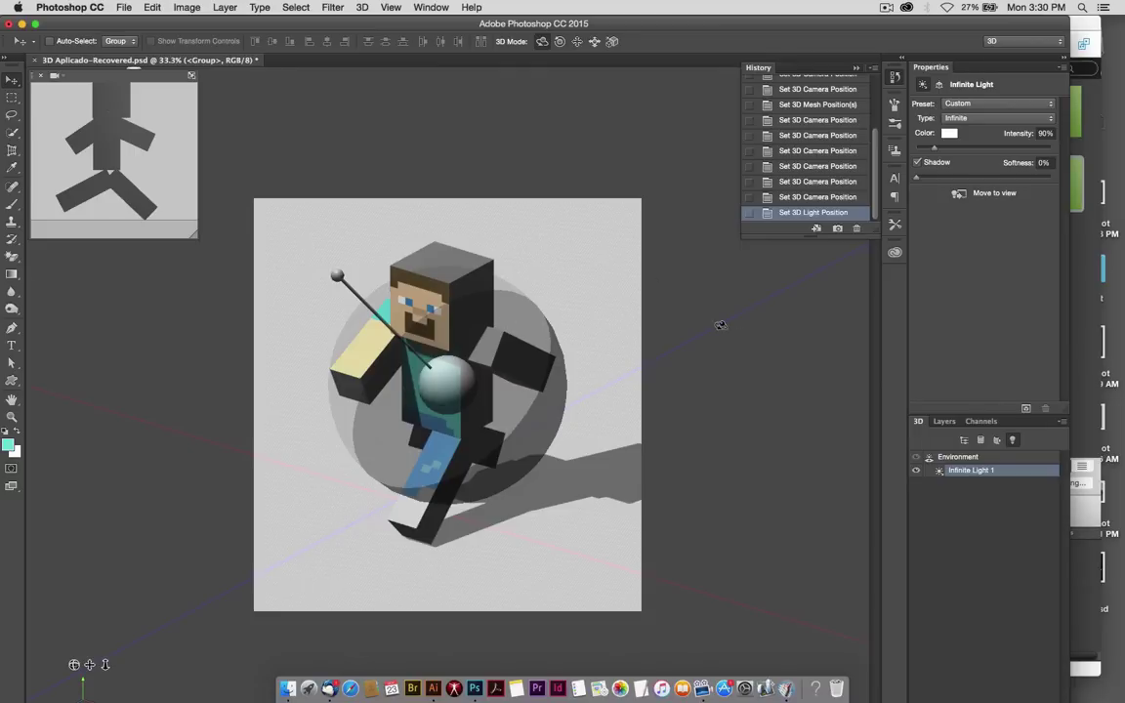
mouse_move(621, 274)
mouse_down()
mouse_move(610, 285)
mouse_move(591, 265)
mouse_up()
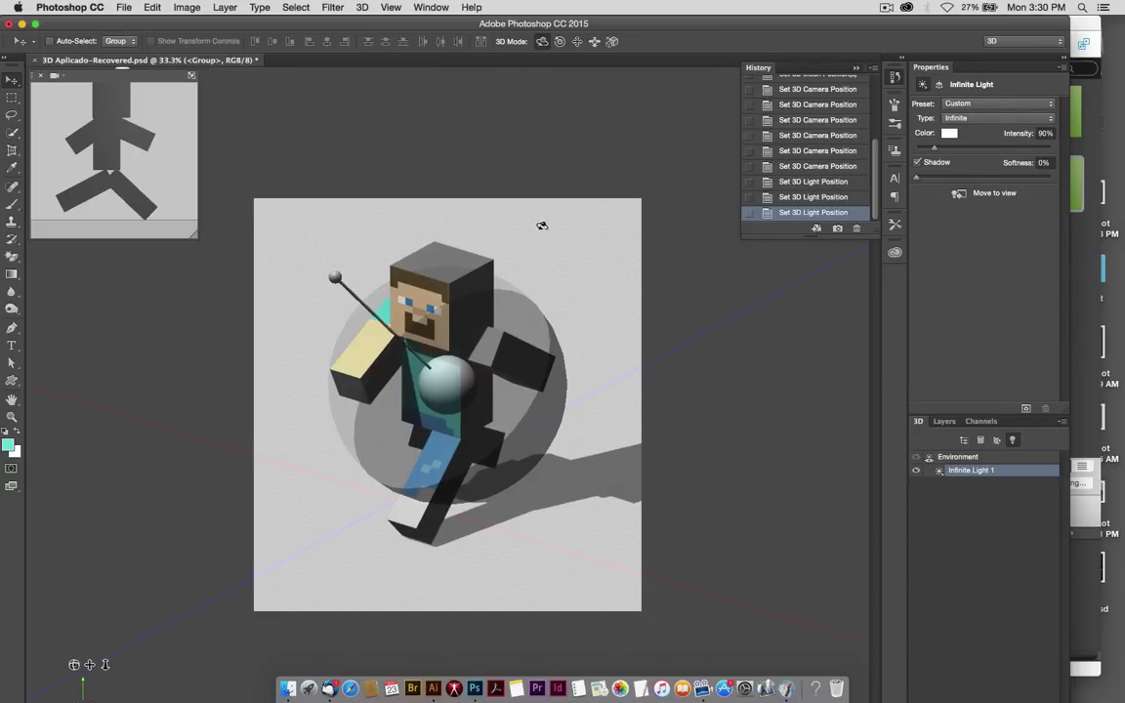
click(495, 207)
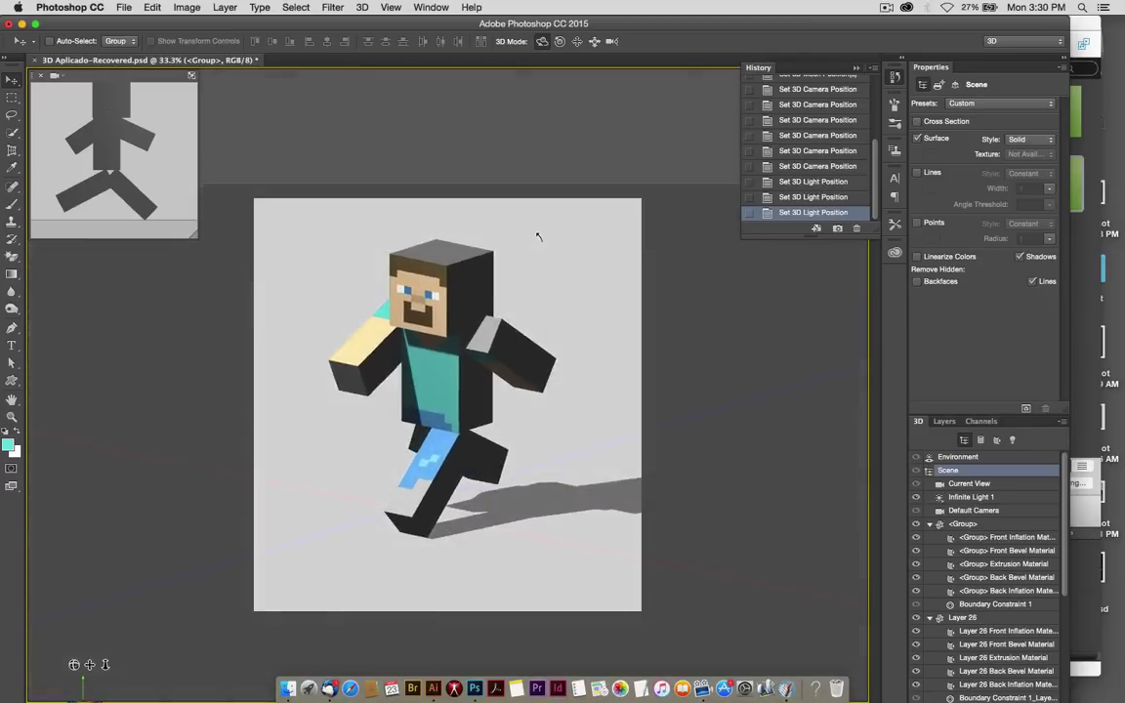
- Re-angle the camera on Steve and bring up the Current View camera properties
mouse_move(530, 228)
mouse_down()
mouse_move(565, 290)
mouse_move(597, 289)
mouse_up()
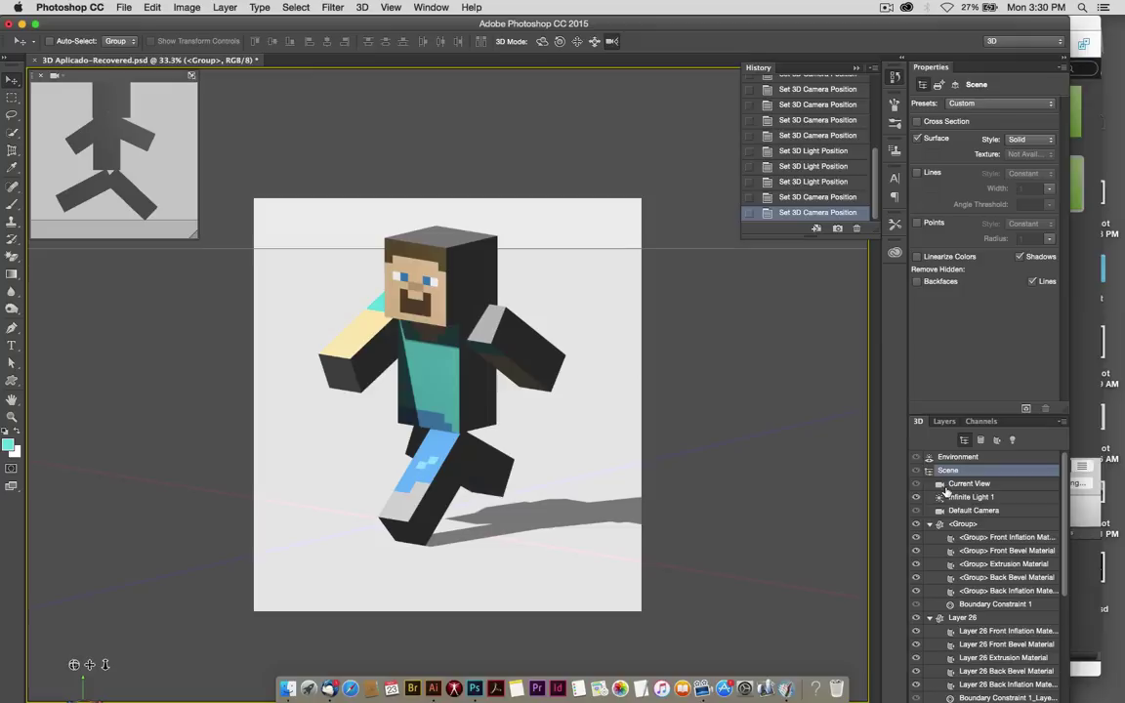
click(943, 486)
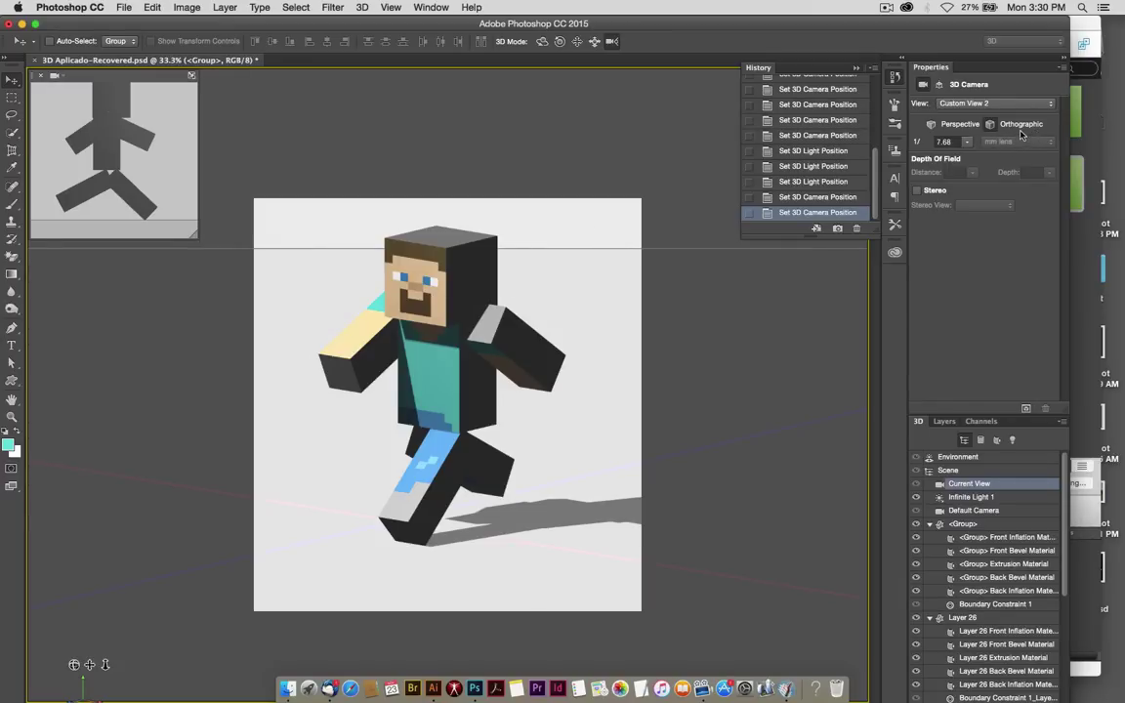
- Set the perspective camera to a 26 field of view, view Steve from above, and zoom to 50%
click(938, 125)
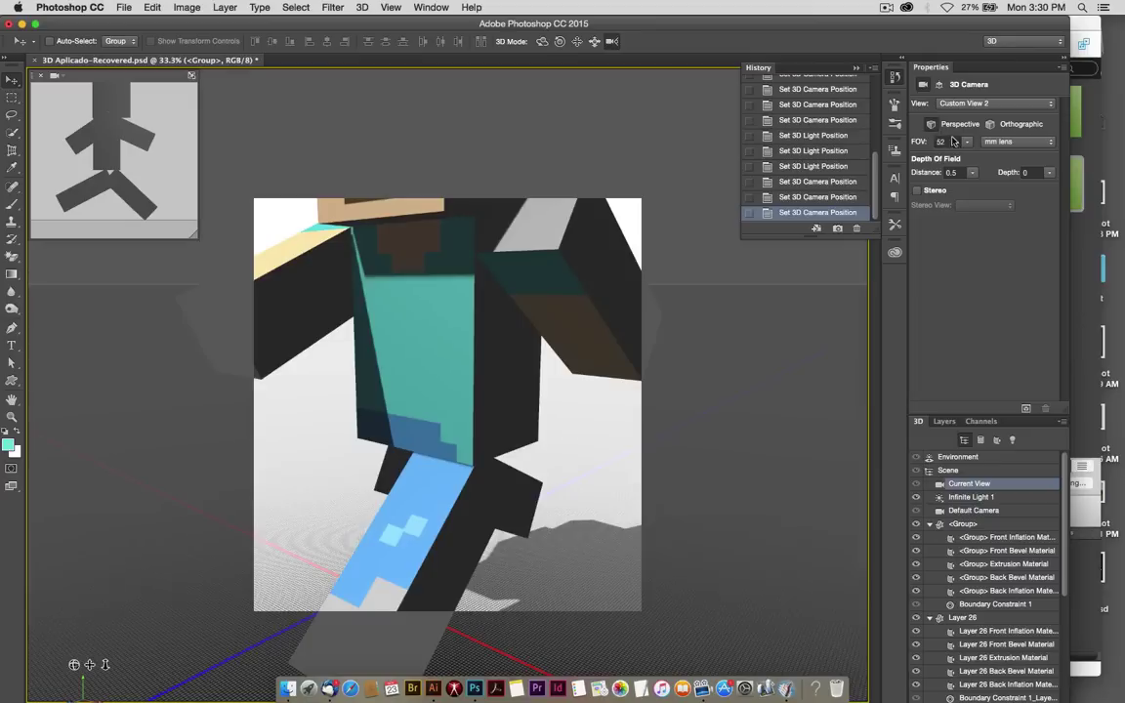
click(966, 142)
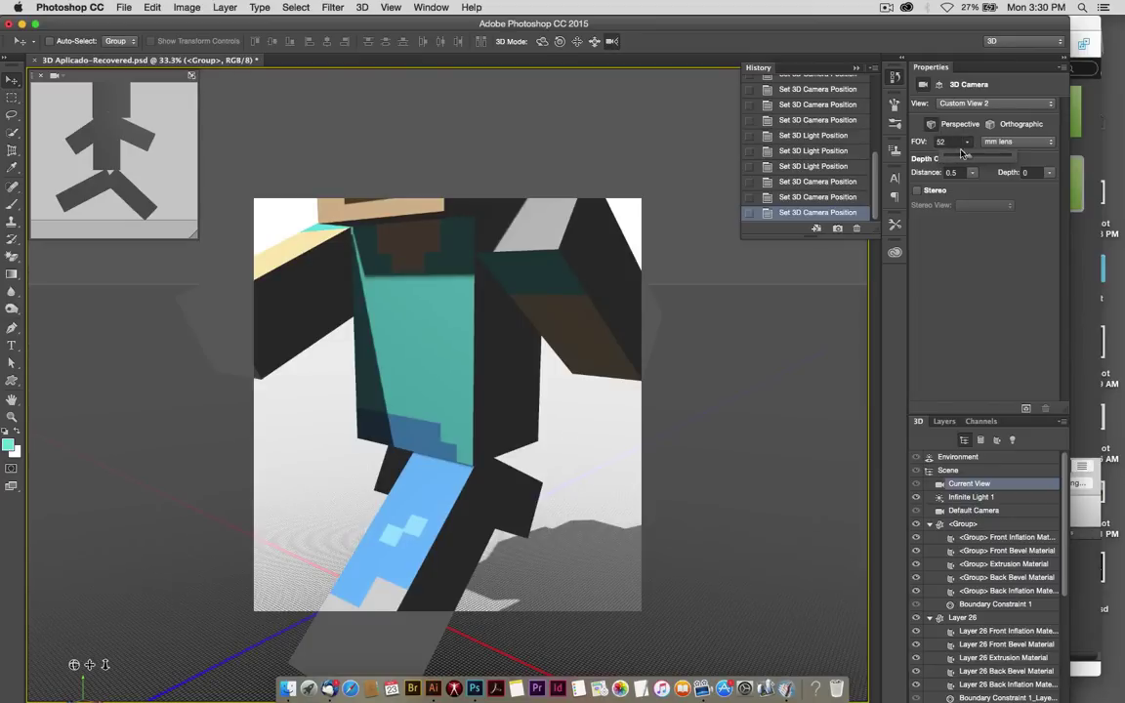
drag(969, 159, 959, 157)
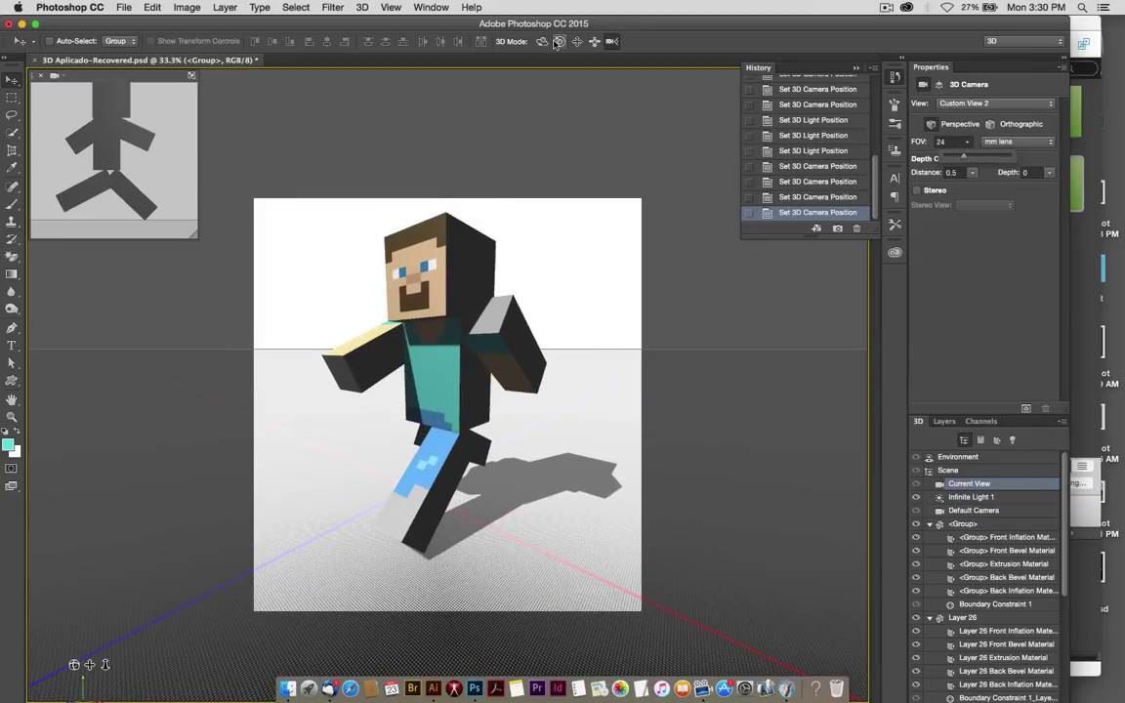
mouse_move(459, 198)
mouse_down()
mouse_move(502, 264)
mouse_move(502, 206)
mouse_move(557, 186)
mouse_move(547, 184)
mouse_up()
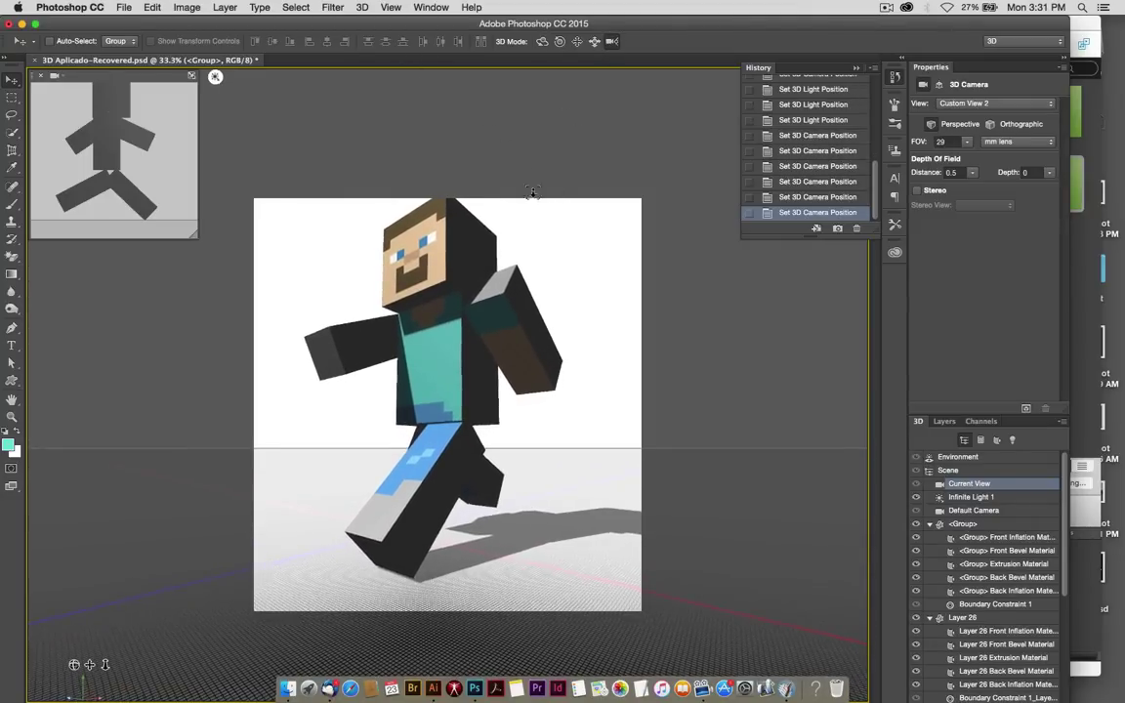
drag(547, 183, 549, 214)
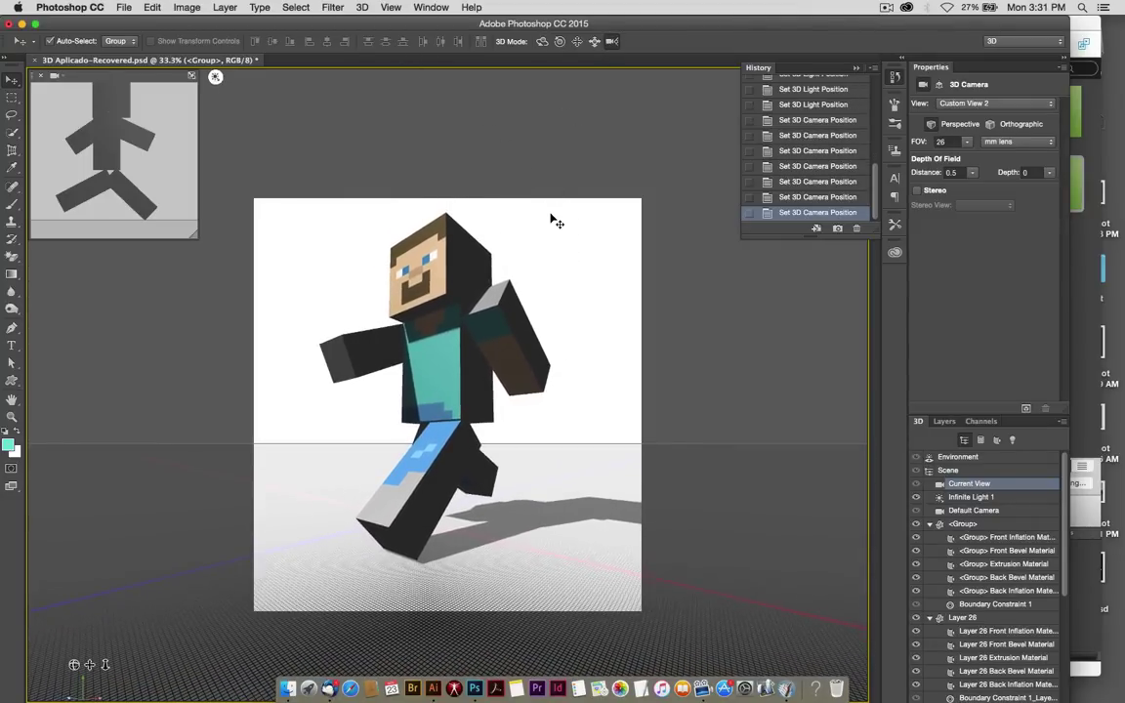
key(super+plus)
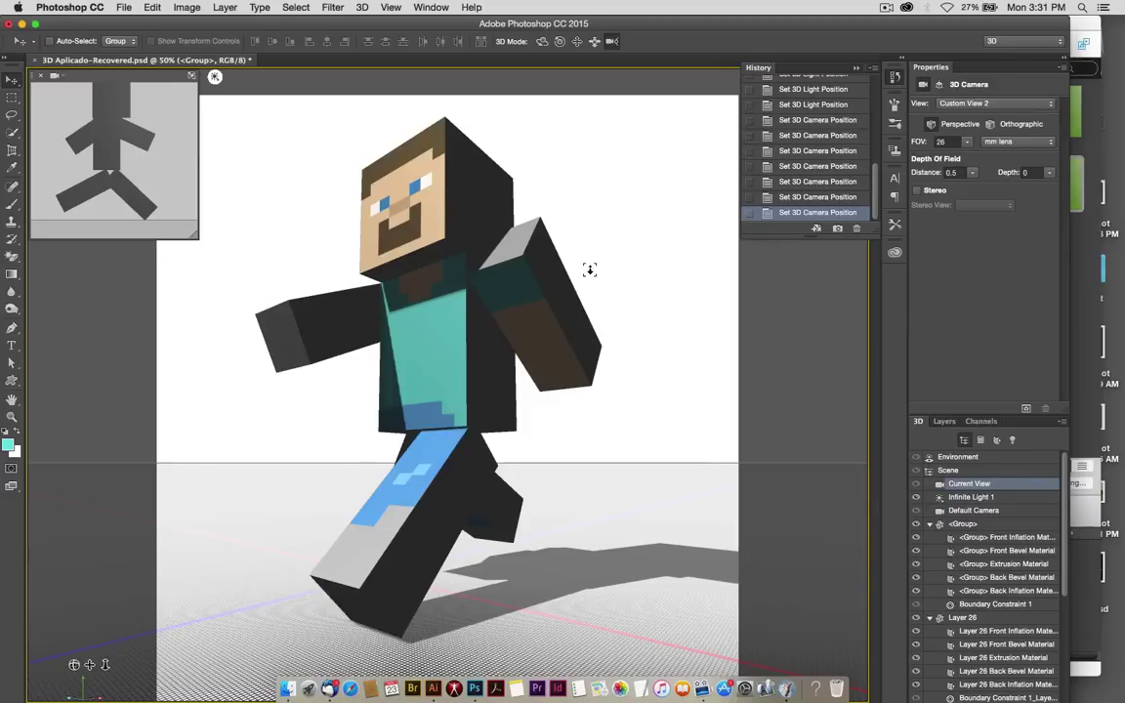
- Collapse History, close the 3D panel, and rasterize the 3D <Group> layer above Layer 27
click(926, 416)
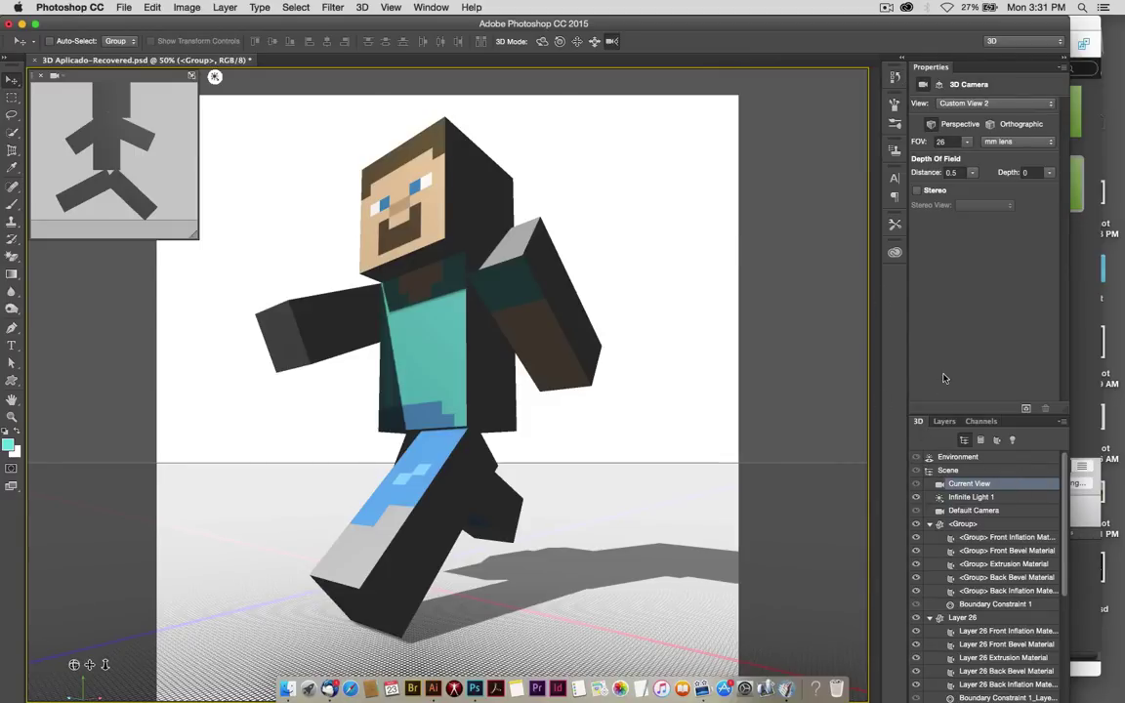
right_click(918, 421)
click(937, 430)
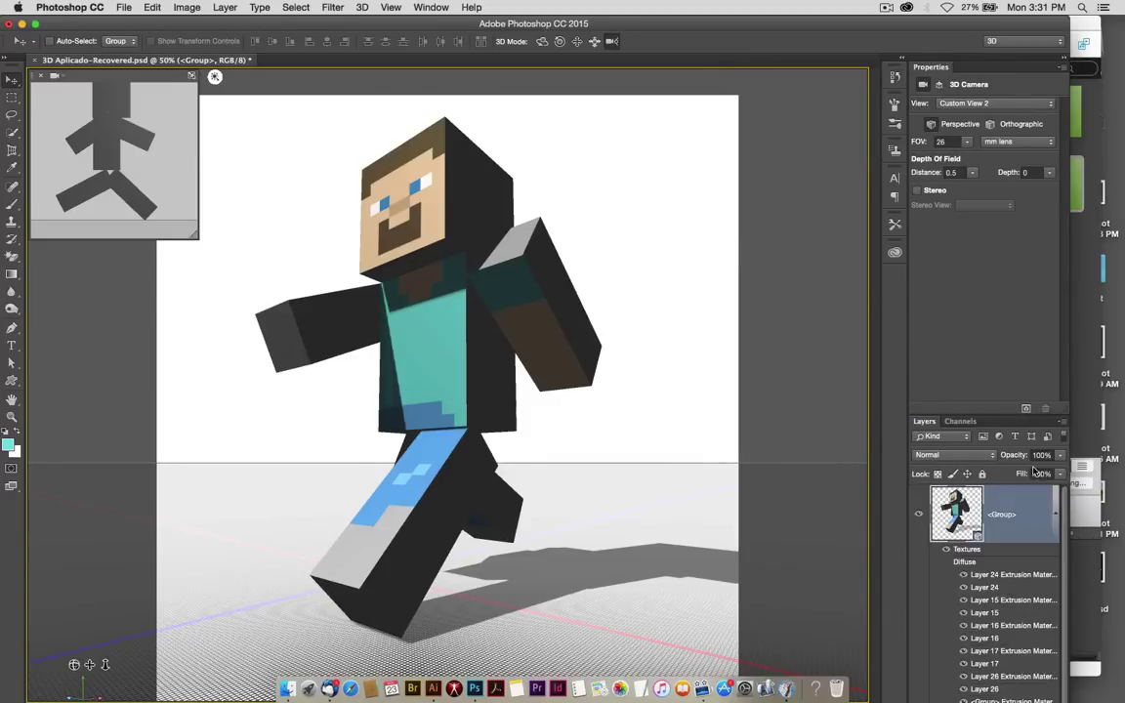
right_click(911, 484)
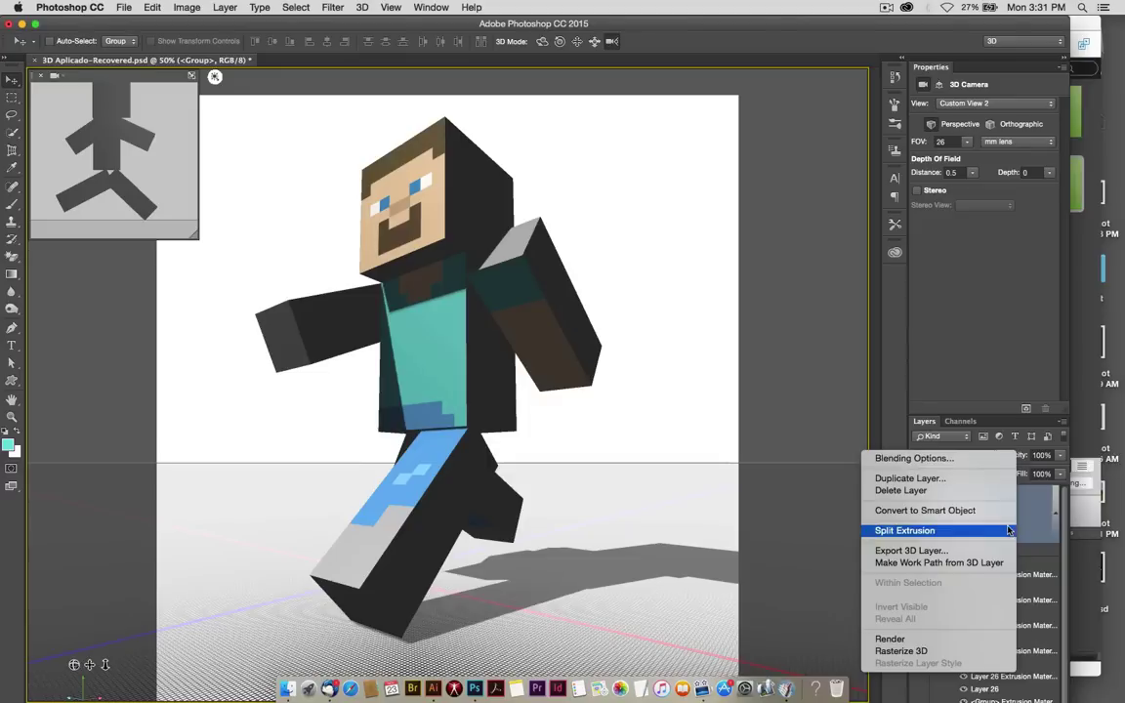
click(918, 651)
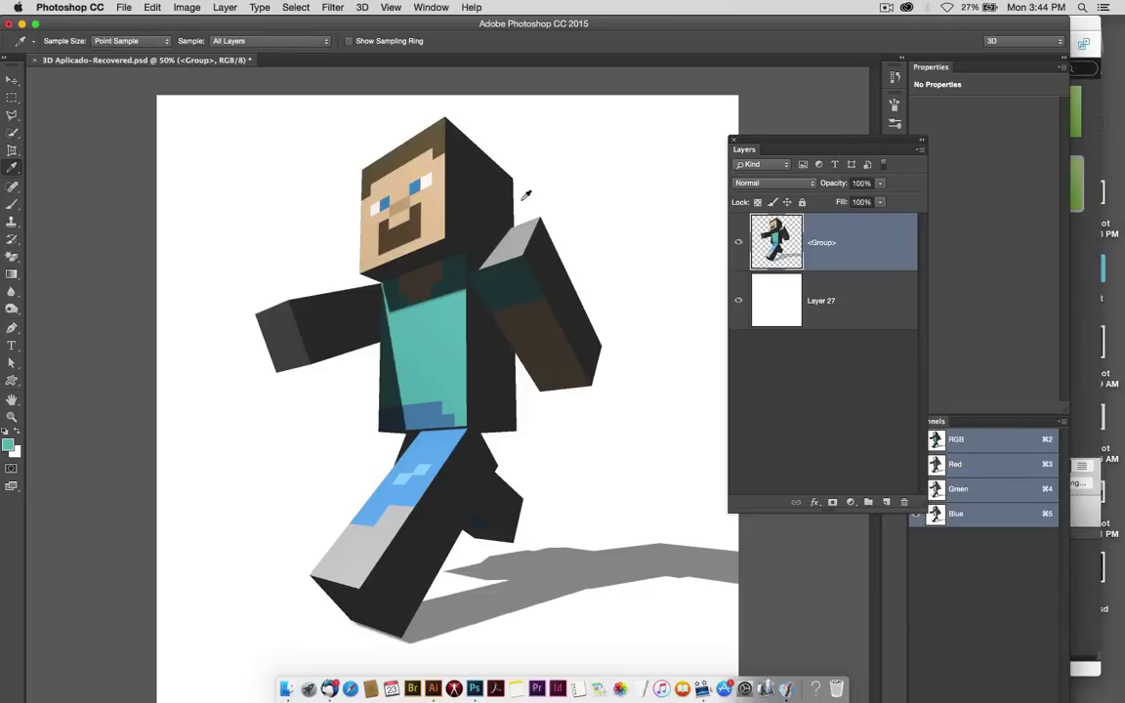
- In Illustrator, select the side-view Steve's head, then return to the Photoshop document
click(433, 690)
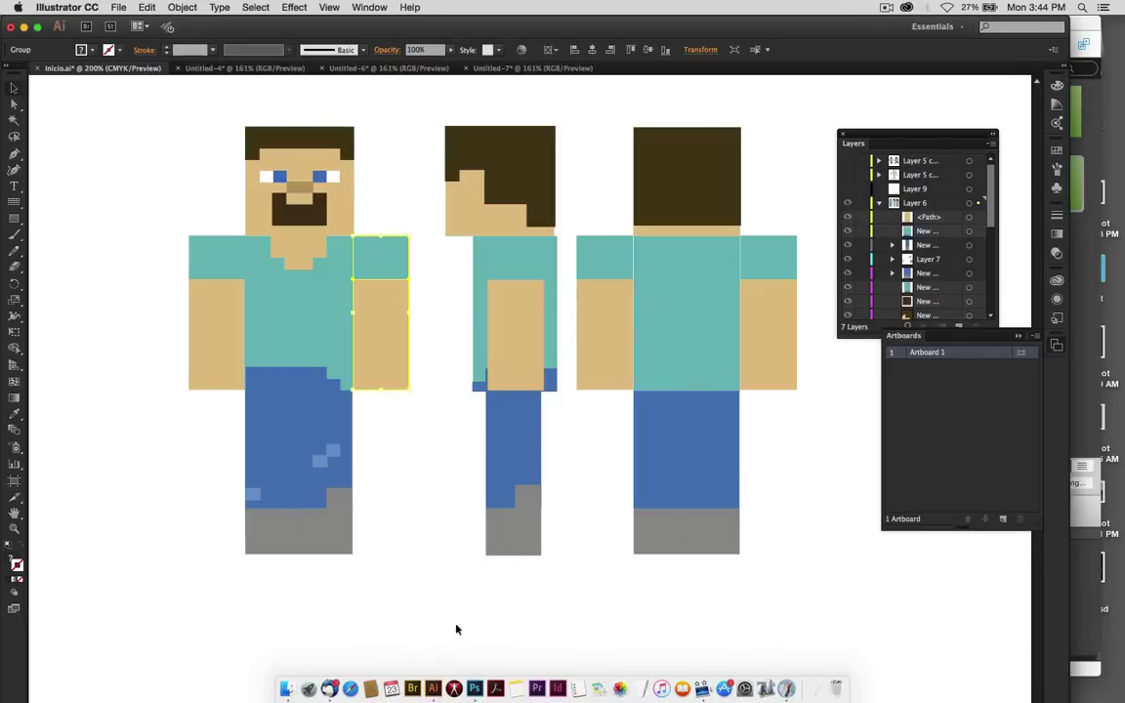
drag(439, 114, 568, 227)
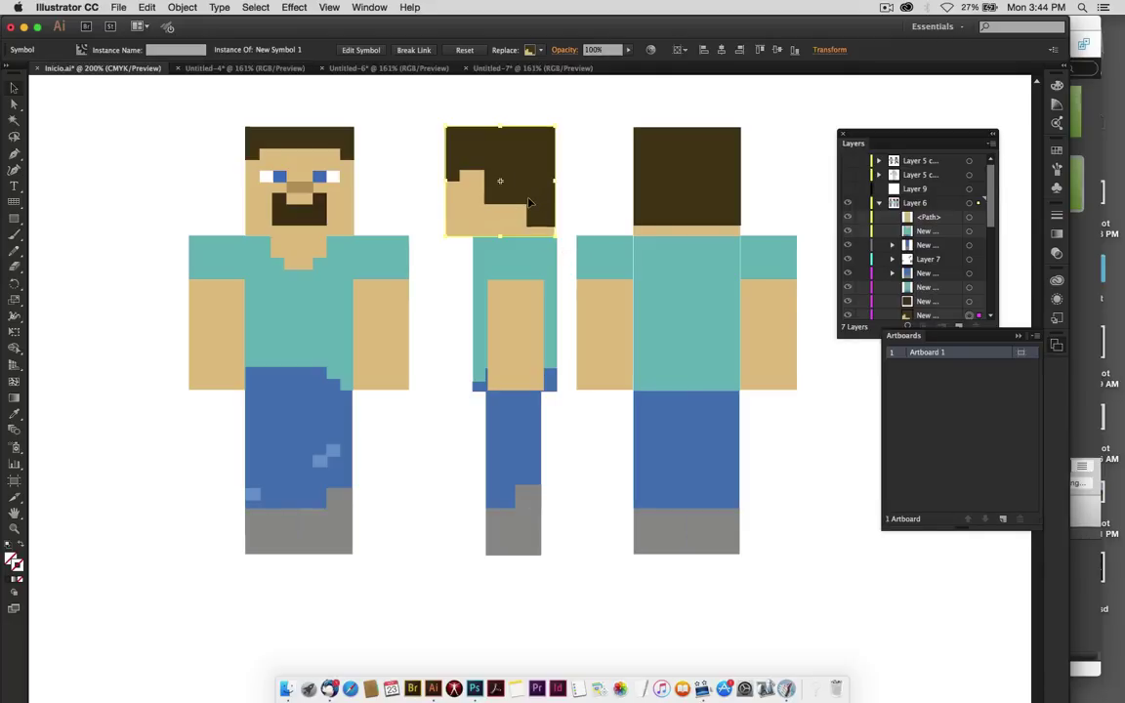
key(super+Tab)
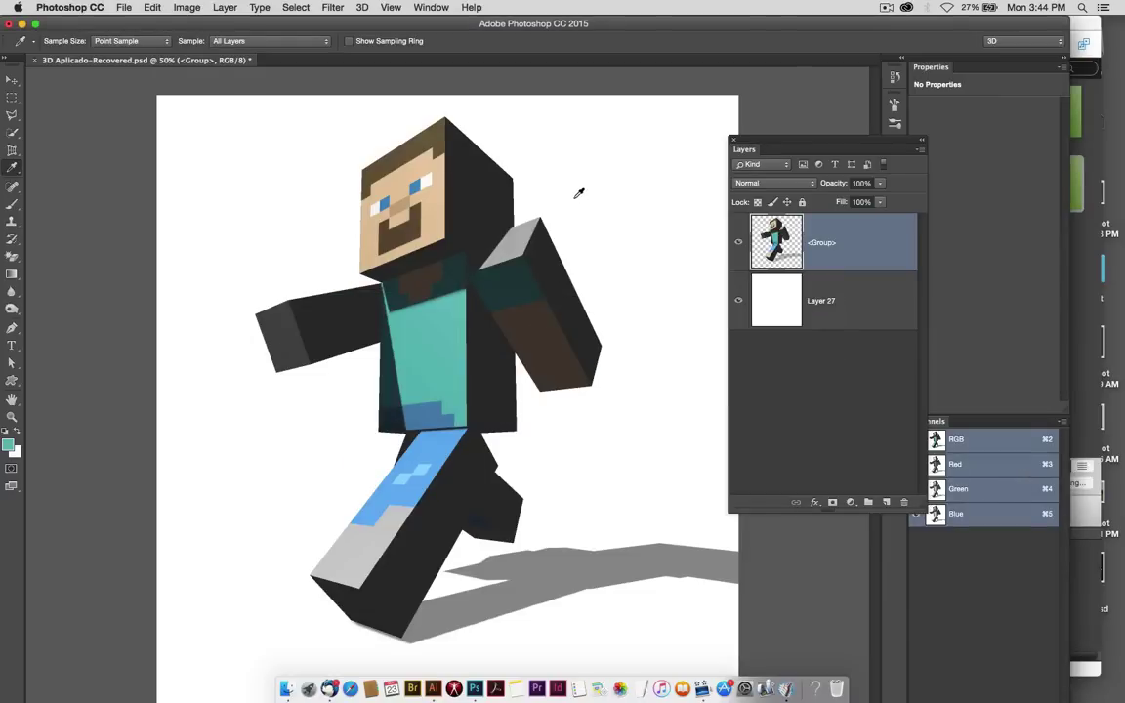
- Paste the side head as pixels into Layer 28, enlarged over the side of Steve's head
key(ctrl+v)
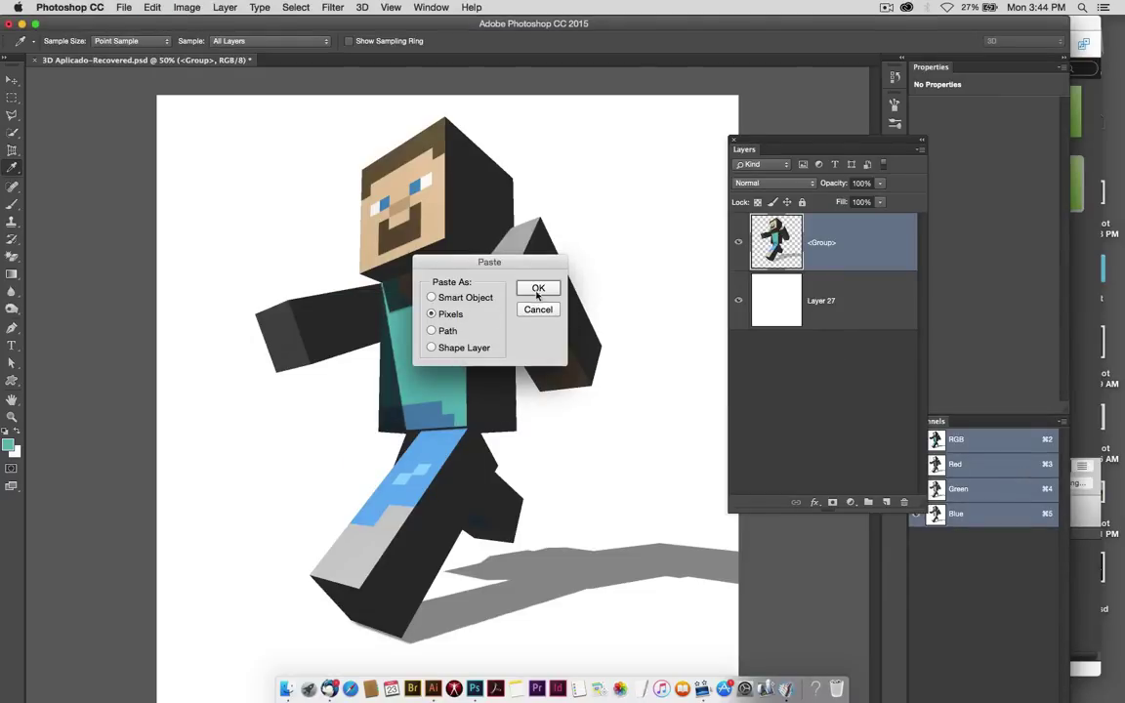
click(539, 289)
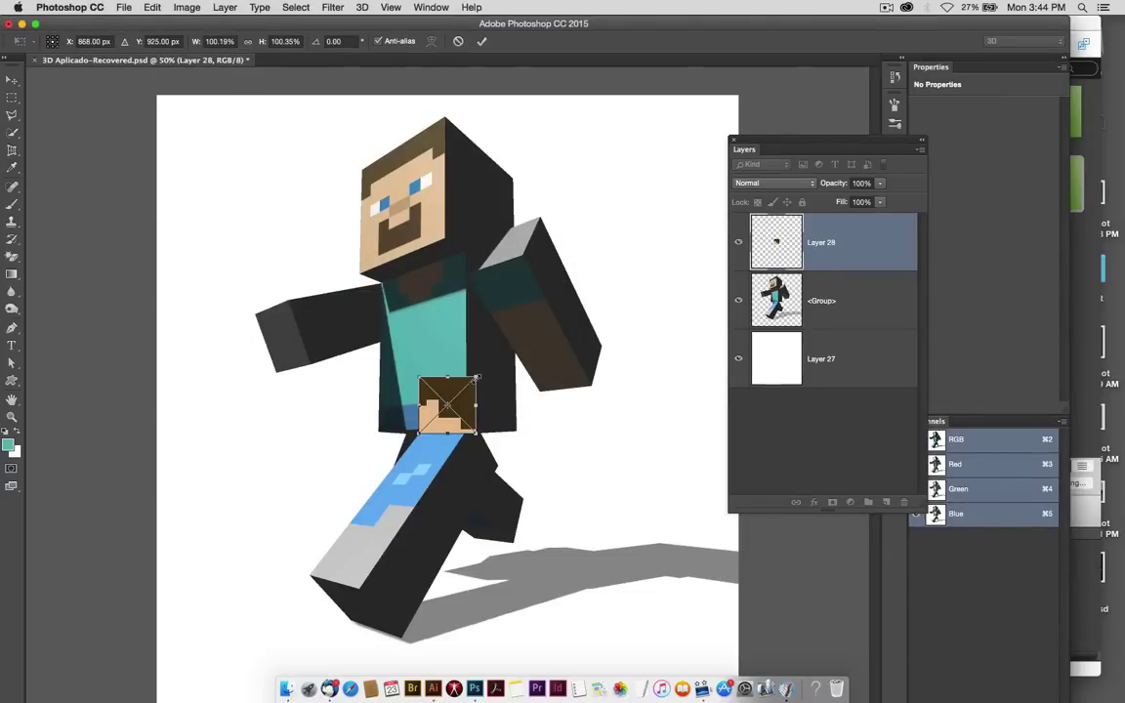
mouse_move(476, 376)
mouse_down()
mouse_move(528, 332)
mouse_move(517, 168)
mouse_move(503, 157)
mouse_up()
drag(543, 225, 551, 233)
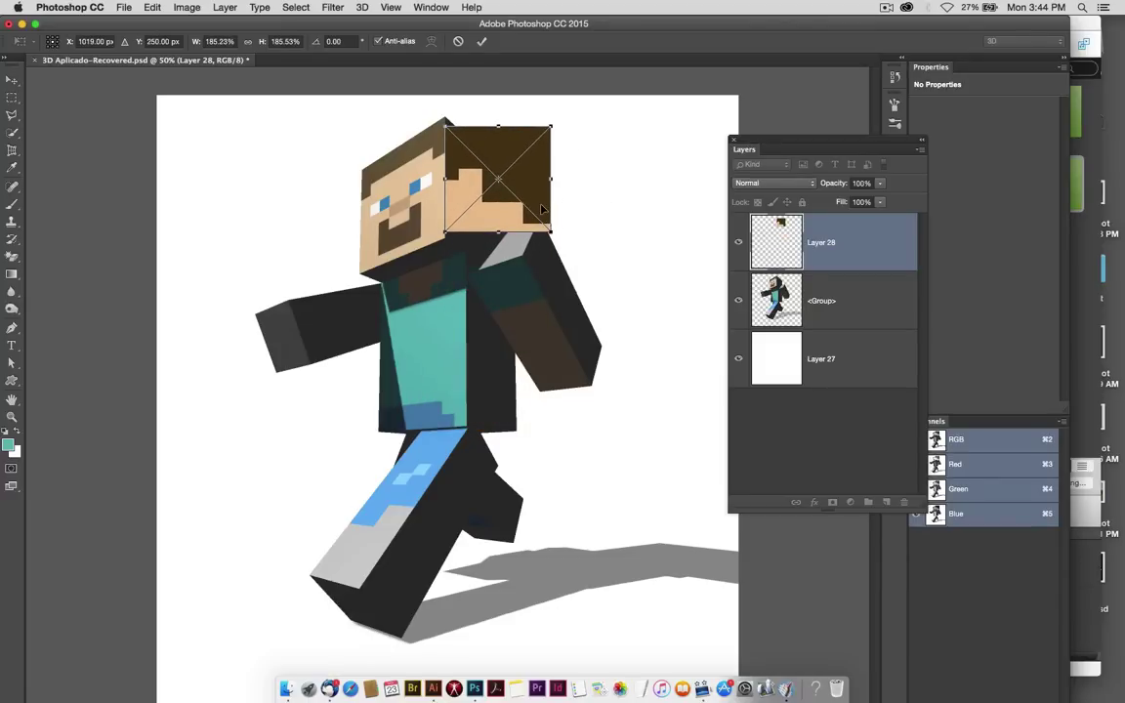
key(Return)
key(i)
- Set Layer 28 to 59% opacity and zoom in to 66.7% on the head
click(878, 183)
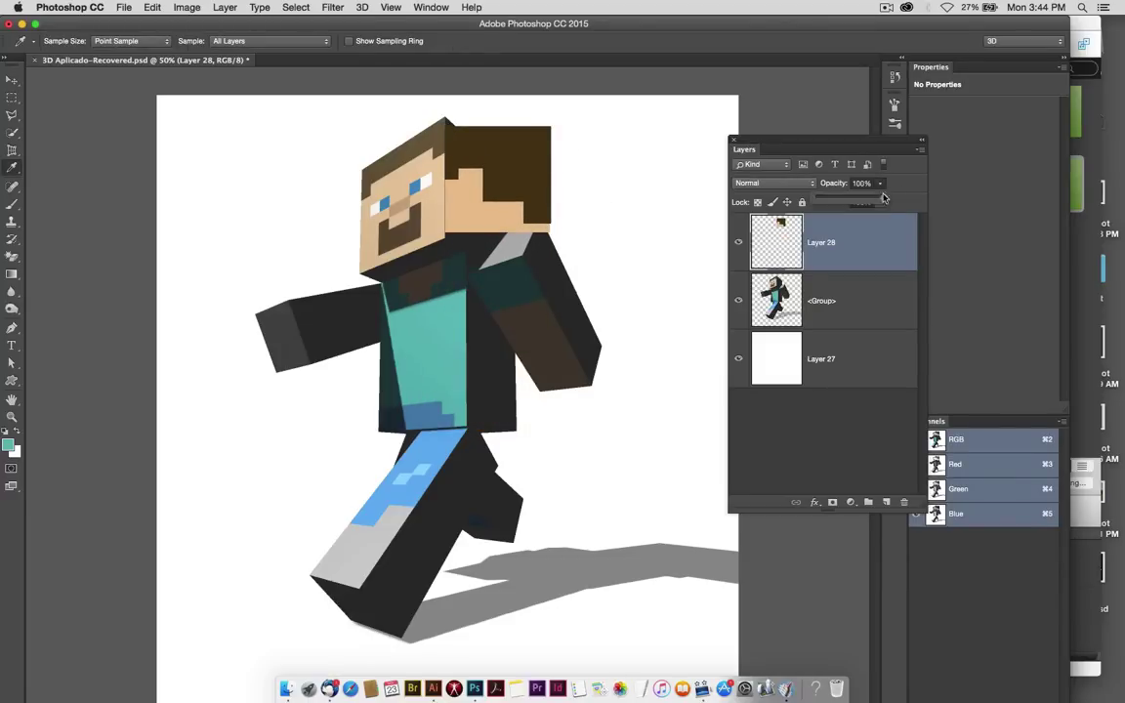
drag(884, 199, 858, 201)
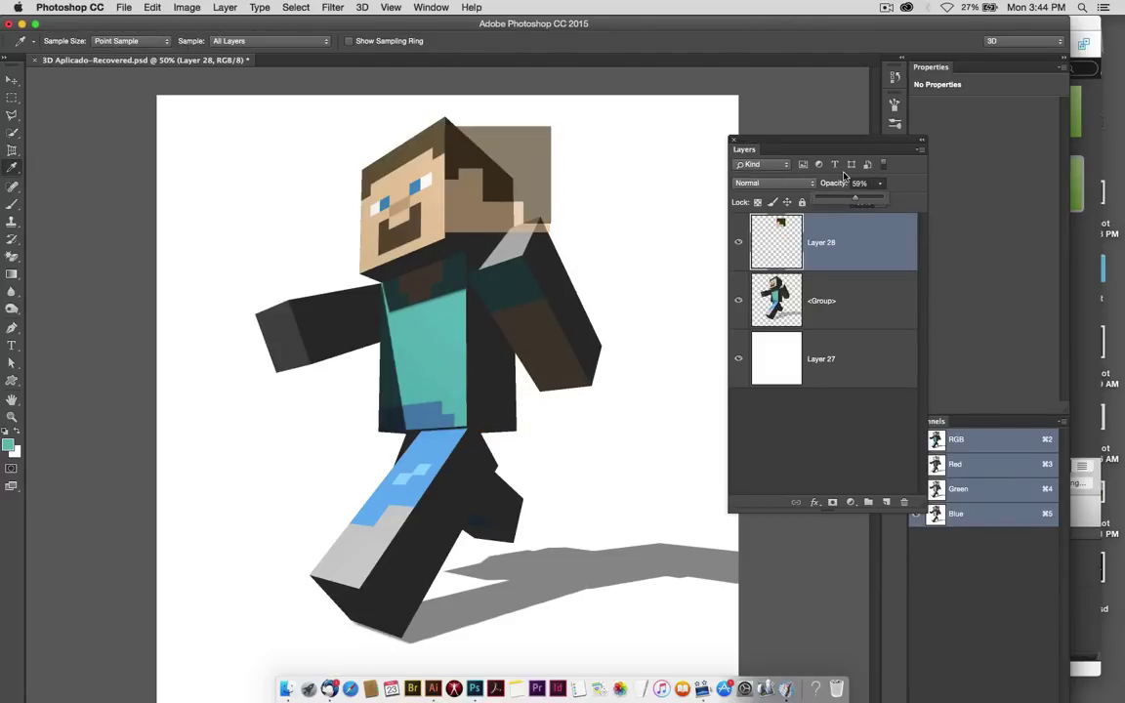
key(super+plus)
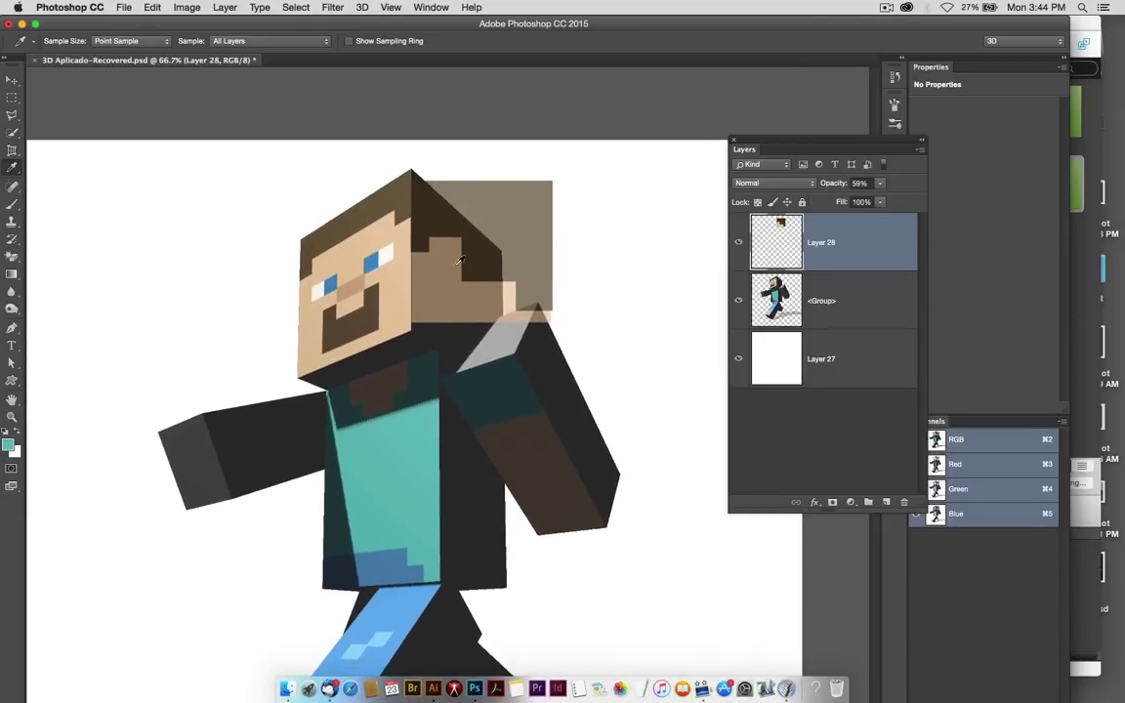
key(v)
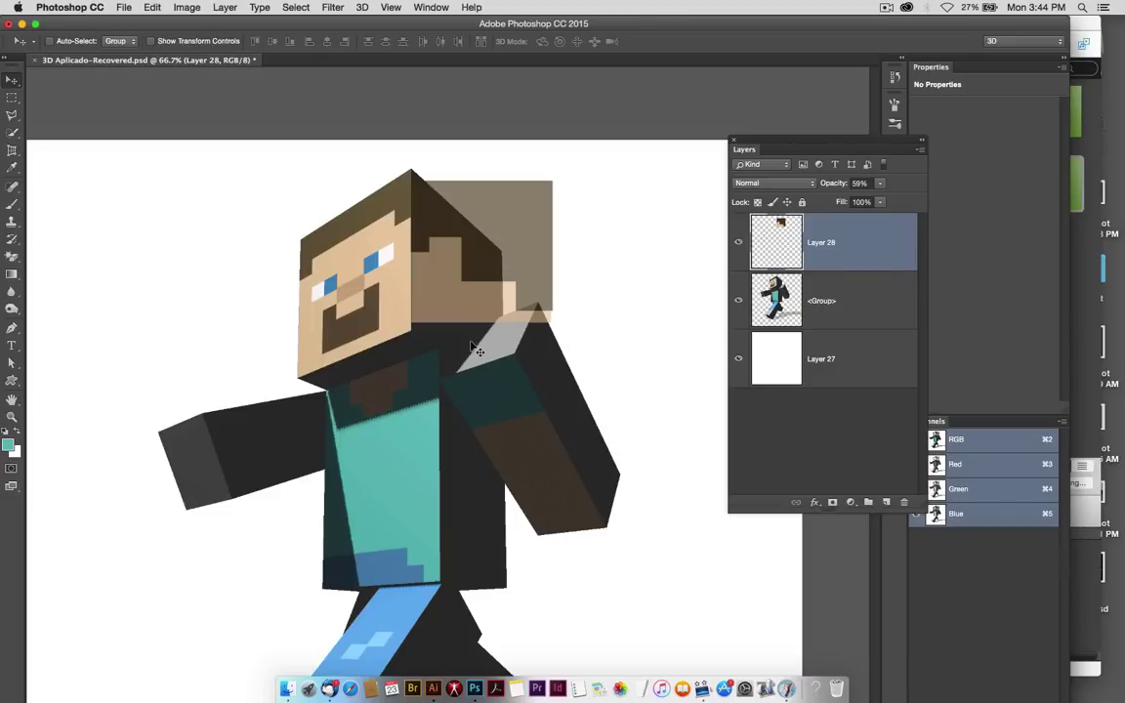
key(ctrl+t)
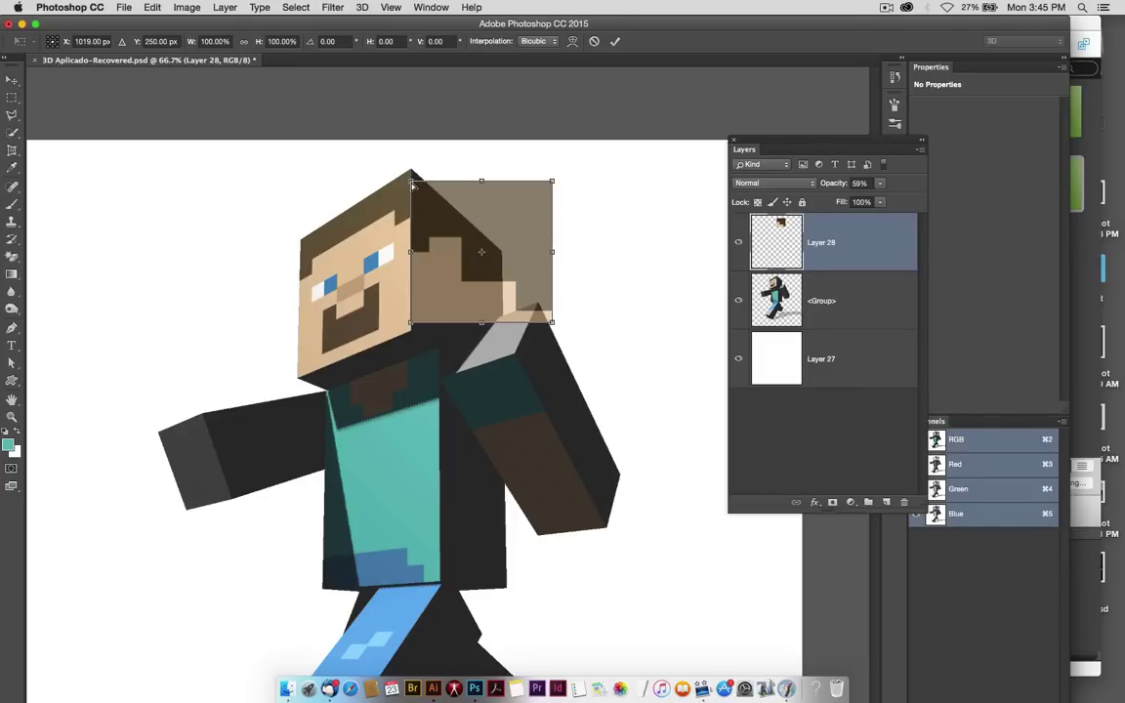
- Distort the side face's corners to follow the slant of Steve's head side
drag(412, 184, 411, 169)
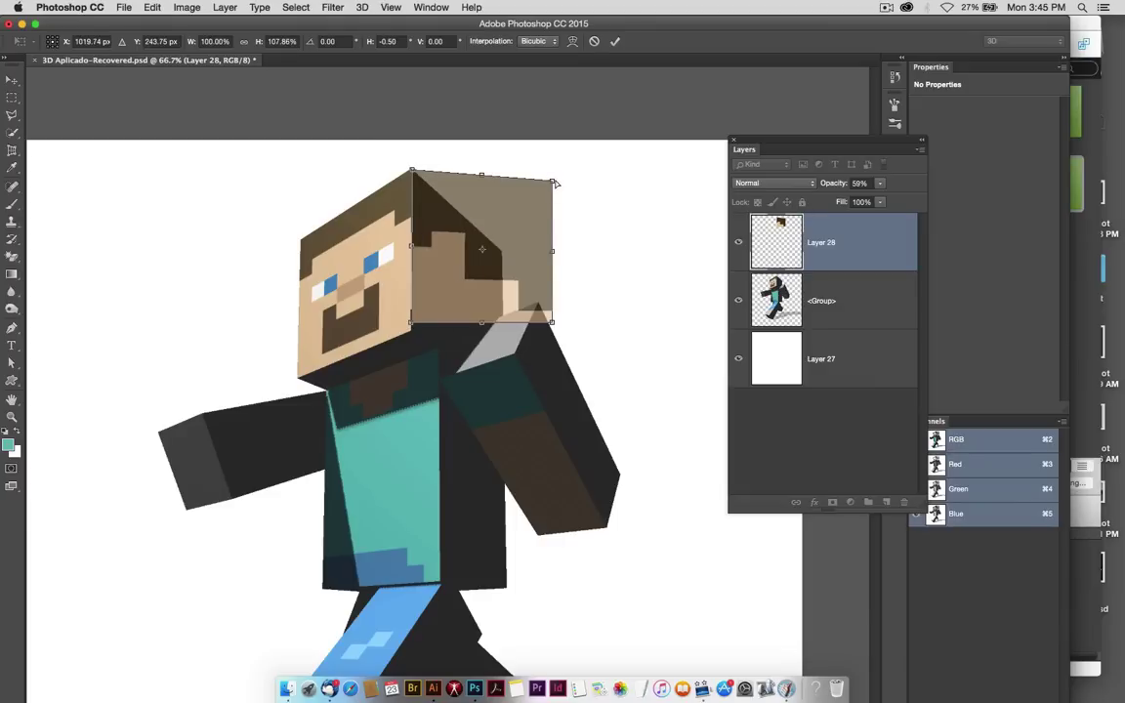
mouse_move(553, 181)
mouse_down()
mouse_move(527, 221)
mouse_move(551, 321)
mouse_up()
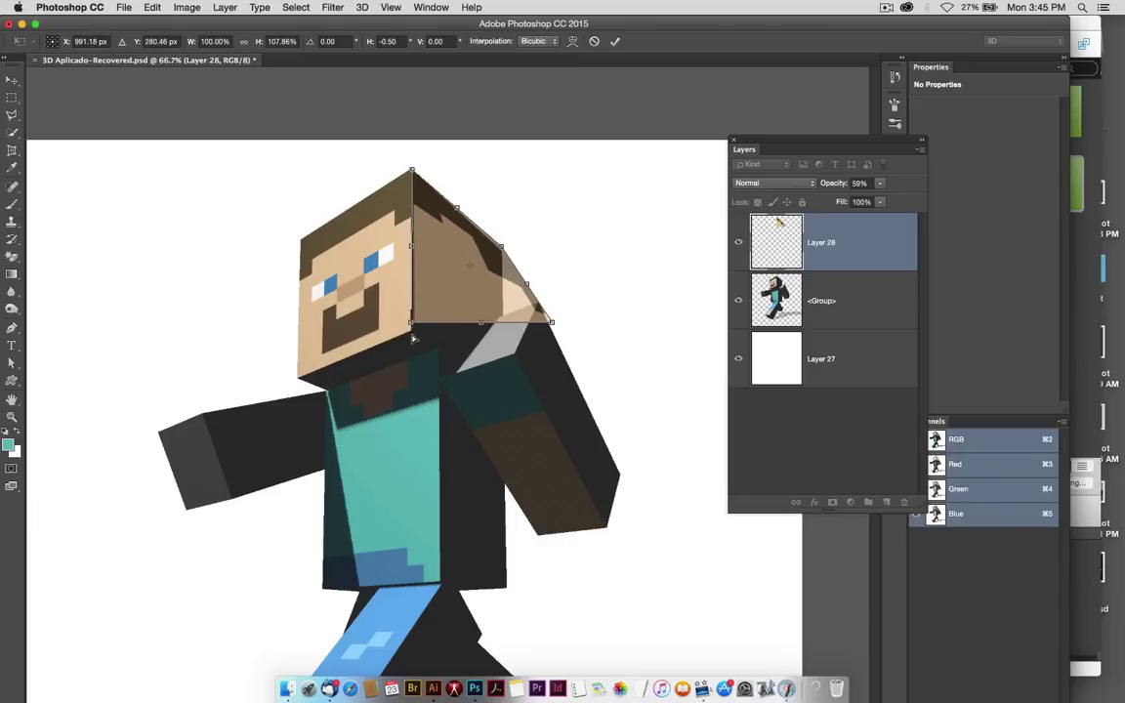
drag(412, 338, 498, 347)
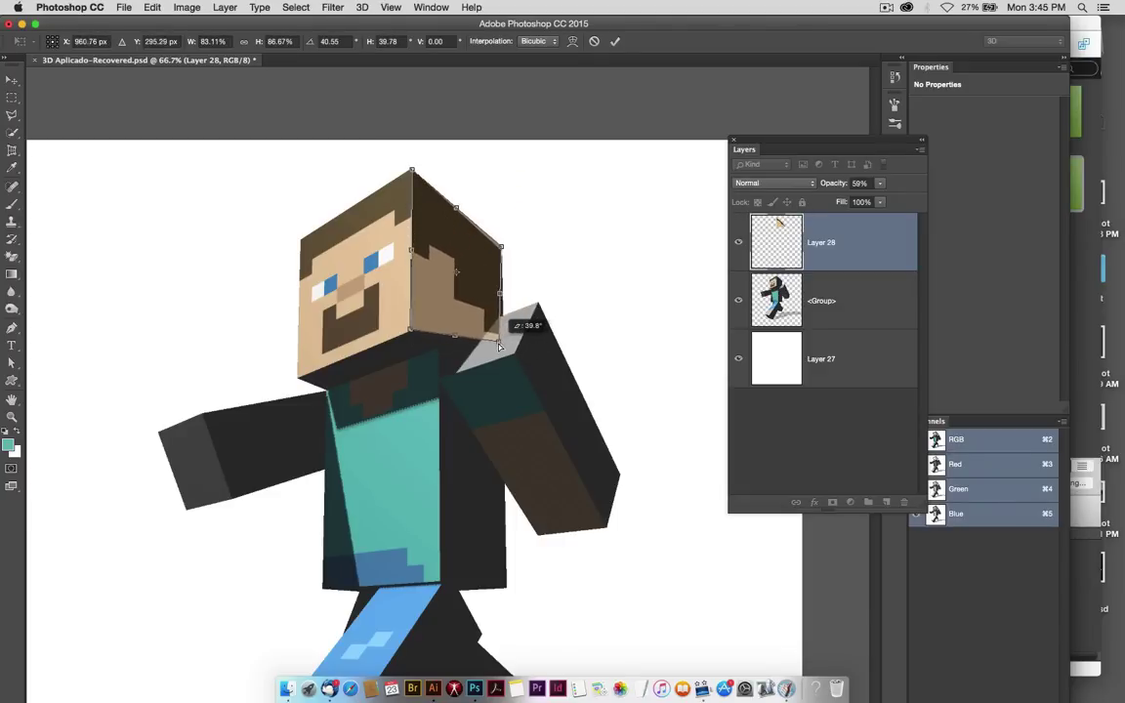
drag(499, 347, 504, 344)
drag(409, 336, 409, 332)
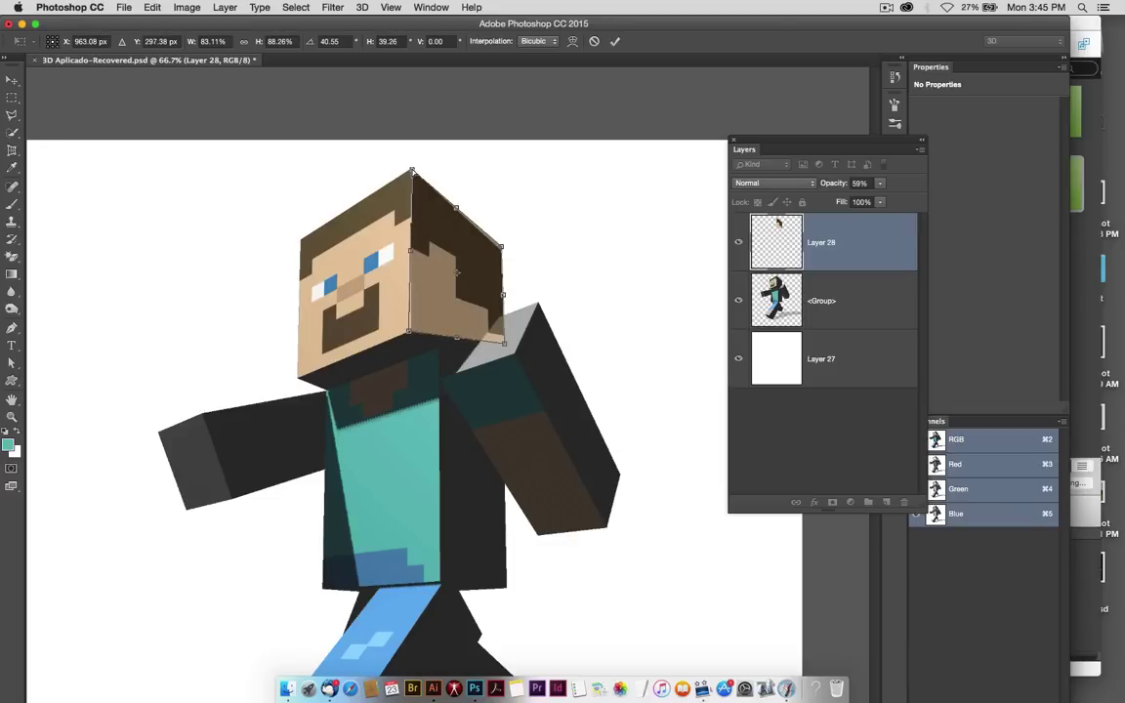
- Refine the side face's corners, apply the distortion, and restore Layer 28 to 100% opacity
mouse_move(502, 250)
mouse_down()
mouse_move(514, 233)
mouse_move(501, 249)
mouse_up()
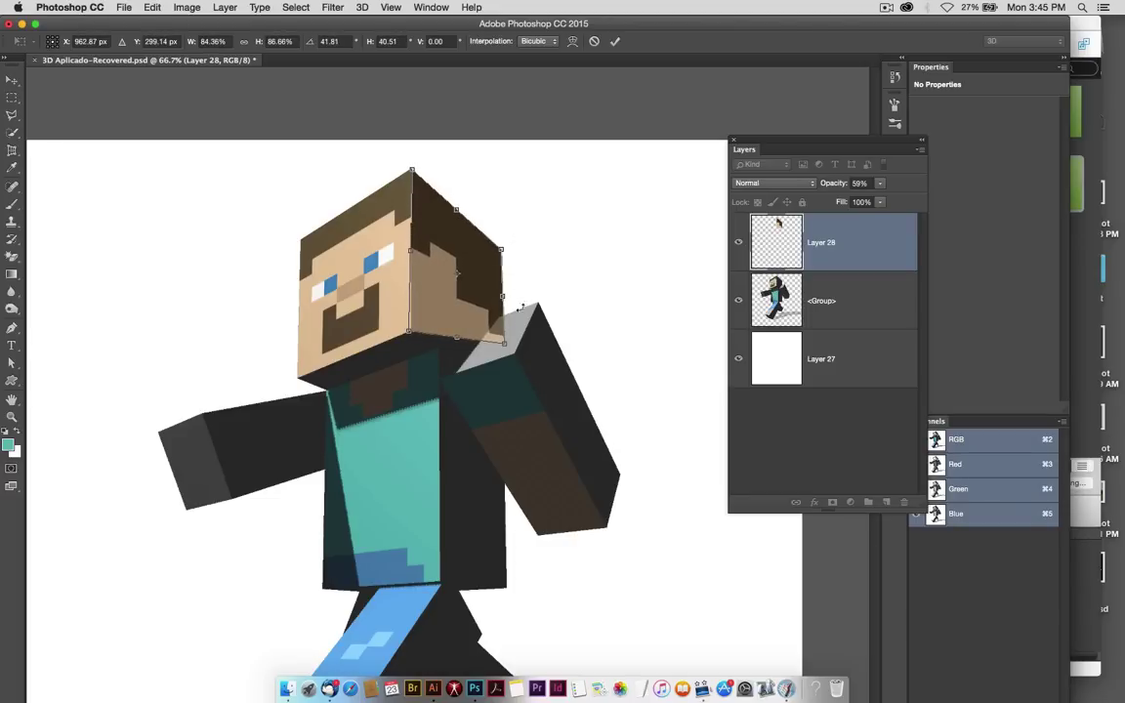
drag(502, 348, 503, 344)
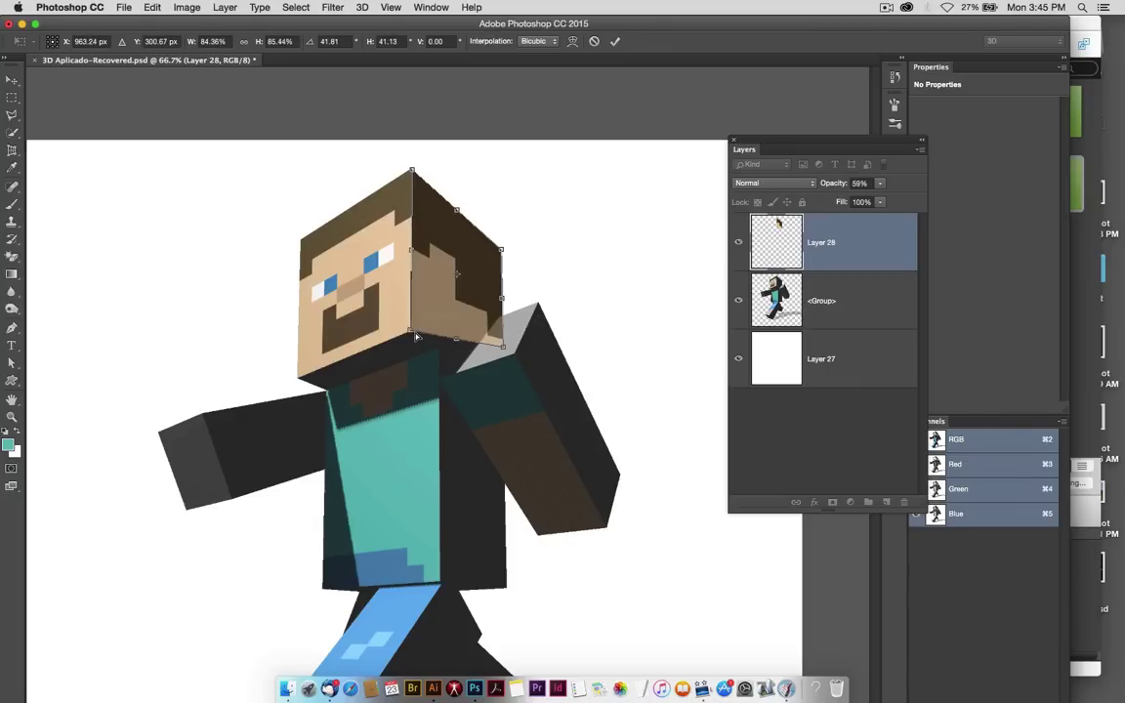
drag(411, 338, 425, 329)
key(Return)
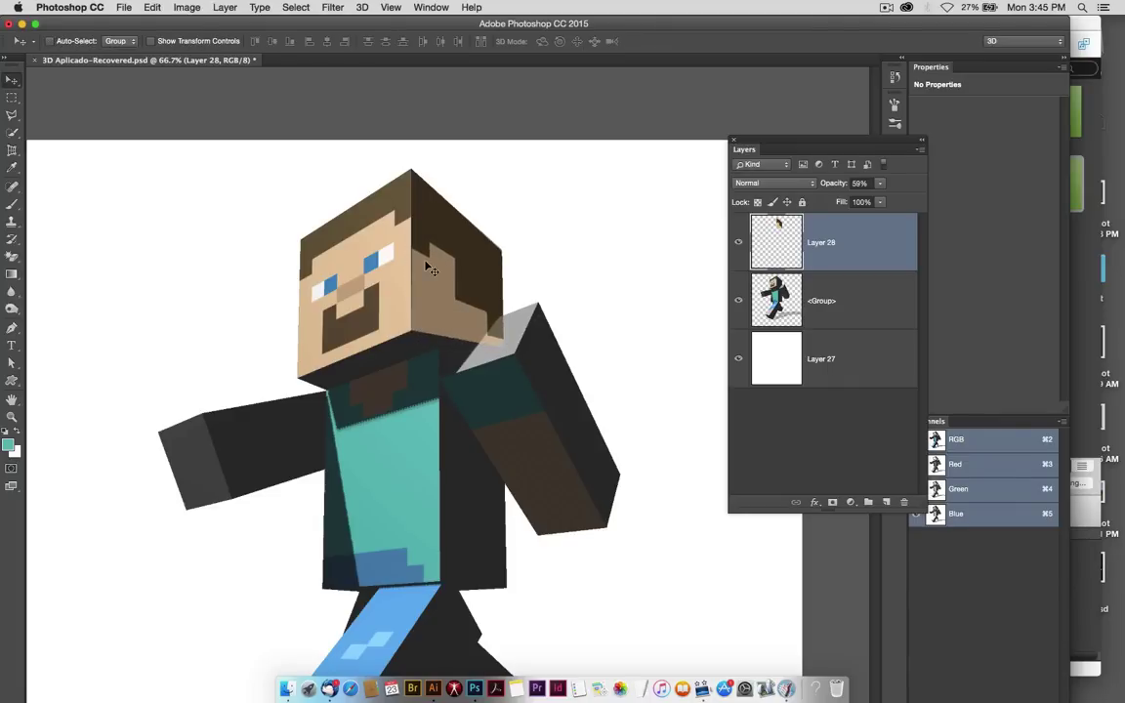
drag(880, 183, 907, 207)
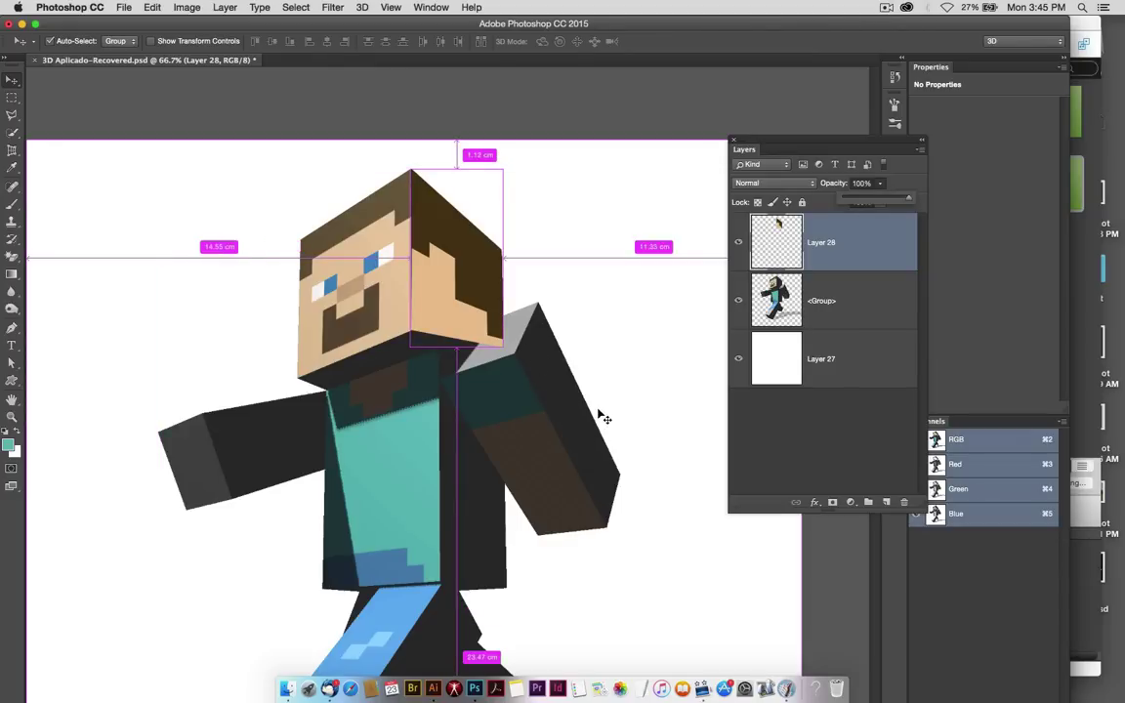
key(super+Tab)
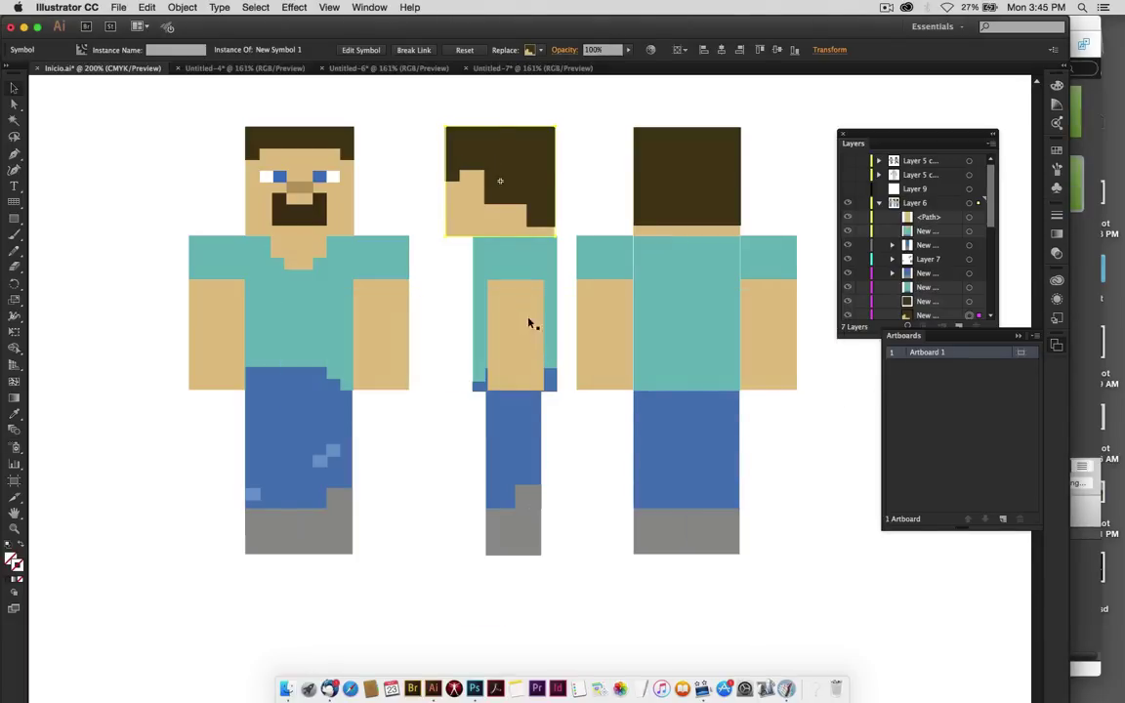
- Select the front view's right arm in Illustrator and return to the Photoshop Steve document
click(405, 317)
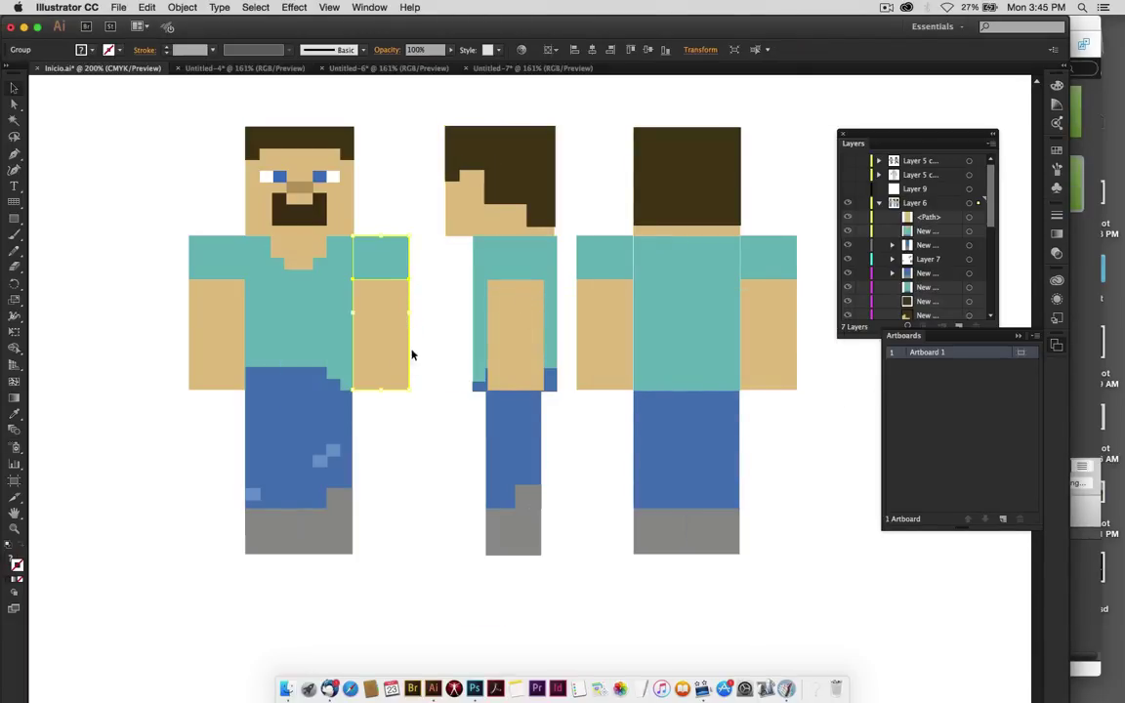
key(super+Tab)
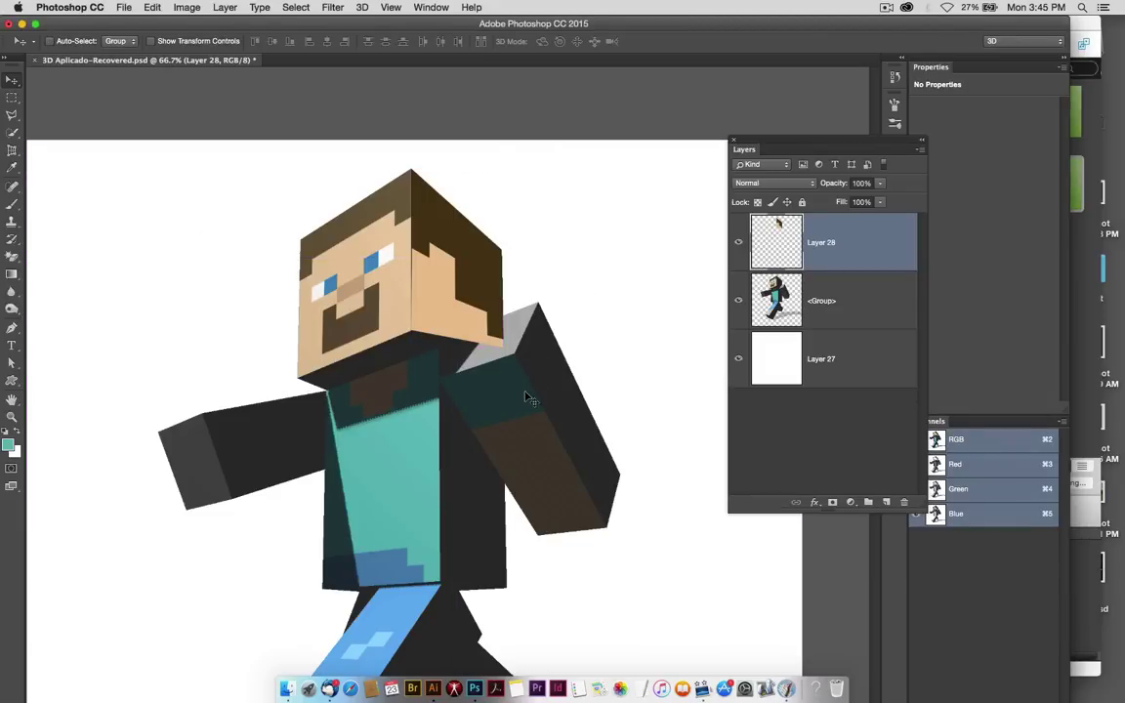
- Paste the arm as pixels into Layer 29, enlarge it, and make it semi-transparent
key(super+v)
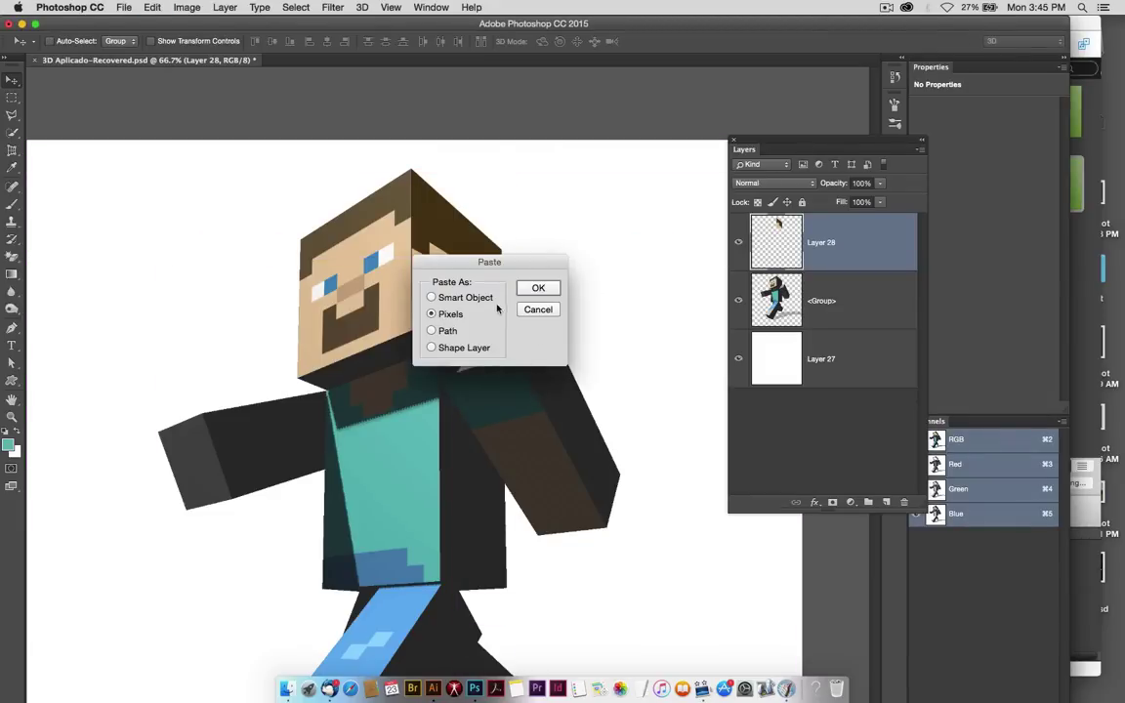
key(Return)
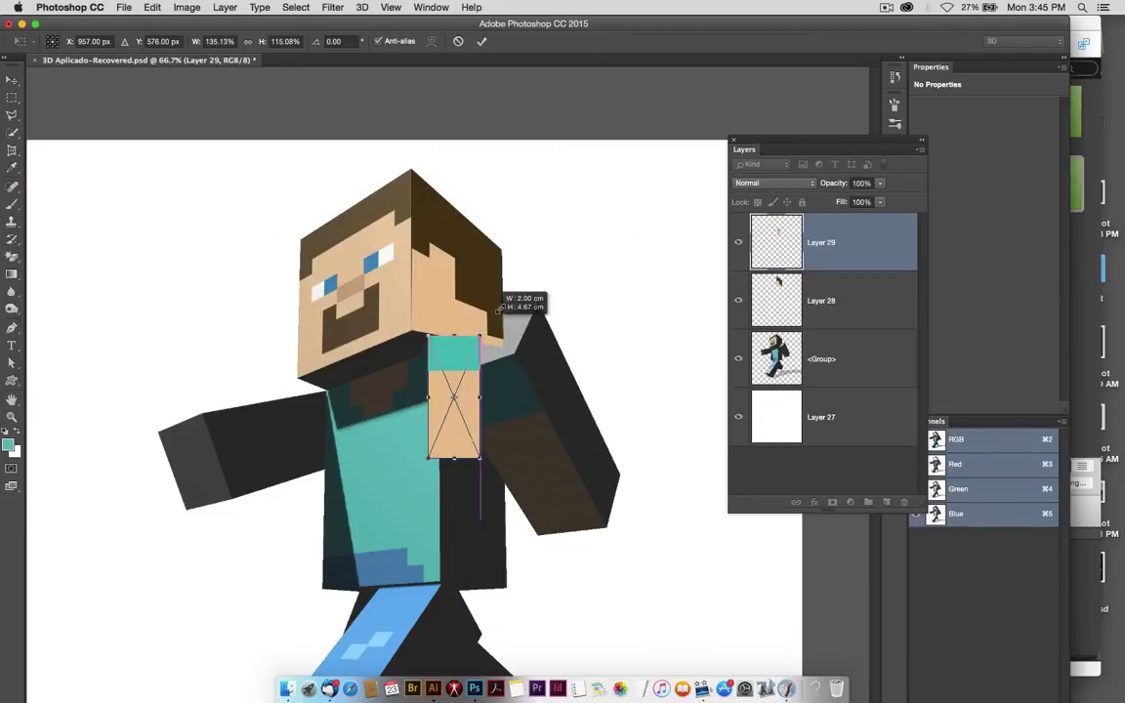
mouse_move(466, 353)
mouse_down()
mouse_move(517, 283)
mouse_move(588, 334)
mouse_up()
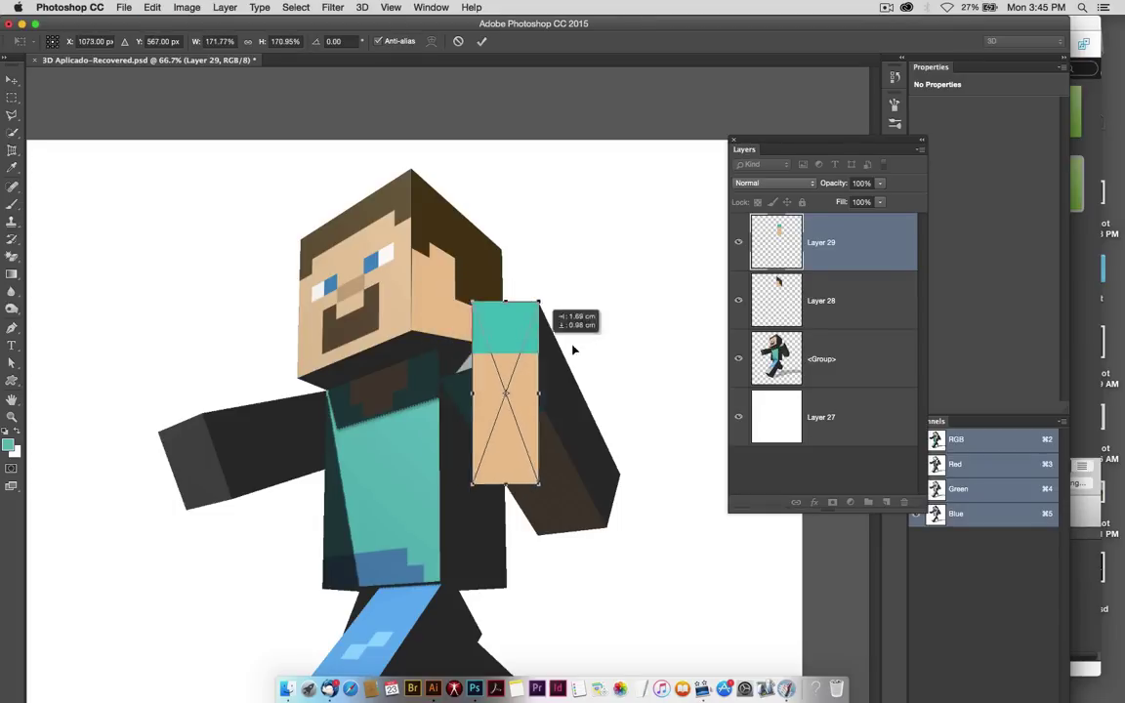
key(Return)
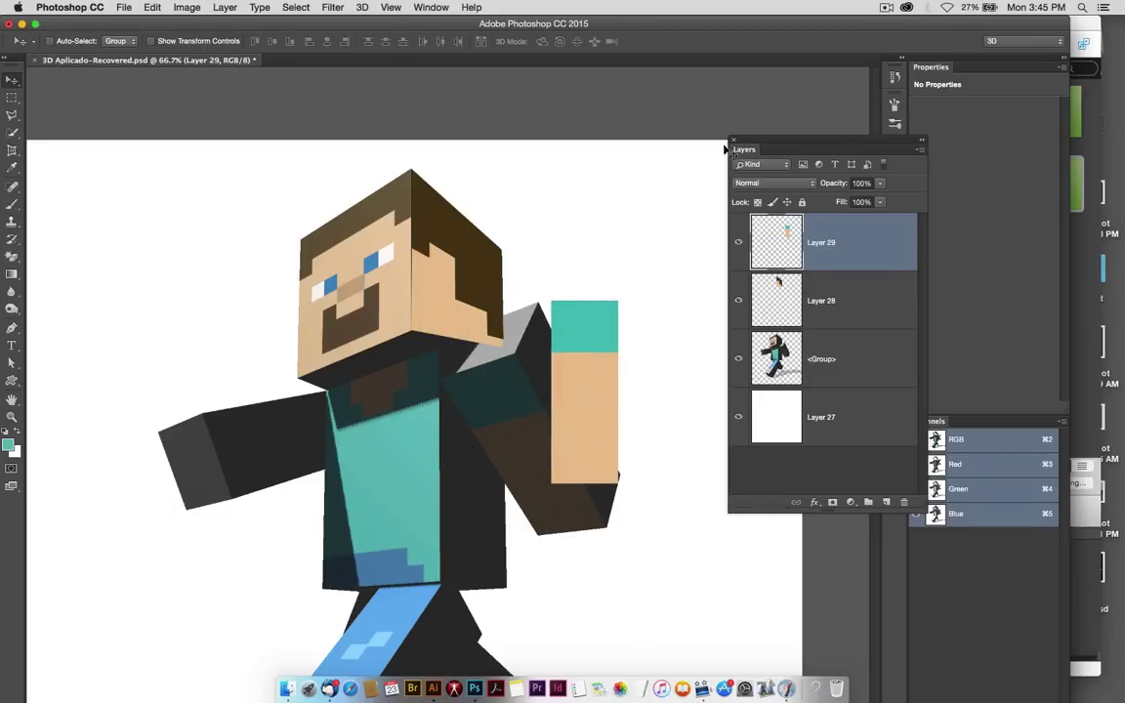
drag(879, 183, 851, 198)
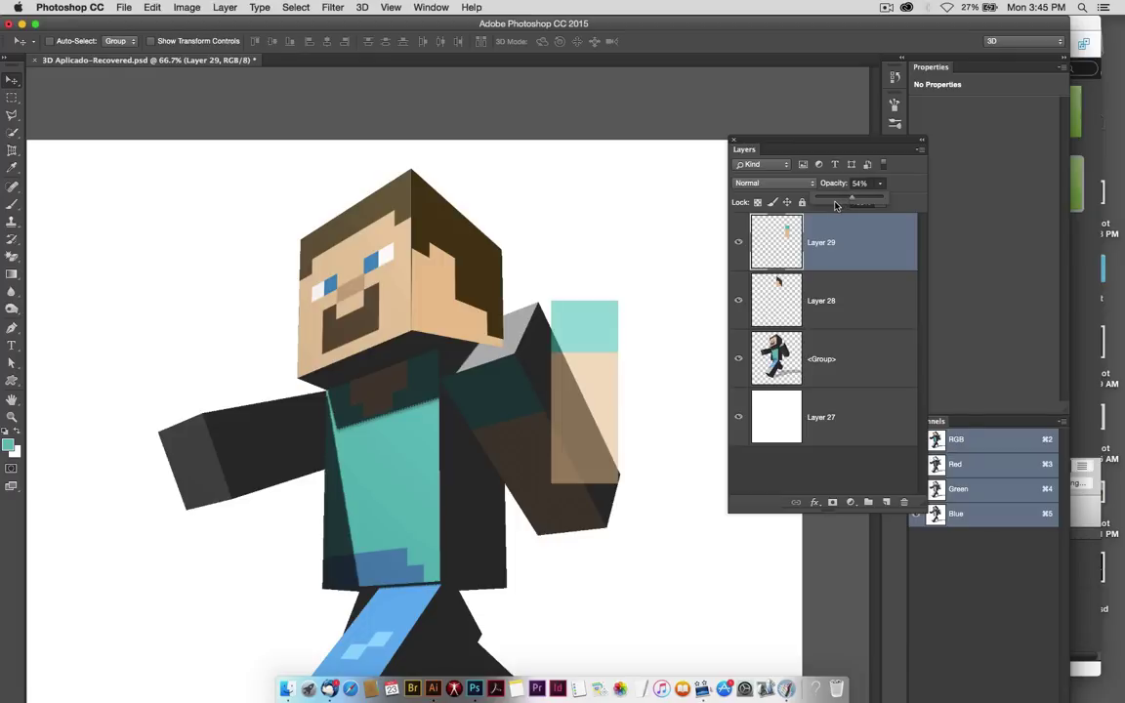
key(ctrl+t)
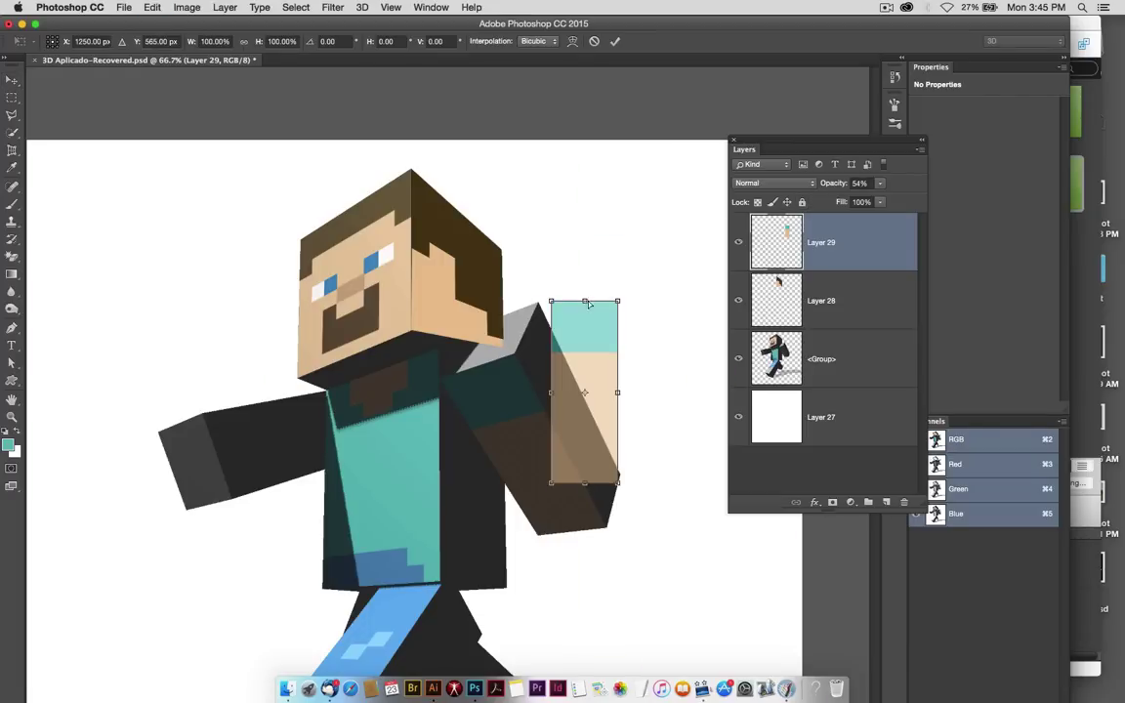
- Distort the arm's corners onto Steve's raised right arm, from shoulder to forearm
drag(553, 303, 508, 303)
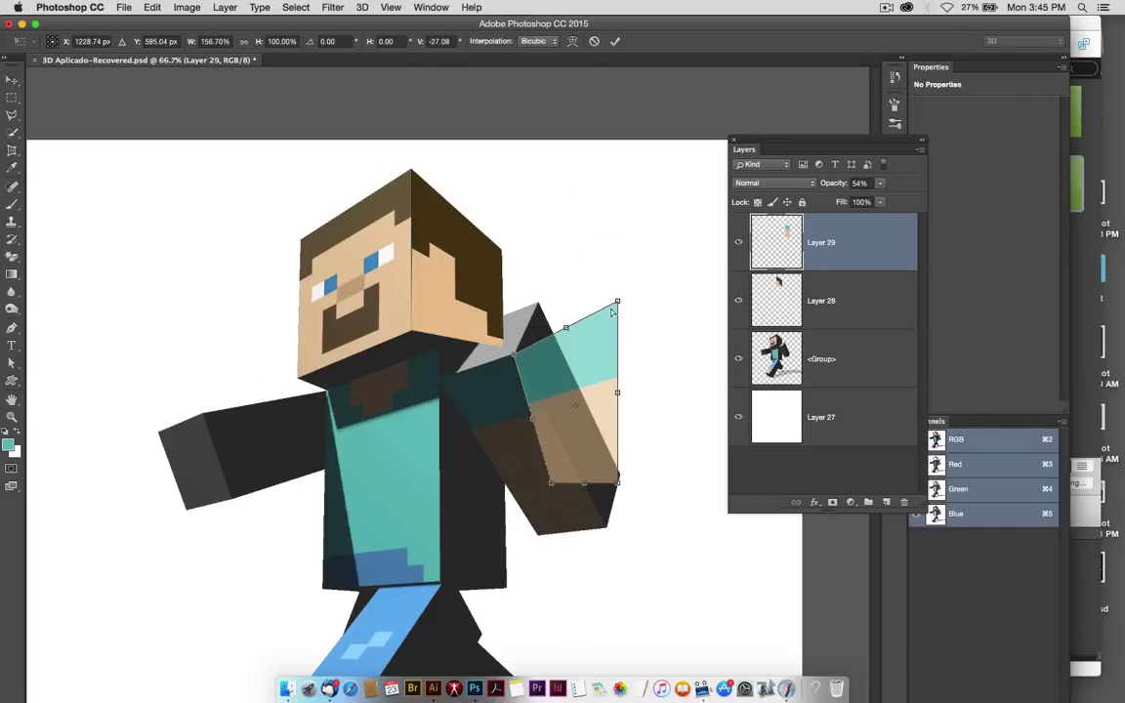
drag(618, 304, 539, 304)
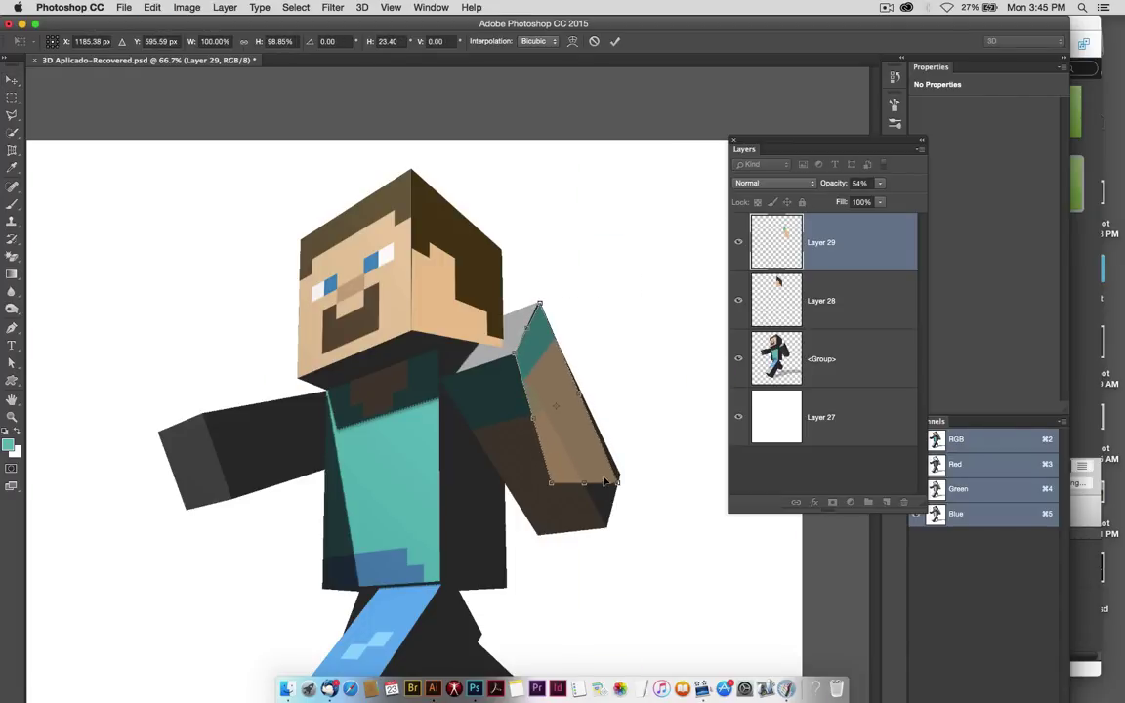
drag(617, 485, 607, 530)
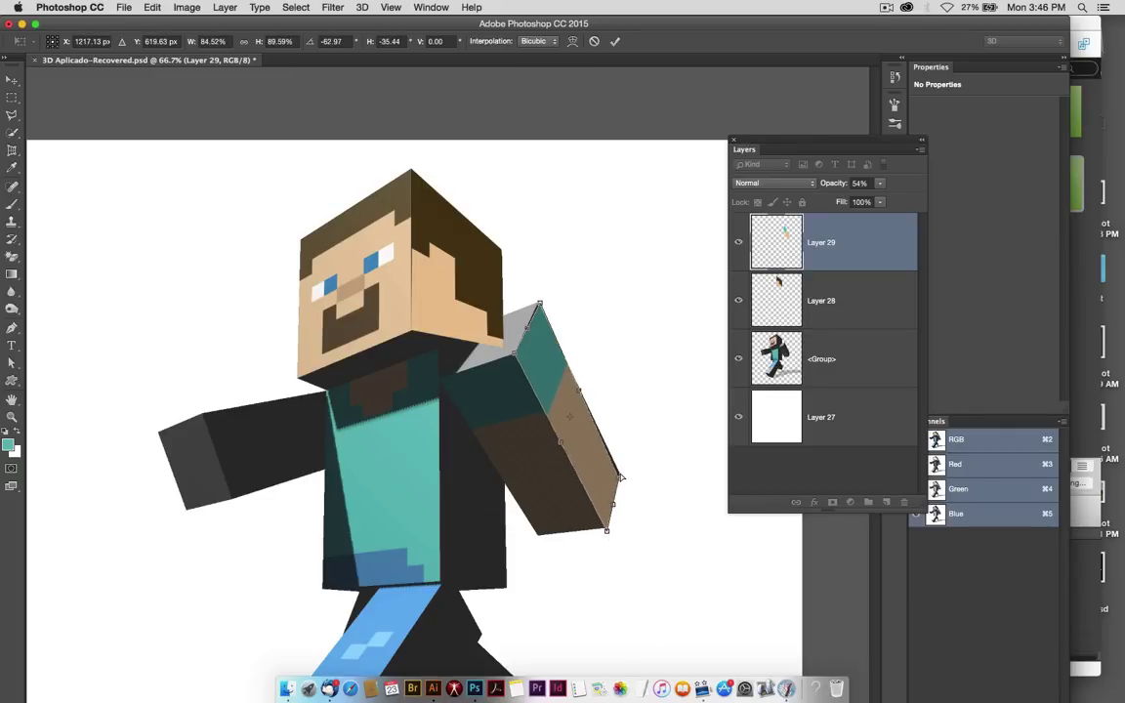
drag(620, 478, 619, 478)
drag(606, 530, 608, 528)
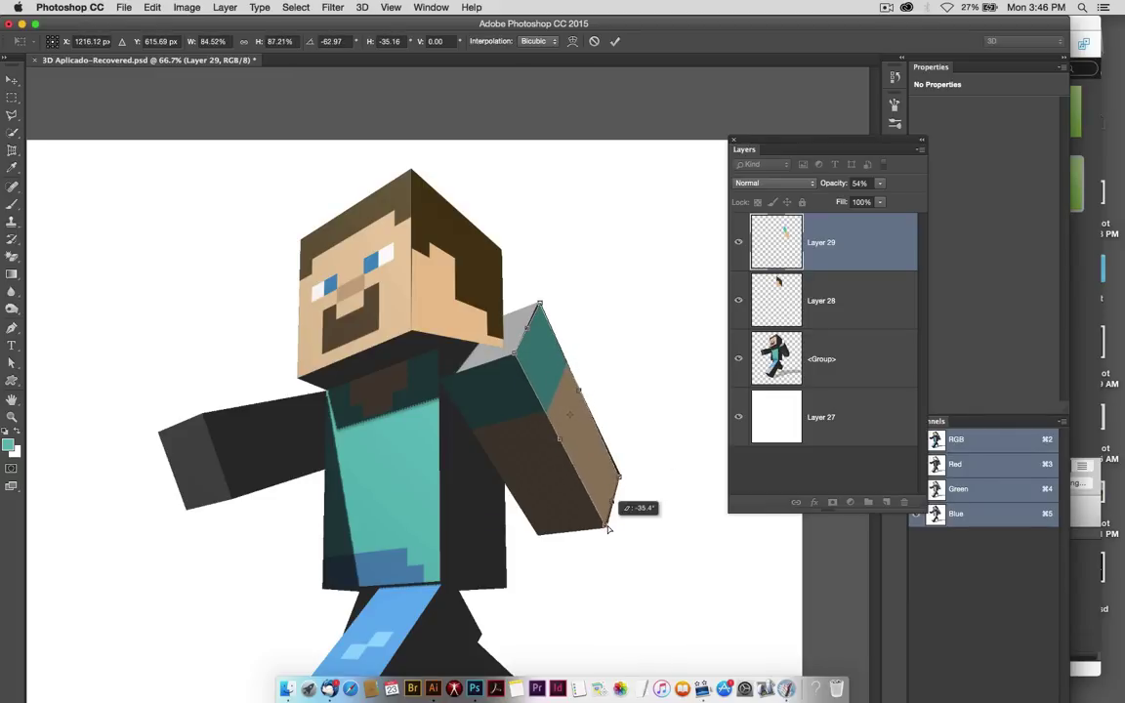
drag(618, 478, 617, 480)
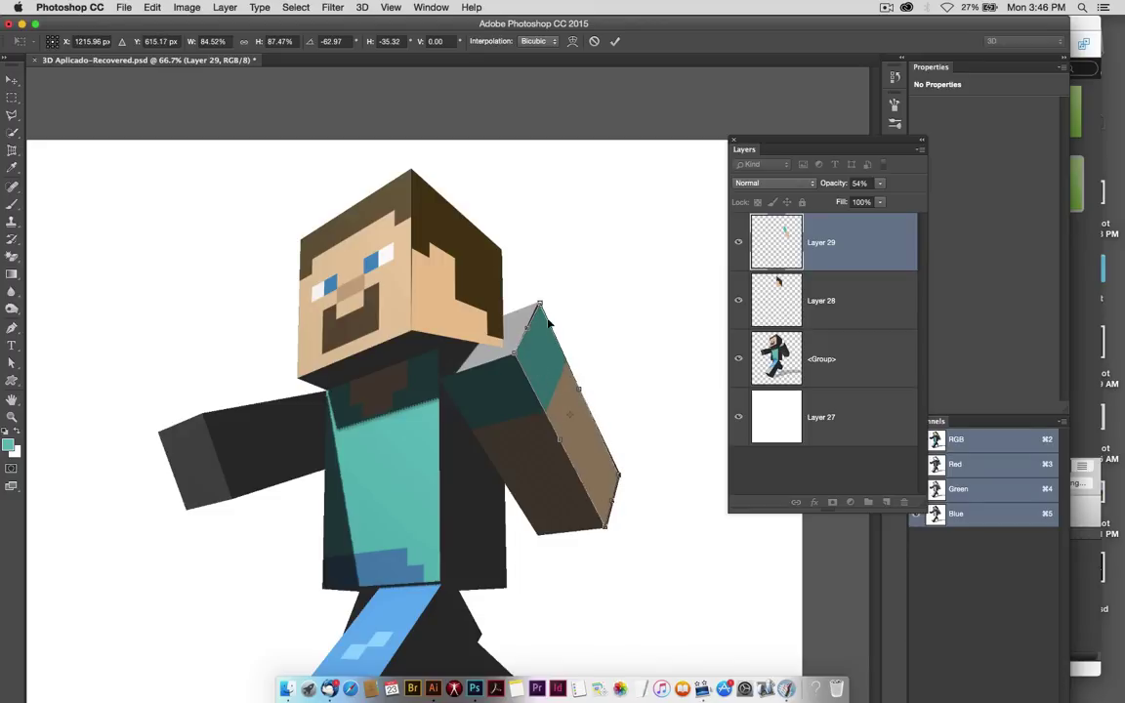
drag(540, 304, 538, 302)
drag(620, 475, 622, 480)
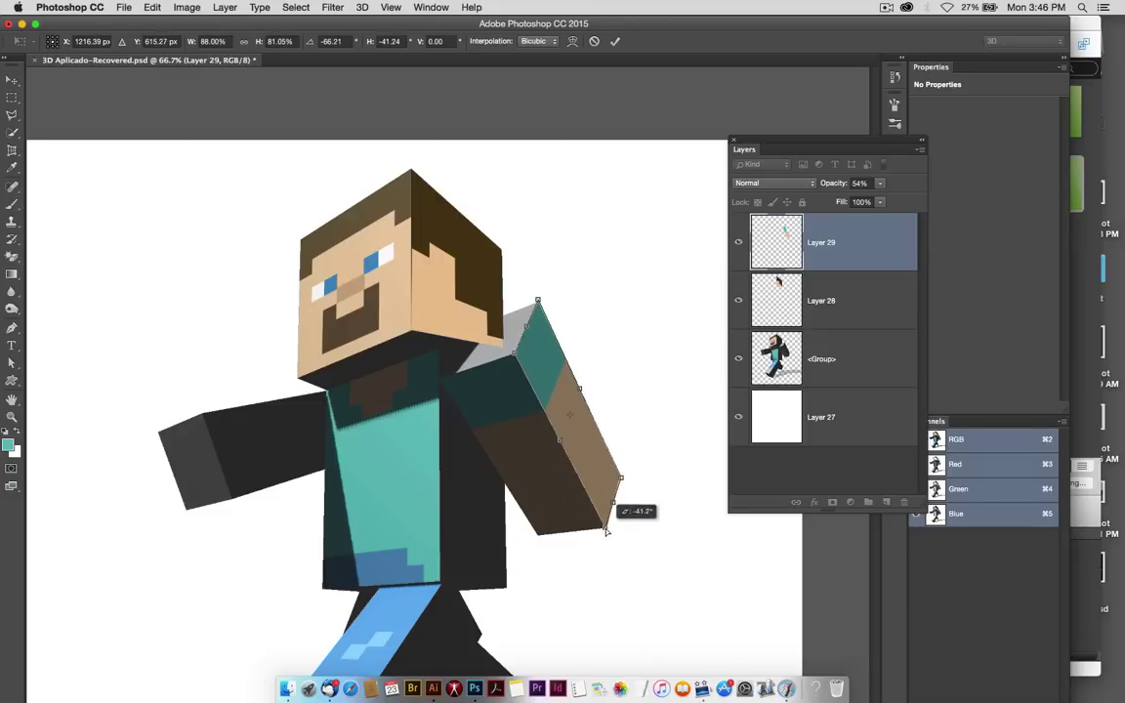
drag(607, 533, 603, 501)
key(Return)
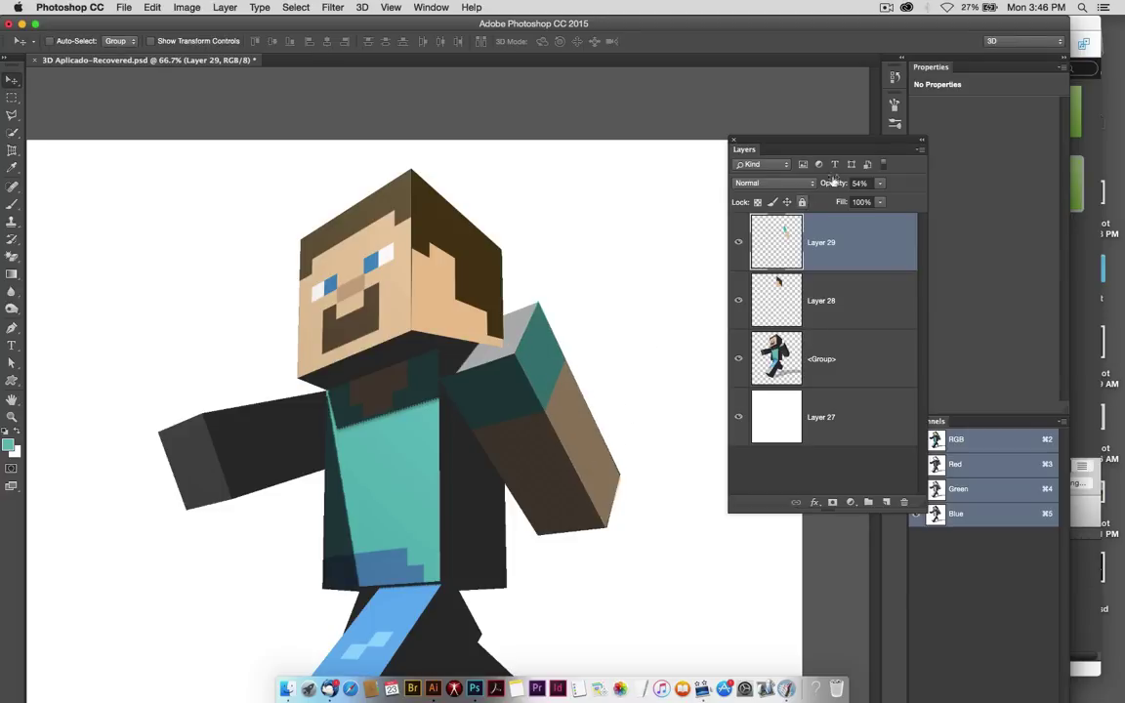
- Raise Layer 29 to 97% opacity and hide Layer 28, keeping it selected
click(878, 201)
drag(906, 199, 909, 199)
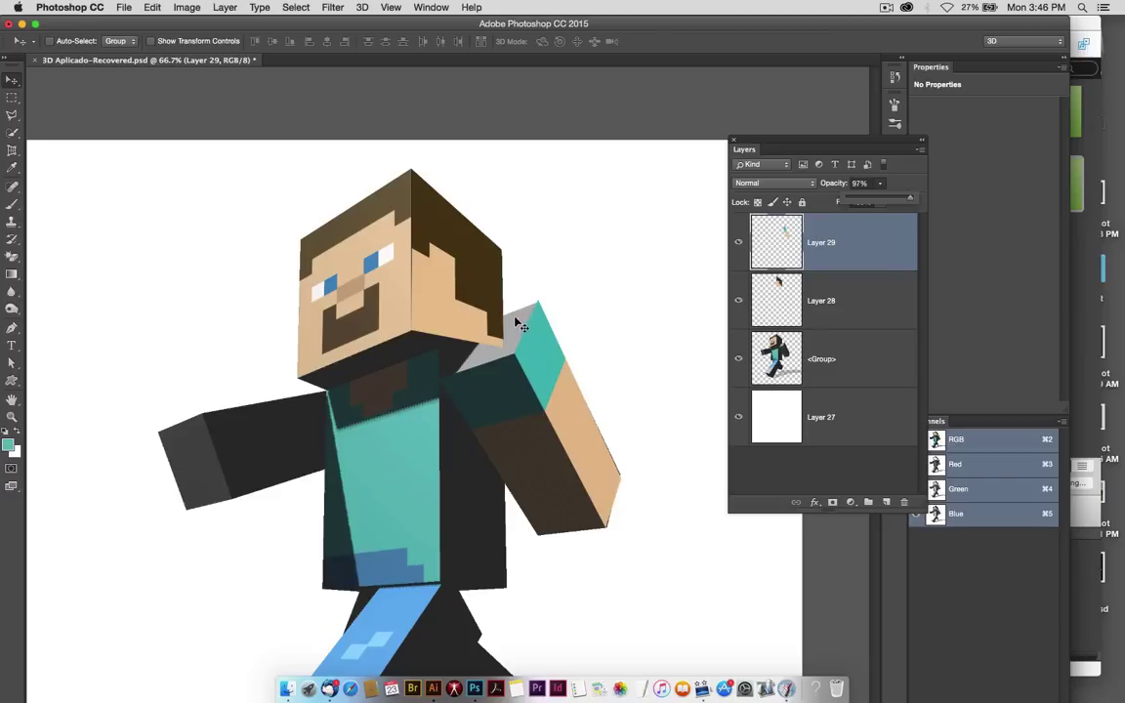
click(738, 300)
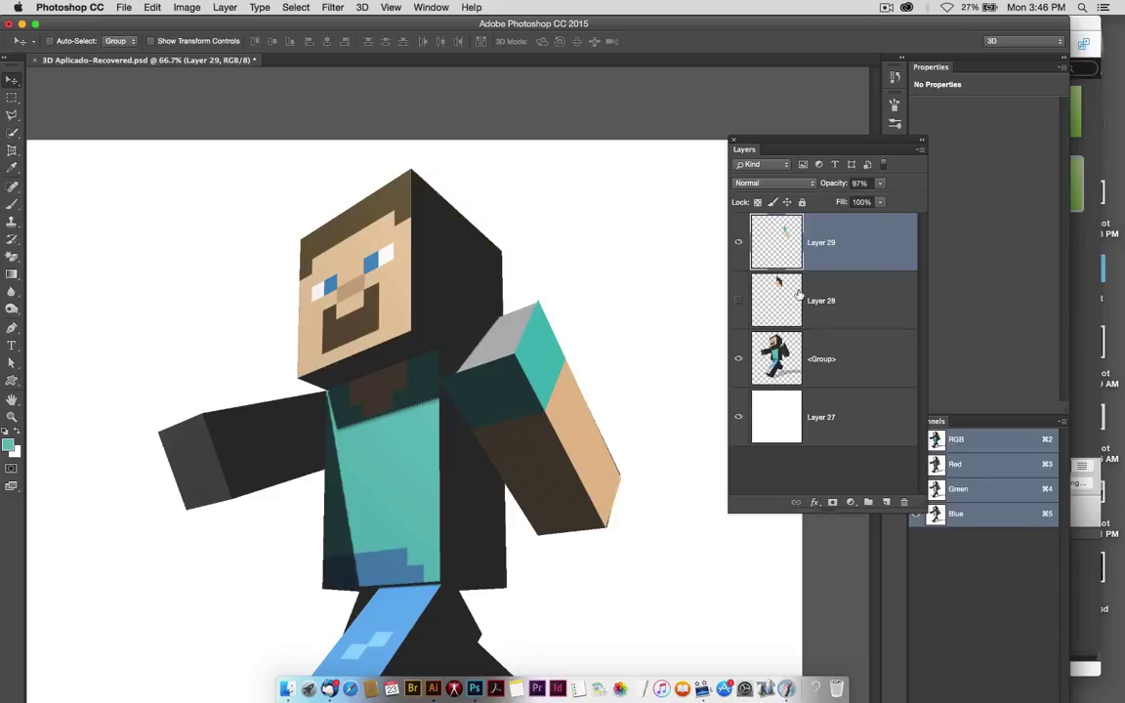
click(823, 290)
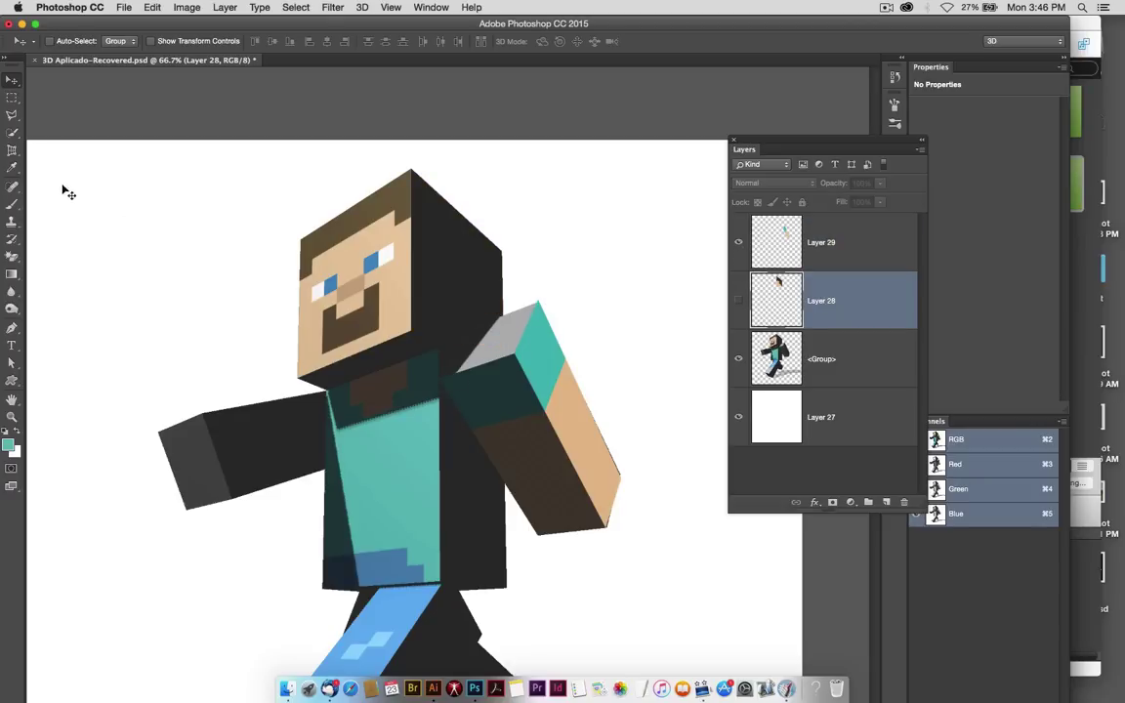
click(12, 116)
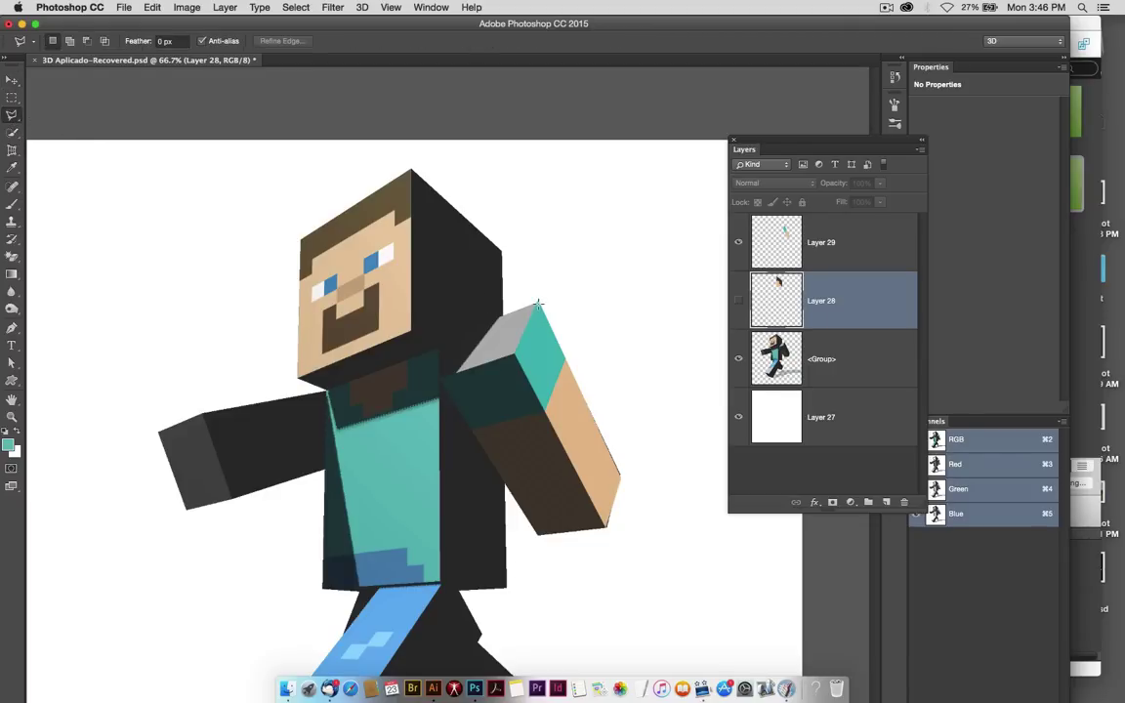
- Outline the grey top of the right shoulder with a Polygonal Lasso selection
click(11, 115)
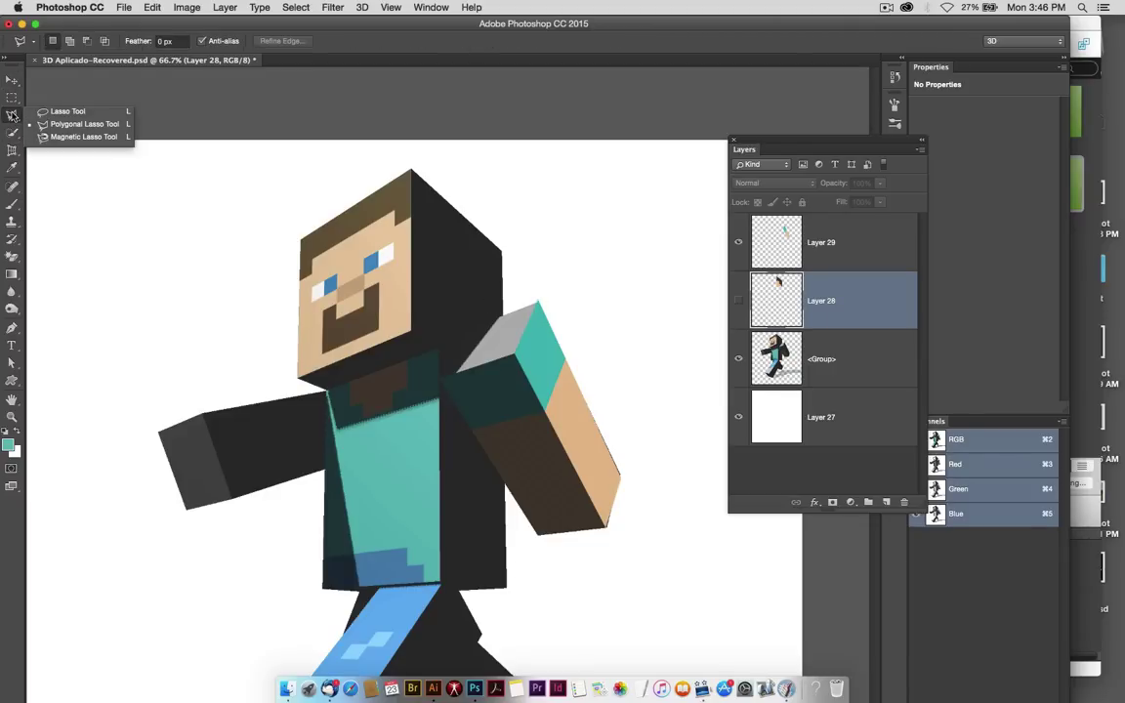
click(84, 124)
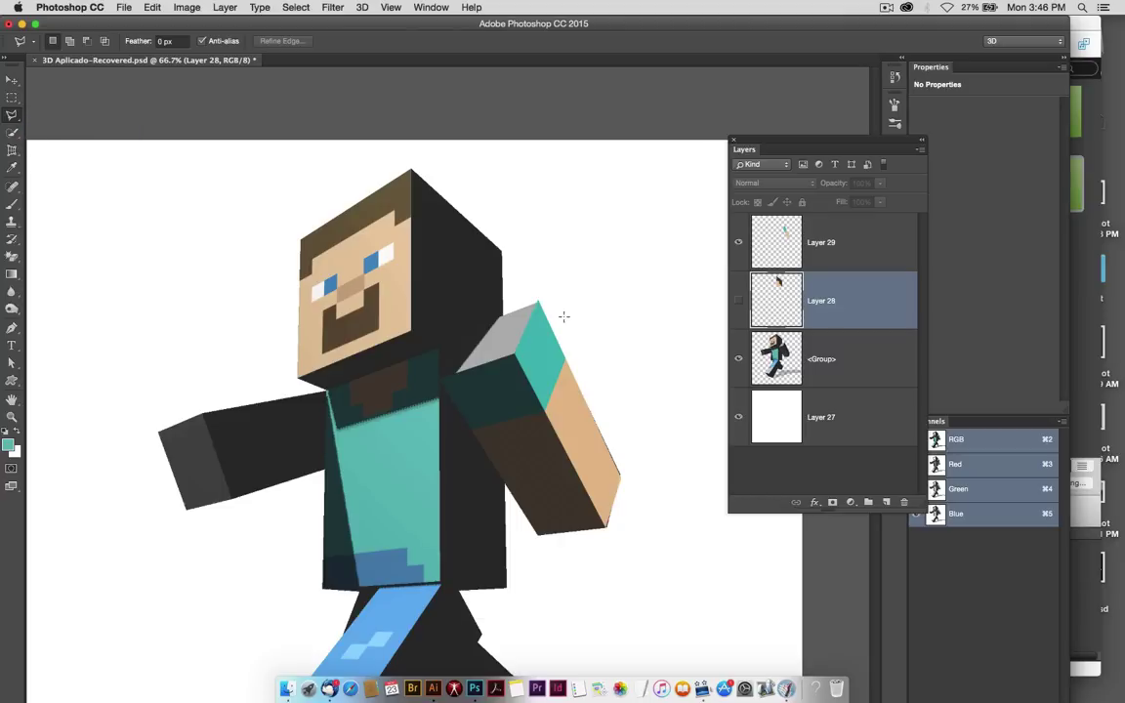
click(472, 322)
click(440, 376)
click(536, 299)
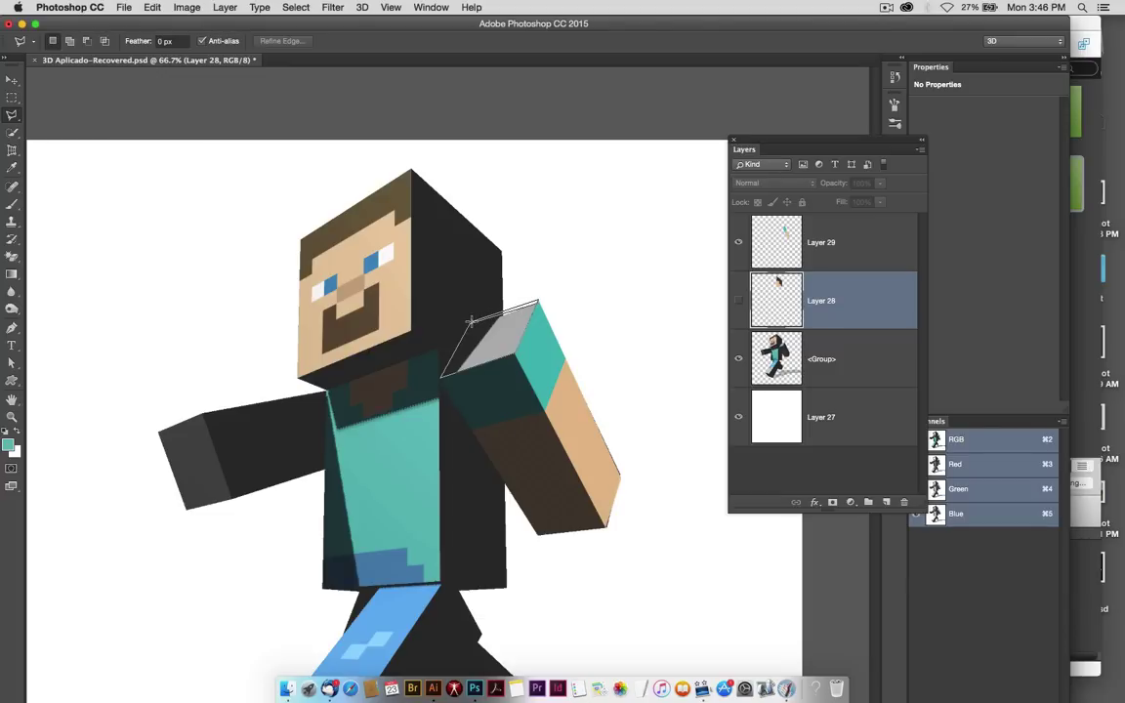
click(470, 321)
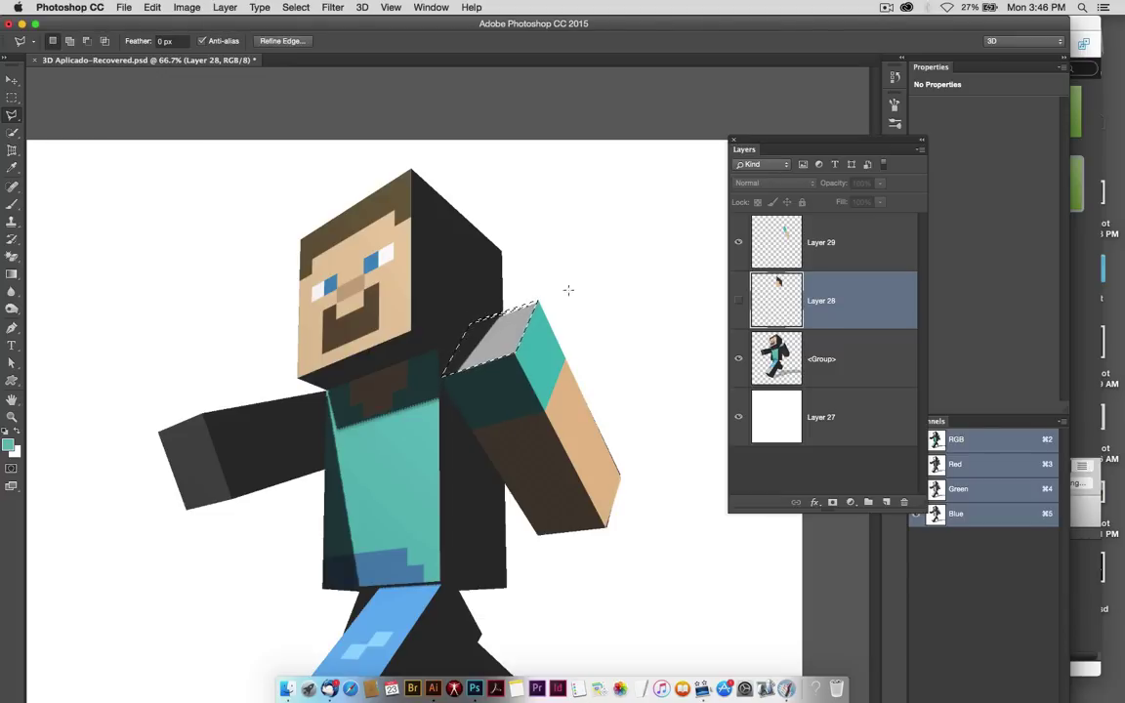
- Show Layer 28 again and add a new empty Layer 30 above it
click(738, 300)
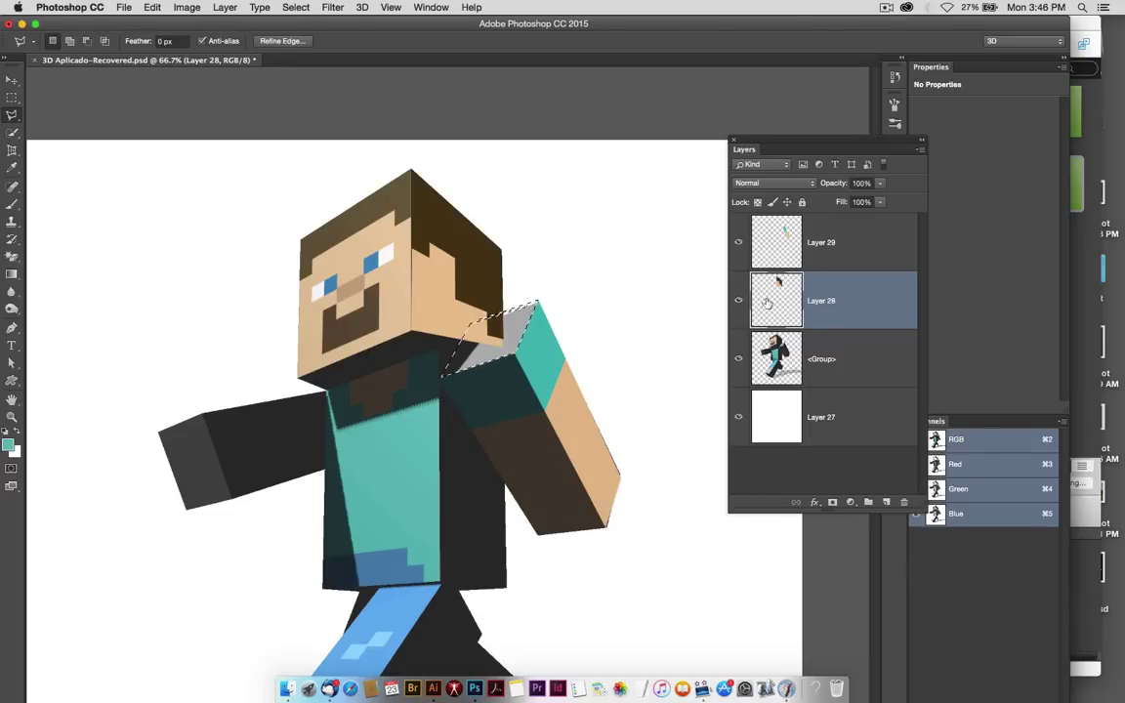
click(886, 502)
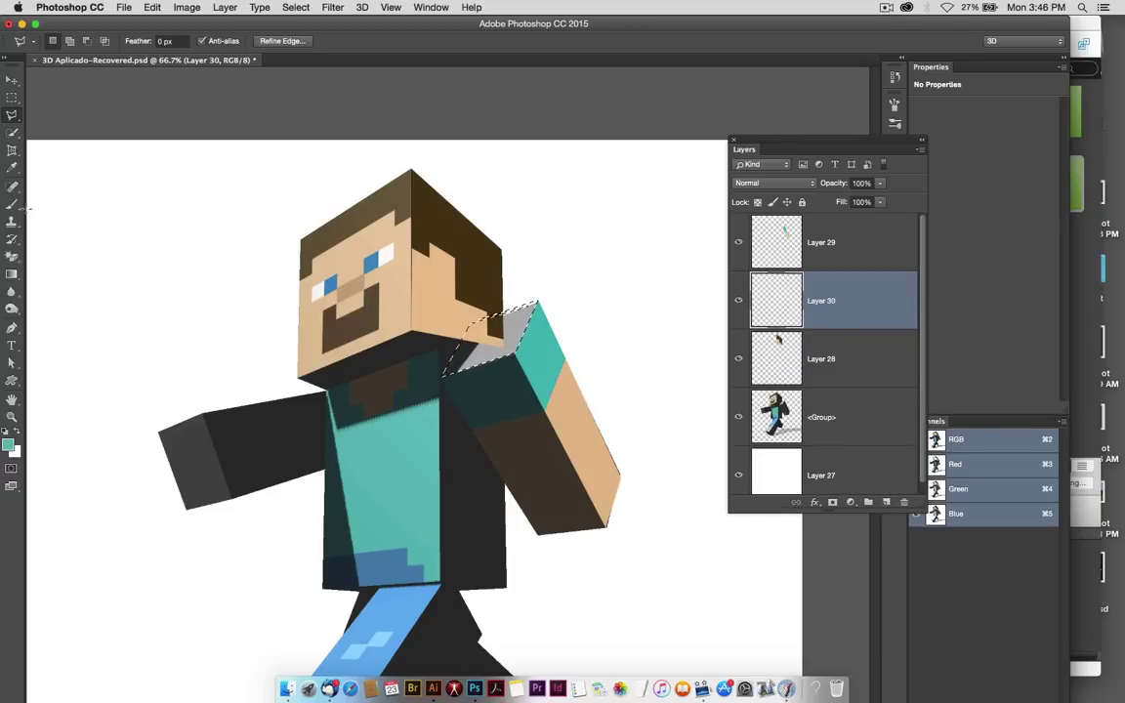
click(12, 169)
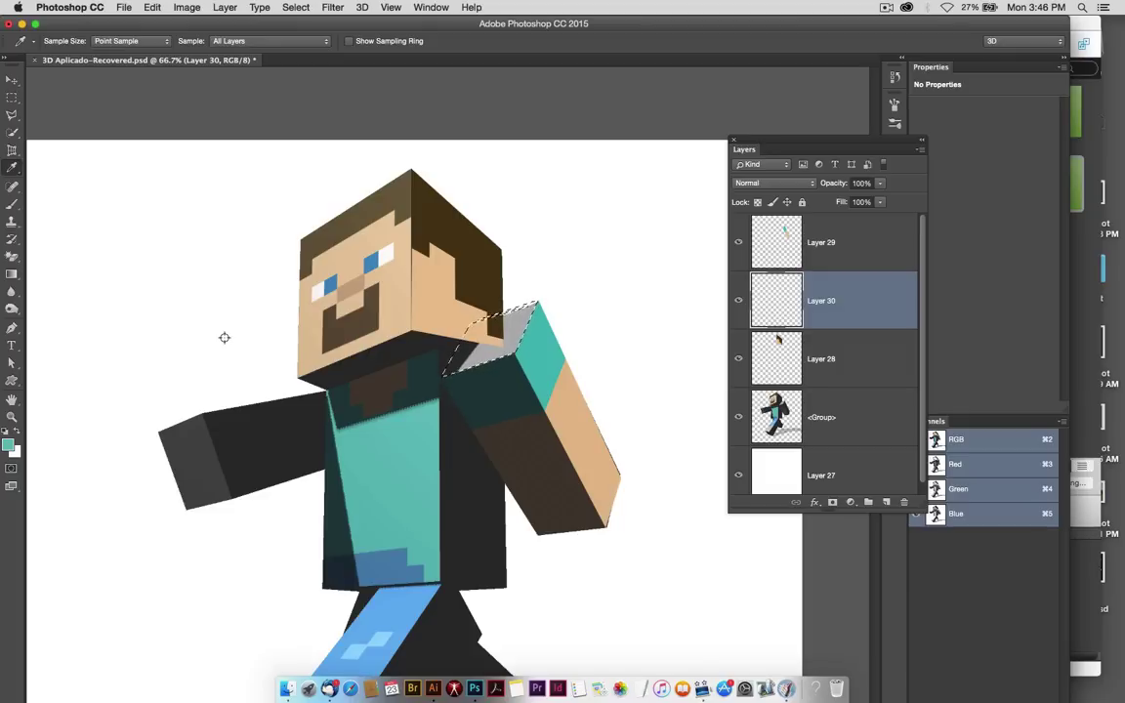
- Fill the shoulder selection with the teal foreground colour, deselect, and zoom out
key(alt+BackSpace)
key(super+d)
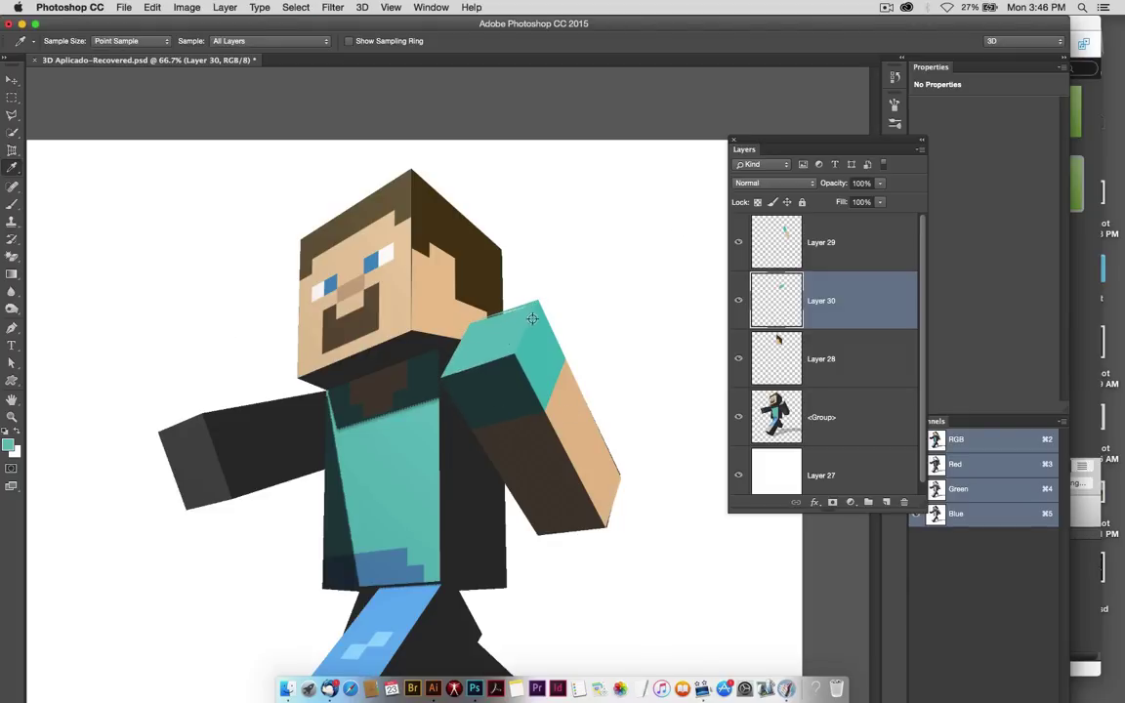
key(super+minus)
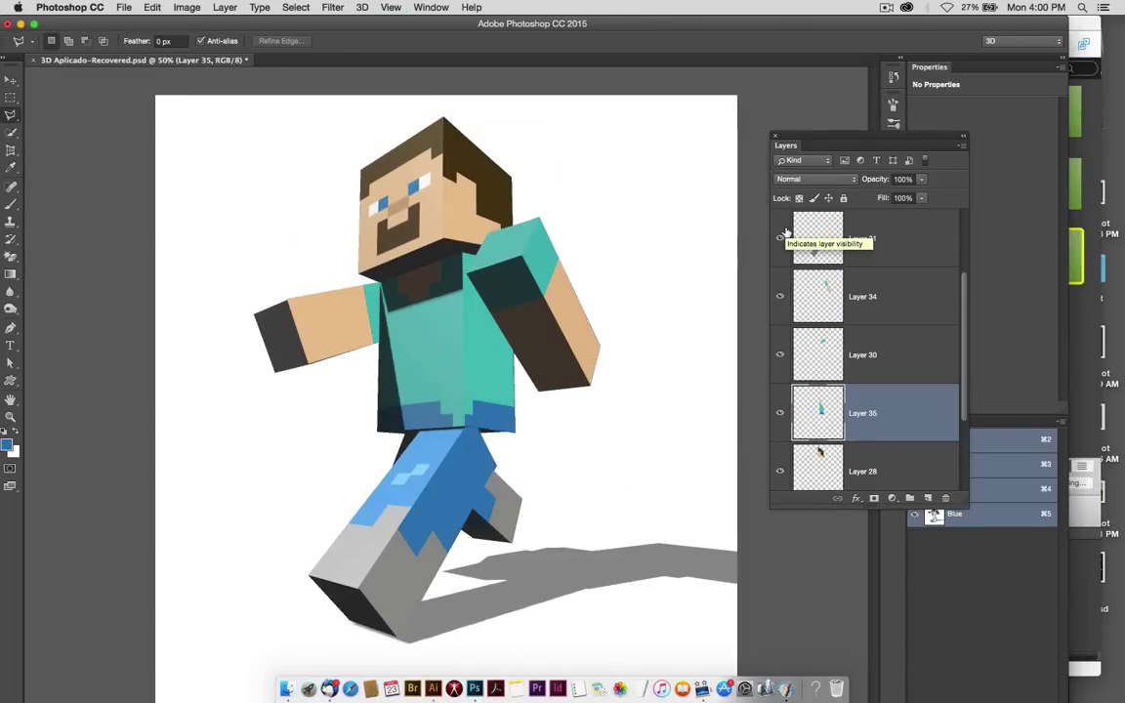
- Zoom in on Steve's body and lower Layer 34's opacity
click(9, 79)
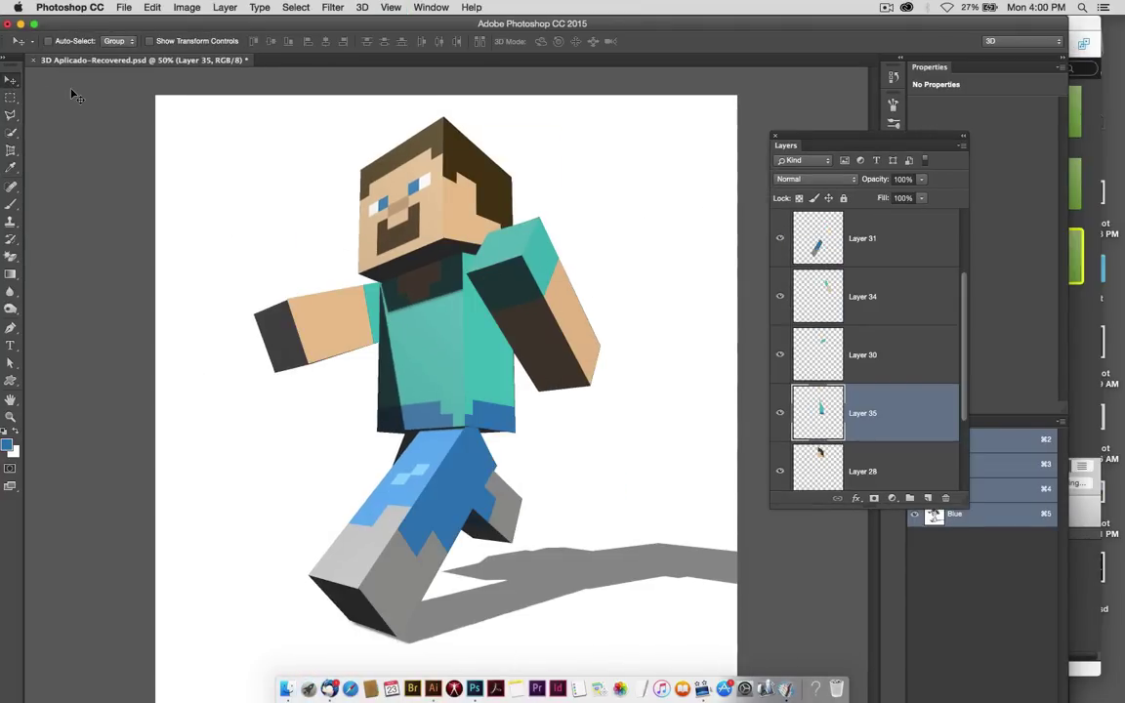
key(super+plus)
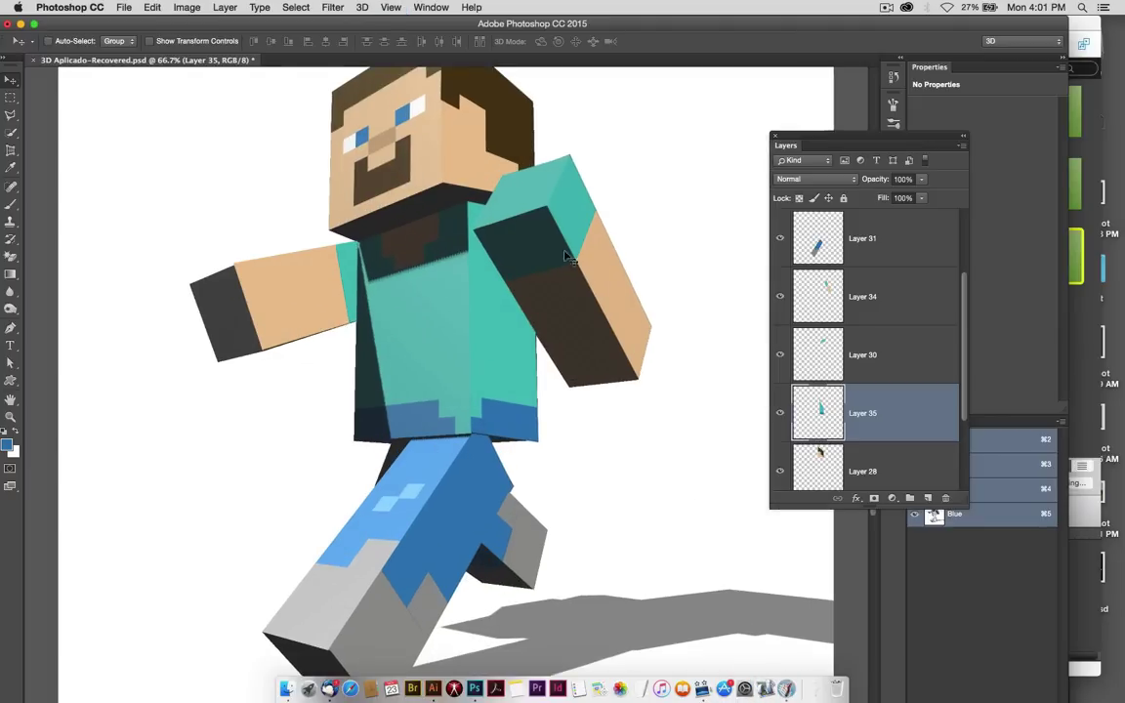
drag(545, 412, 564, 351)
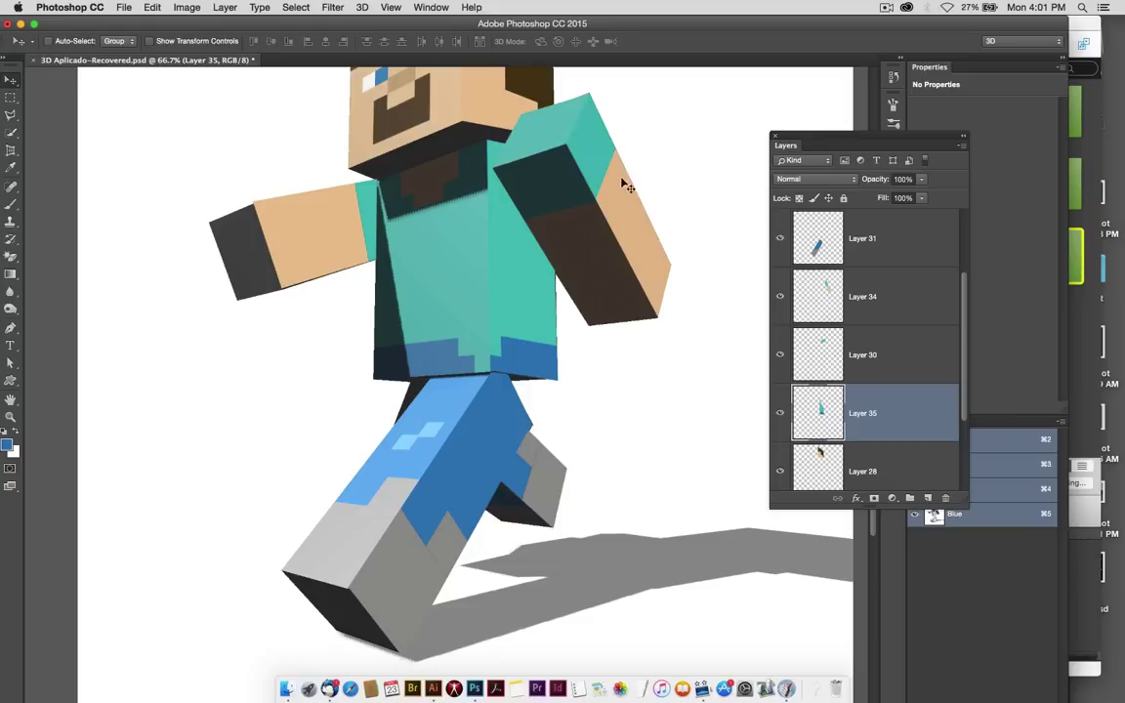
scroll(633, 155, up, 3)
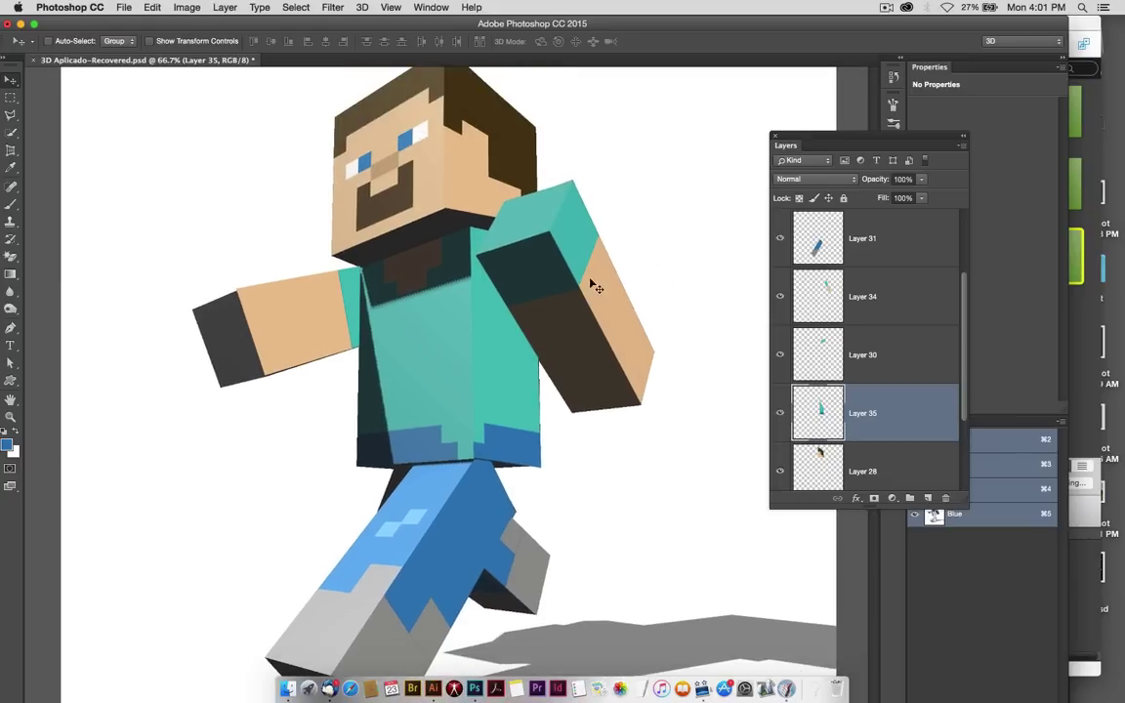
scroll(622, 308, down, 1)
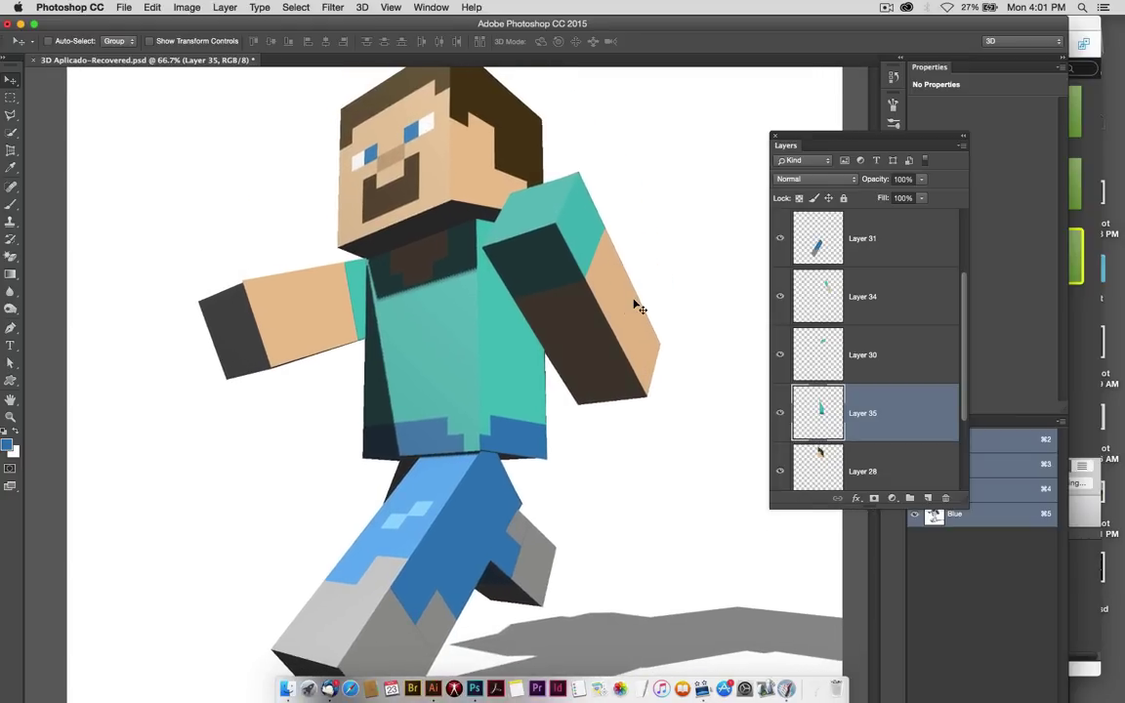
click(780, 297)
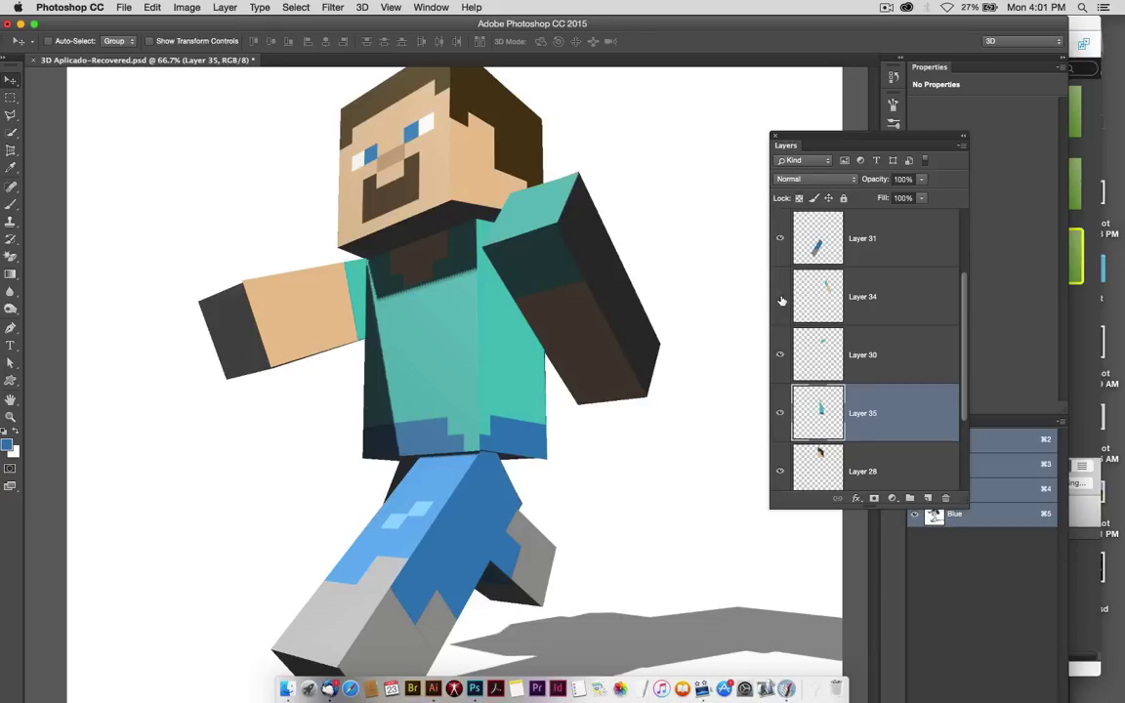
click(869, 301)
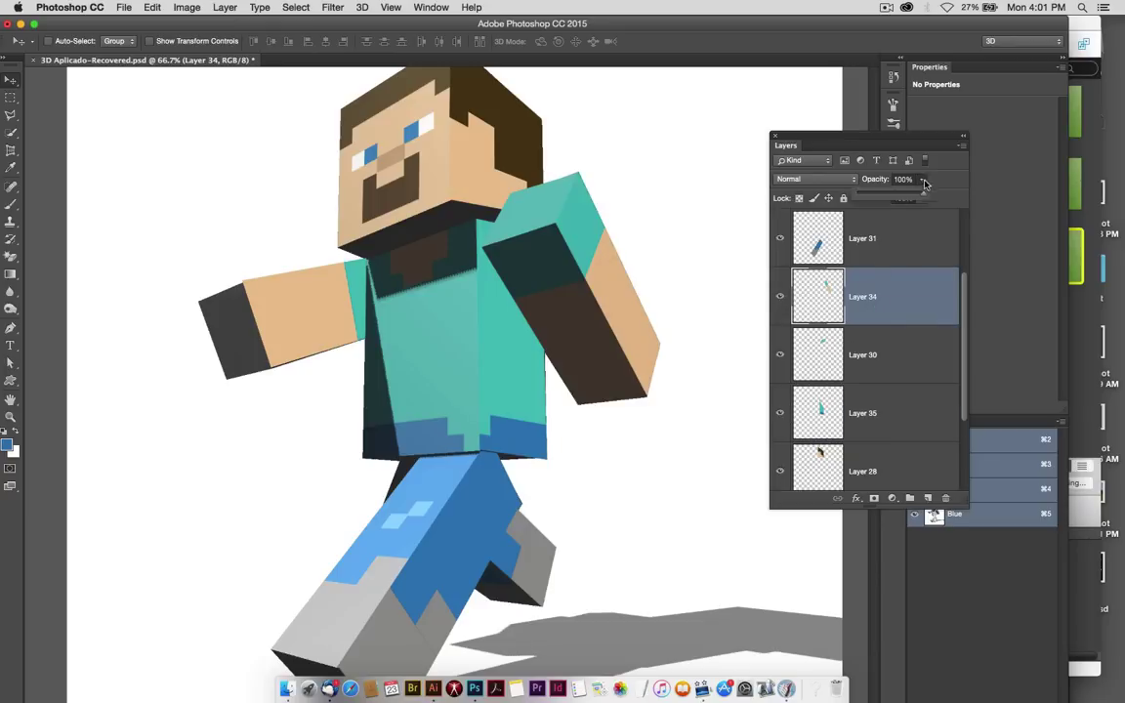
drag(920, 179, 893, 199)
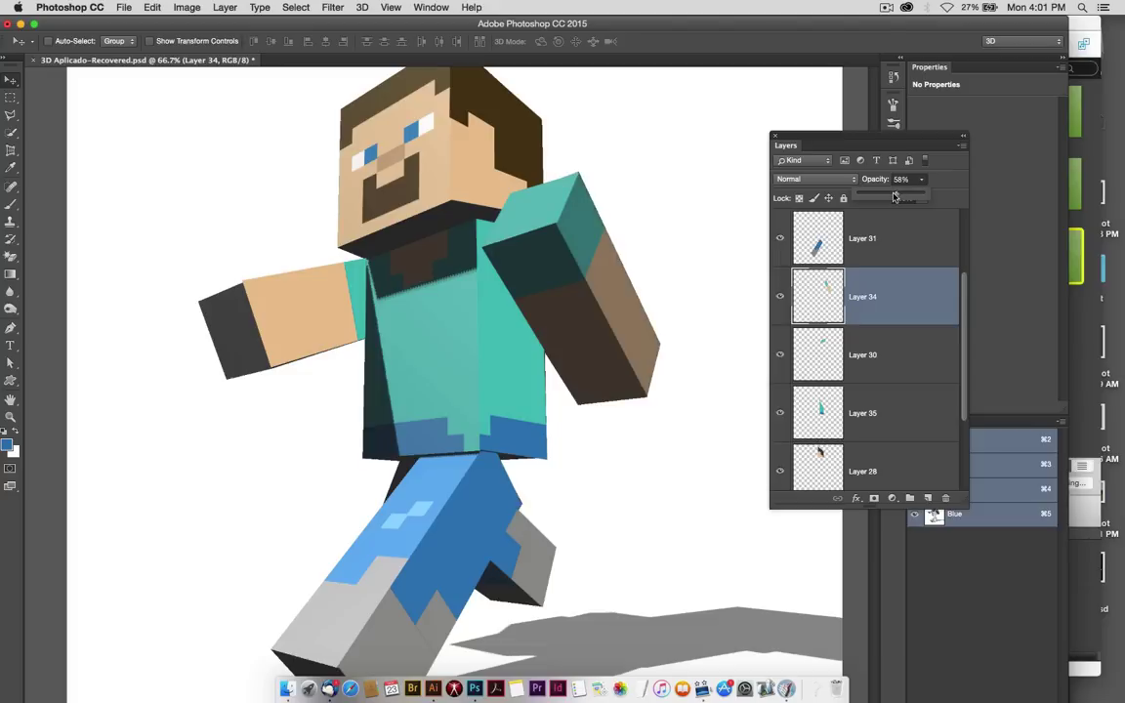
- Set Layer 31 to about 55% opacity and add a new Layer 32 at 36%
key(alt+bracketright)
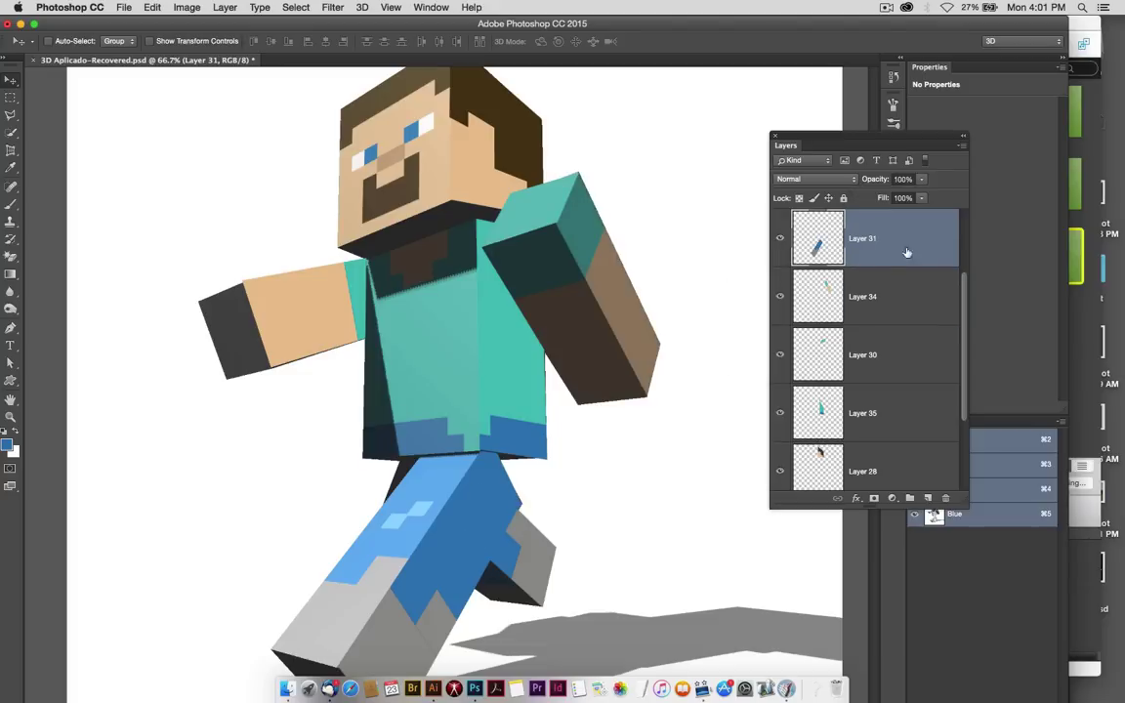
click(920, 179)
drag(920, 195, 896, 198)
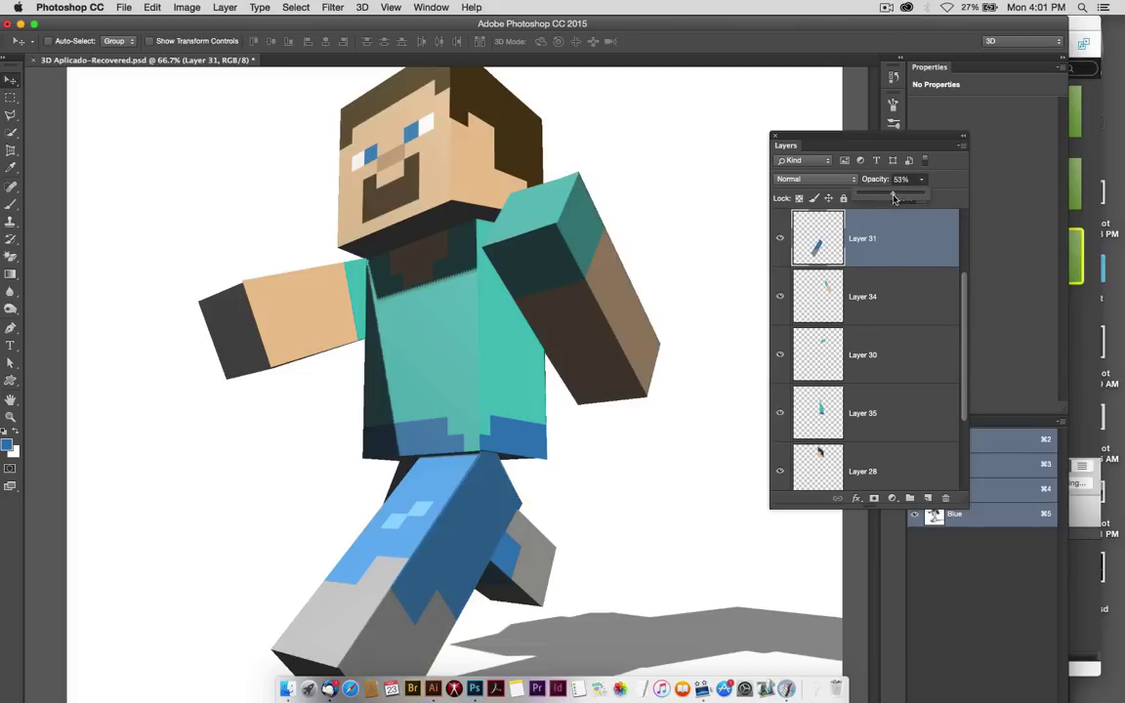
key(ctrl+shift+alt+n)
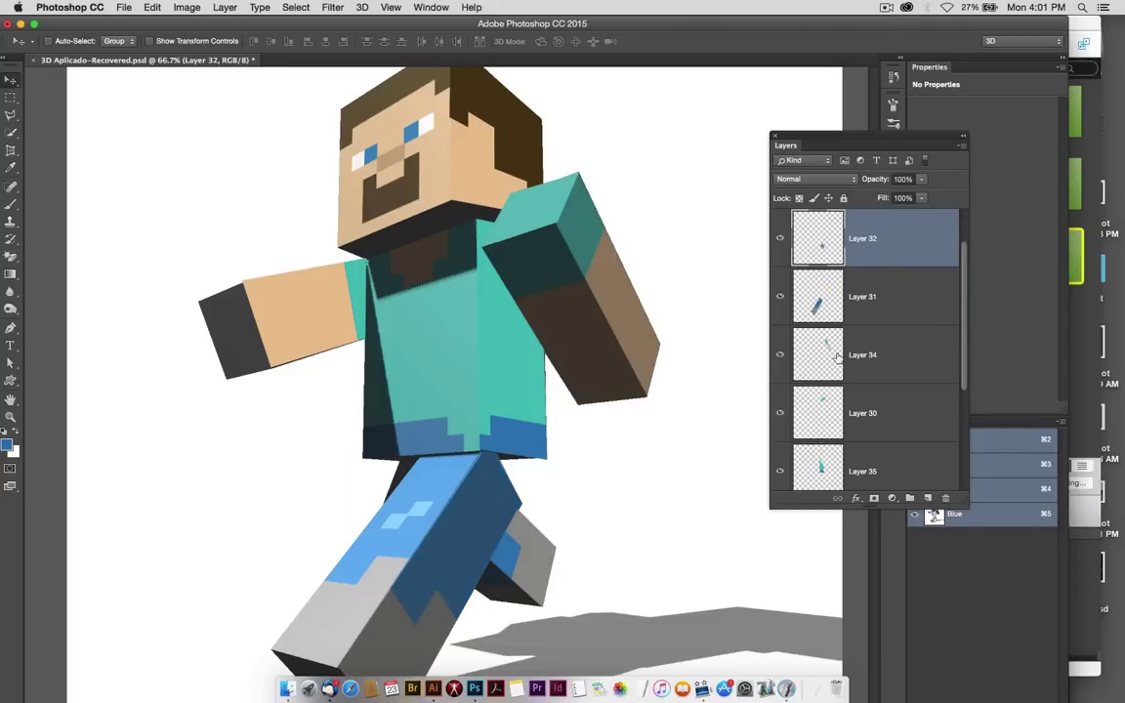
click(920, 178)
drag(920, 195, 885, 197)
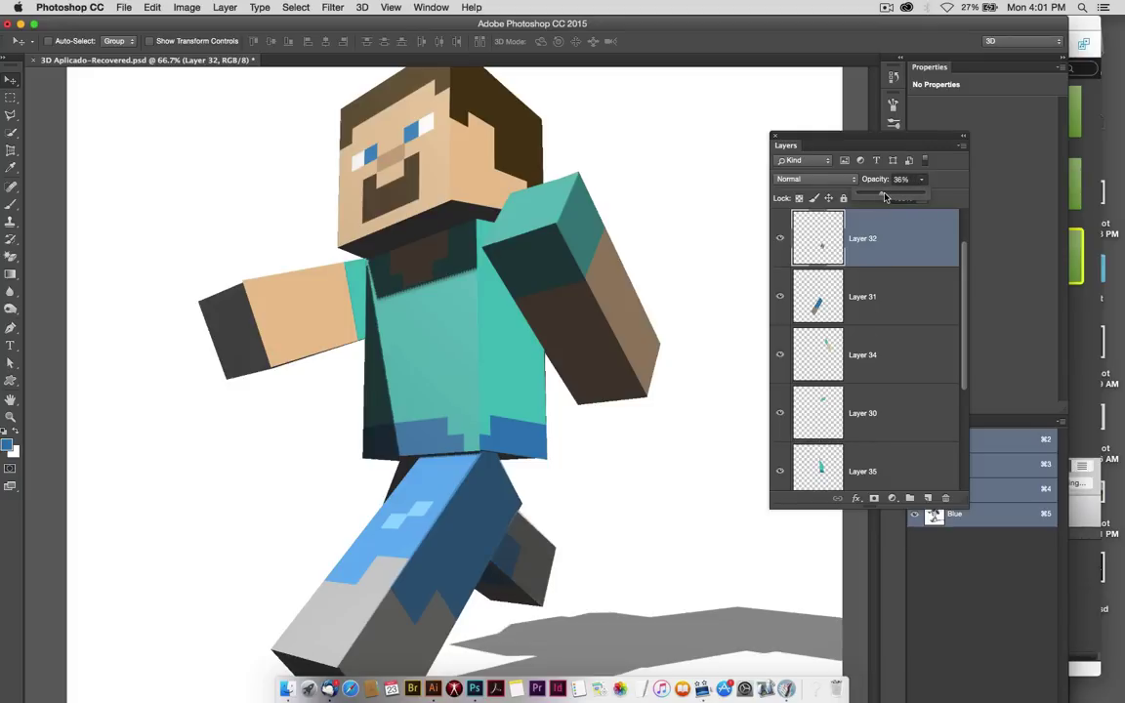
- Select Layer 30 and hide its teal shoulder top
scroll(617, 463, down, 3)
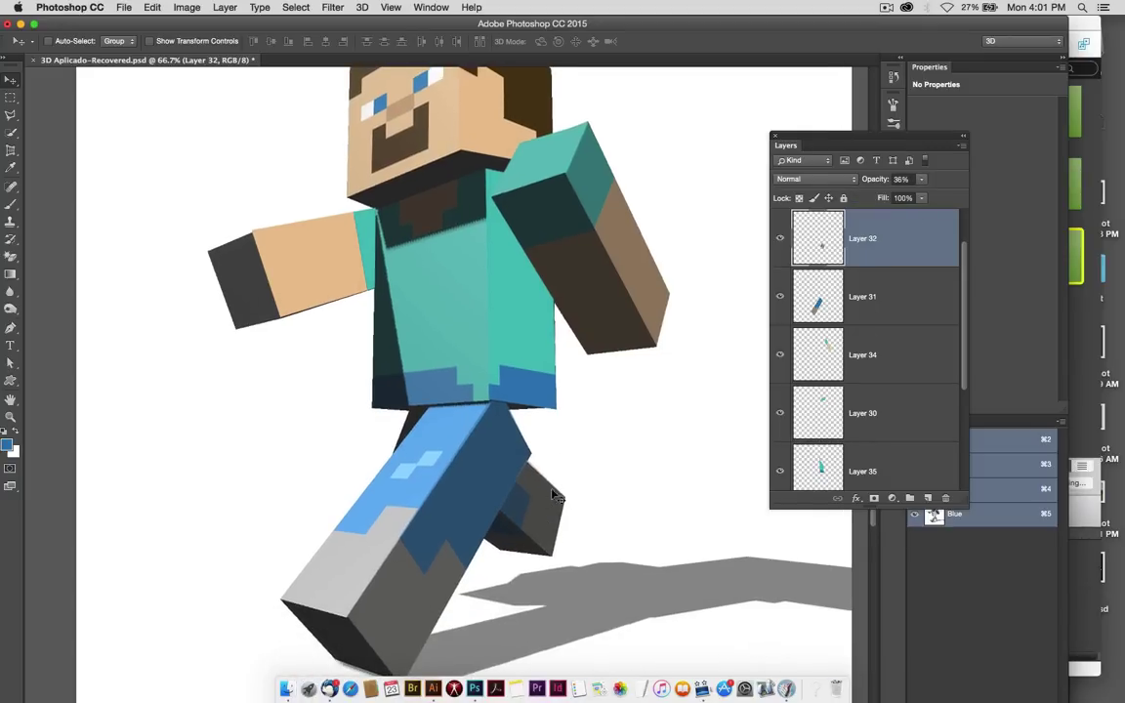
scroll(666, 391, up, 3)
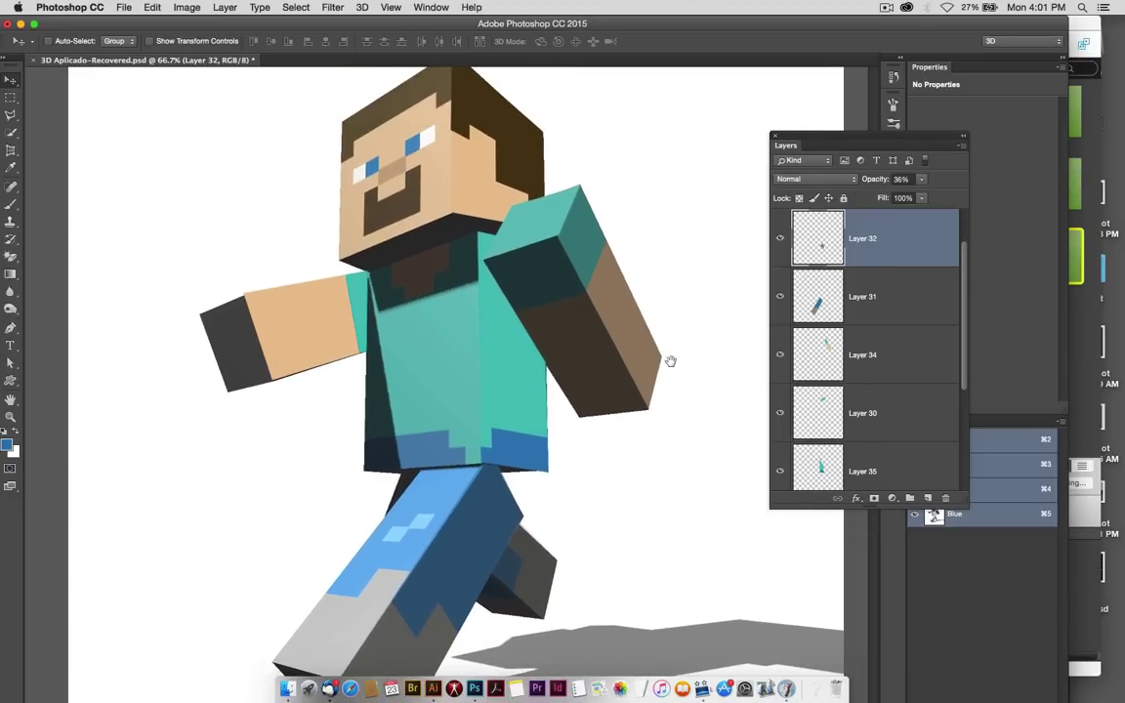
click(540, 234)
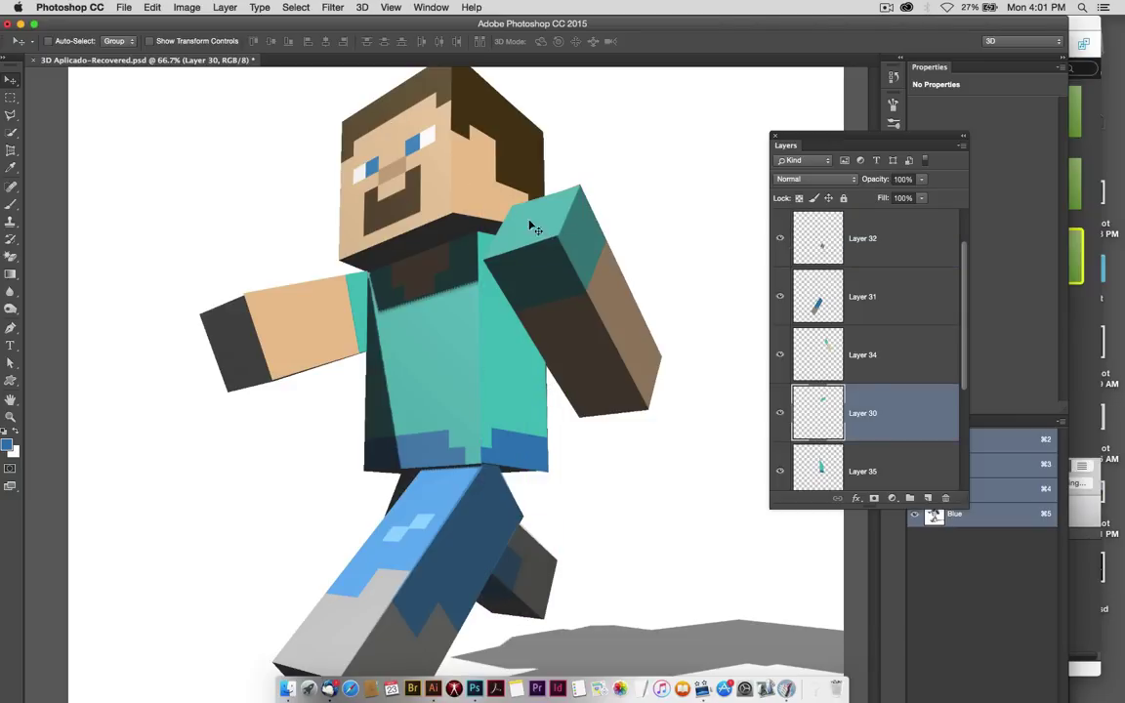
click(779, 413)
- Apply a Curves adjustment lifting the midtone point from input 139 to output 168
click(187, 8)
mouse_move(208, 44)
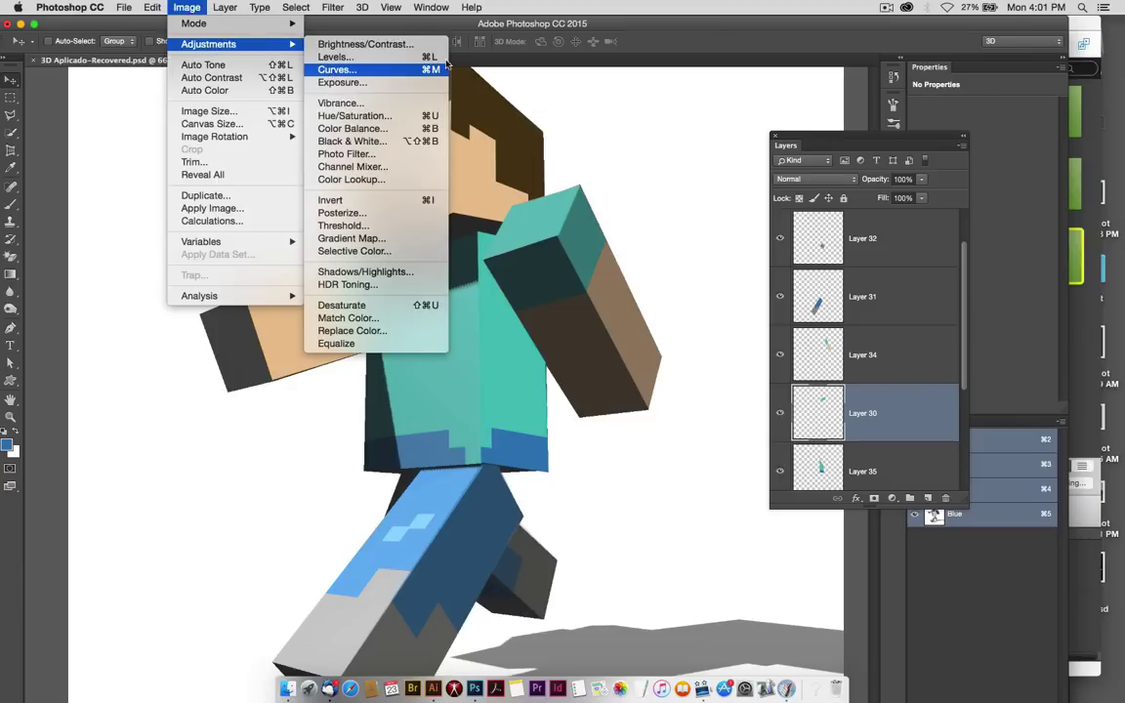
click(322, 69)
drag(649, 107, 820, 140)
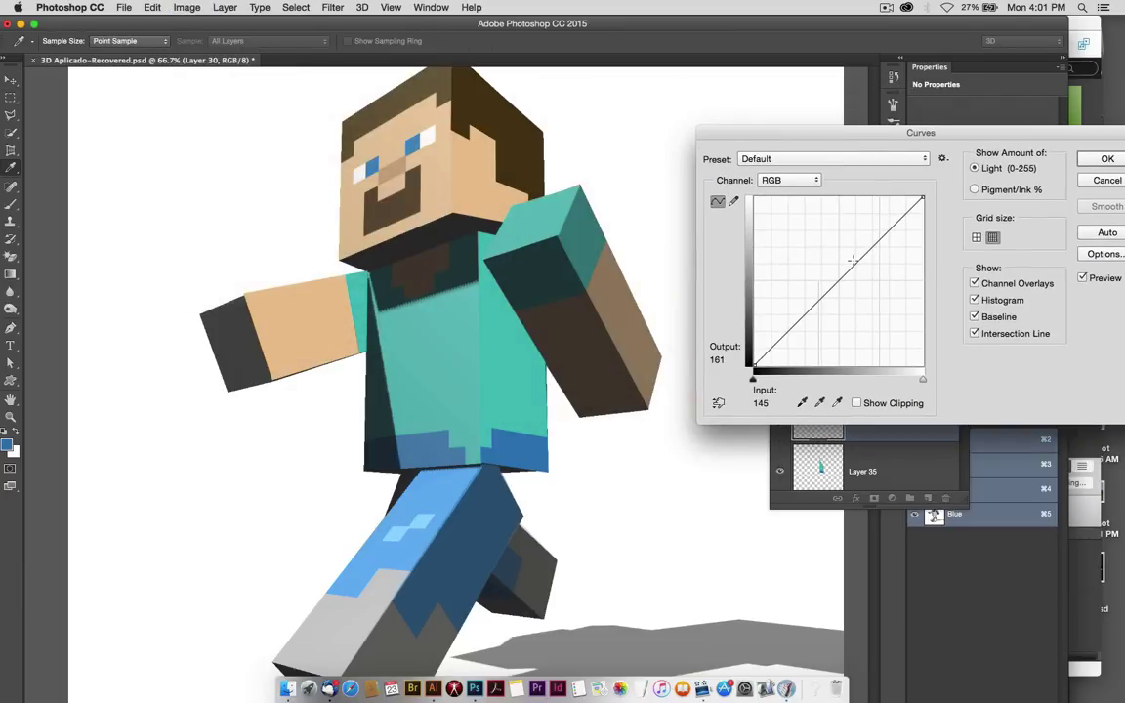
drag(845, 273, 835, 249)
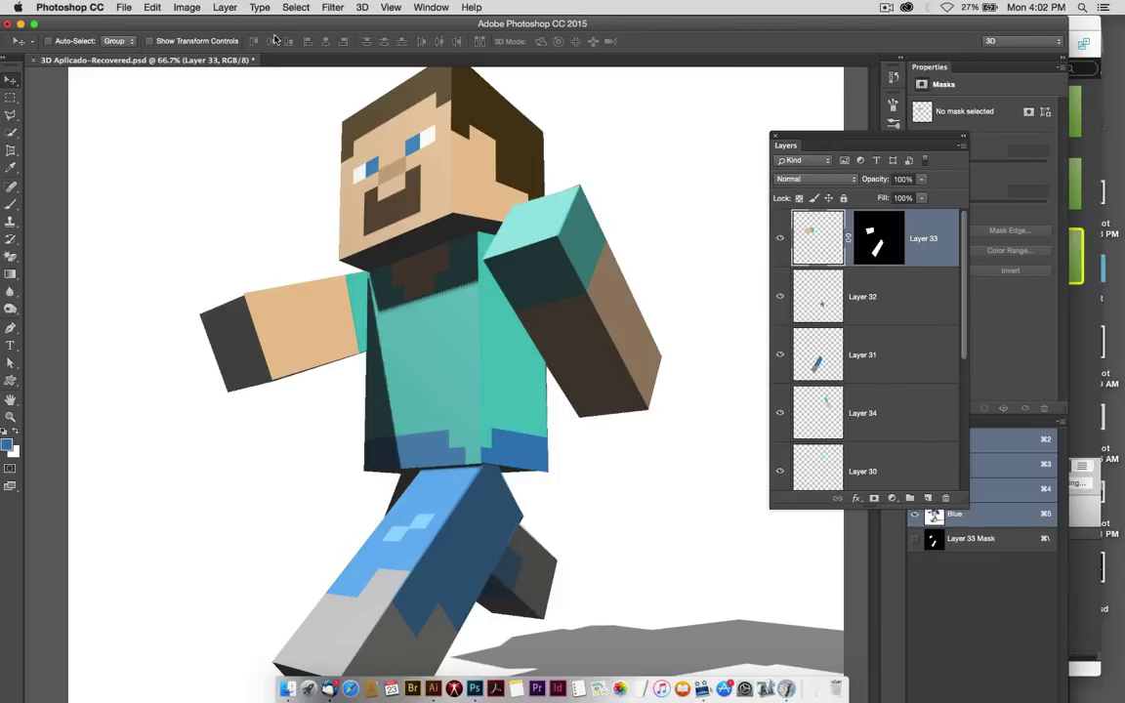
- Fade Layer 33's shading to about 52% opacity and zoom out to 50%
click(188, 9)
click(908, 216)
drag(920, 185, 896, 196)
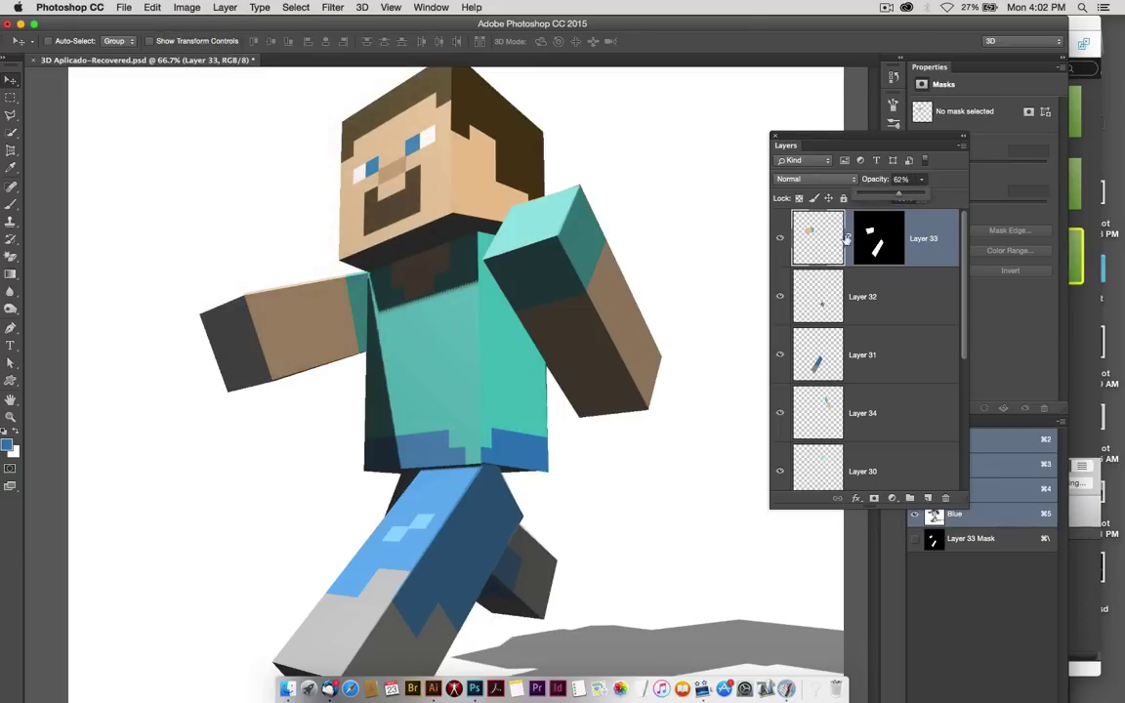
drag(900, 195, 892, 199)
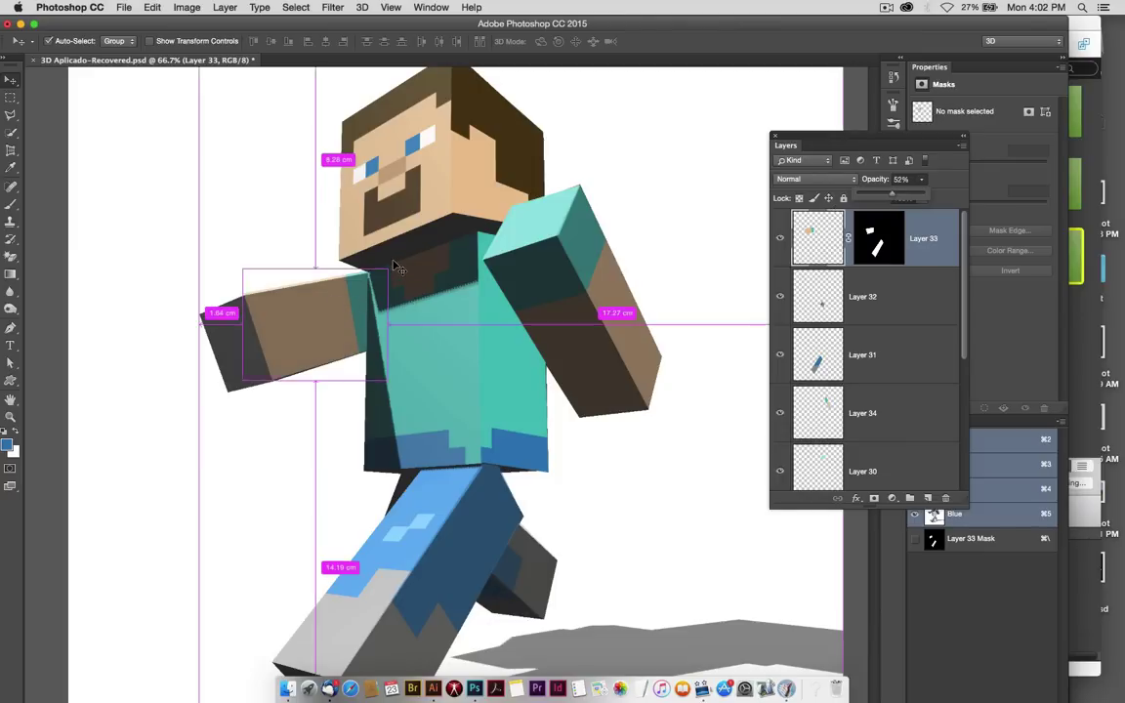
key(super+minus)
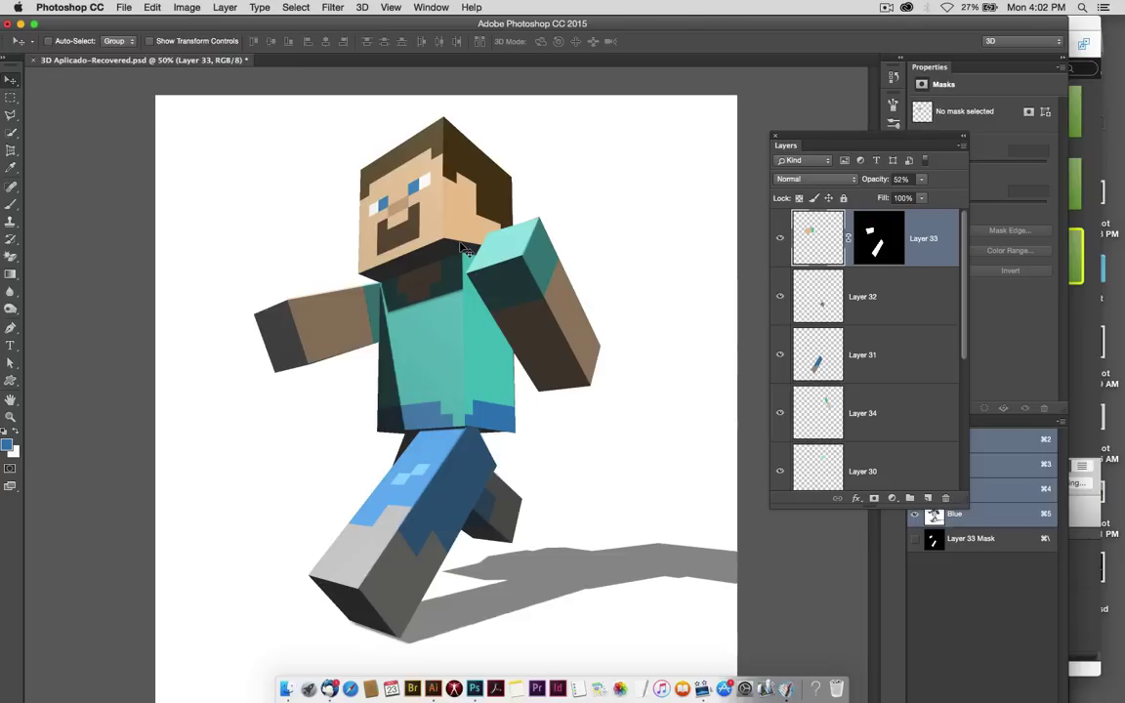
super+click(502, 390)
- Lighten Layer 35 to 33% opacity
click(921, 178)
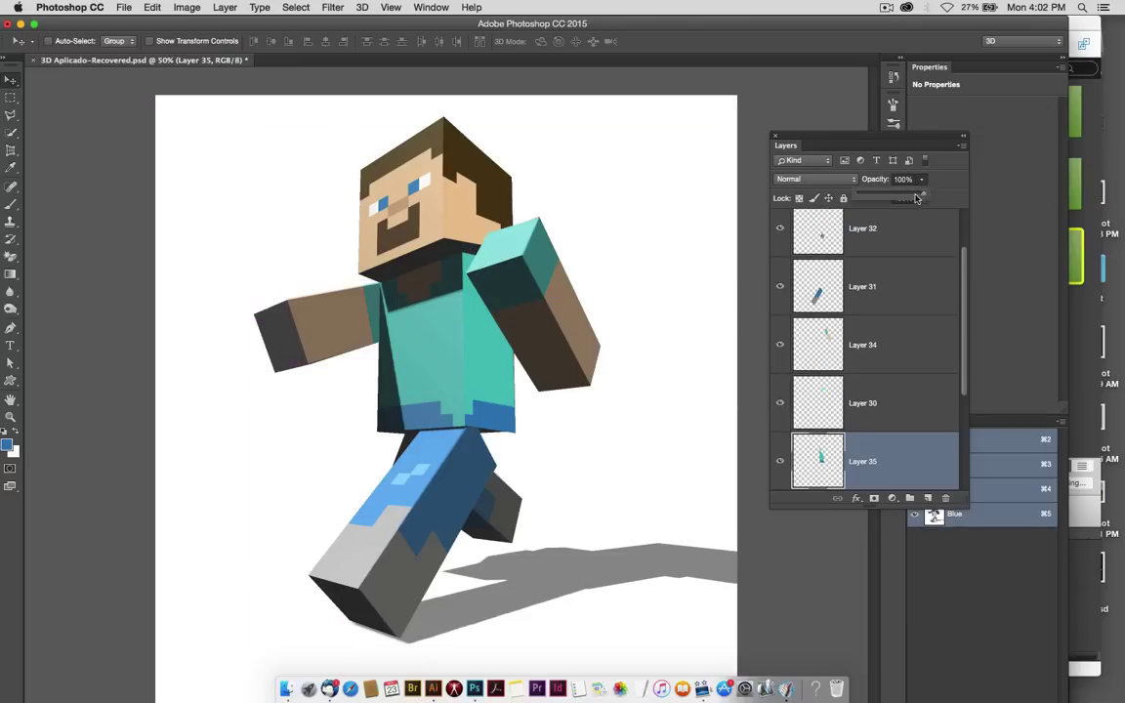
drag(925, 194, 881, 197)
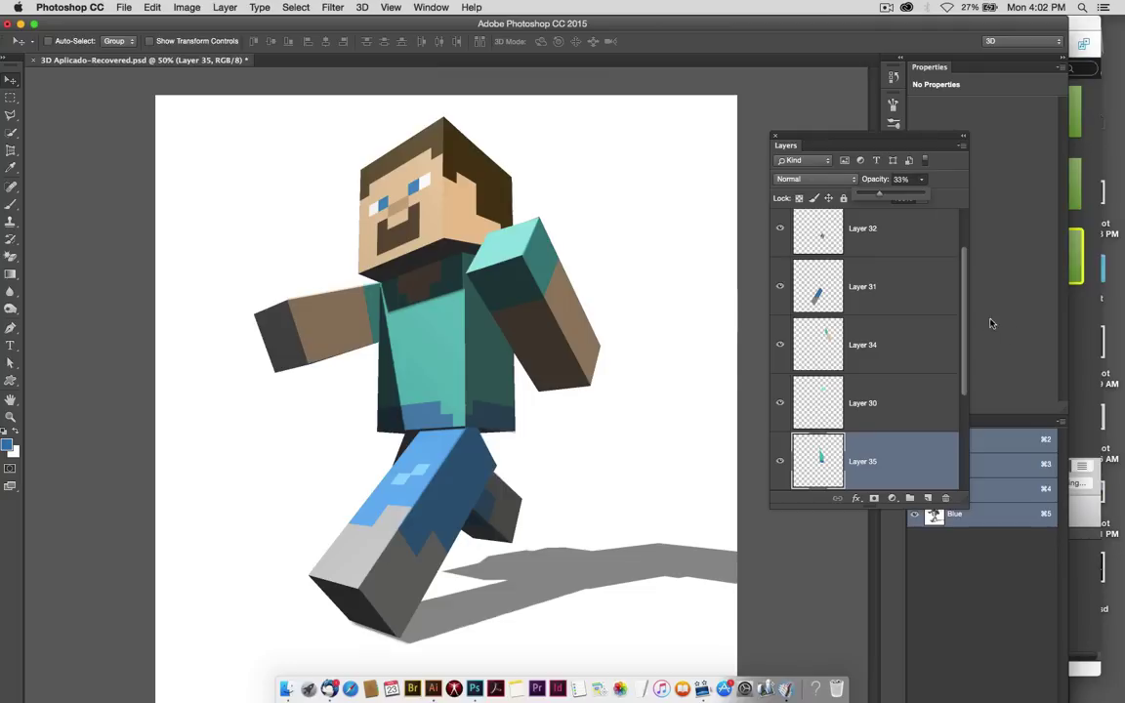
scroll(899, 391, down, 3)
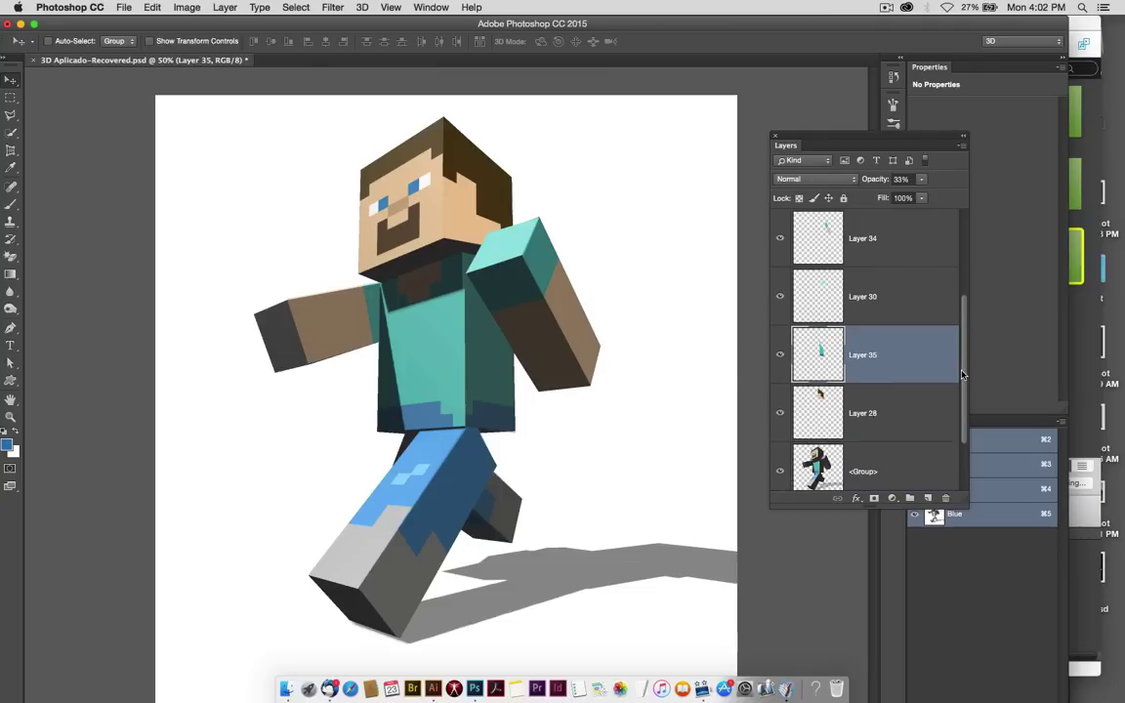
- Merge Steve's layers from Layer 33 down through <Group> into a single Layer 33
click(894, 422)
click(888, 462)
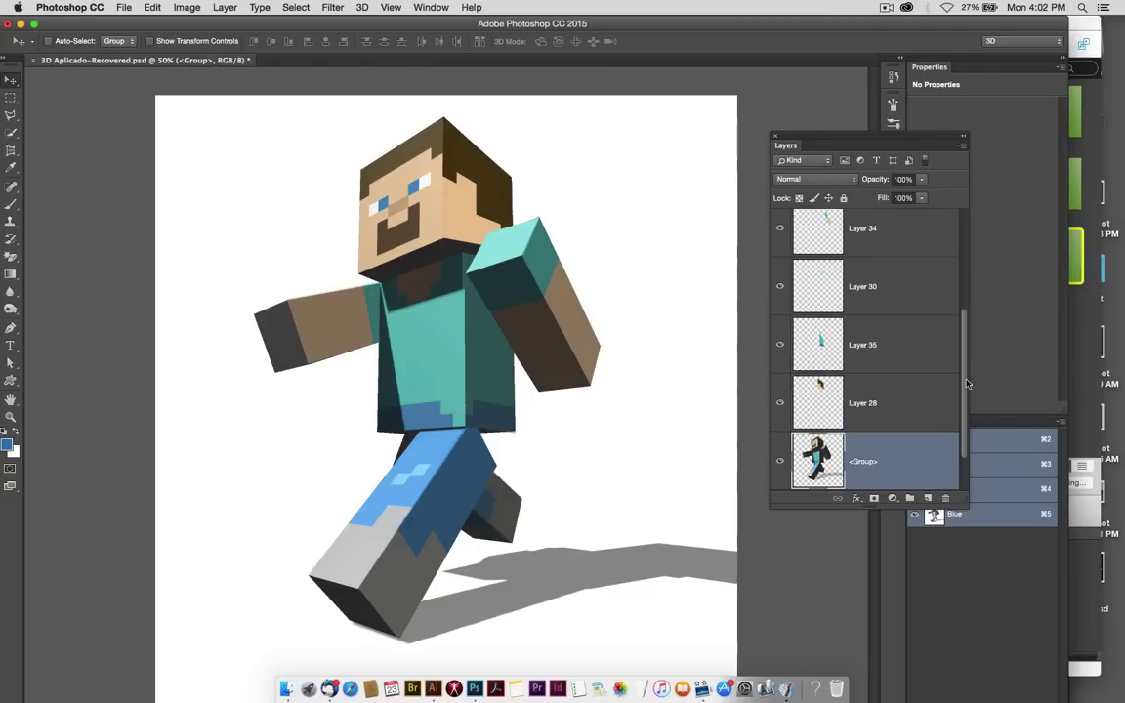
mouse_move(962, 362)
mouse_down()
mouse_move(971, 254)
mouse_move(959, 299)
mouse_up()
shift+click(945, 238)
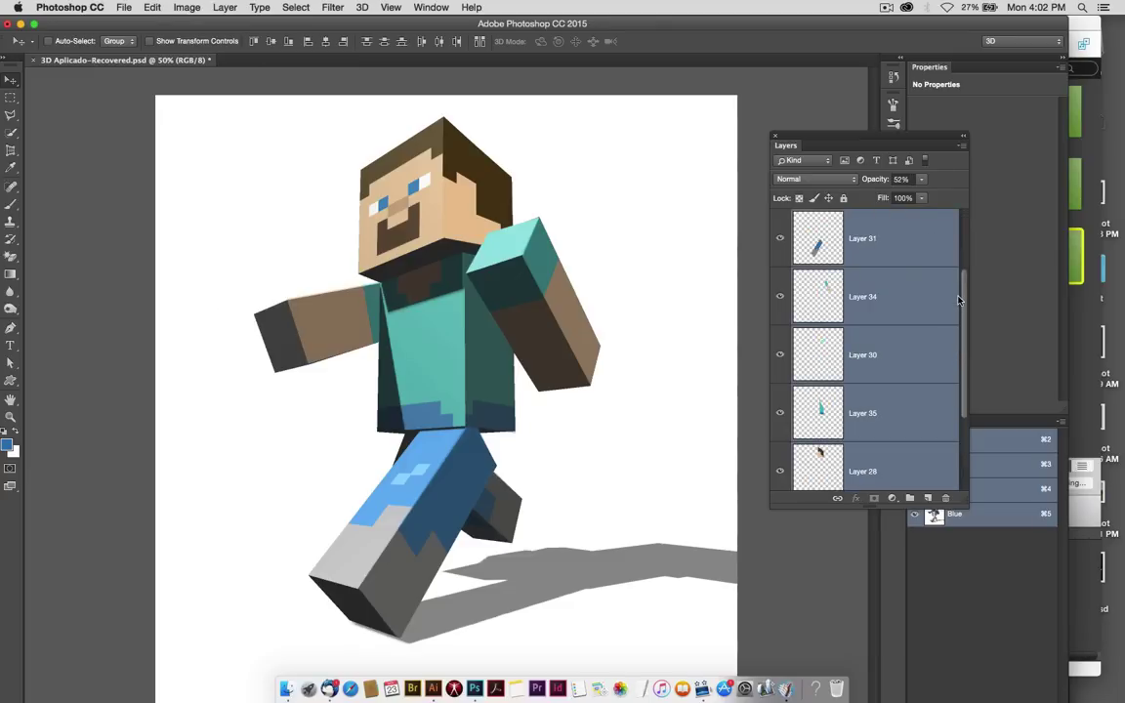
click(959, 146)
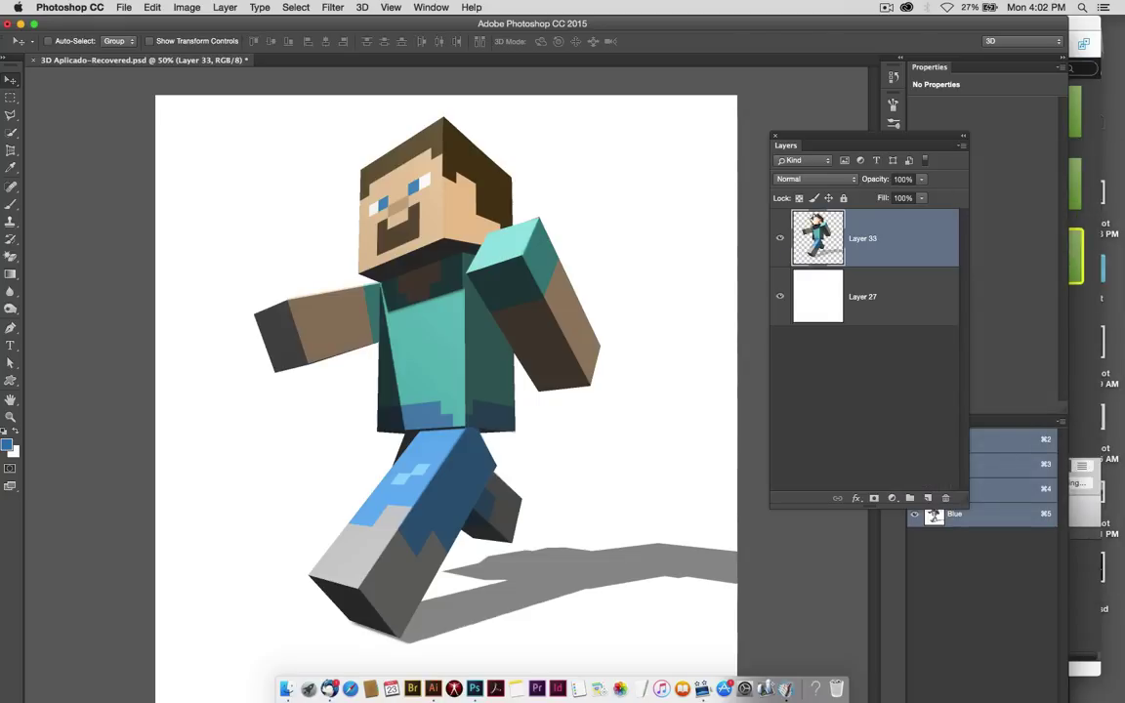
click(779, 237)
key(super+minus)
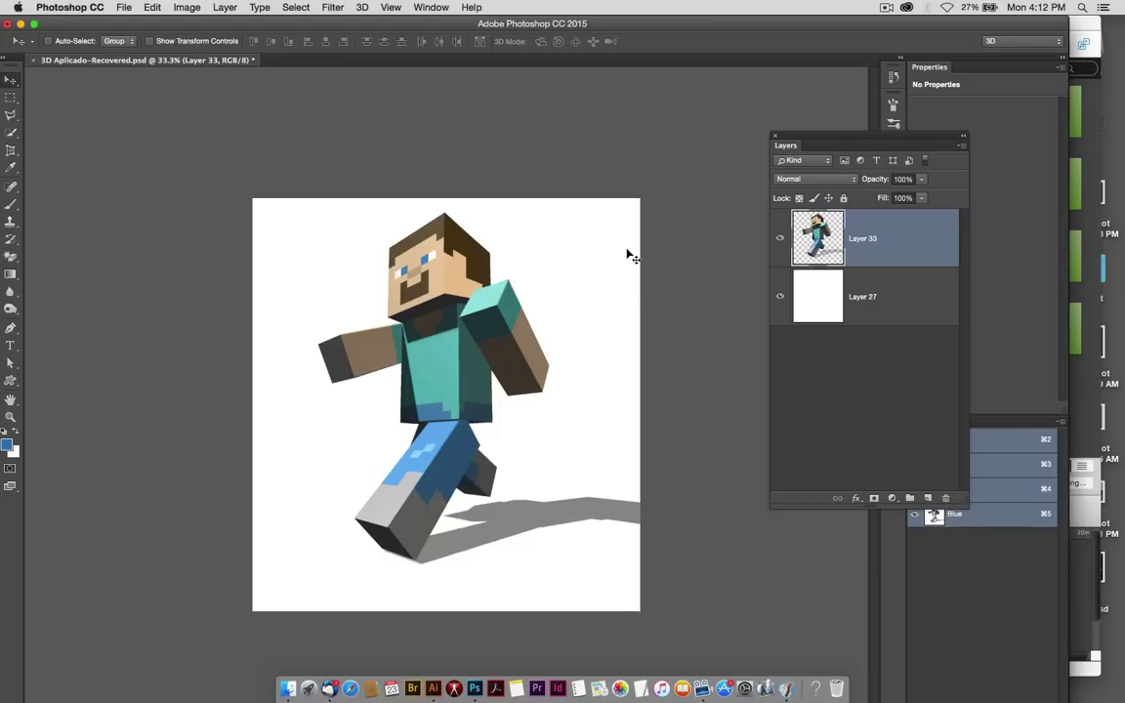
- In Illustrator, choose the Vegetação and Rocha images from the Minicraft folder to place
click(432, 692)
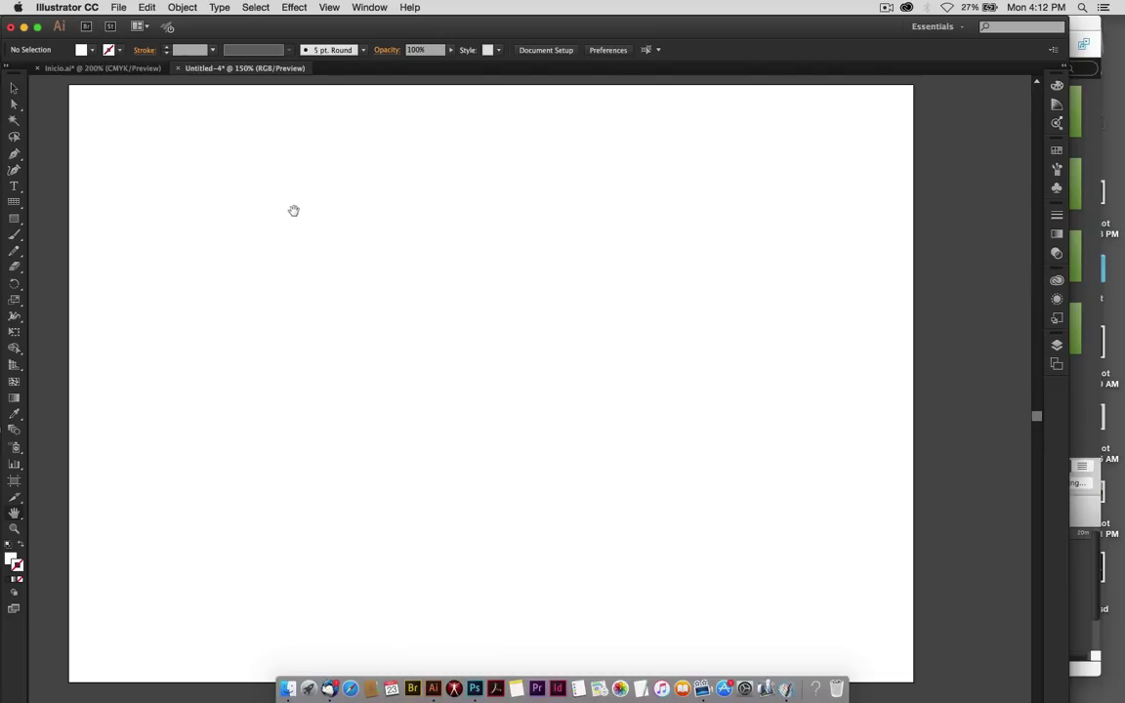
click(118, 8)
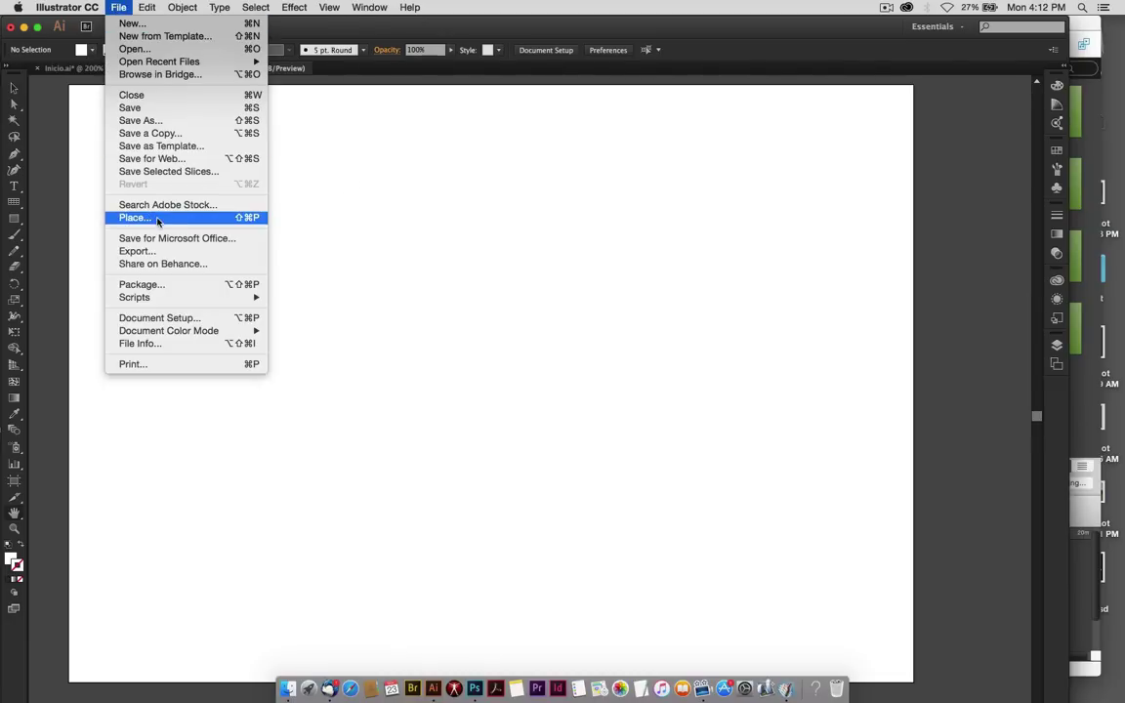
click(217, 221)
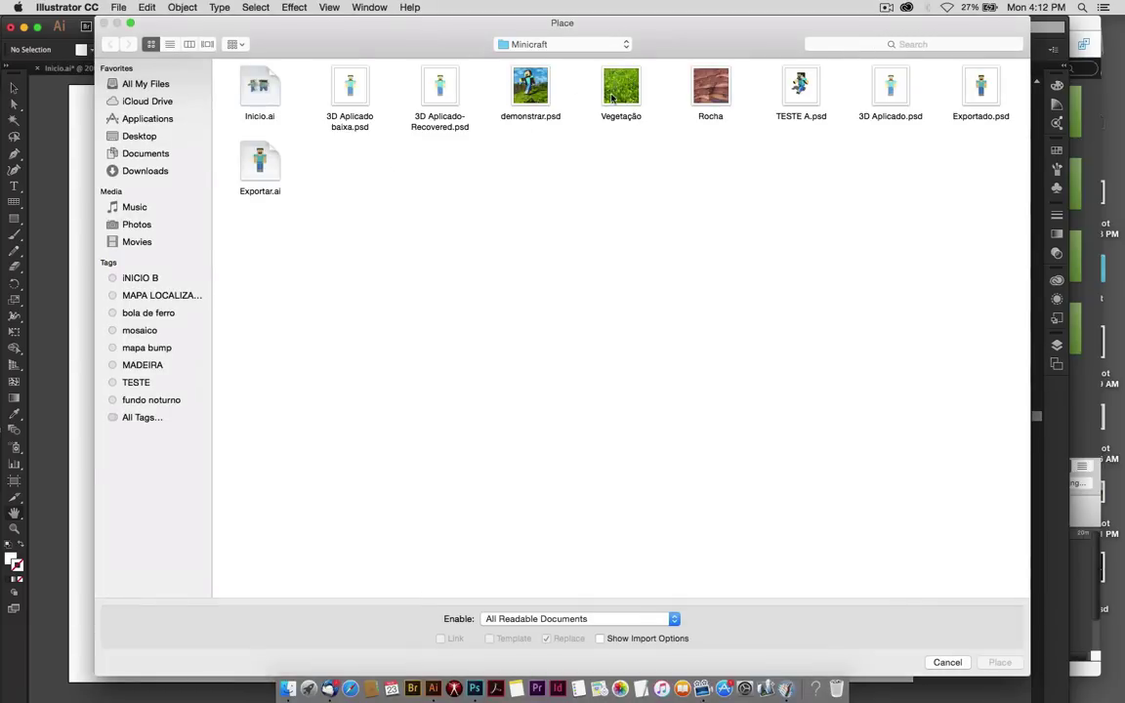
click(637, 100)
super+click(710, 90)
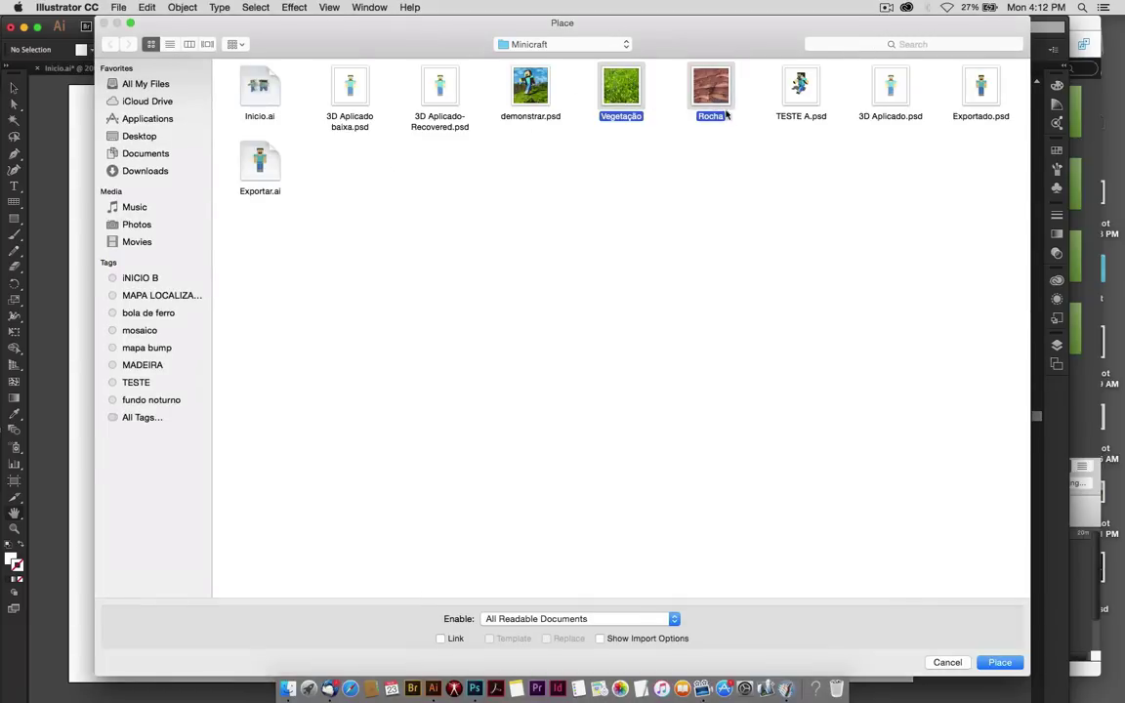
- Place the grass and rock images side by side on the artboard
click(1000, 663)
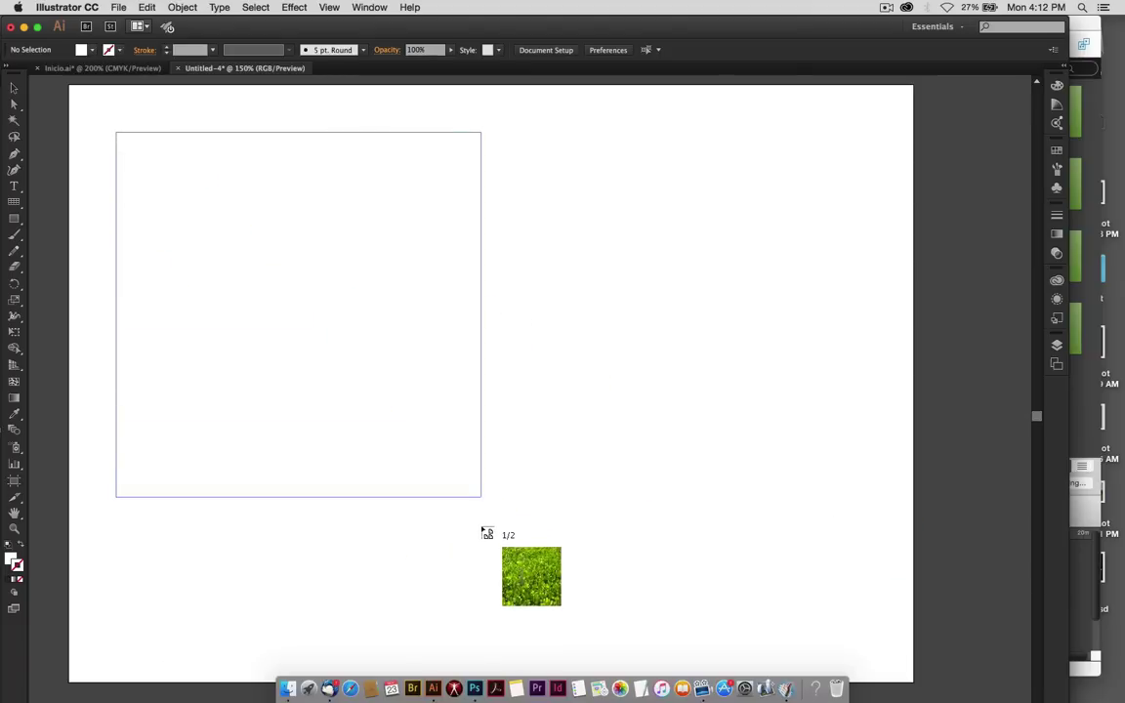
drag(344, 417, 509, 463)
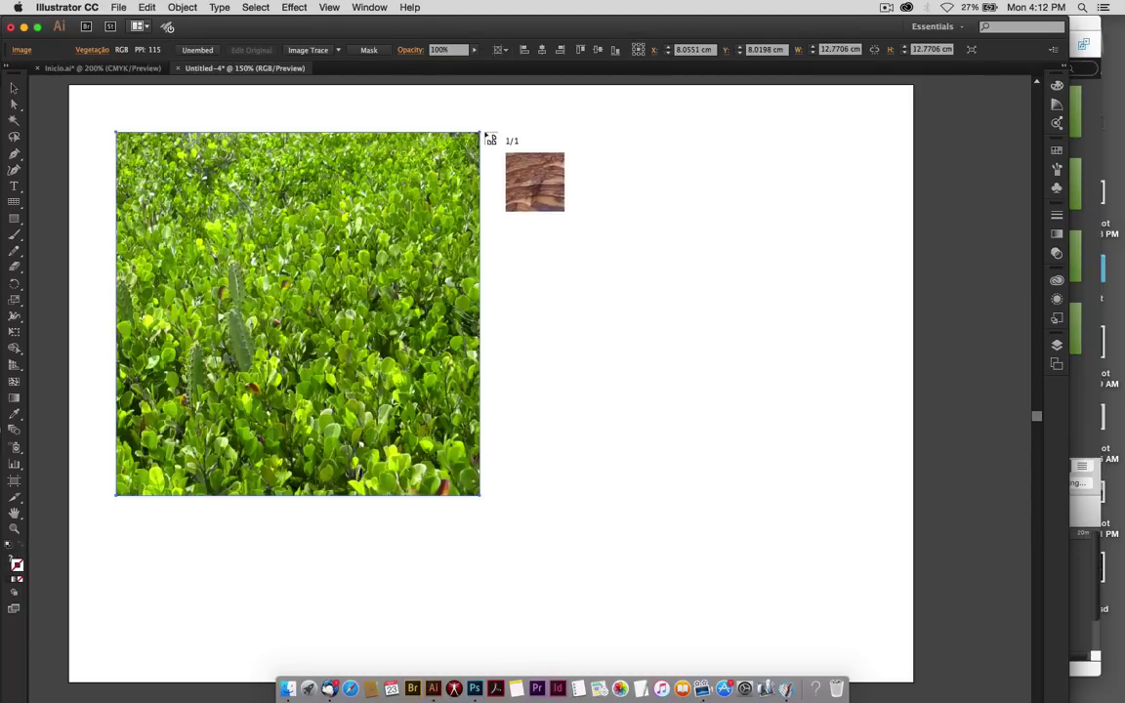
mouse_move(484, 132)
mouse_down()
mouse_move(744, 507)
mouse_move(849, 569)
mouse_up()
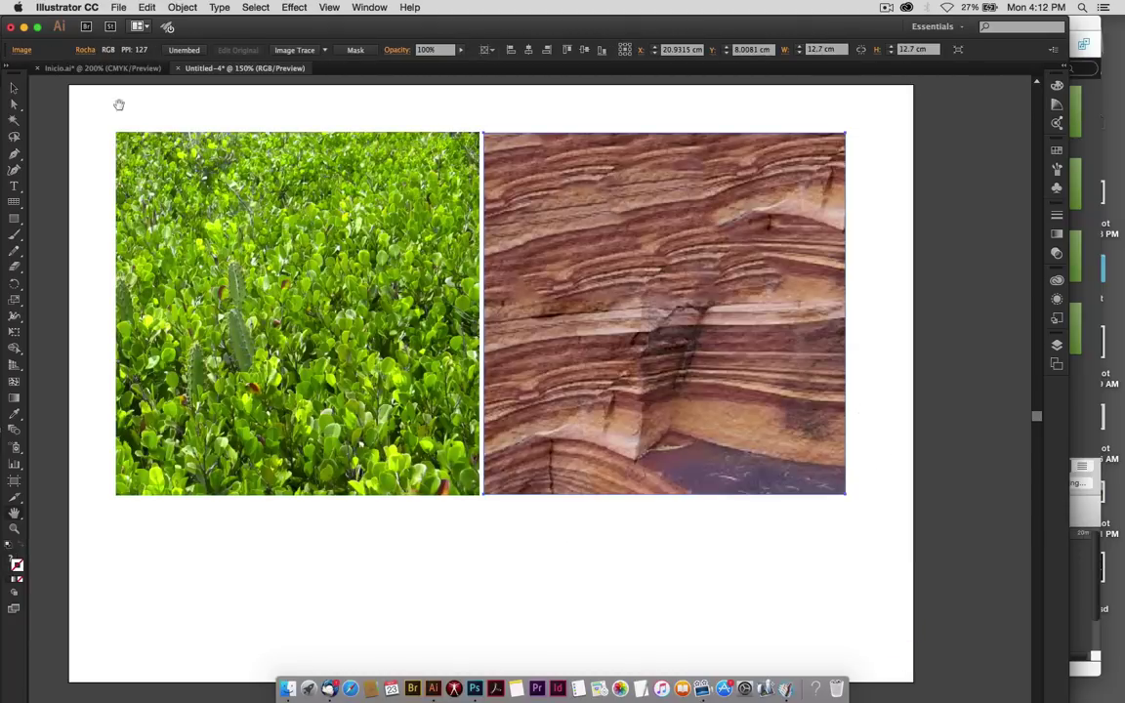
- Turn the transparency grid off and select both placed images
click(14, 87)
click(105, 98)
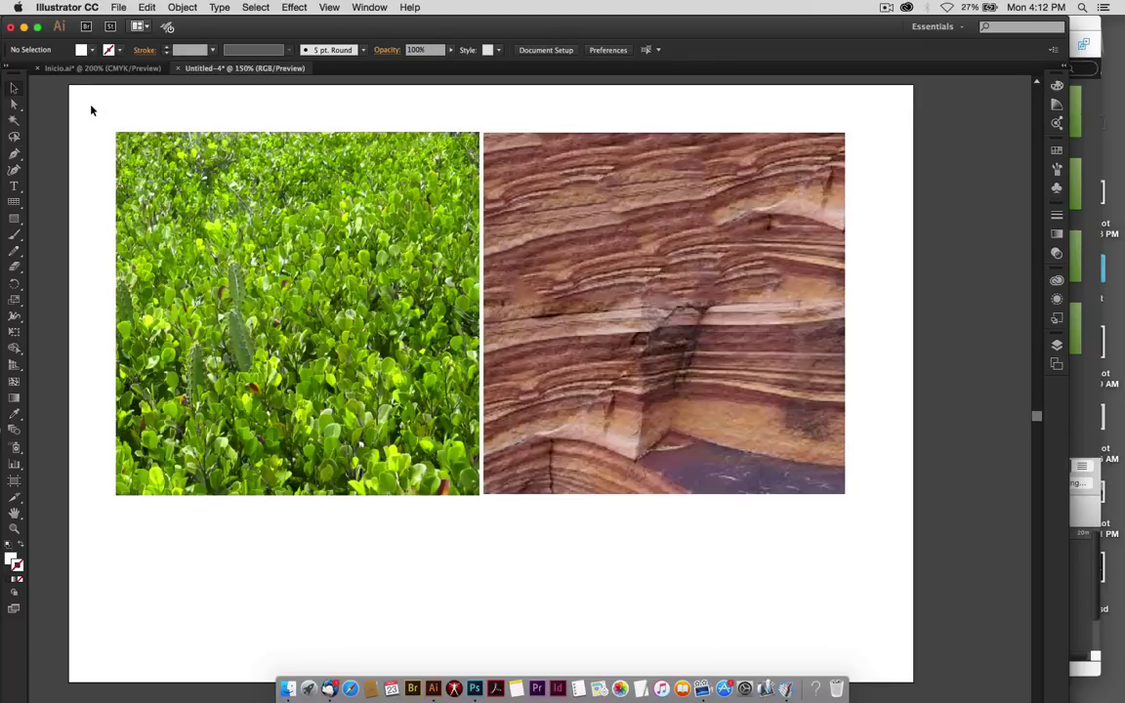
key(super+shift+d)
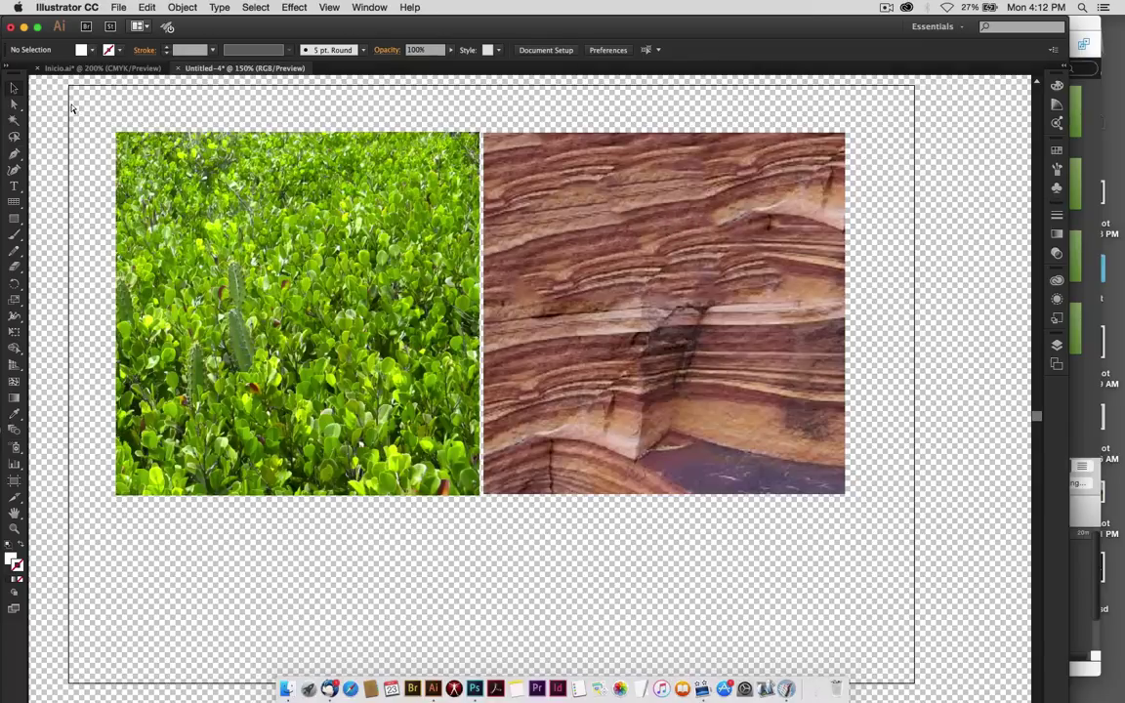
key(super+shift+d)
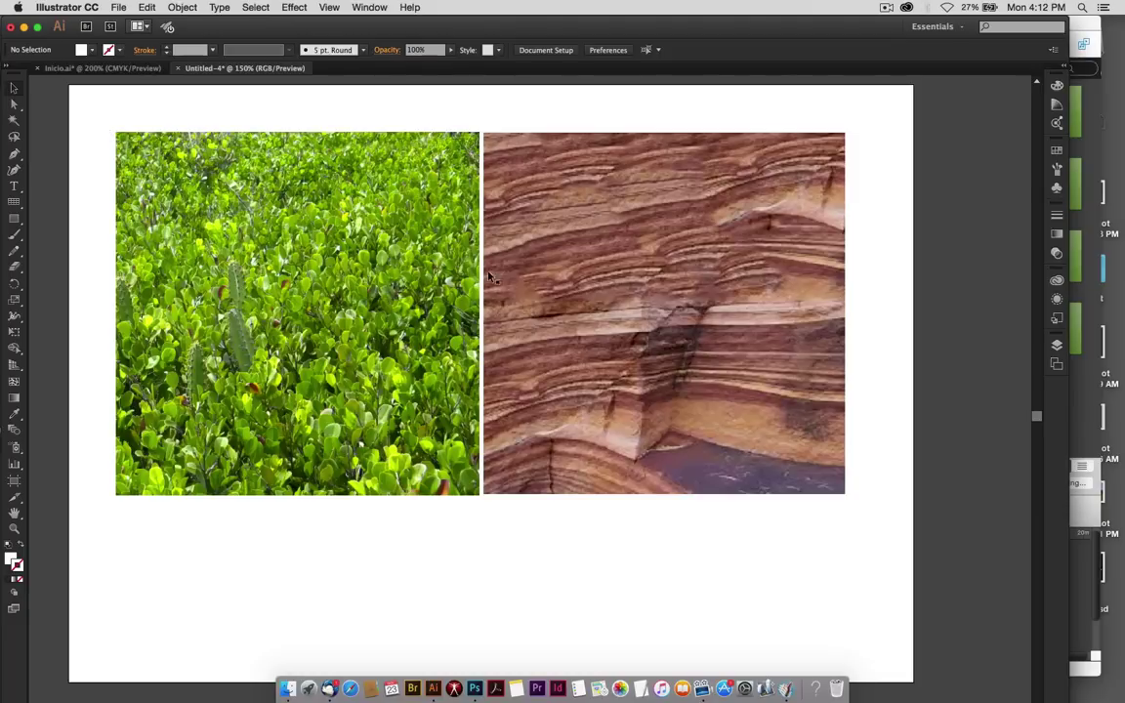
drag(97, 121, 861, 548)
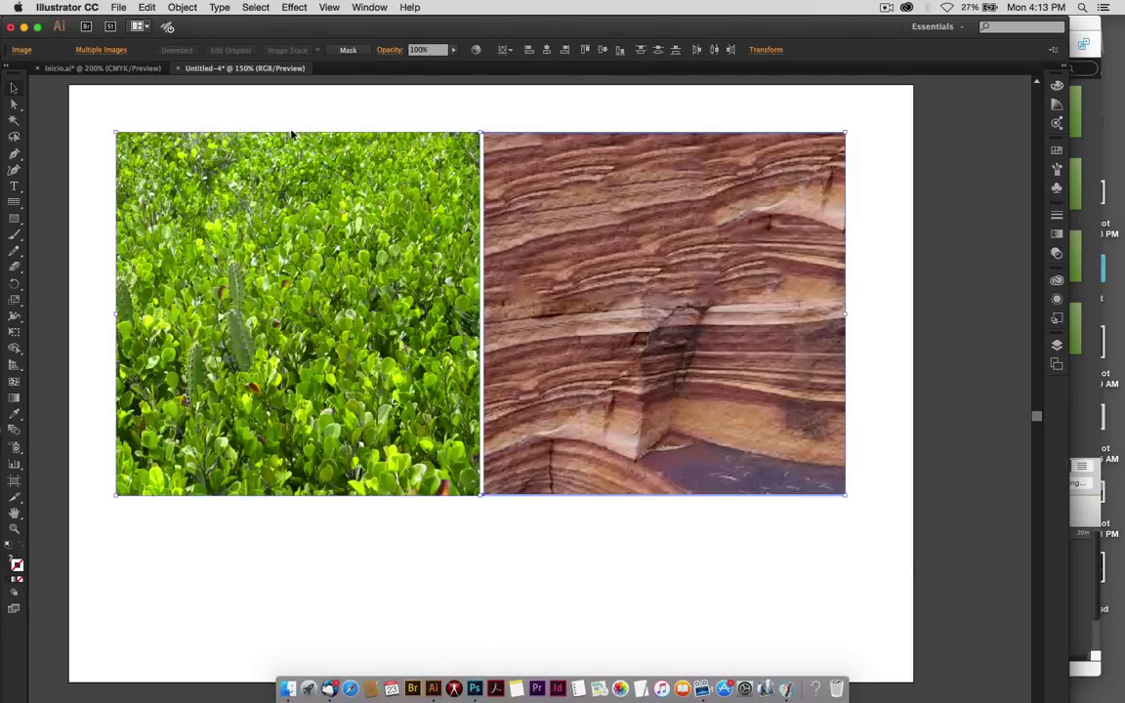
- Create 36×36 tile object mosaics from both photos with Delete Raster ticked
click(184, 8)
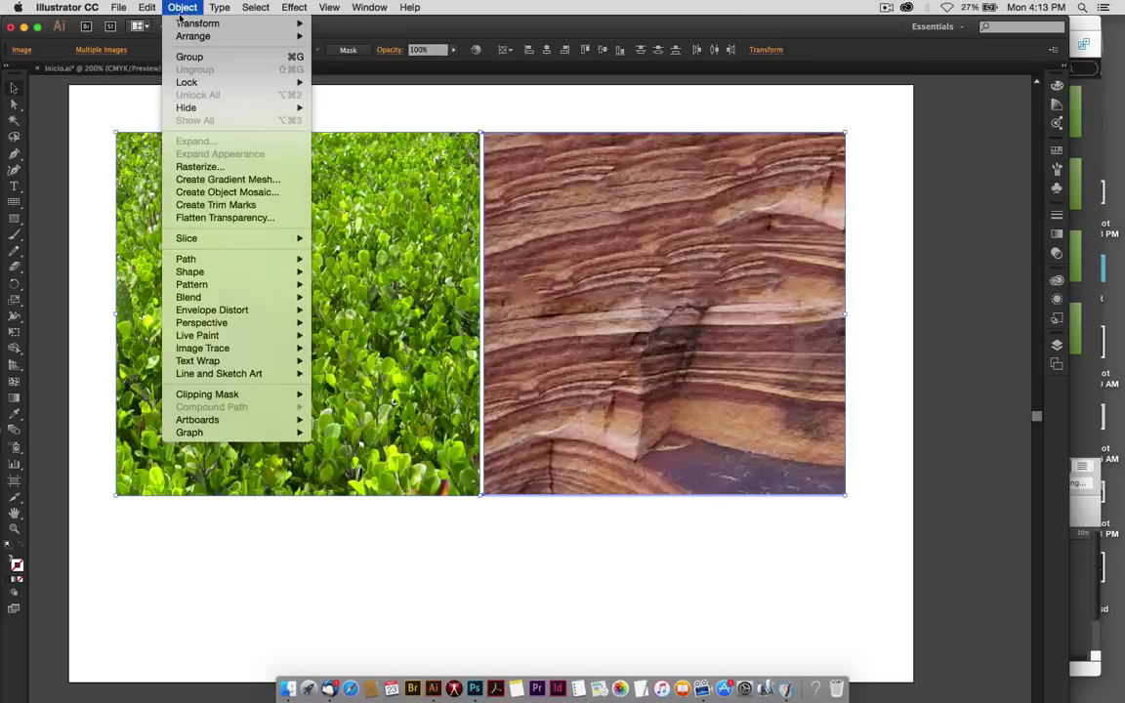
click(235, 194)
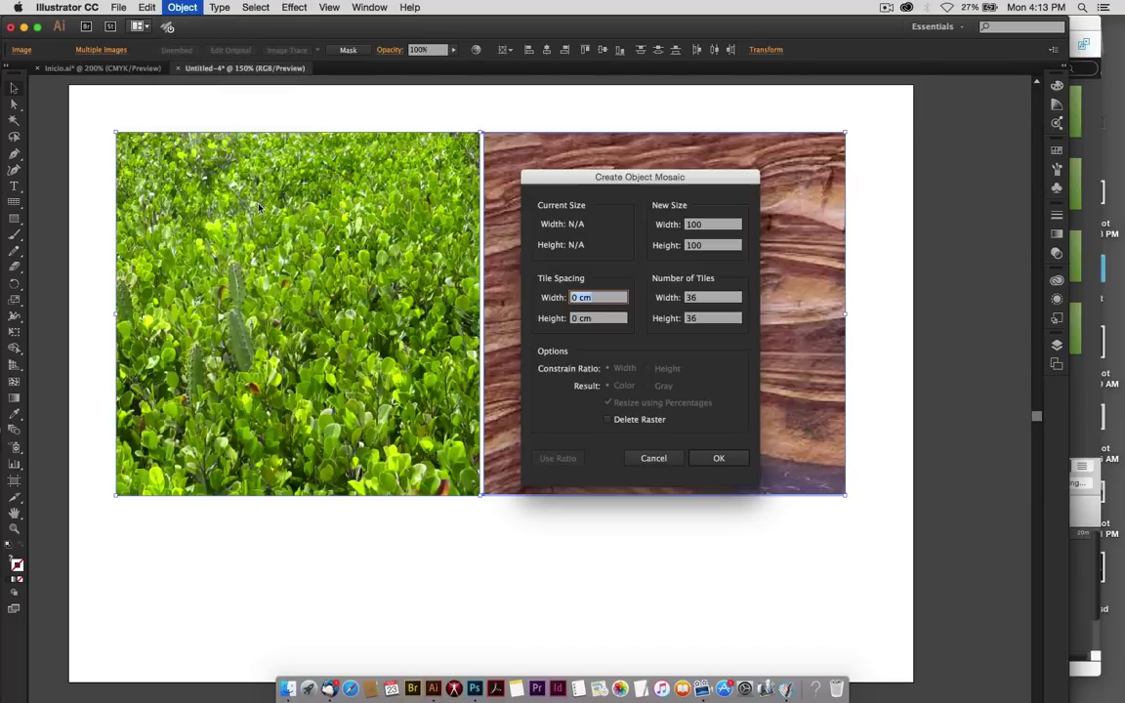
drag(569, 189, 331, 185)
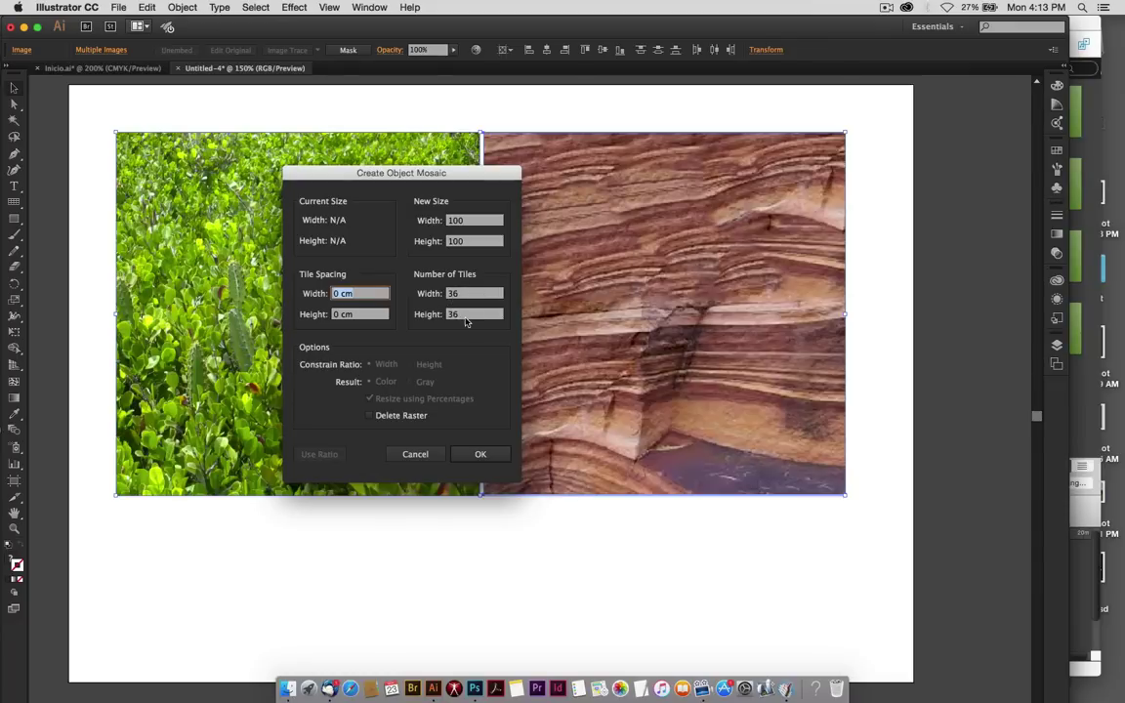
click(370, 418)
click(479, 454)
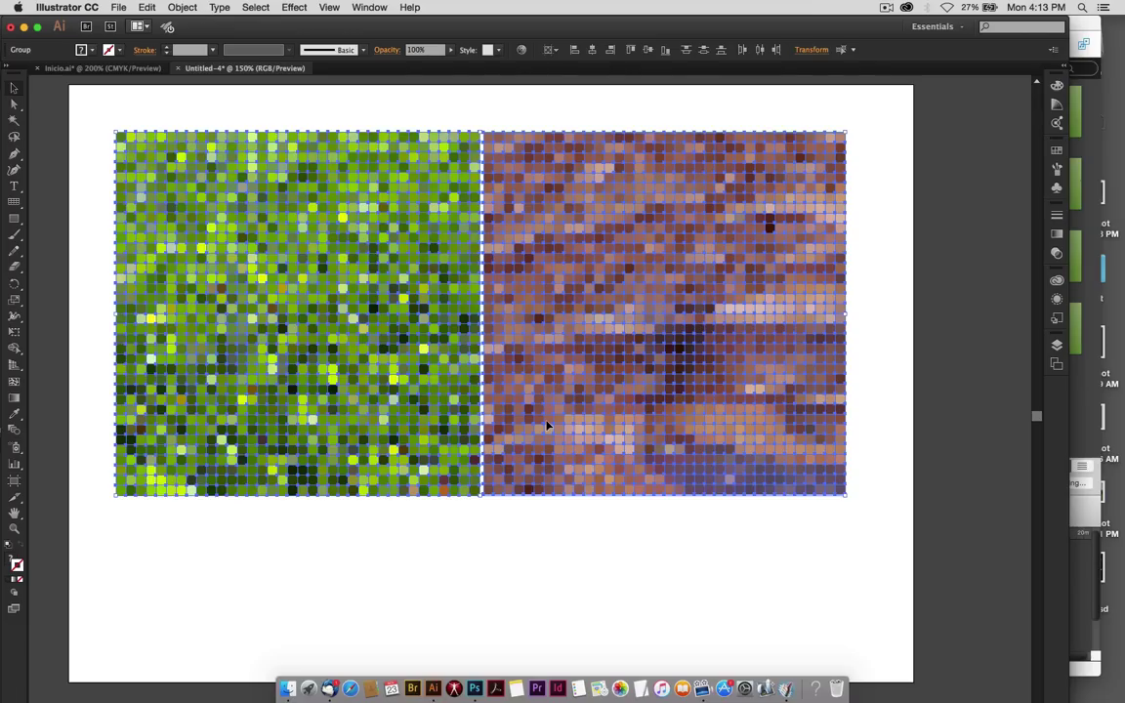
- Select and copy the green grass mosaic, then switch back to Photoshop
click(865, 346)
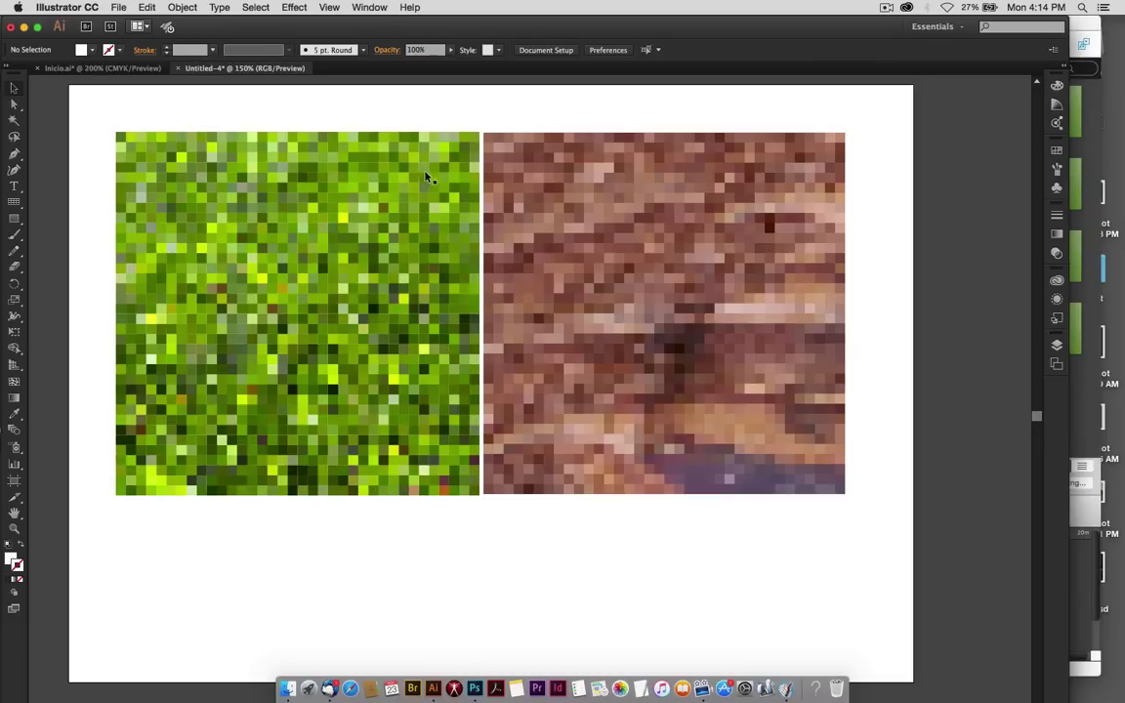
key(ctrl+y)
key(ctrl+y)
drag(102, 118, 473, 570)
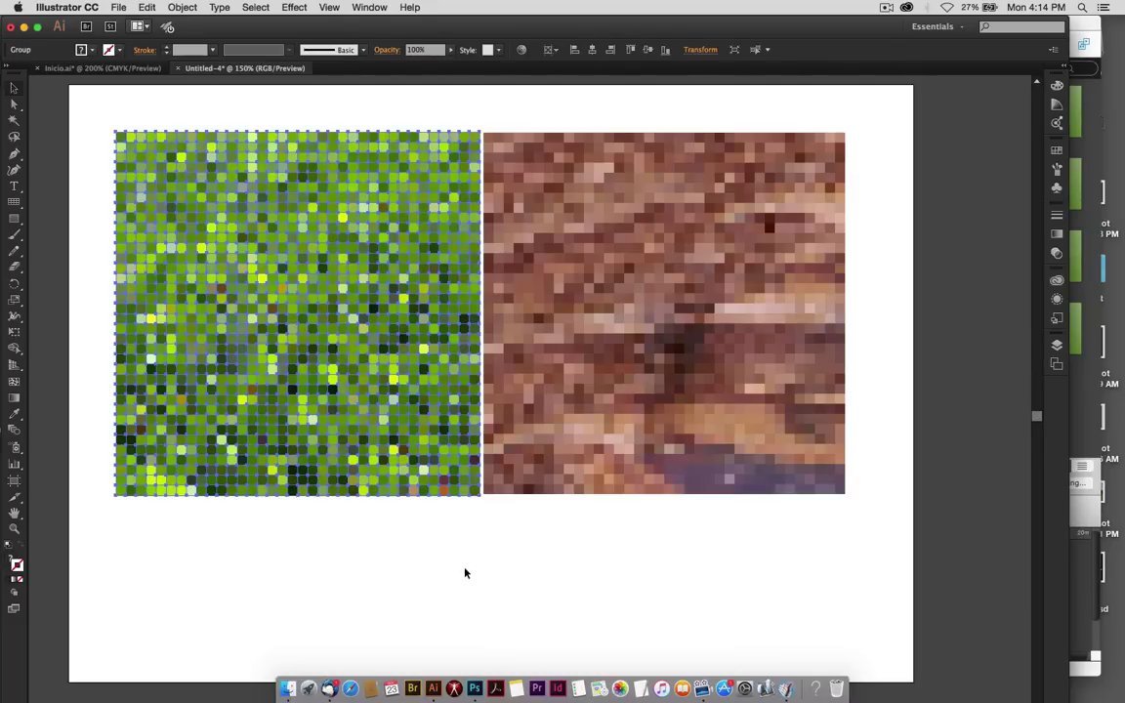
key(super+Tab)
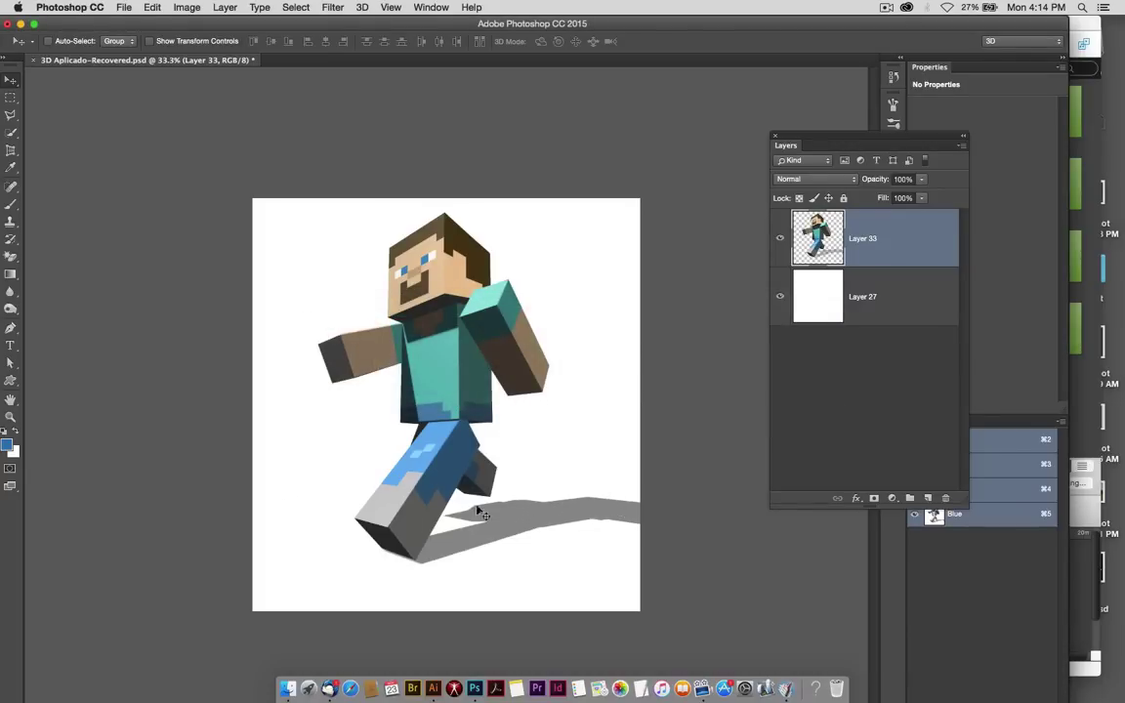
- Add a new layer above the white layer and paste the grass mosaic as pixels, enlarged behind Steve
click(879, 296)
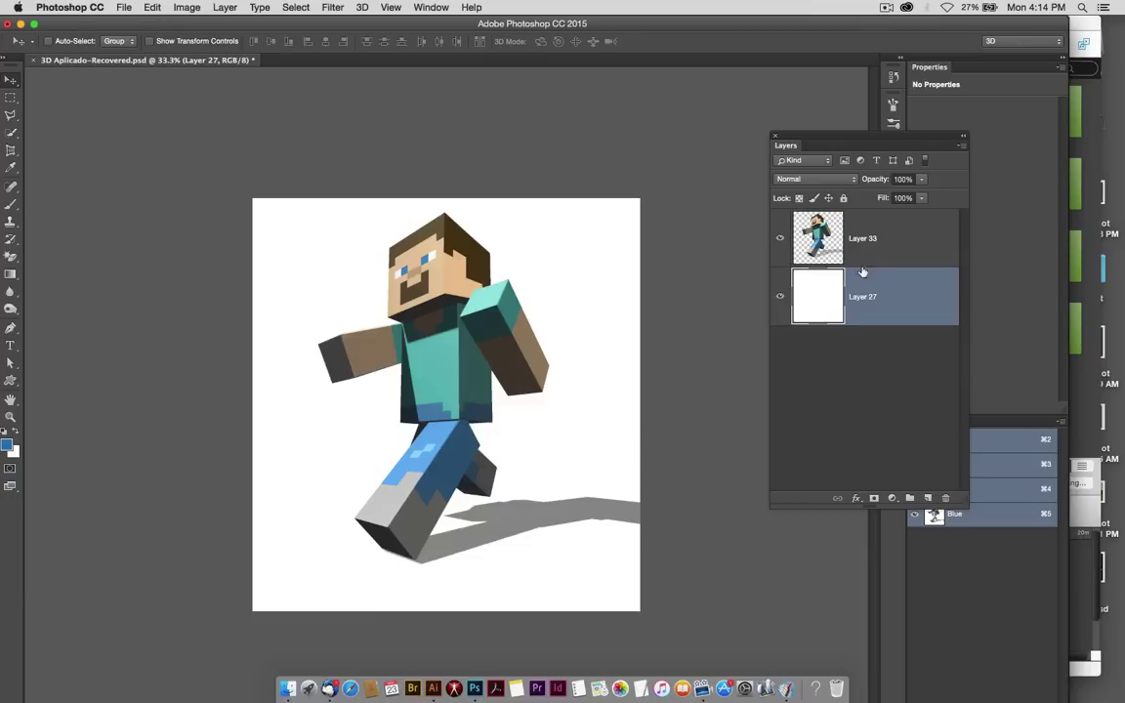
click(927, 498)
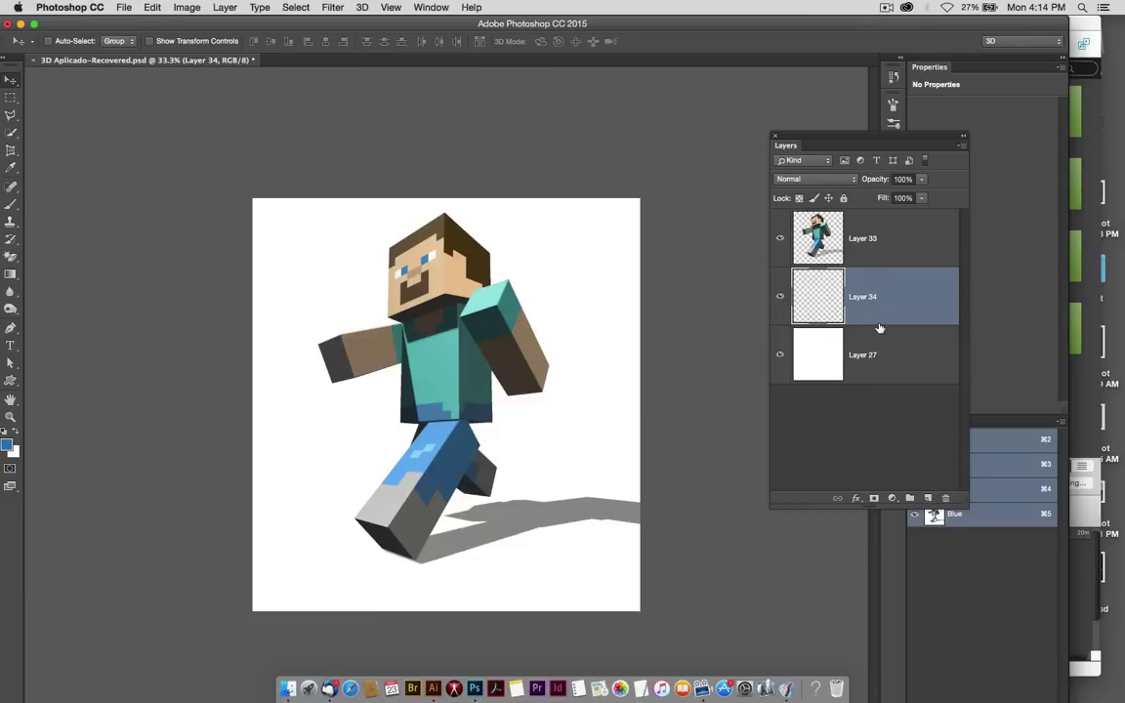
key(super+v)
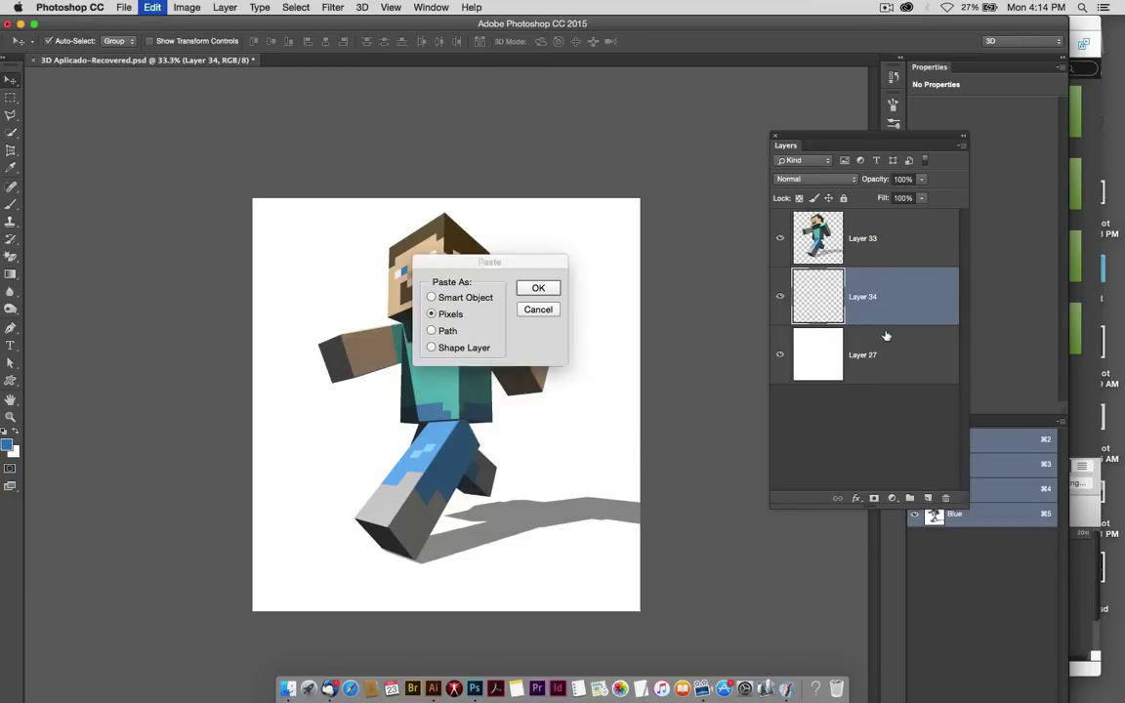
click(543, 293)
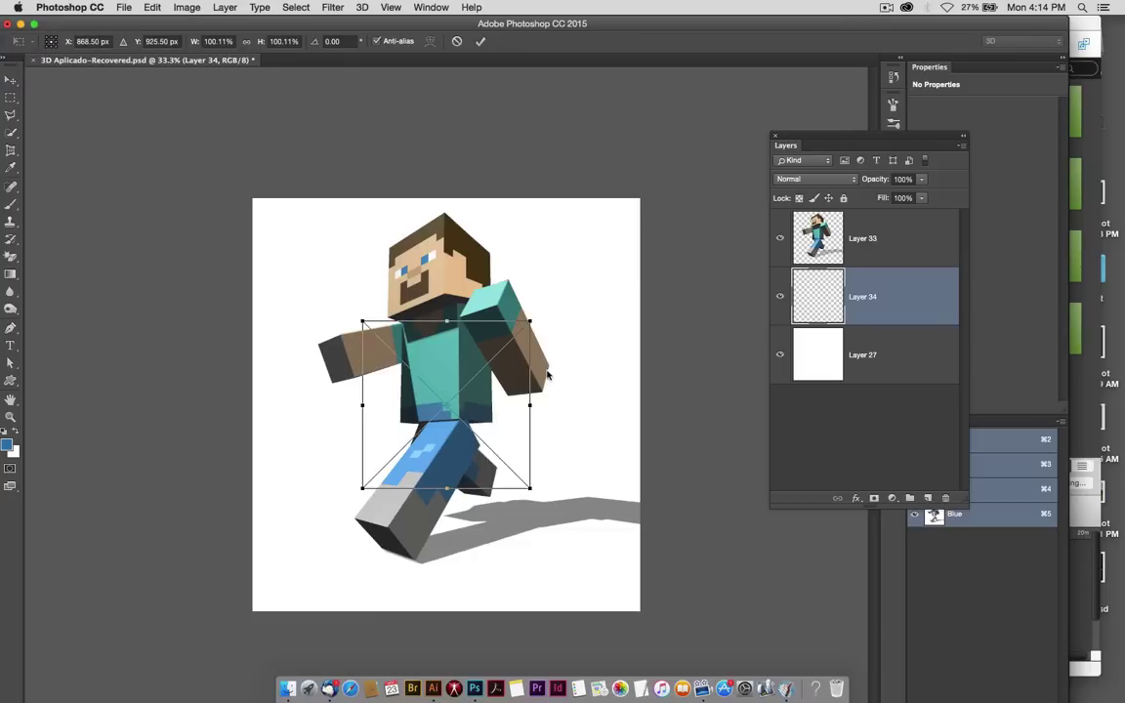
drag(527, 320, 593, 259)
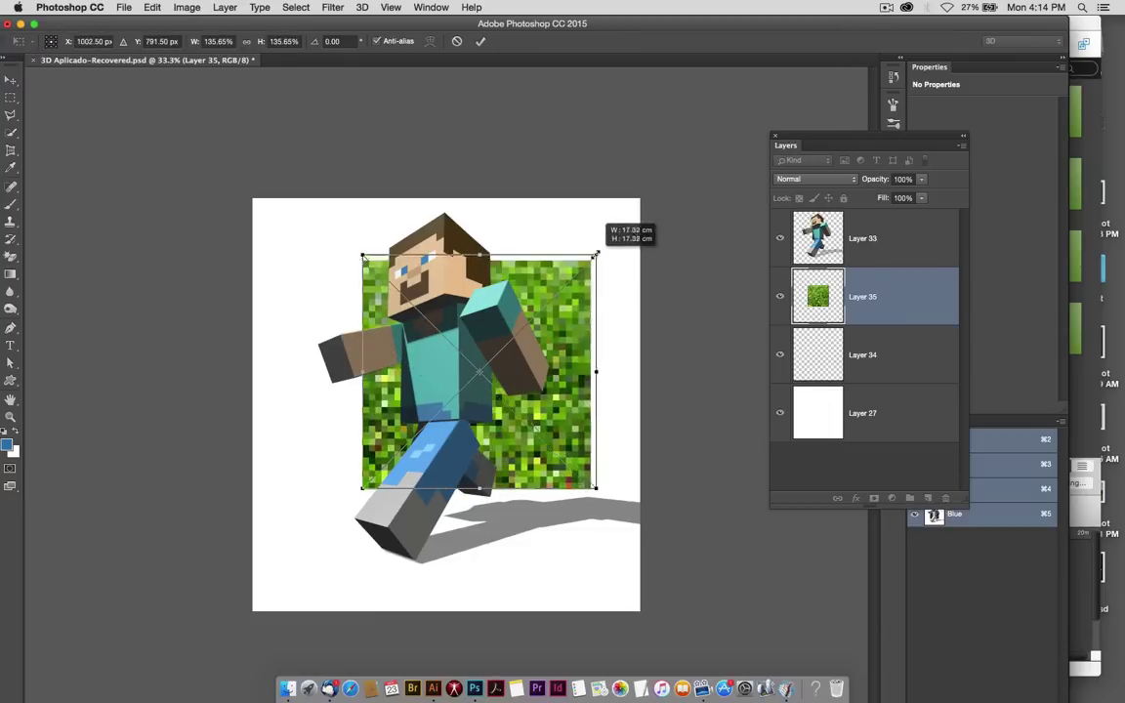
key(Return)
drag(615, 363, 583, 383)
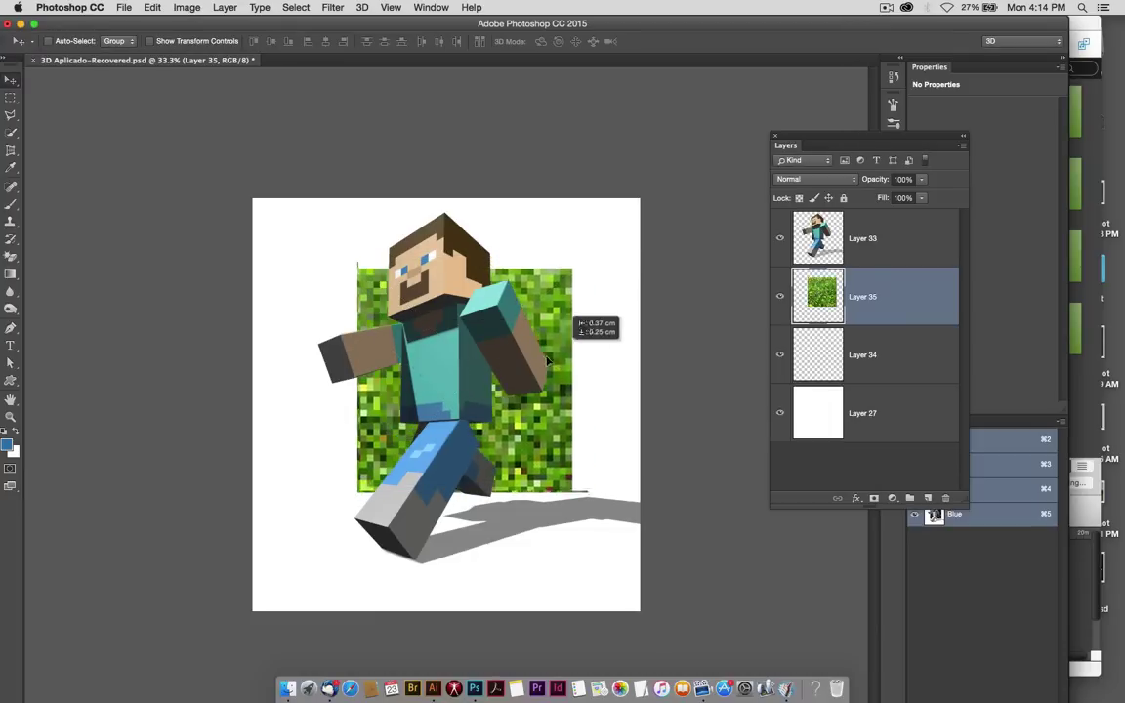
- With Steve hidden, cut the grass out of the layer, then show Steve again
click(780, 245)
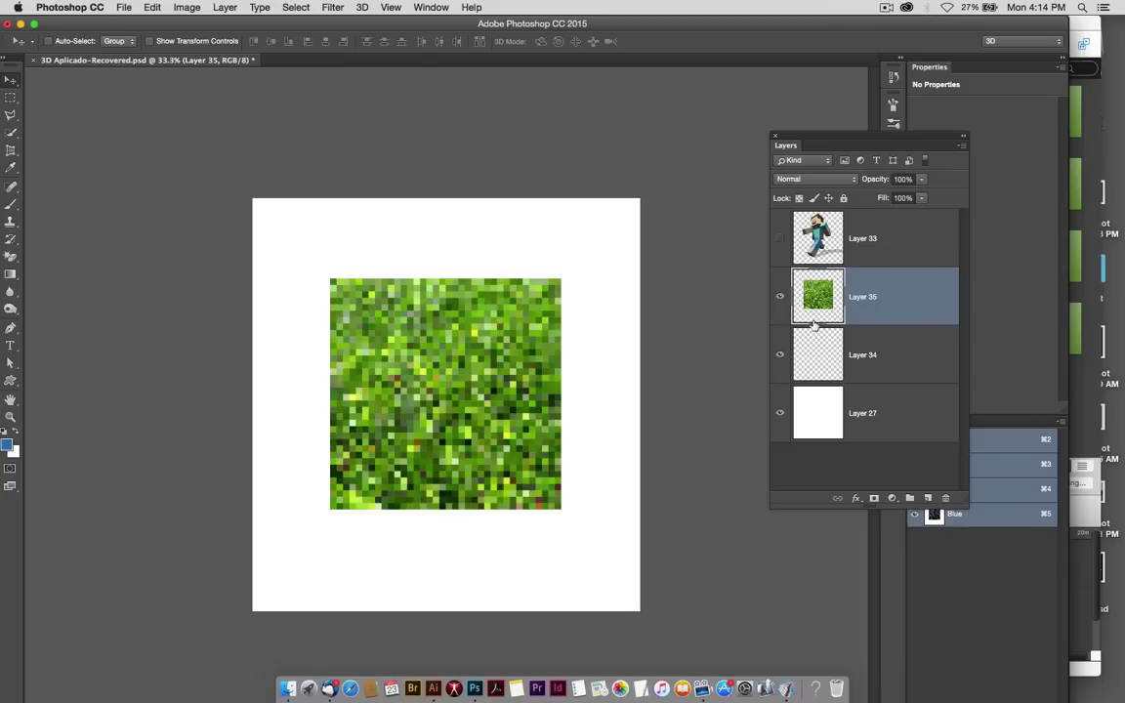
key(super+a)
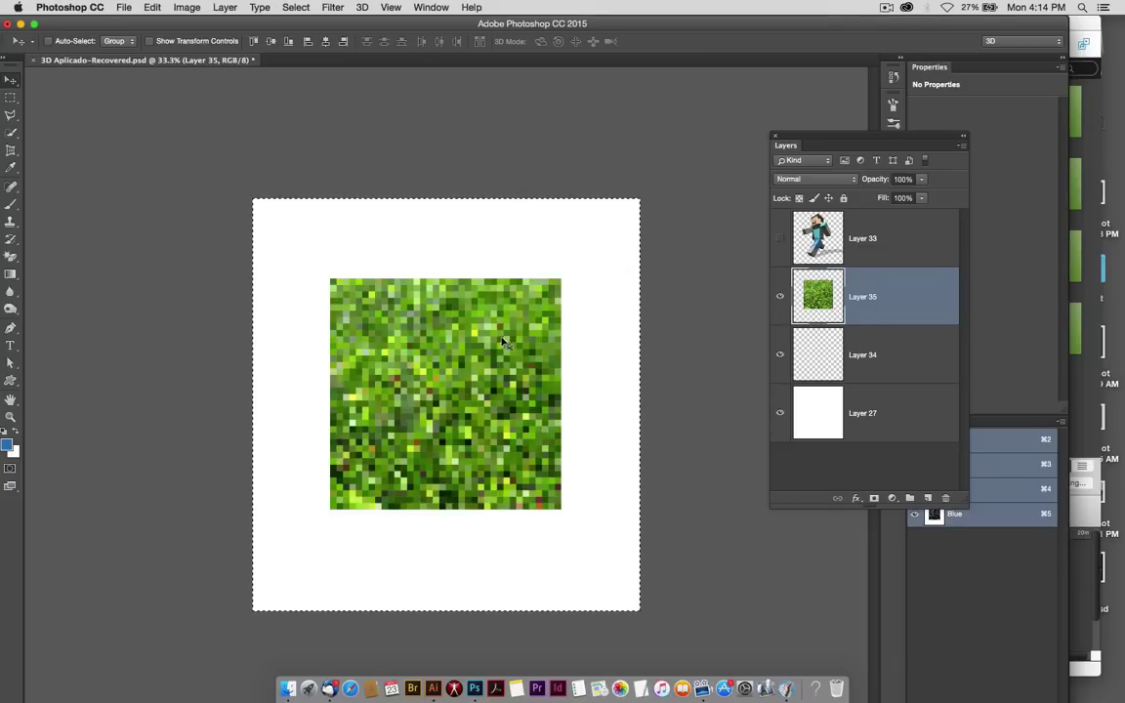
key(super+x)
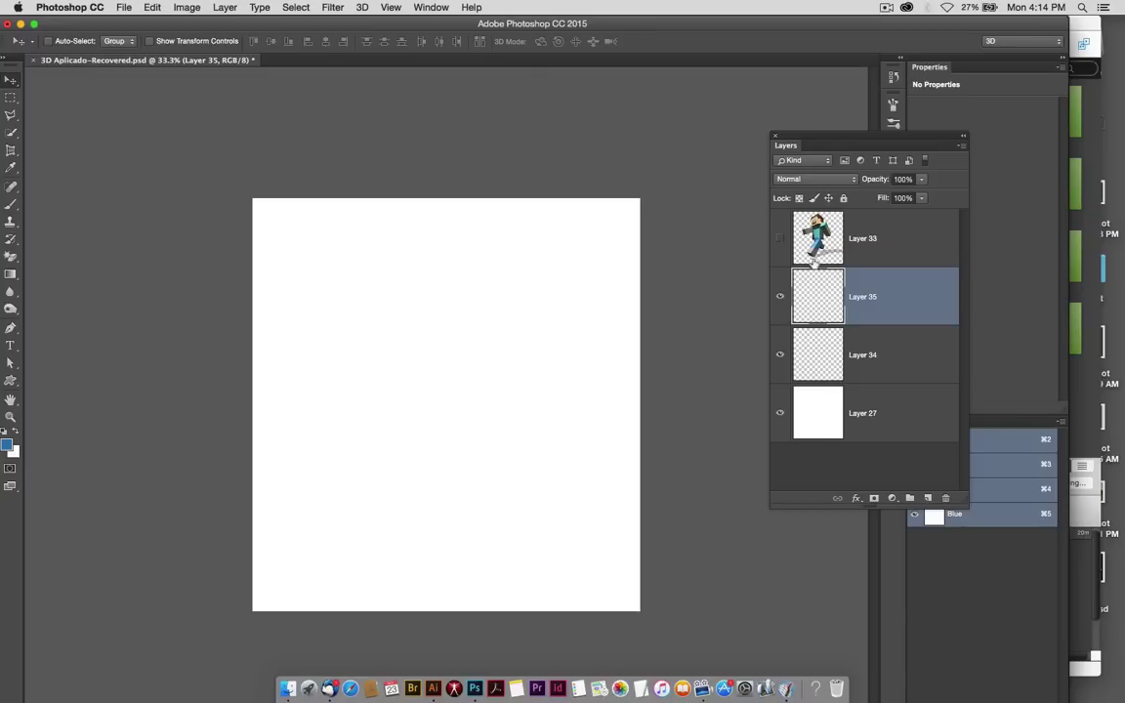
click(780, 240)
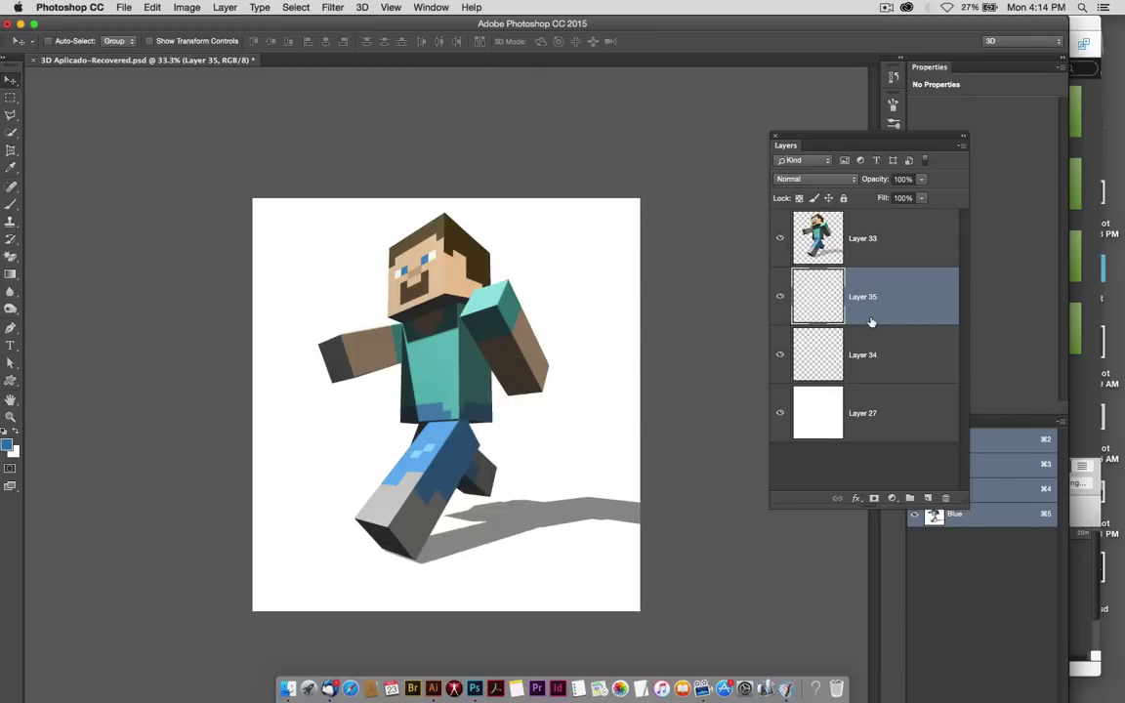
- In Vanishing Point, define a four-corner floor plane beneath Steve
click(332, 8)
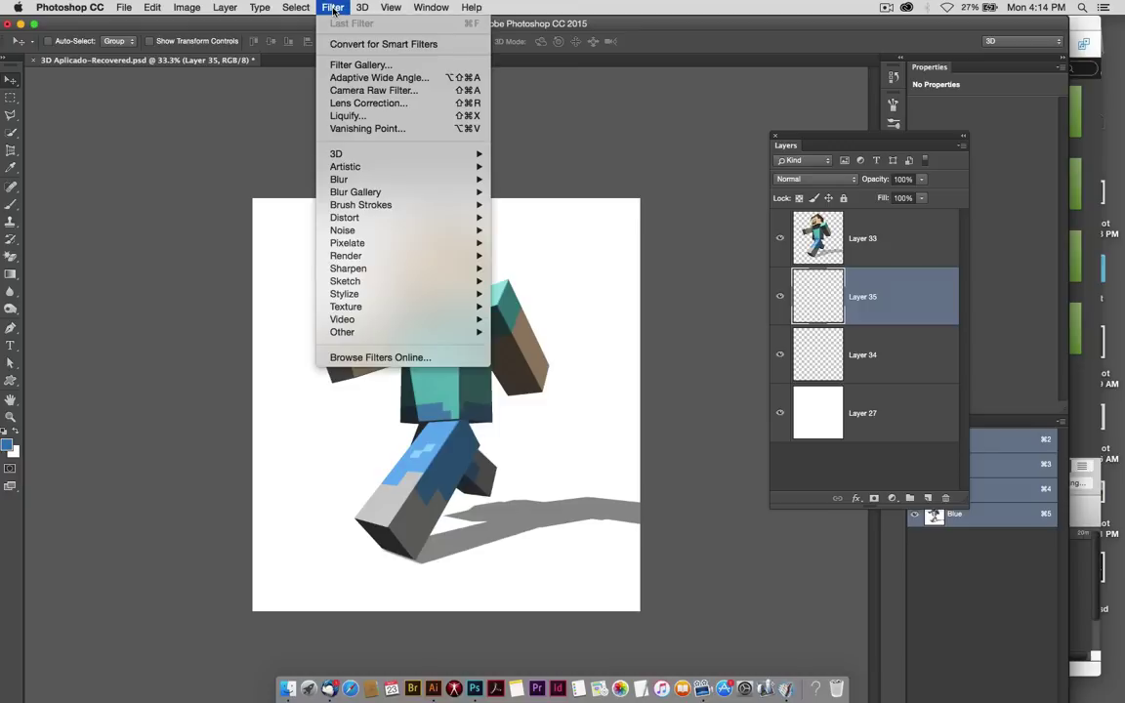
click(367, 129)
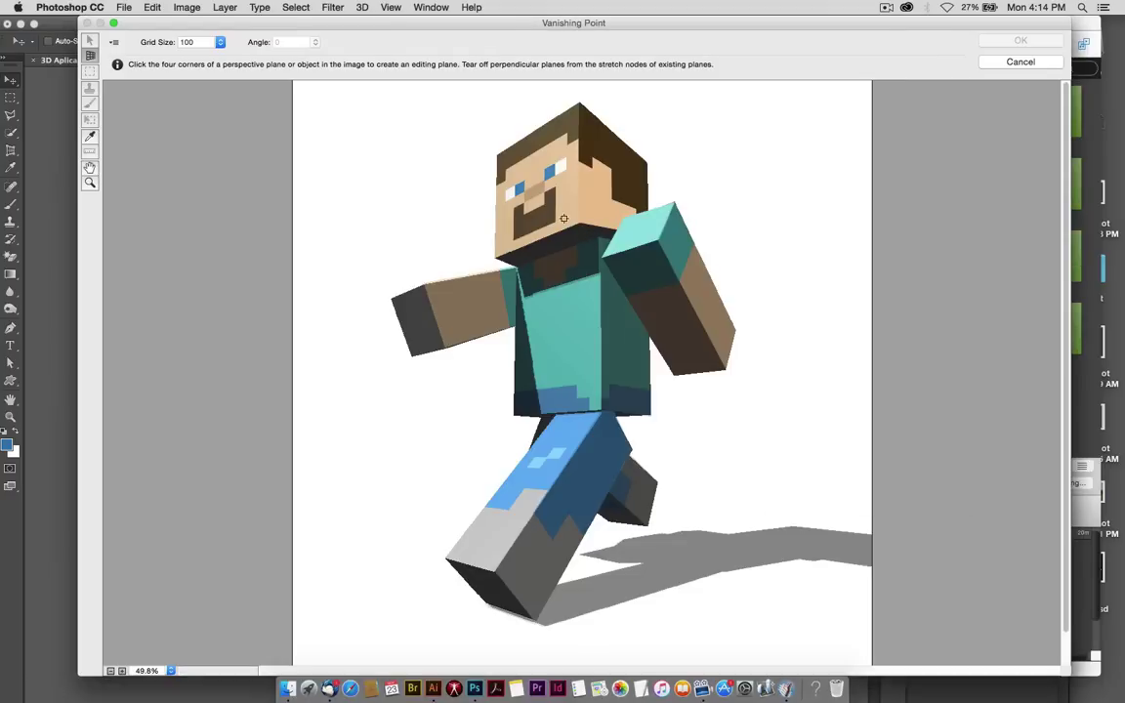
key(ctrl+minus)
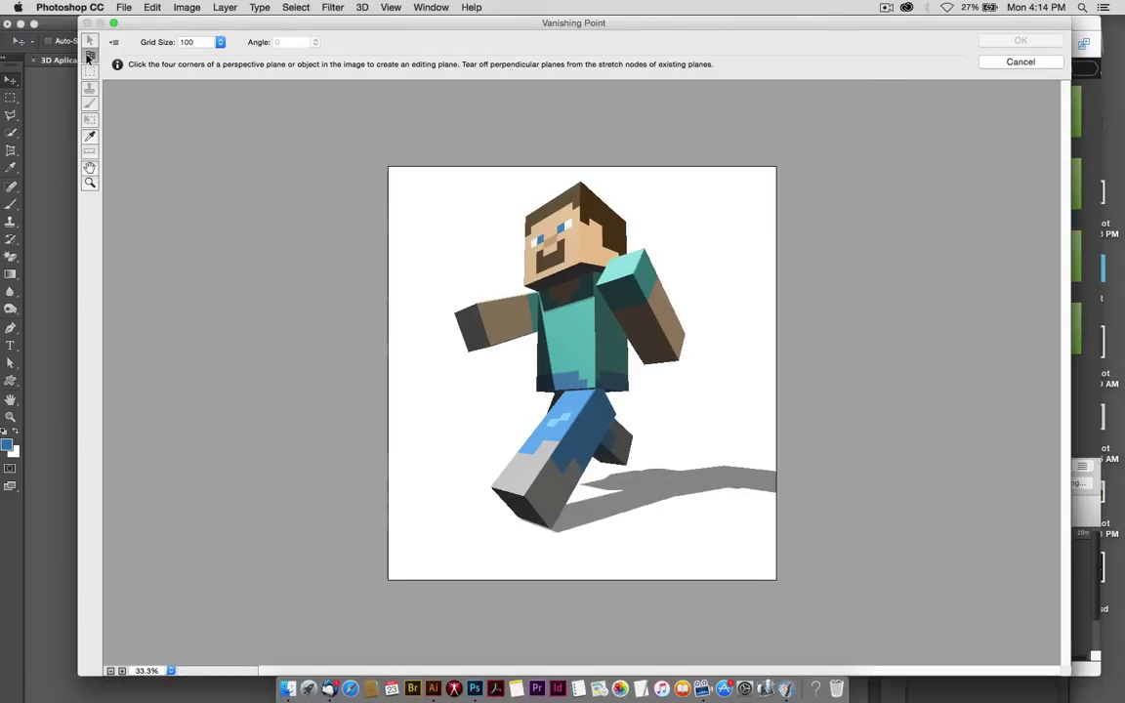
drag(156, 23, 122, 23)
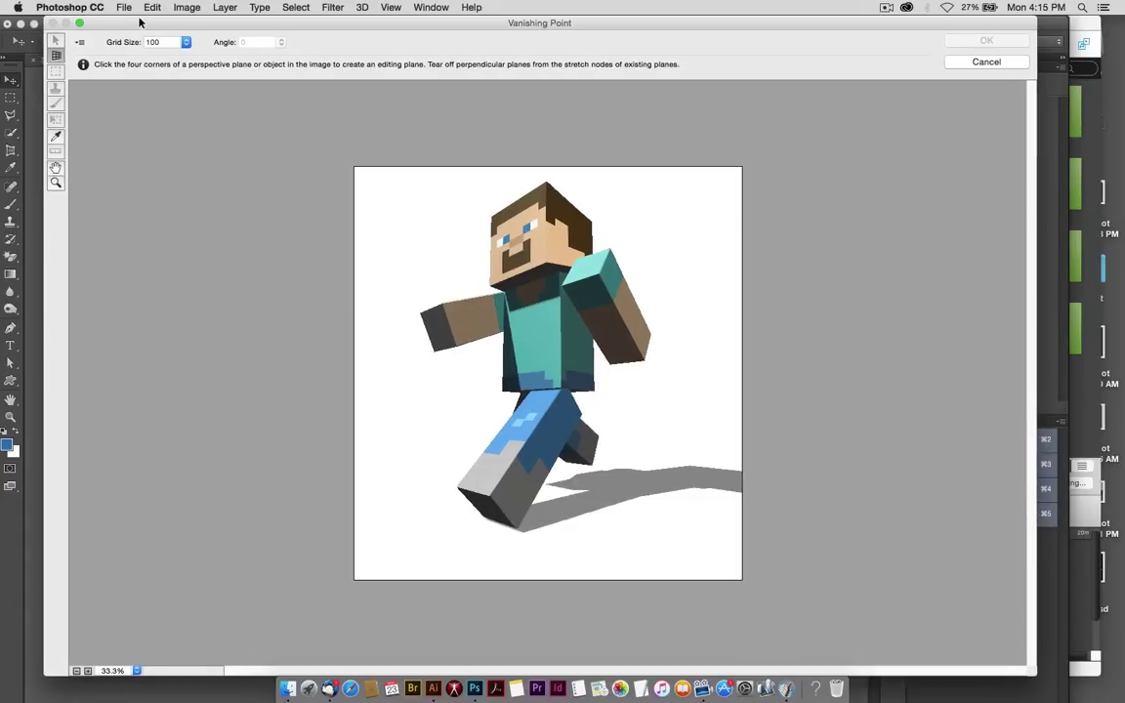
click(416, 389)
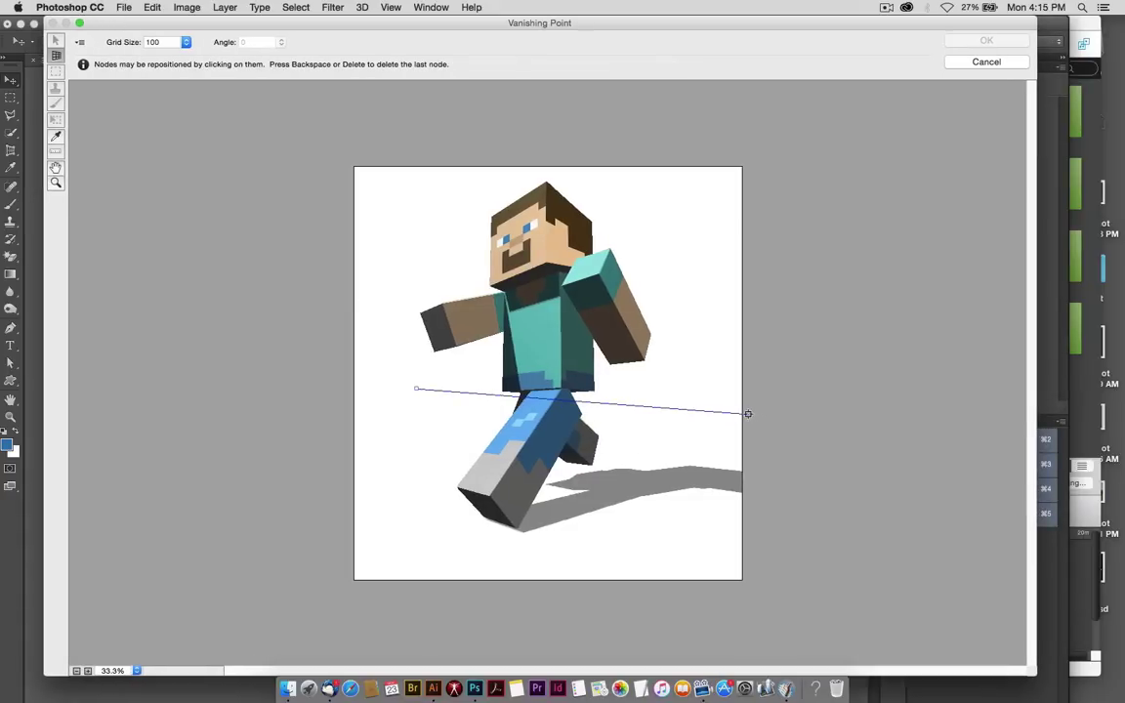
click(747, 414)
click(792, 654)
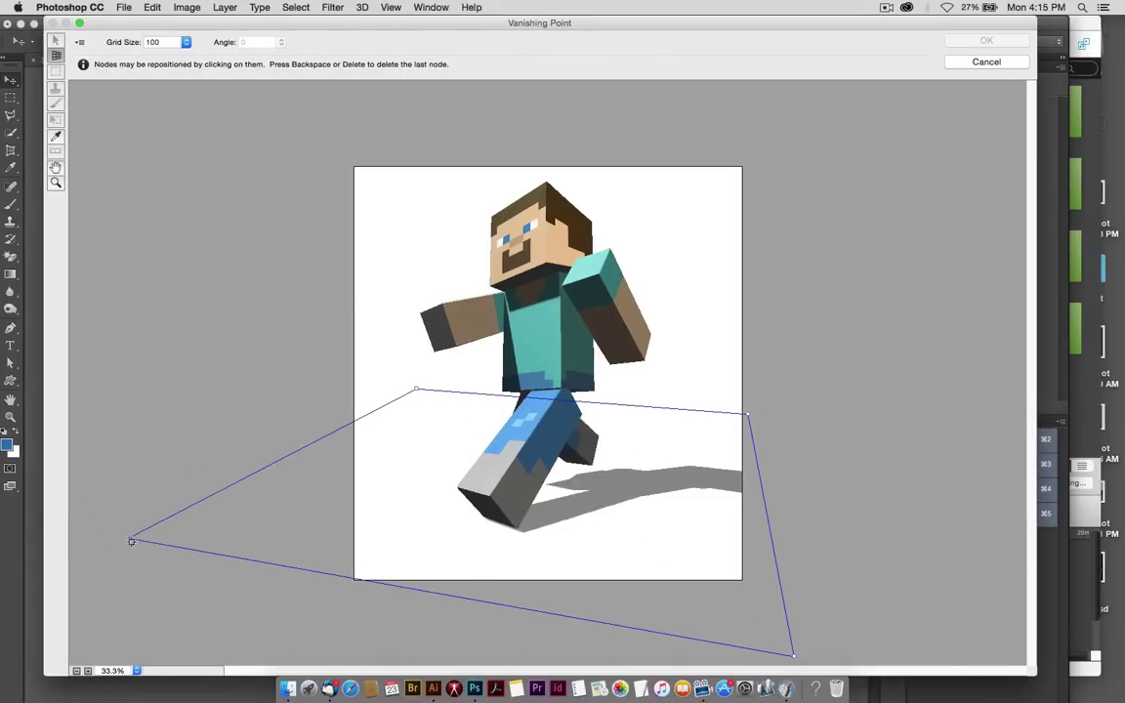
click(121, 542)
- Widen the floor plane by dragging its corners and edges outward
drag(415, 392, 414, 411)
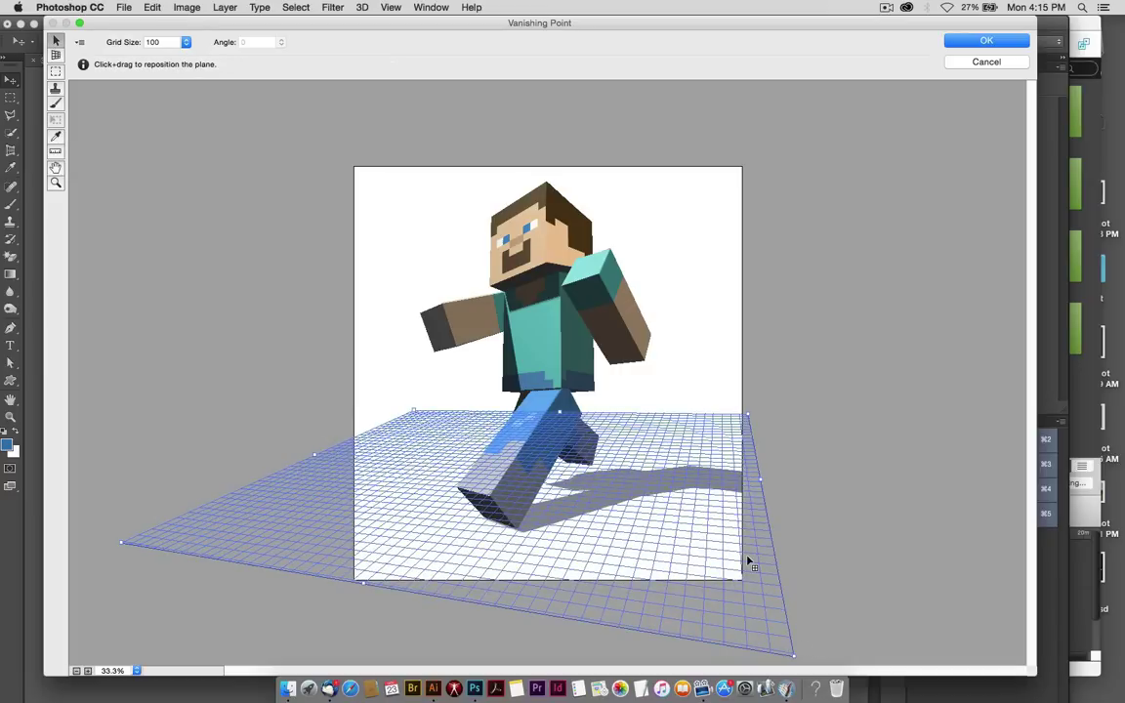
key(super+minus)
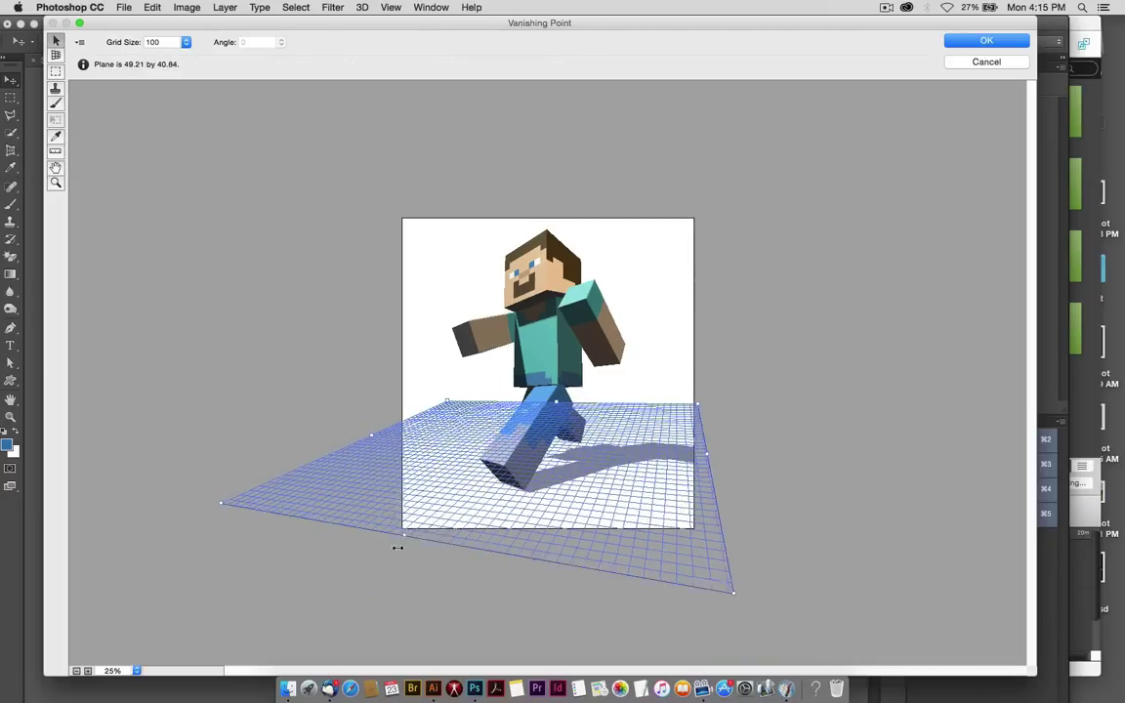
drag(397, 547, 398, 560)
drag(704, 456, 727, 458)
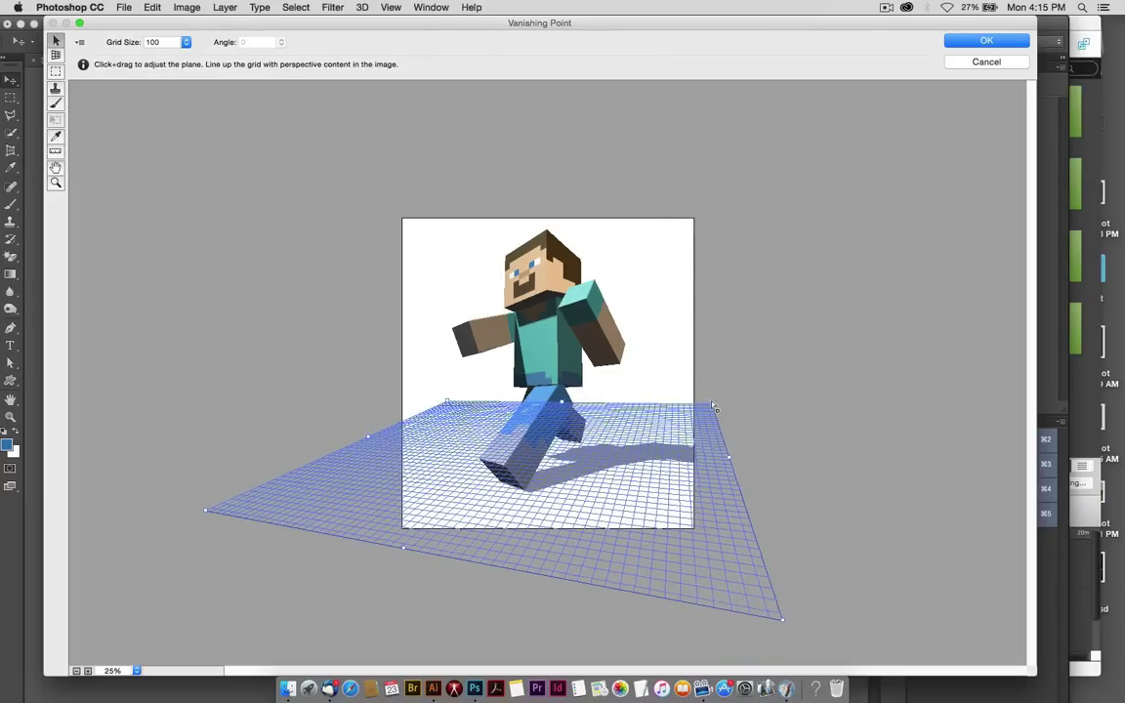
drag(713, 406, 707, 400)
drag(445, 400, 438, 398)
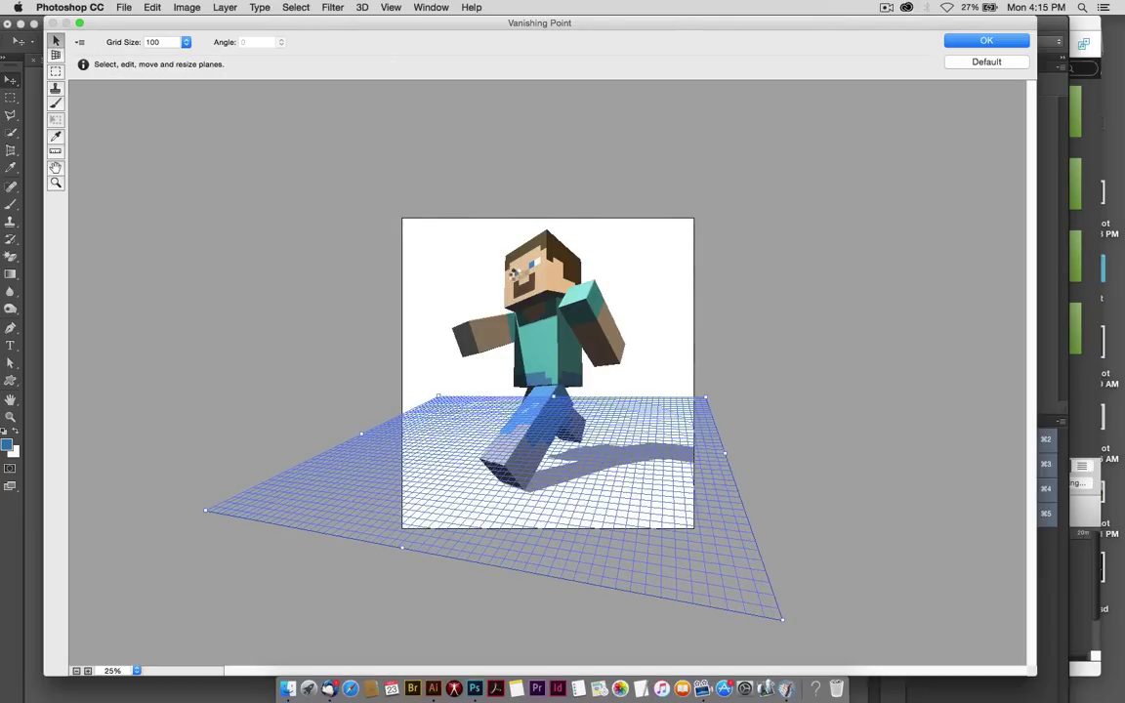
- Paste the grass into the perspective plane, scale it to fill the floor, and apply
key(super+v)
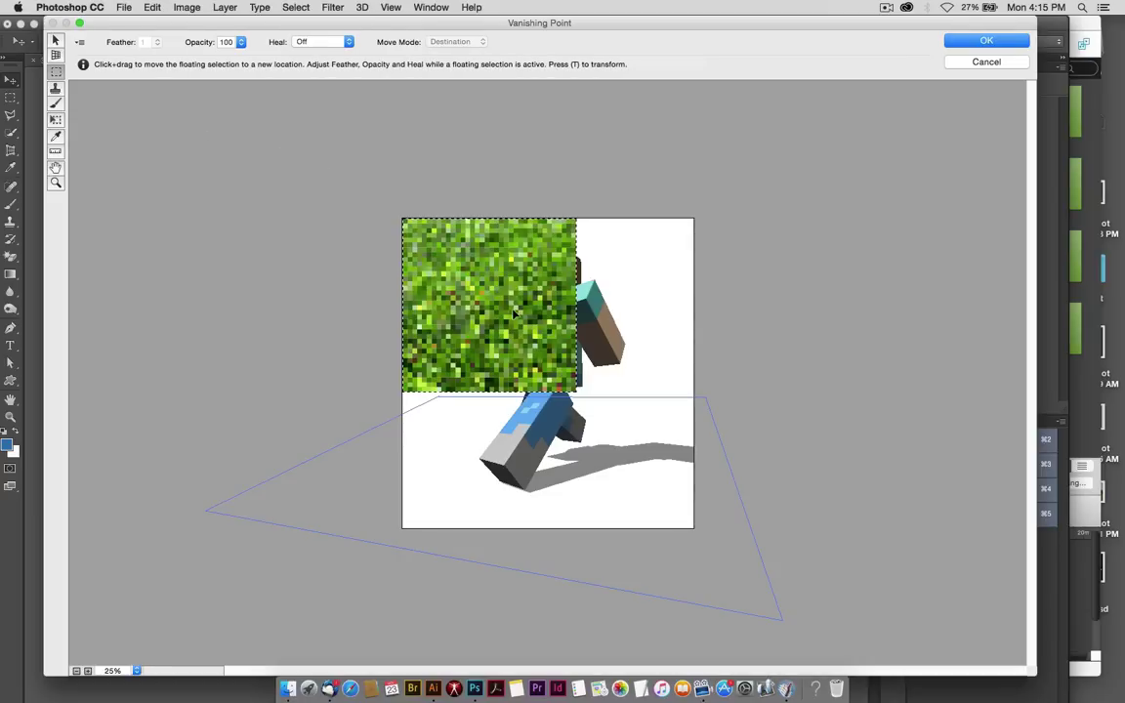
drag(514, 313, 478, 430)
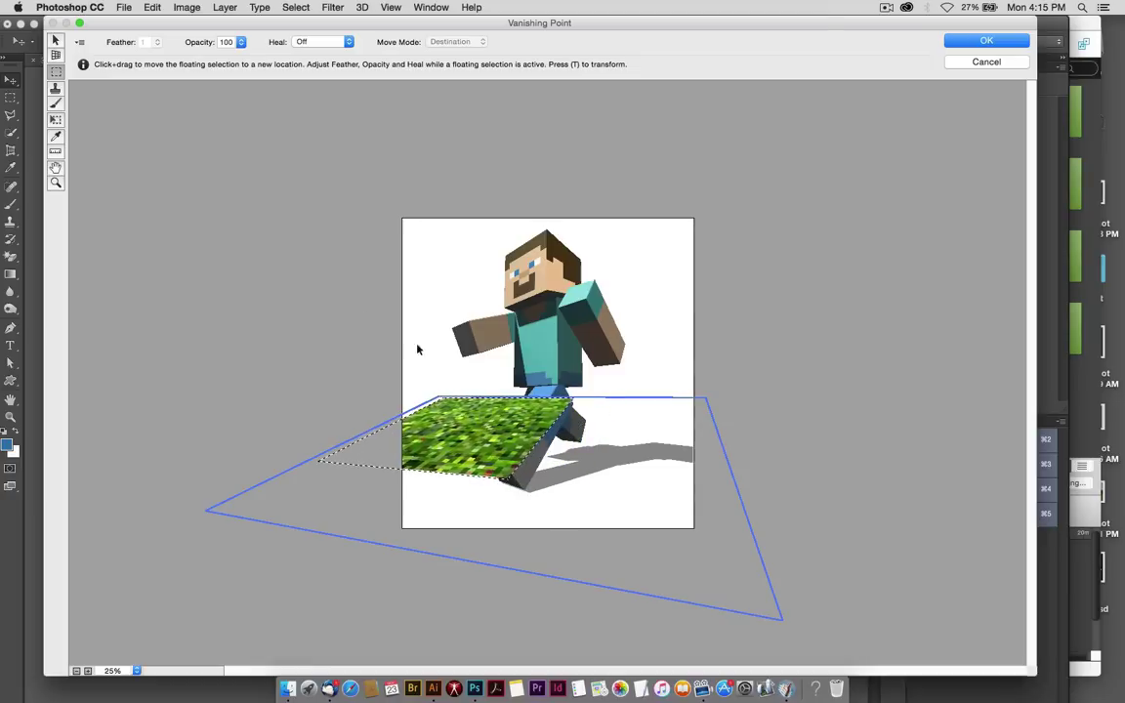
click(56, 119)
drag(515, 485, 820, 679)
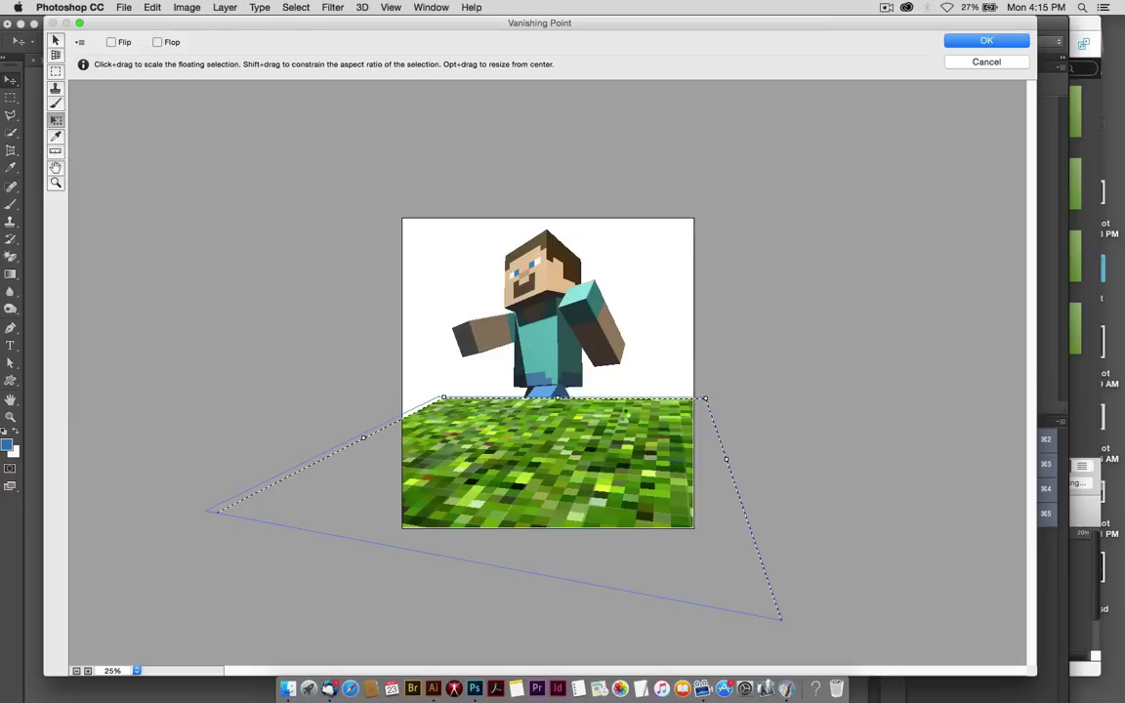
mouse_move(502, 359)
mouse_down()
mouse_move(546, 410)
mouse_move(514, 446)
mouse_up()
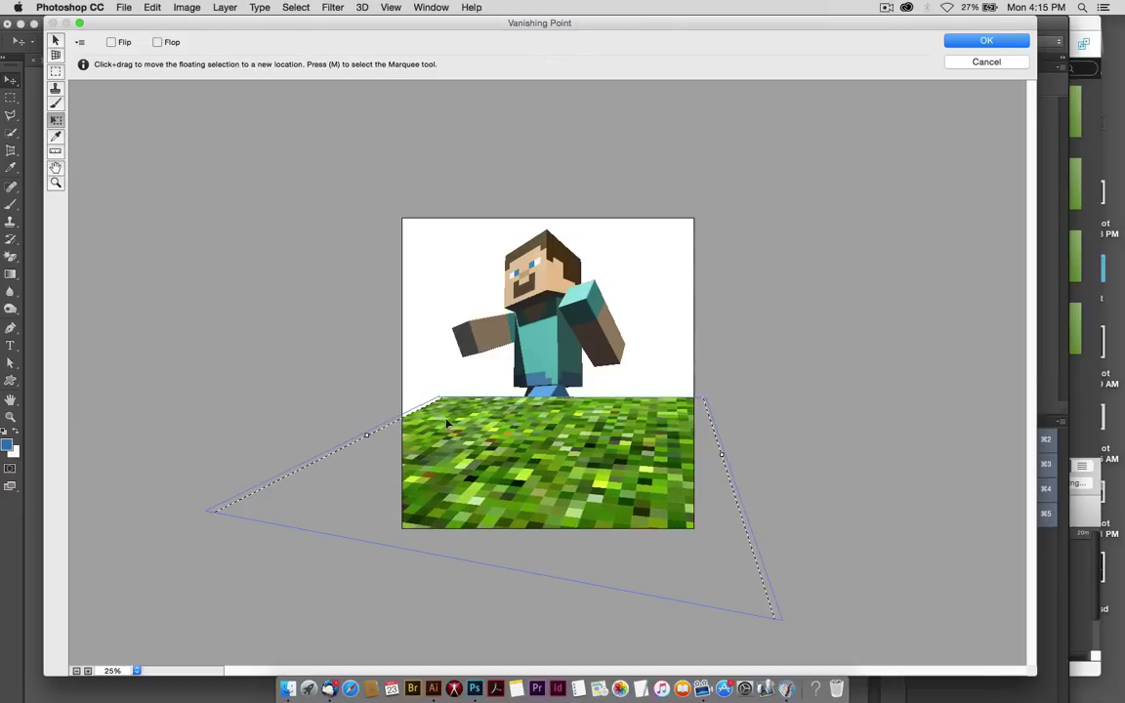
drag(377, 435, 421, 351)
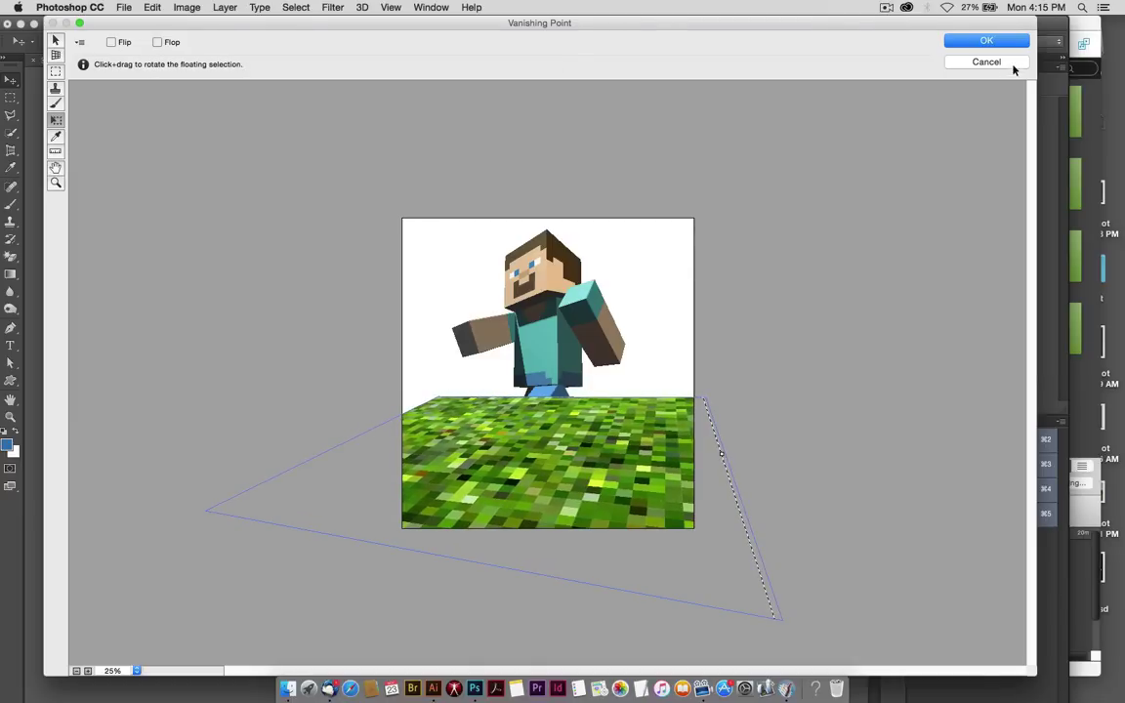
click(986, 42)
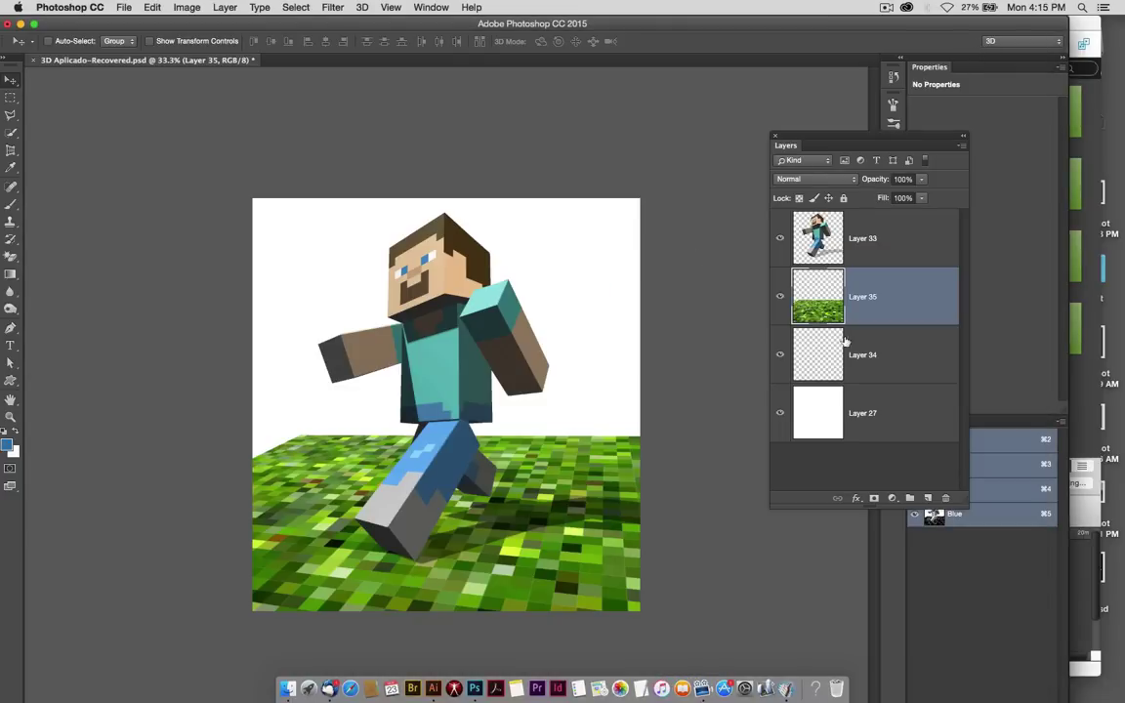
- Fill Layer 34 beneath the grass with light sky blue #76add9
click(779, 240)
click(870, 350)
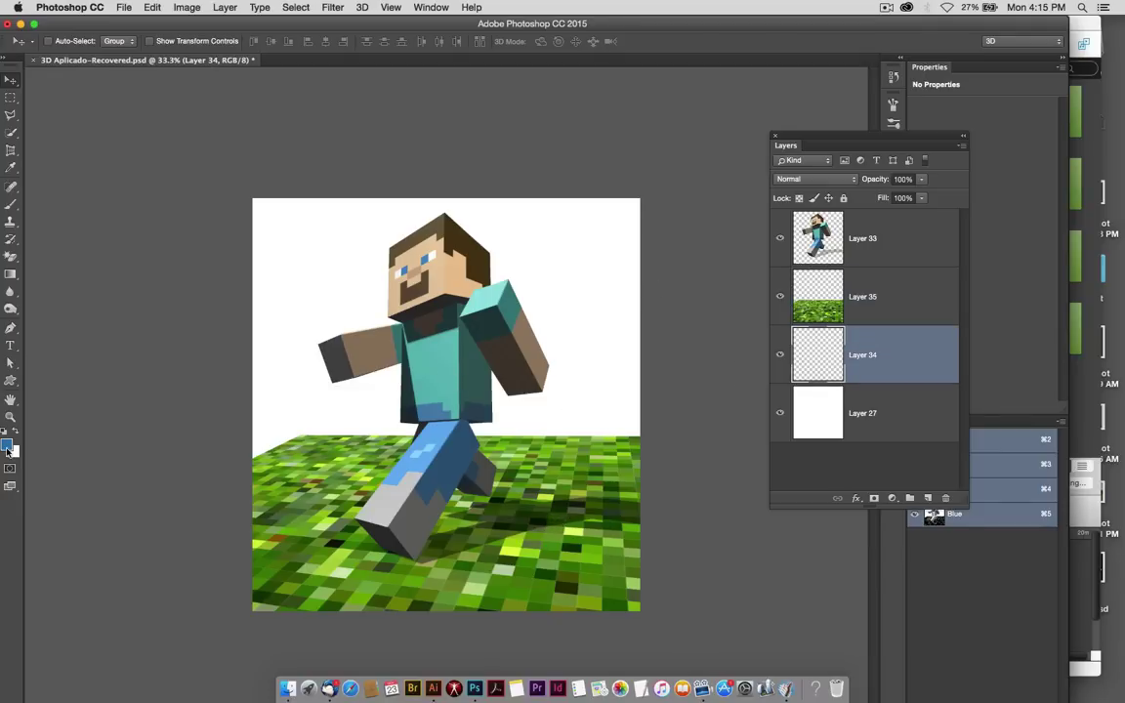
click(8, 444)
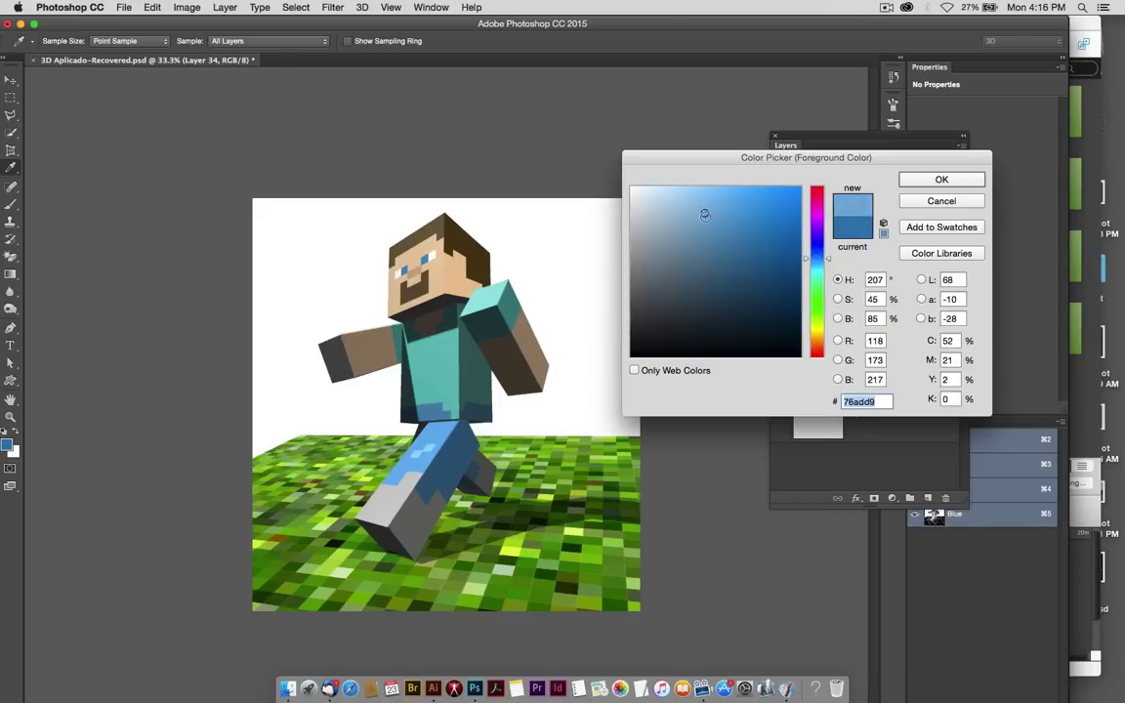
click(939, 179)
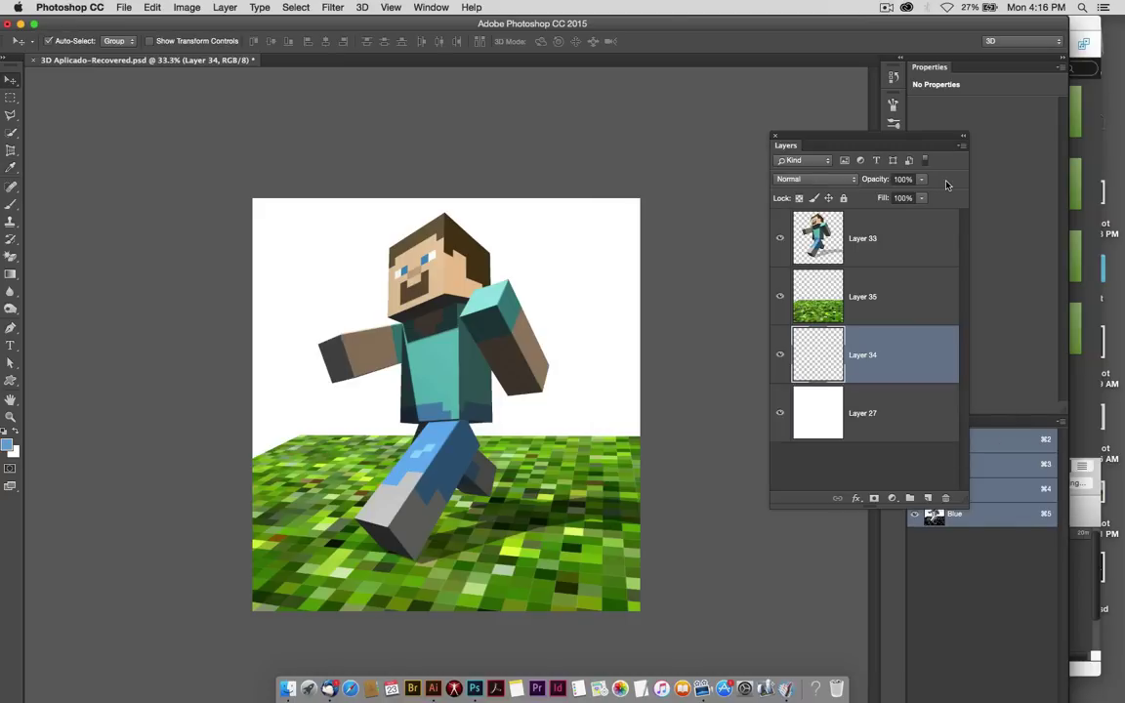
key(alt+BackSpace)
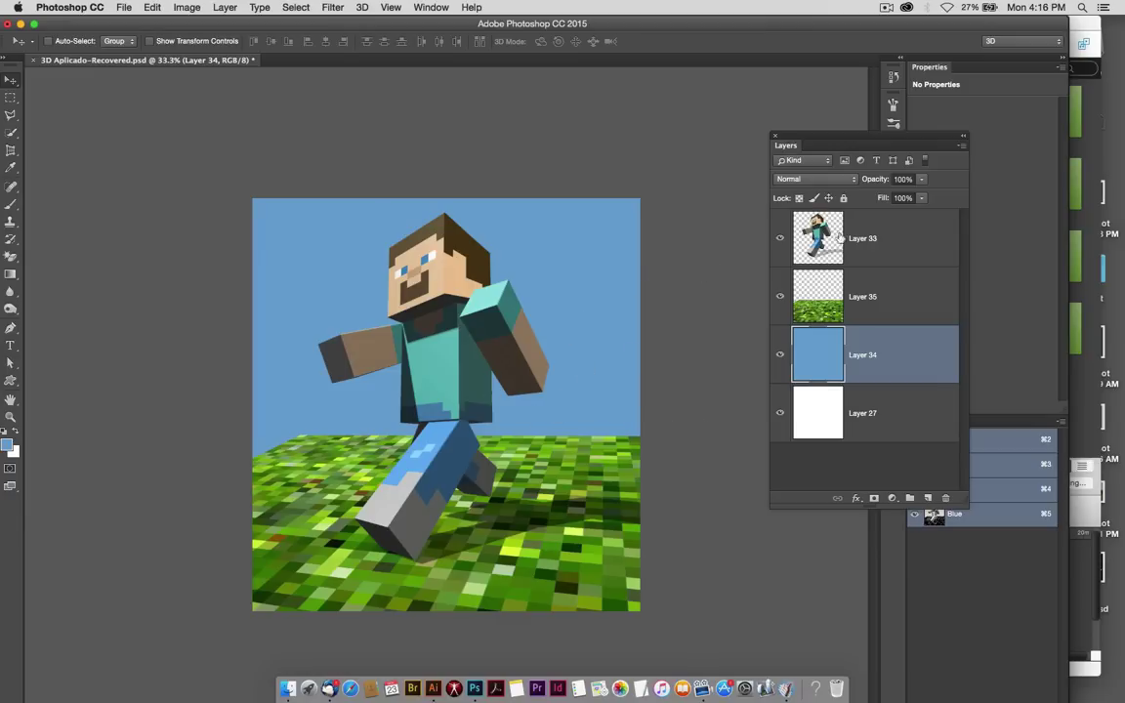
- Duplicate Layer 33 as a 47% Overlay copy and merge it back into Steve's layer
click(874, 249)
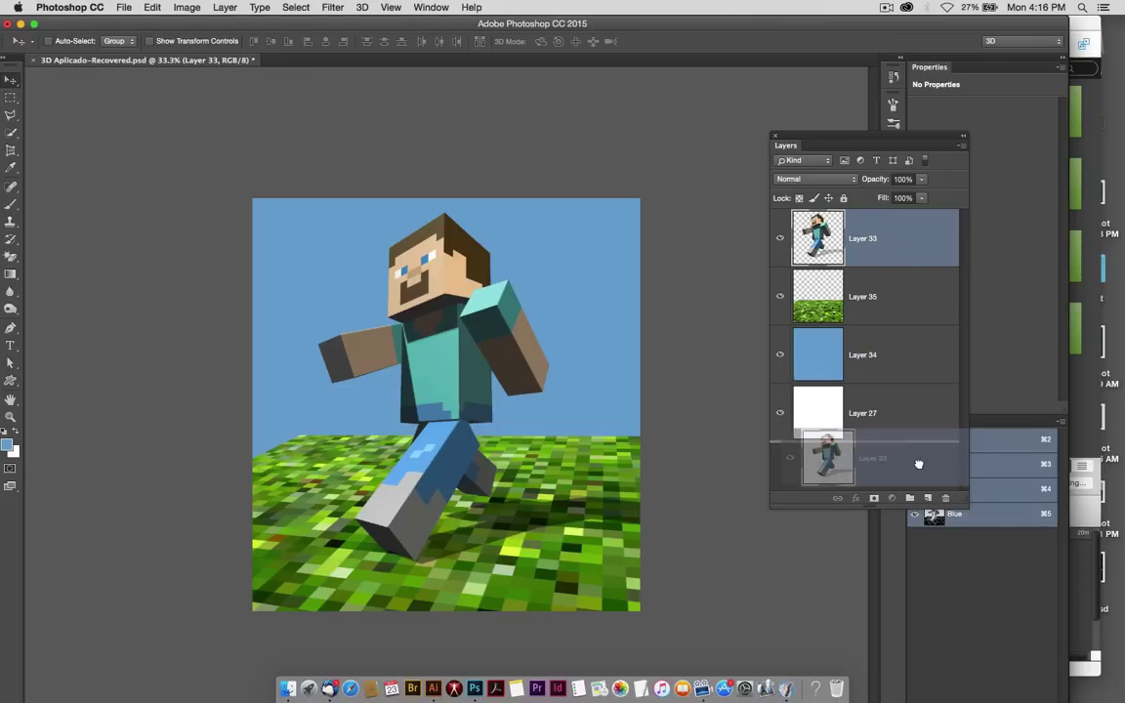
drag(899, 249, 928, 498)
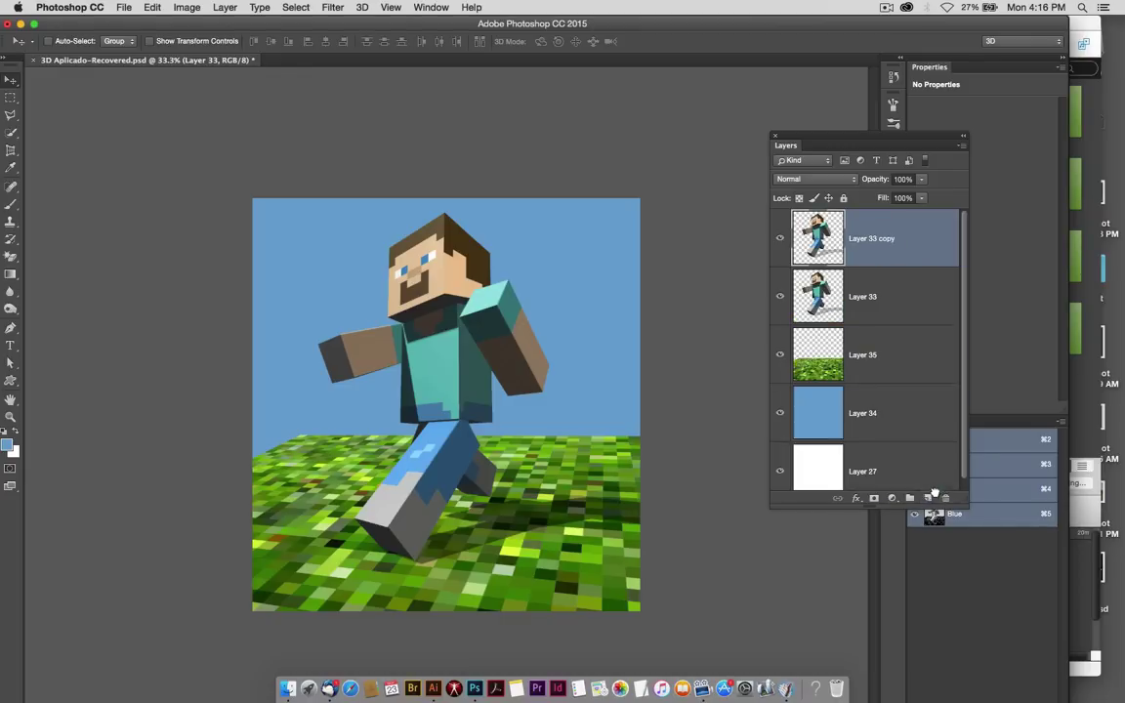
click(806, 179)
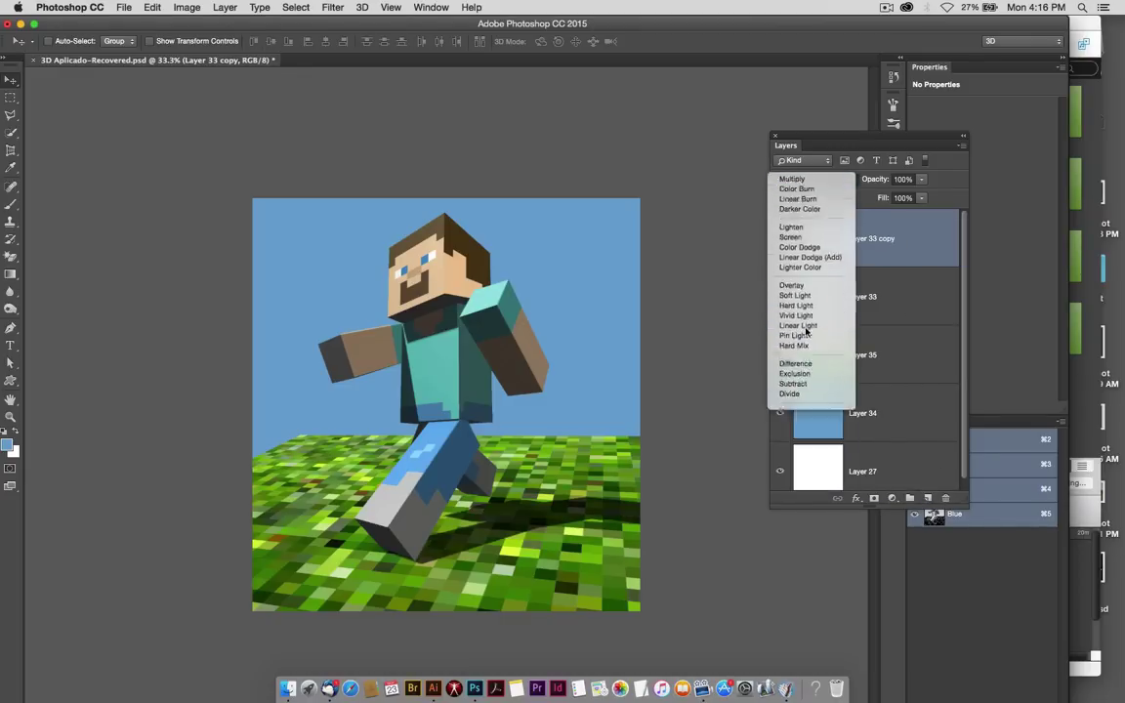
click(796, 325)
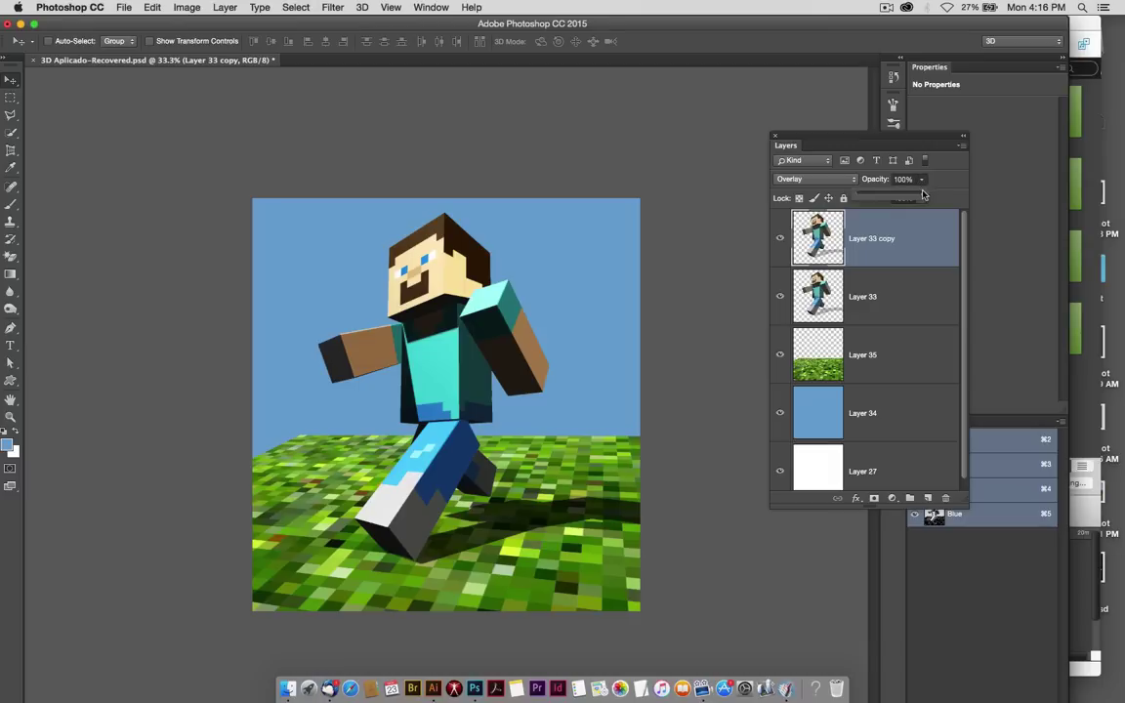
drag(920, 183, 891, 200)
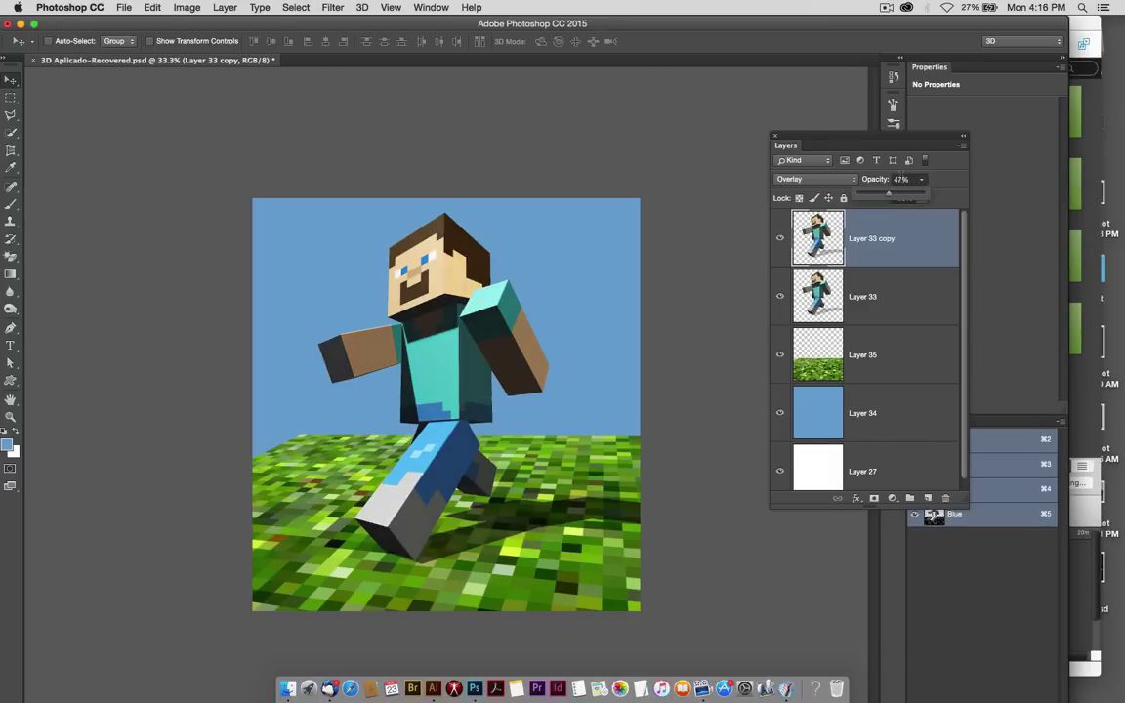
shift+click(878, 302)
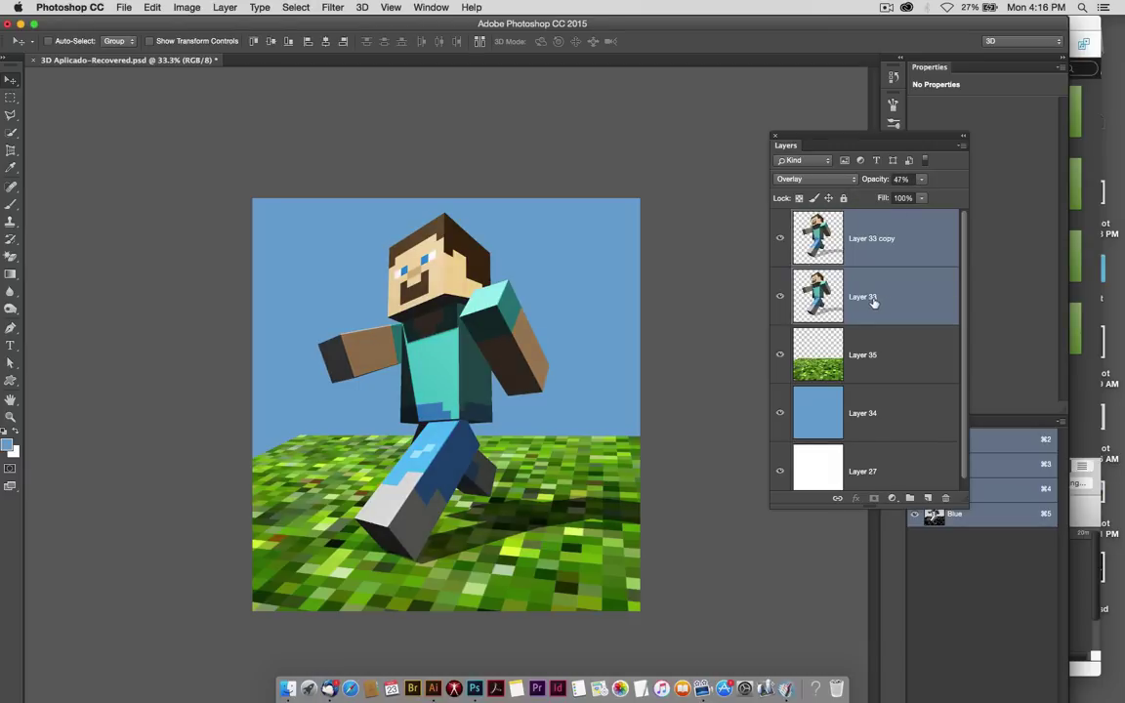
key(super+e)
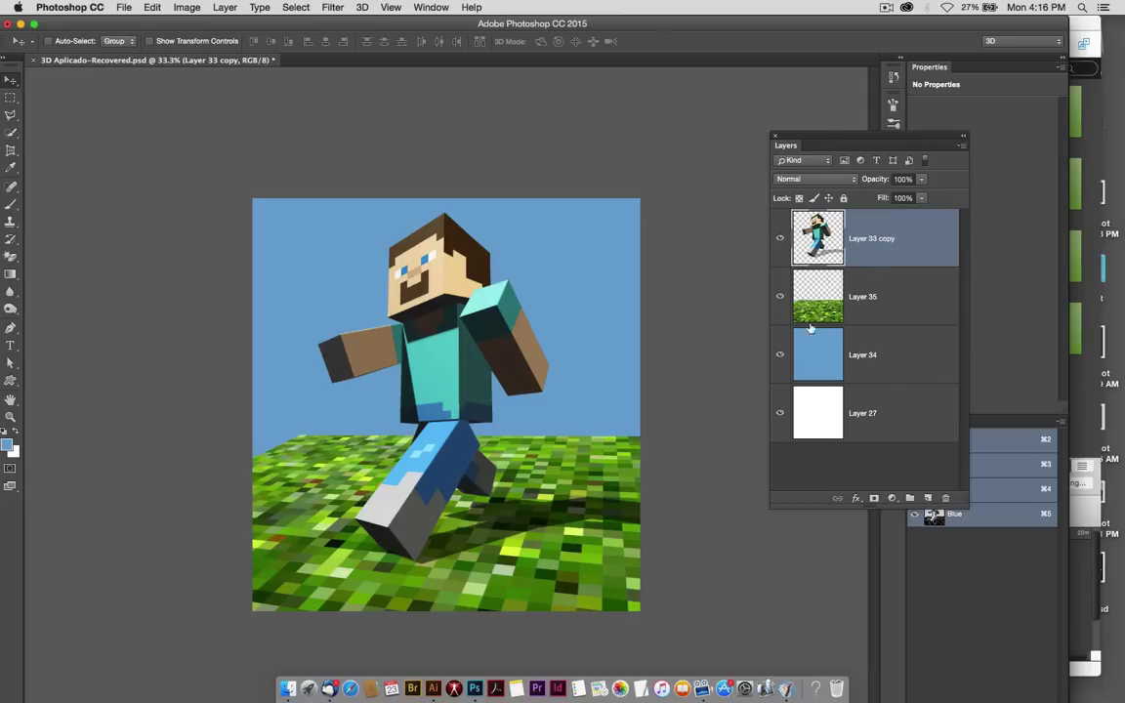
- Add a Vibrance 1 adjustment layer set to Vibrance +33 and Saturation +18
click(891, 499)
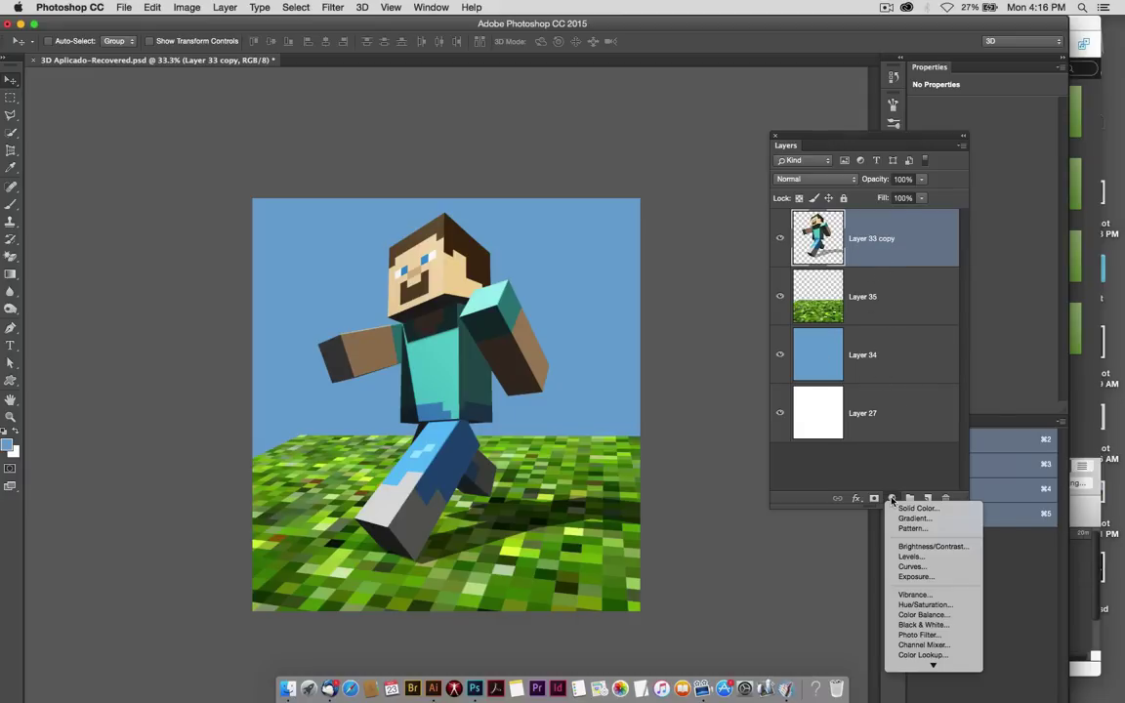
mouse_move(932, 666)
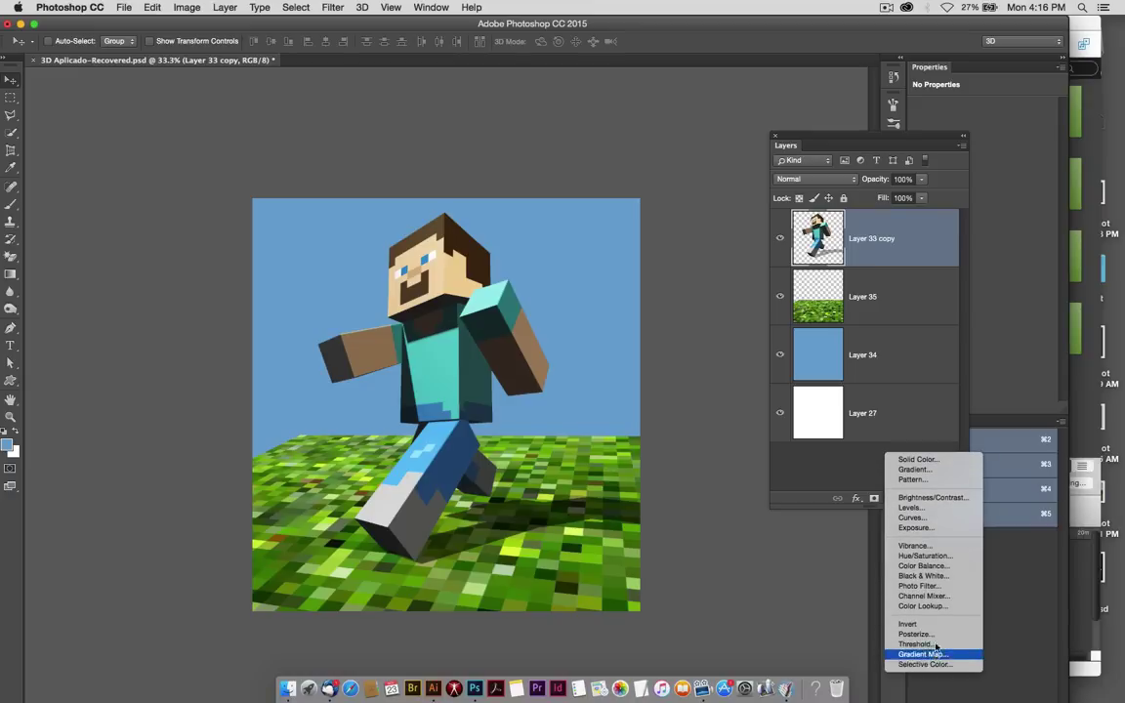
click(922, 546)
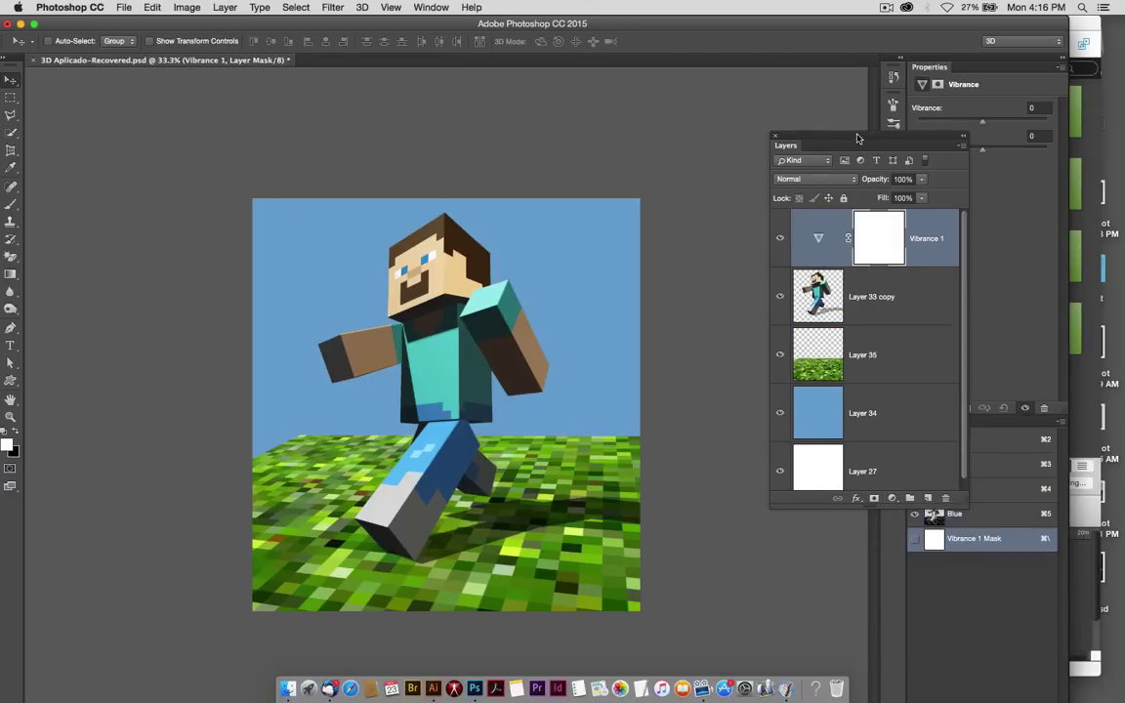
drag(786, 144, 661, 104)
mouse_move(982, 121)
mouse_down()
mouse_move(998, 124)
mouse_move(993, 153)
mouse_up()
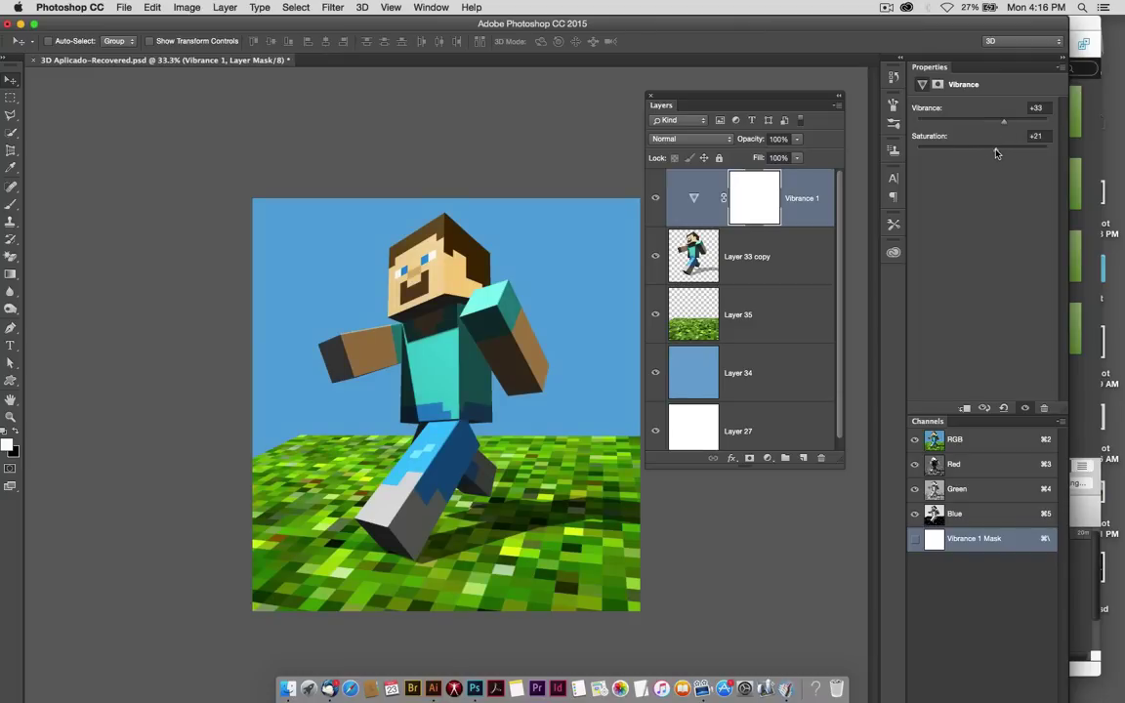
click(839, 98)
key(super+plus)
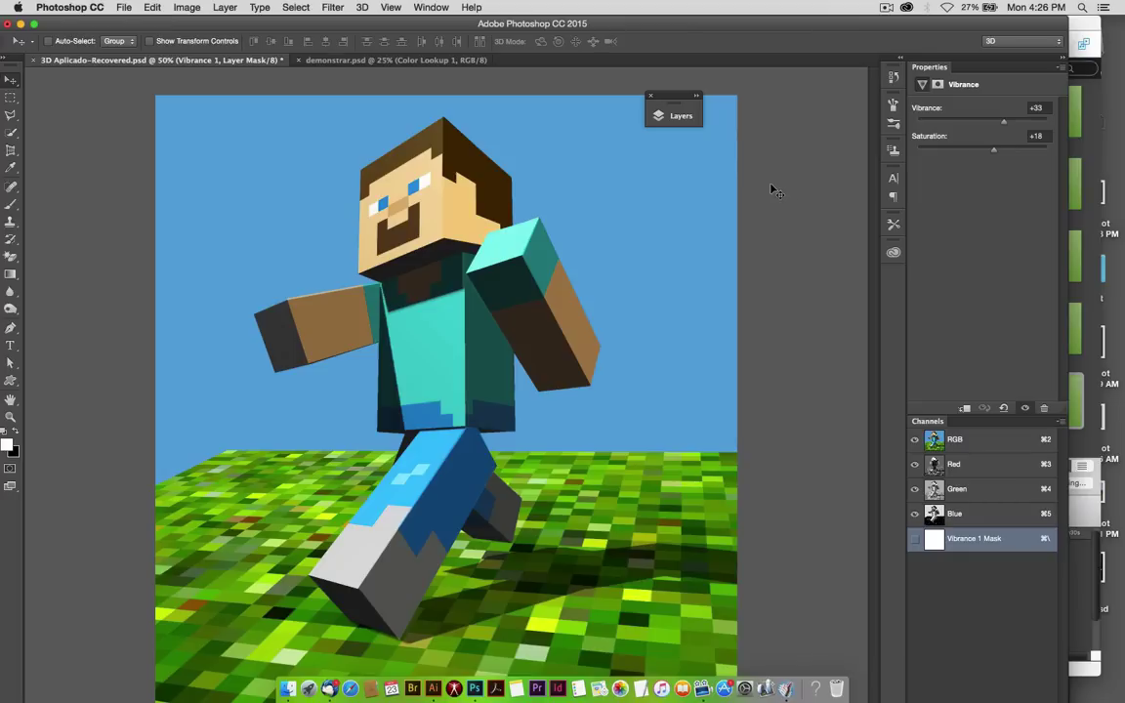
- Switch to demonstrar.psd, the finished Steve scene with a blurred Minecraft landscape
click(358, 61)
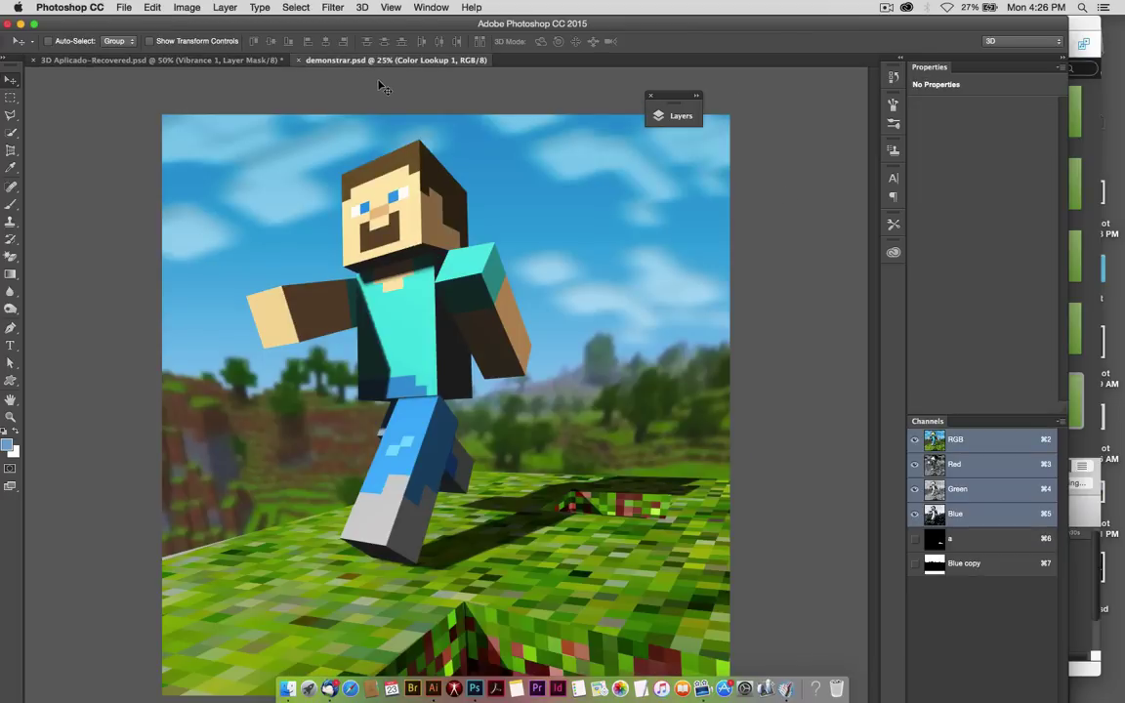